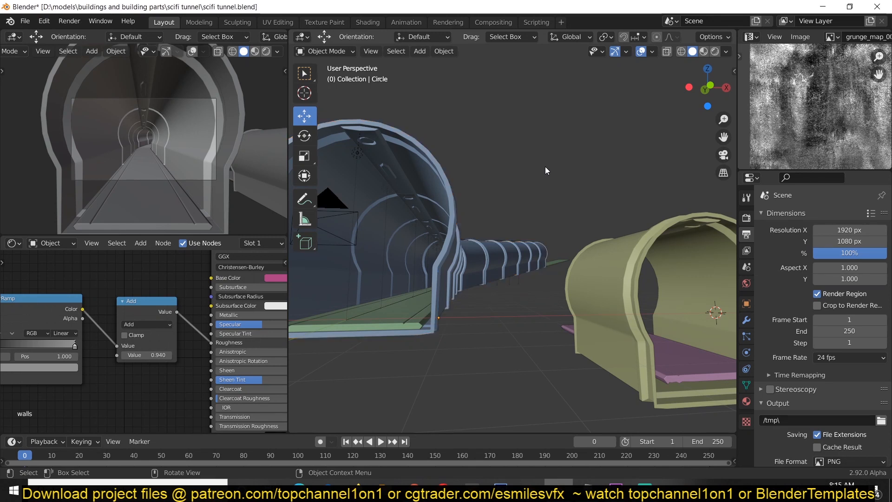
Step: Add a plane mesh to the scene and scale it down to about 0.565
key("shift+a")
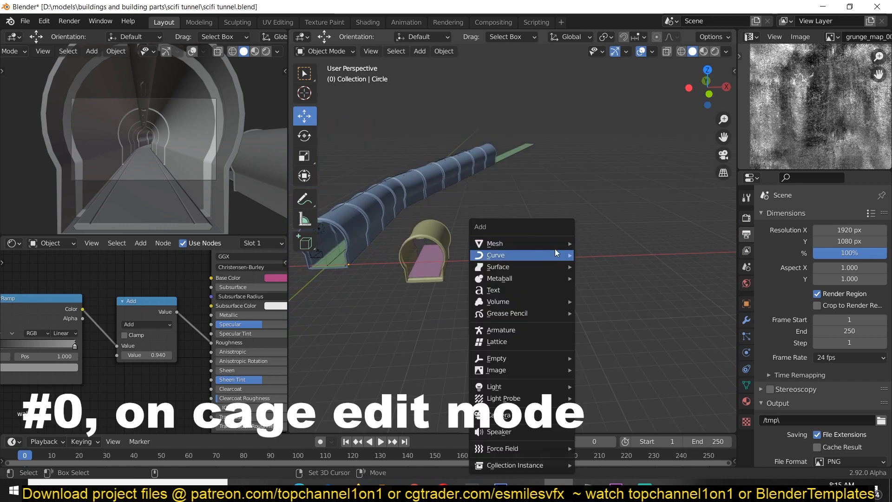
mouse_move(572, 242)
left_click(604, 243)
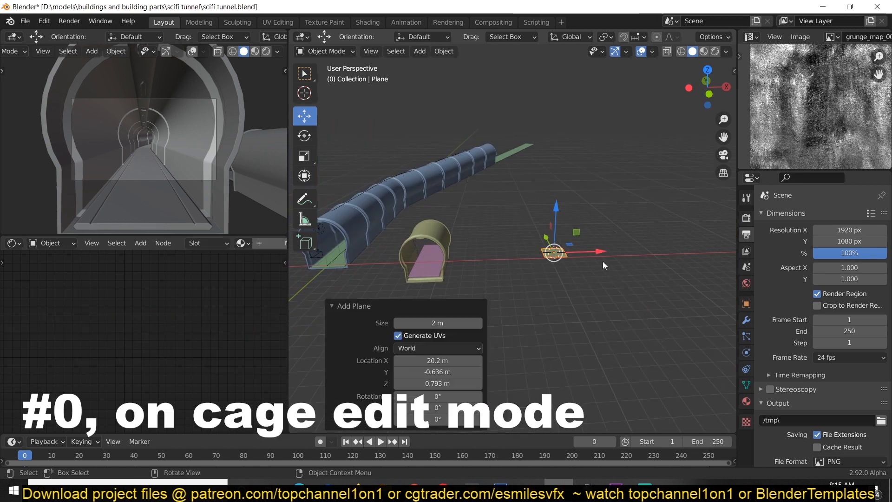
key("s")
left_click(579, 269)
key("KP_Decimal")
middle_click_drag(579, 269, 638, 271)
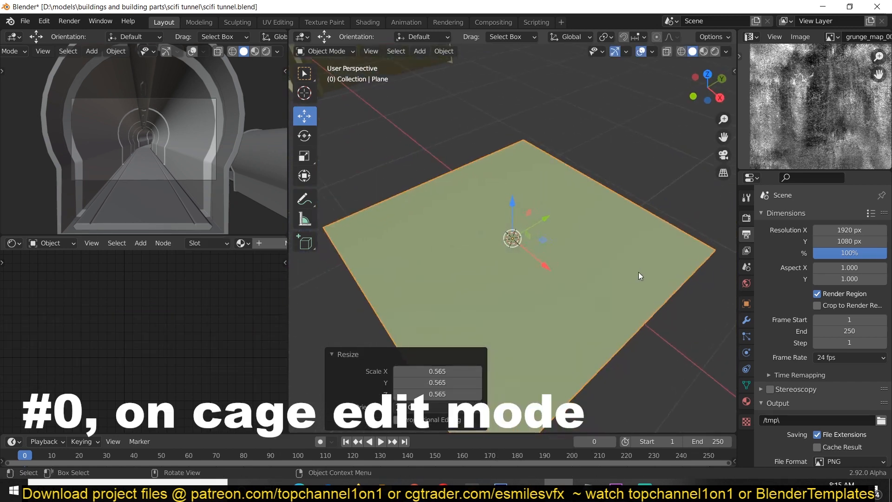
Step: Subdivide the plane's face three times in Edit Mode and return to Object Mode
key("Tab")
key("Tab")
key("Tab")
scroll(545, 203, "up", 2)
right_click(545, 202)
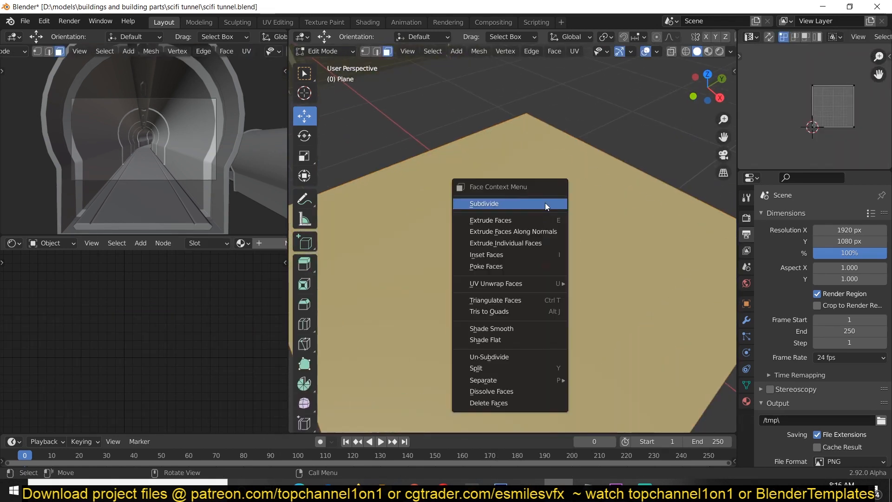
left_click(545, 203)
right_click(545, 202)
left_click(545, 203)
right_click(545, 203)
left_click(545, 203)
key("Tab")
scroll(592, 254, "down", 4)
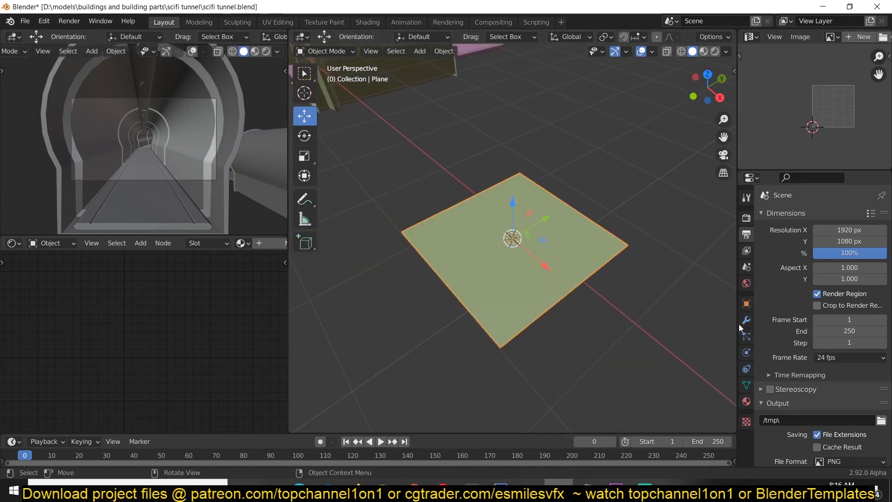
Step: Add an Array modifier to the plane and set its count to 78
left_click(745, 321)
left_click(825, 195)
left_click(672, 227)
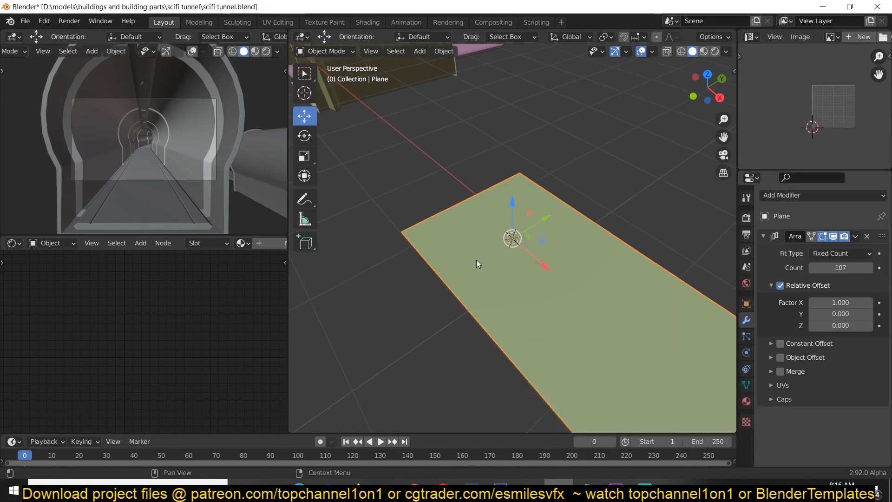
scroll(478, 263, "down", 4)
left_click_drag(855, 268, 571, 272)
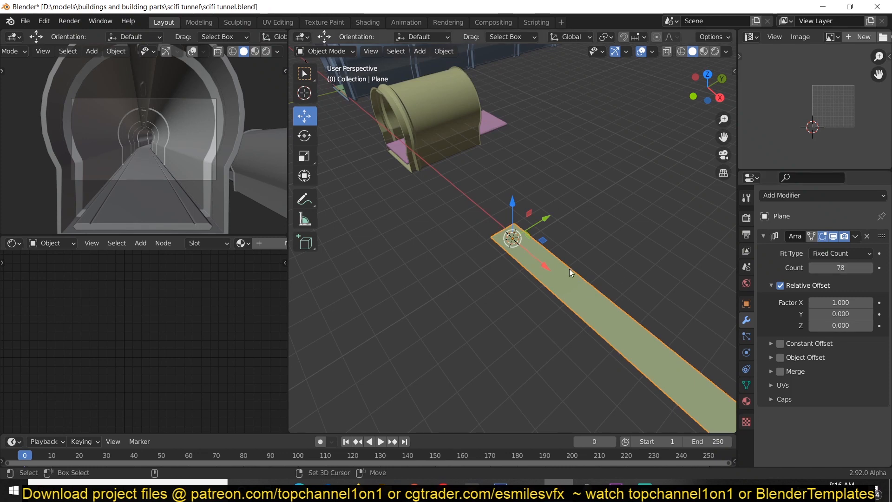
Step: Add a Bezier circle at the start of the arrayed plane and scale it up well beyond the strip's width
key("shift+a")
mouse_move(527, 256)
left_click(613, 265)
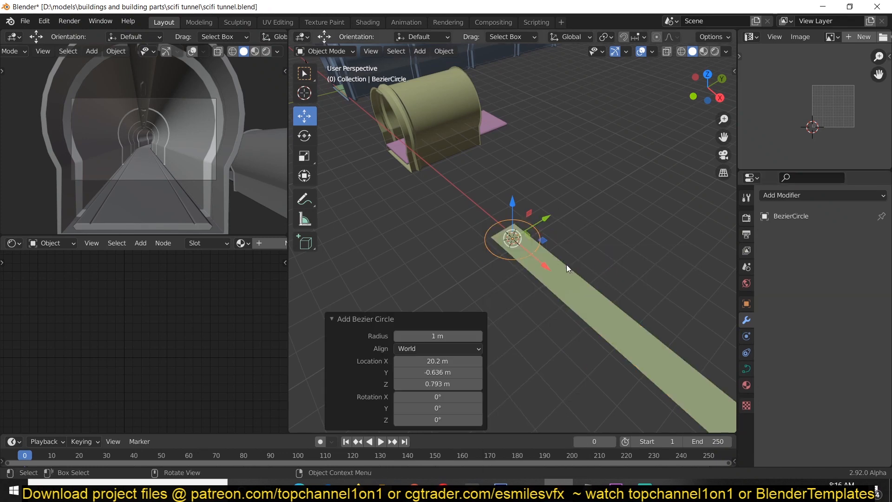
key("s")
left_click(687, 259)
Step: Add a Curve modifier to the plane with the Bezier circle as its curve object
left_click(655, 346)
left_click(763, 236)
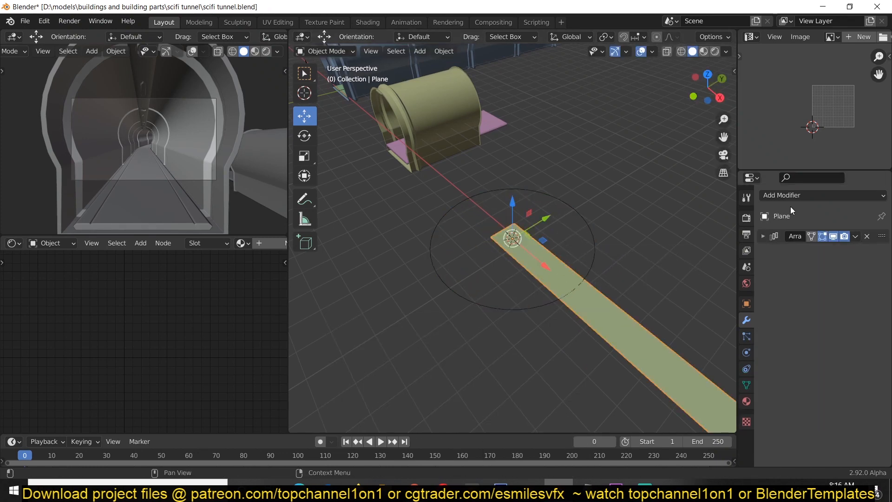
left_click(793, 197)
left_click(773, 252)
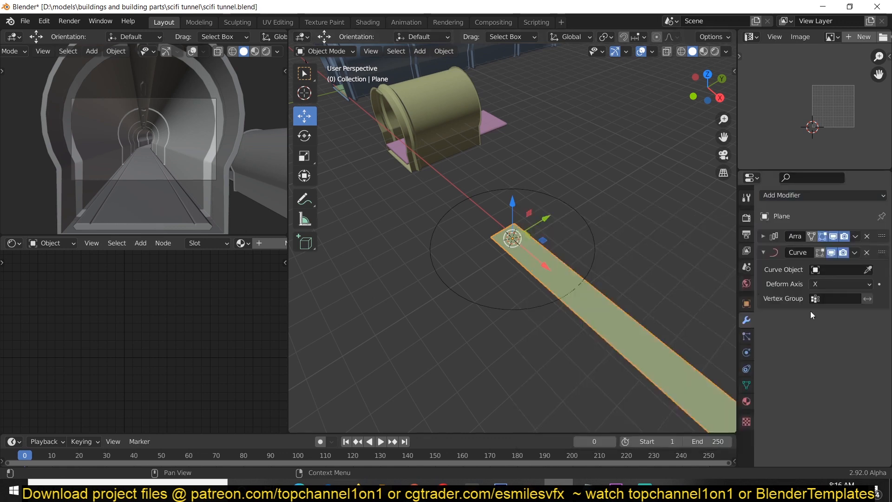
left_click(866, 269)
left_click(575, 213)
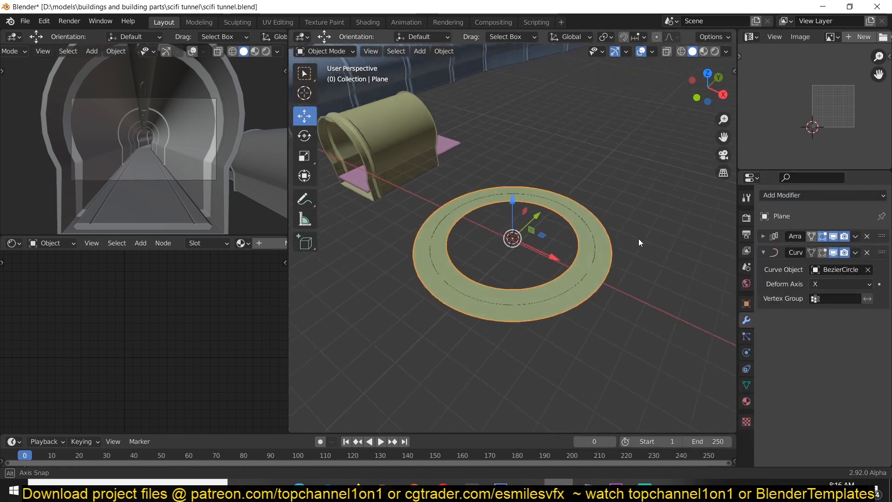
Step: Add a Simple Deform modifier to the ring-shaped plane to twist it
middle_click_drag(638, 238, 645, 234)
scroll(526, 322, "up", 3)
middle_click_drag(526, 322, 531, 275, "shift")
left_click(617, 204)
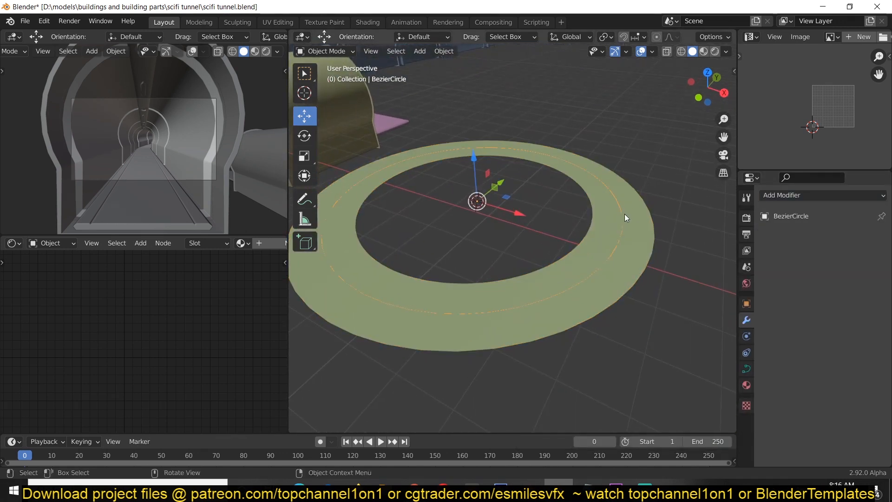
left_click(624, 214)
left_click(804, 197)
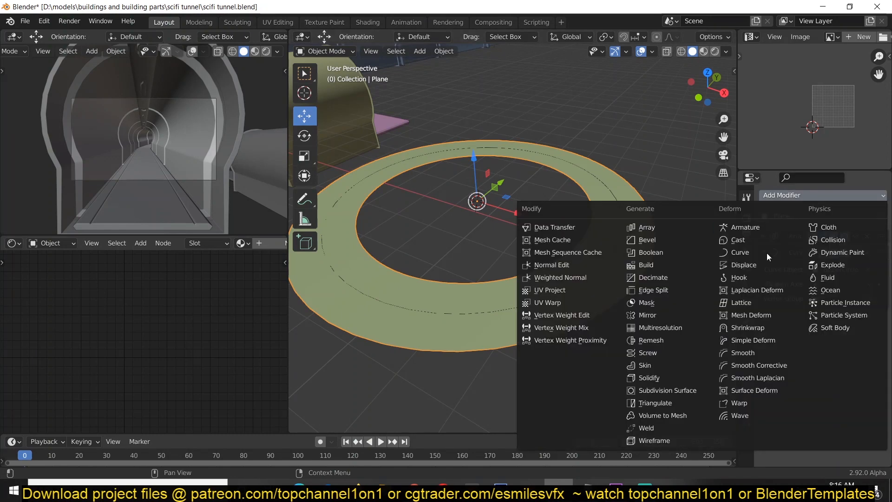
left_click(766, 338)
middle_click_drag(569, 292, 642, 288)
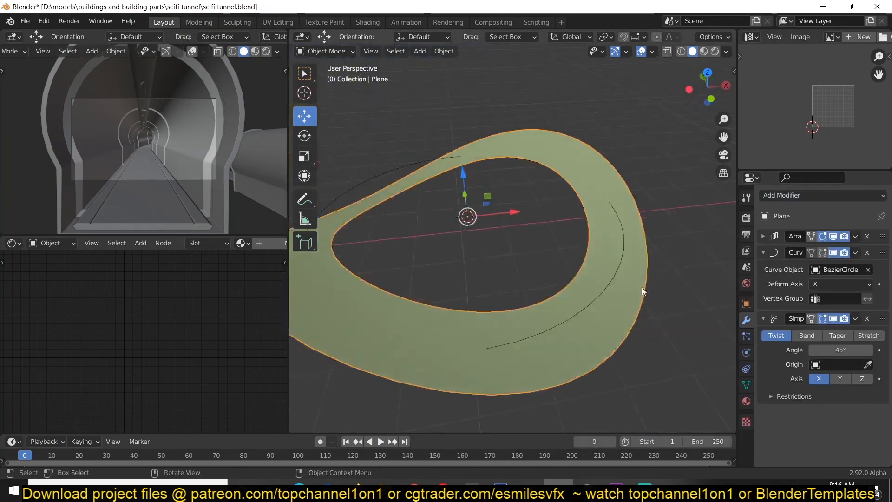
Step: Switch the plane between Object Mode and Edit Mode to examine how its modifiers display during editing
scroll(636, 284, "down", 3)
key("Tab")
key("Tab")
key("Tab")
key("Tab")
key("Tab")
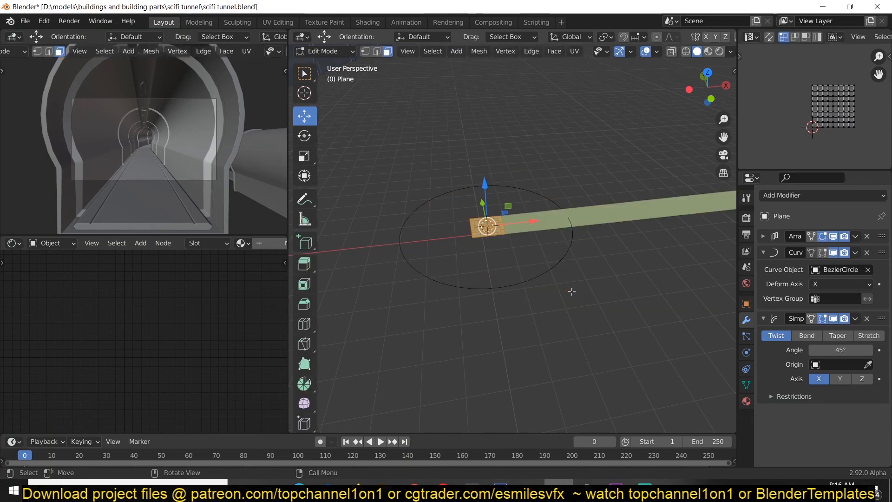
key("Tab")
key("Tab")
key("Tab")
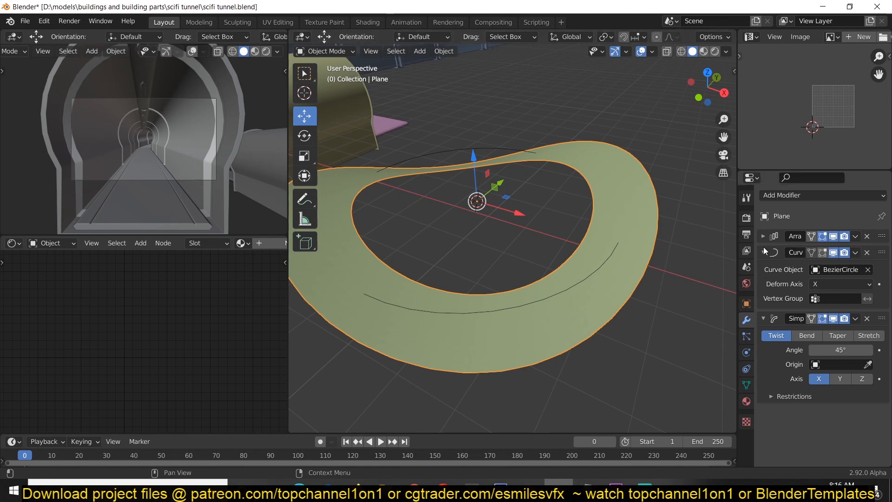
Step: Enable edit-mode and on-cage display for the Array, Curve and Simple Deform modifiers and enter Edit Mode on the plane
left_click_drag(762, 251, 764, 263)
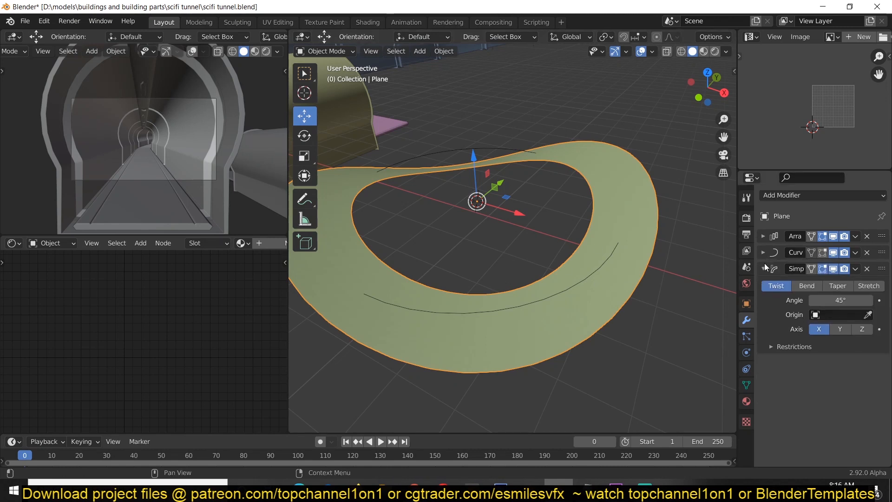
left_click(822, 252)
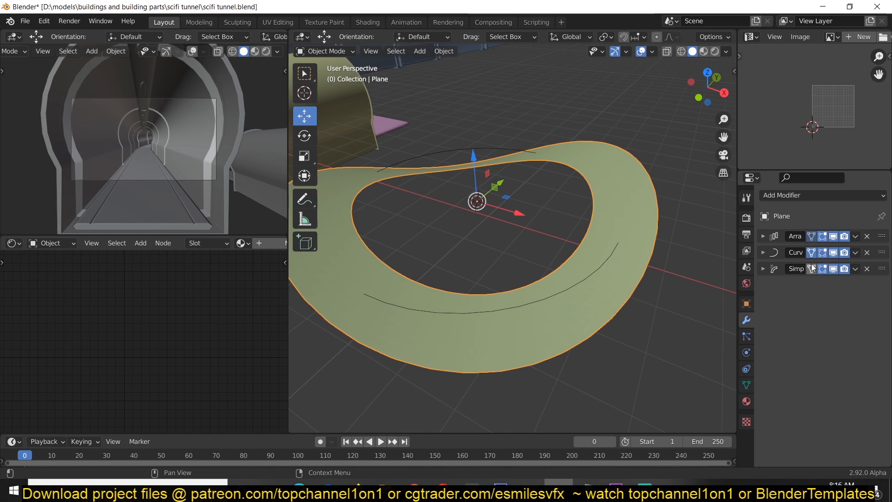
left_click(811, 270)
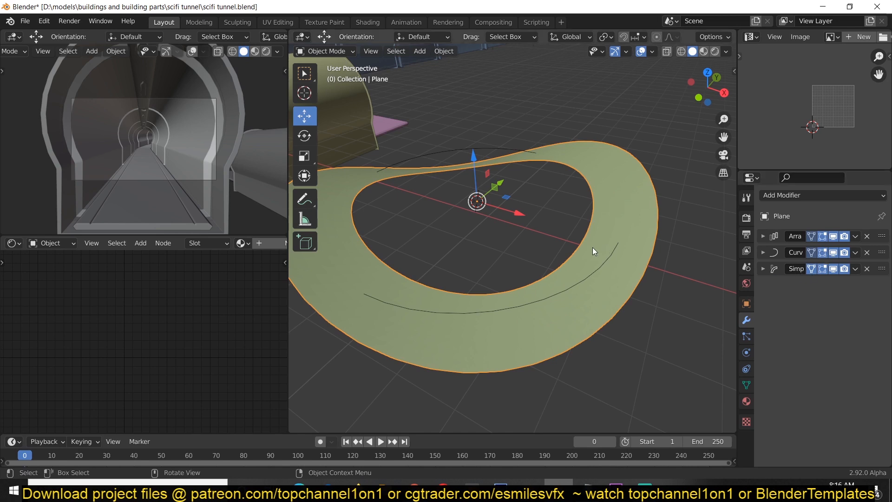
key("Tab")
key("Tab")
middle_click_drag(593, 247, 598, 273)
key("Tab")
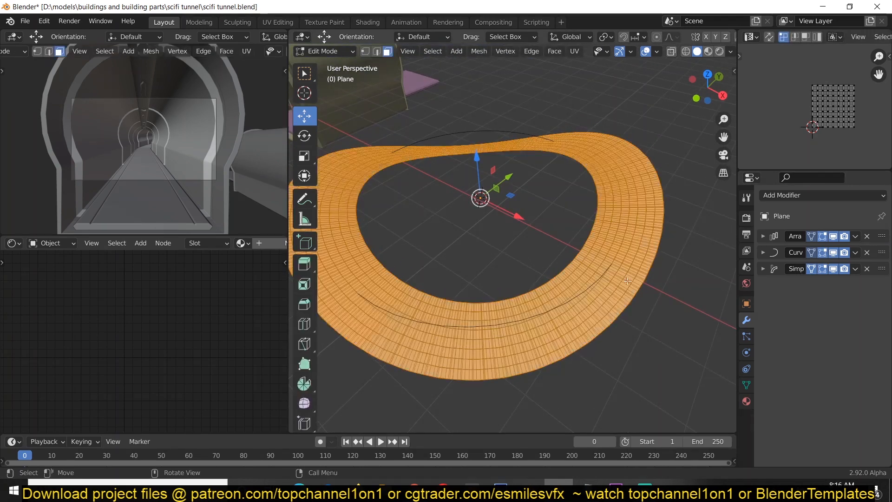
Step: Select the face loops along the ring's outer and inner edges, extrude them, and leave Edit Mode
scroll(627, 281, "up", 4)
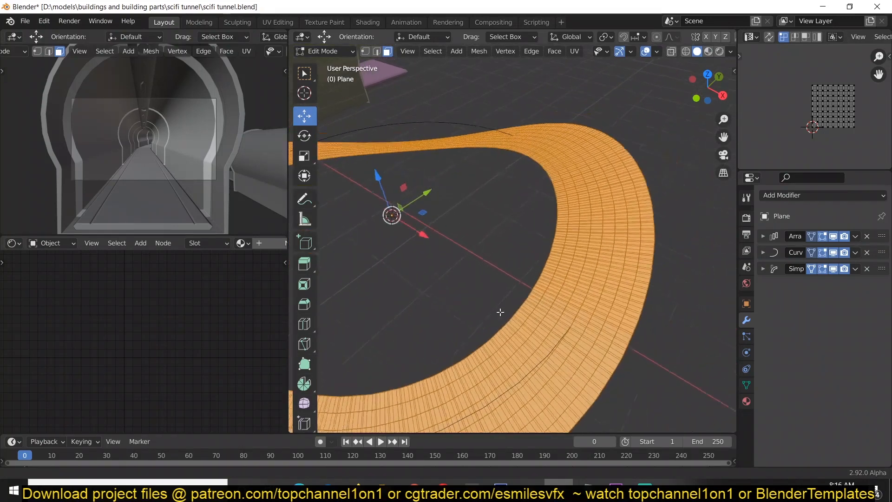
scroll(500, 312, "up", 5)
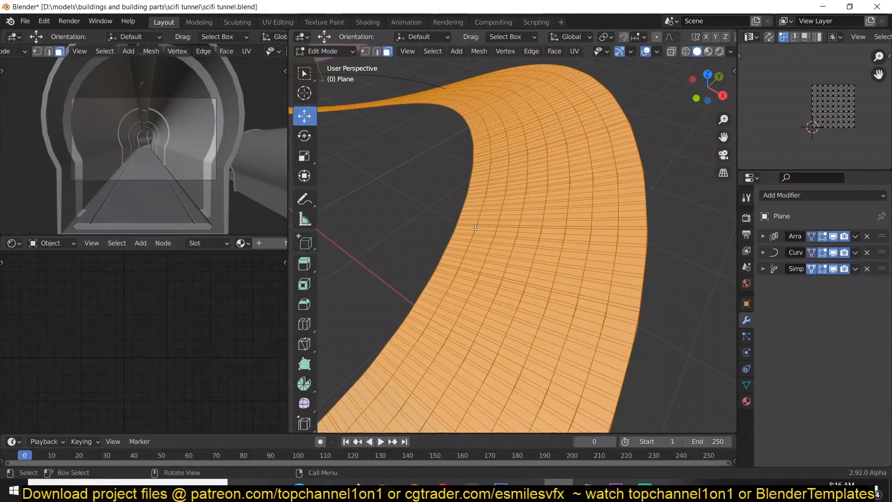
key("alt+a")
left_click(459, 242, "alt")
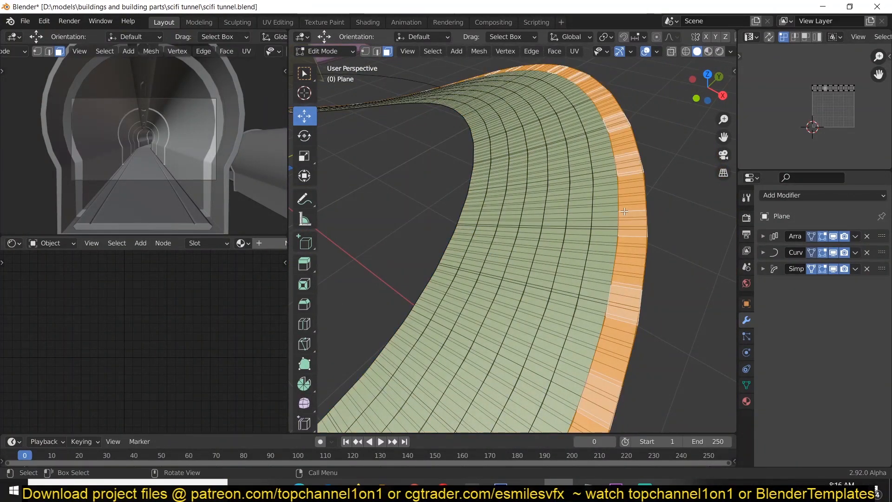
left_click(459, 242, "alt+shift")
key("alt+e")
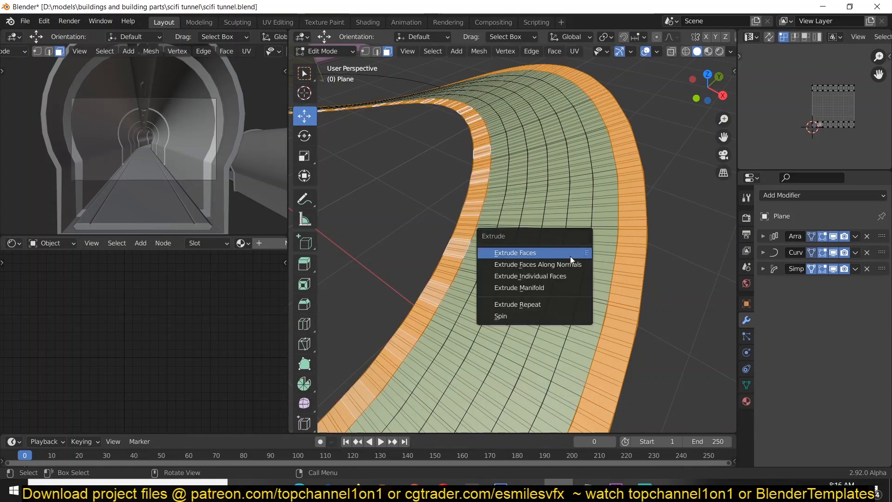
left_click(570, 255)
left_click(563, 236)
key("Tab")
Step: Examine the long blue tunnel's base mesh and wall faces in Edit Mode, then return to Object Mode
scroll(563, 236, "down", 6)
middle_click_drag(563, 236, 454, 201)
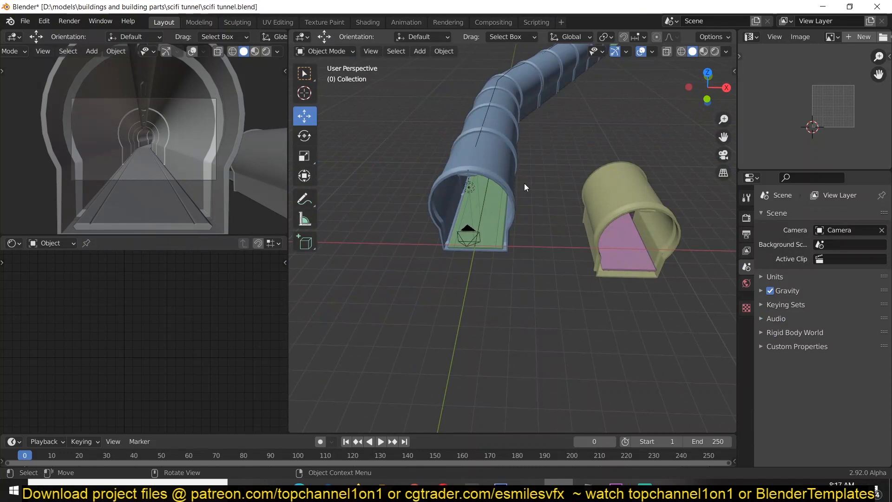
left_click(500, 176)
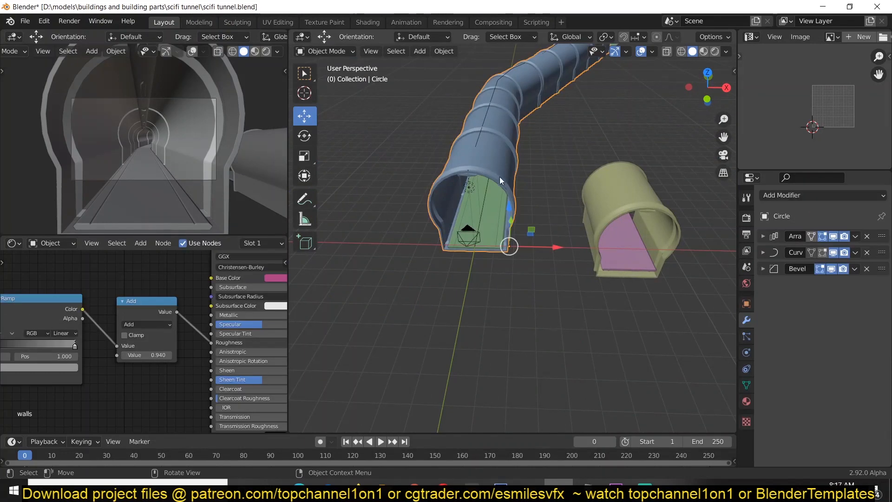
scroll(502, 225, "up", 1)
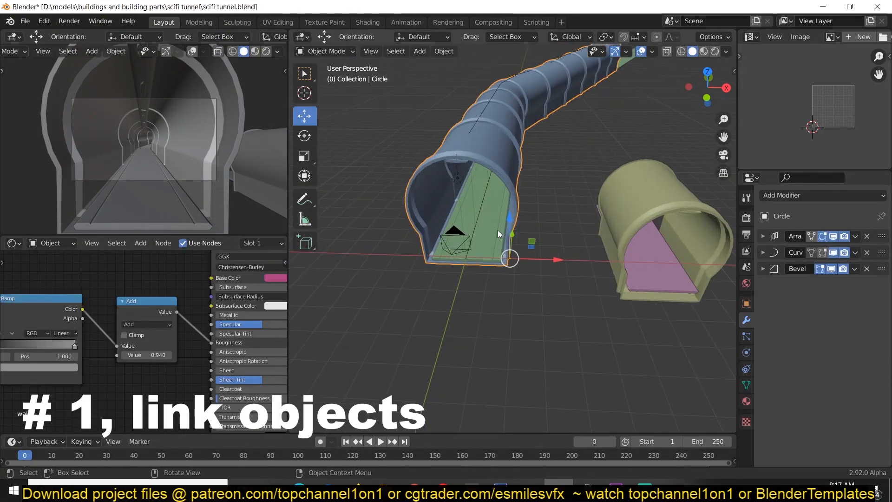
key("Tab")
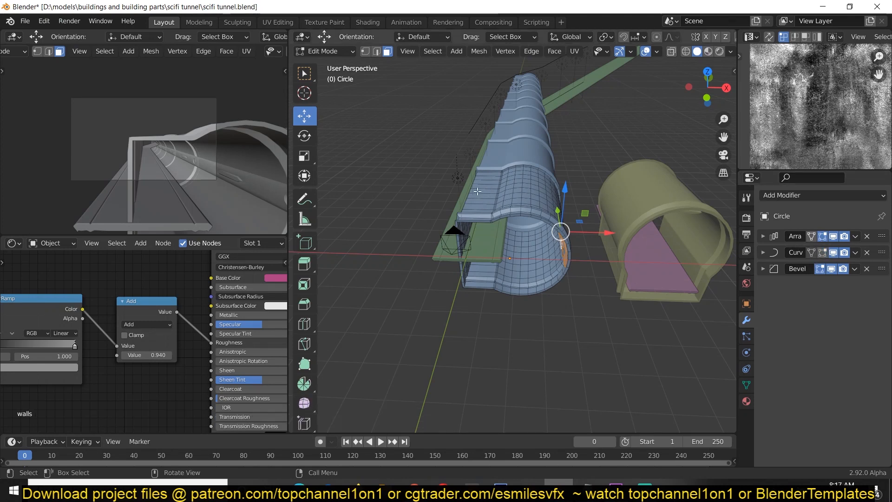
middle_click_drag(478, 192, 458, 147)
middle_click_drag(457, 146, 478, 202, "shift")
middle_click_drag(523, 301, 534, 284)
scroll(583, 280, "up", 2)
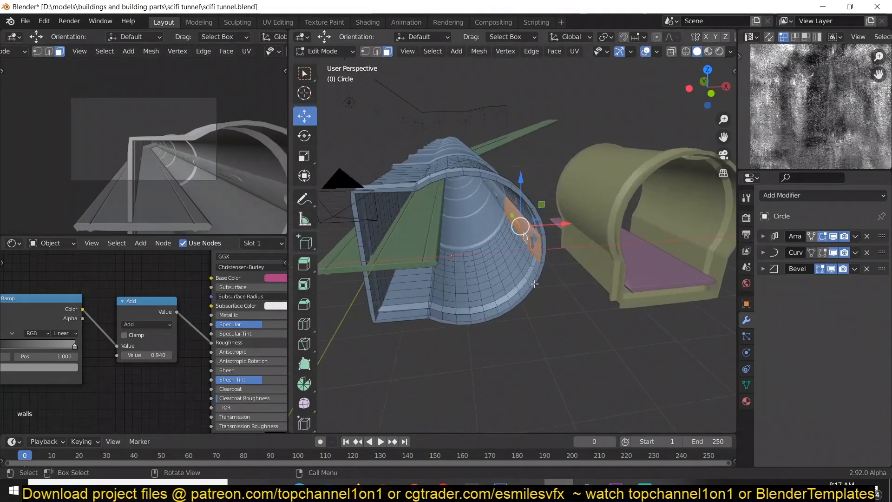
left_click(493, 279)
left_click(510, 267)
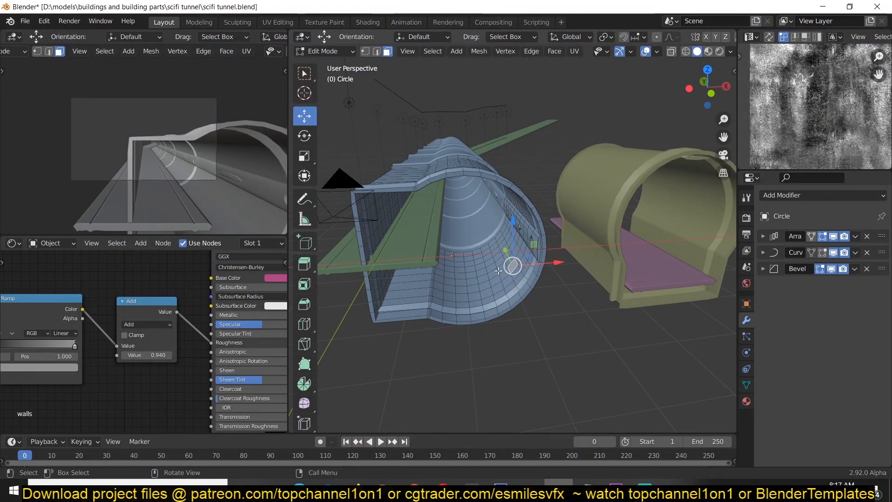
left_click(498, 270)
left_click(494, 269, "alt")
key("Tab")
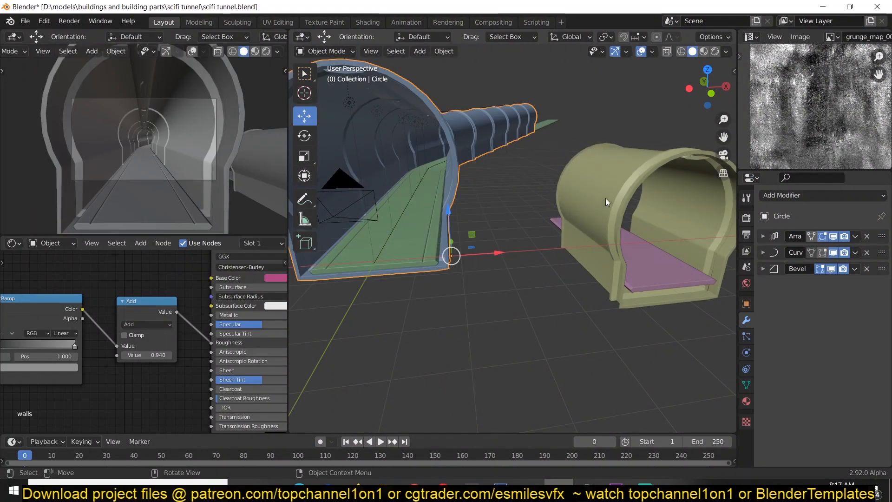
middle_click_drag(605, 199, 487, 288)
scroll(486, 288, "down", 4)
middle_click_drag(604, 267, 686, 244)
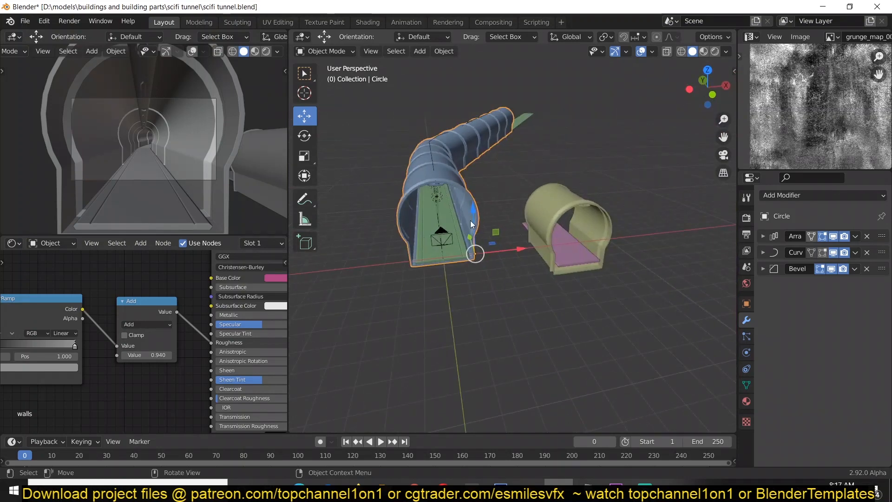
middle_click_drag(488, 208, 404, 253)
key("shift+d")
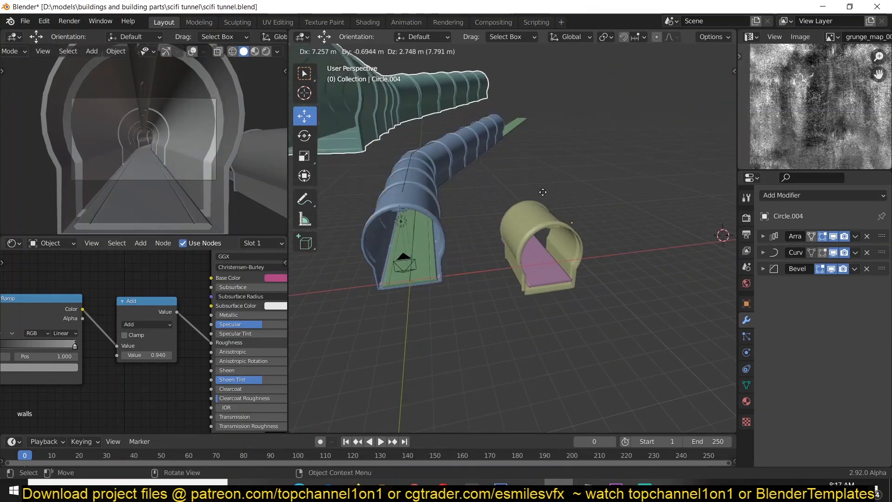
right_click(528, 199)
key("x")
left_click(528, 198)
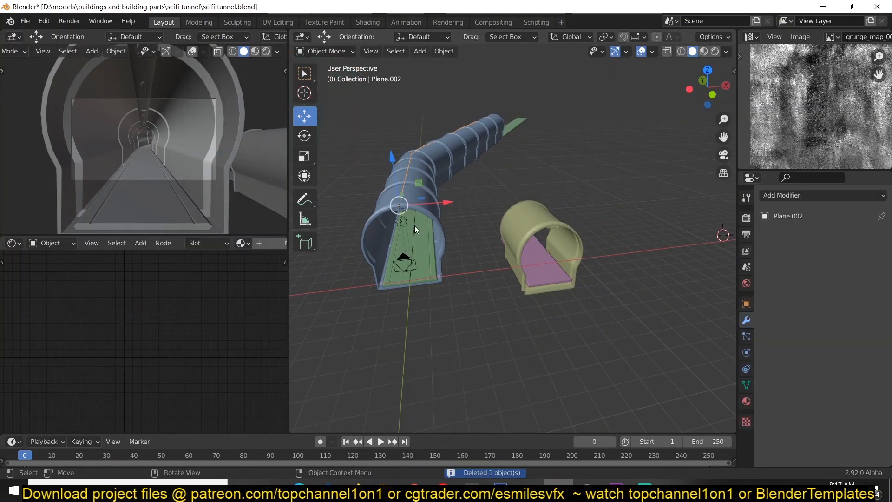
Step: Create a linked duplicate of the long blue tunnel and remove its Array, Curve and Bevel modifiers
left_click(430, 216)
key("shift+d")
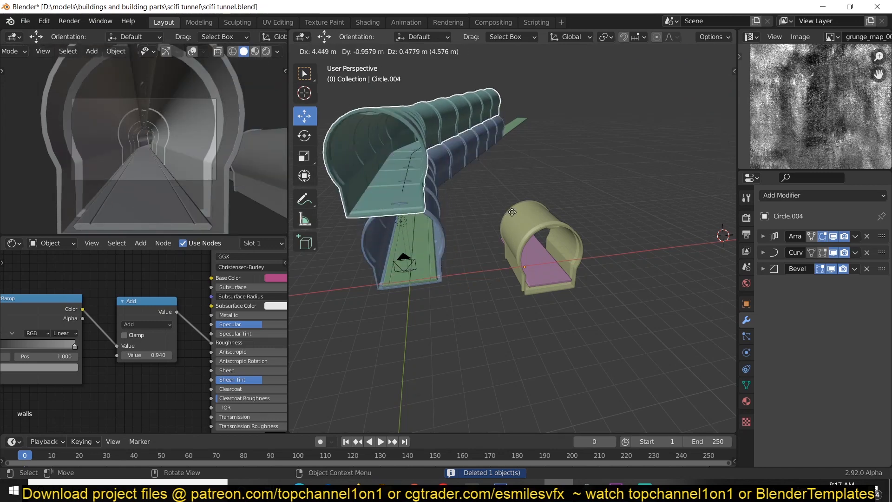
left_click(274, 214)
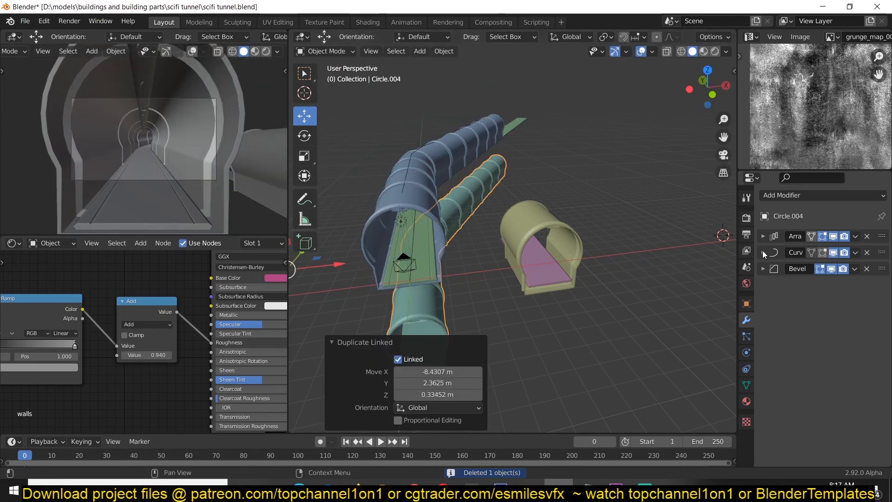
left_click(867, 236)
left_click(868, 236)
left_click(867, 236)
Step: Move the linked duplicate to the far side of the yellow tunnel section and clear its rotation
middle_click_drag(294, 271, 337, 266, "shift")
left_click_drag(335, 265, 703, 203)
key("alt+r")
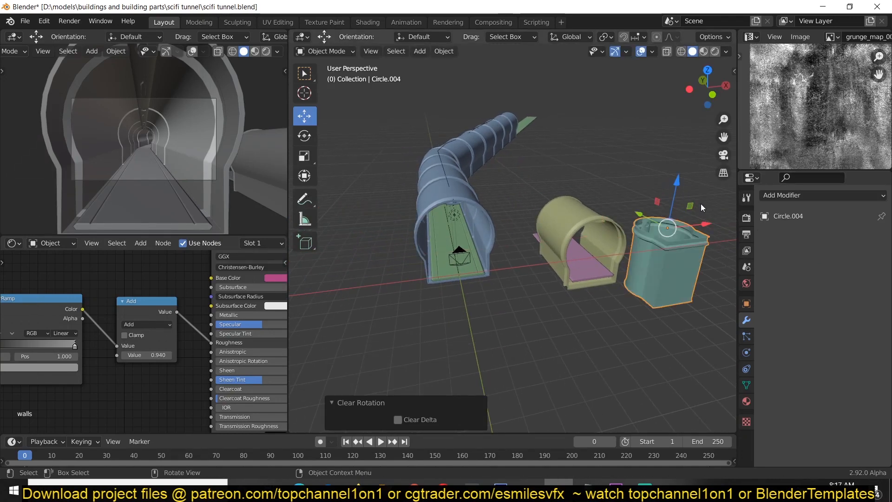
Step: Rotate the duplicate 90° about the X axis and reposition it behind the yellow tunnel section
key("r")
key("x")
key("9")
key("0")
key("Return")
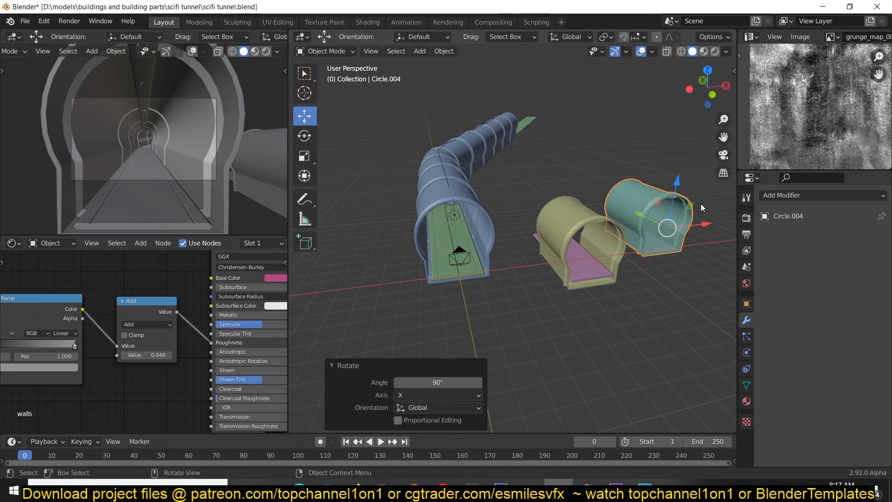
middle_click_drag(700, 204, 631, 214)
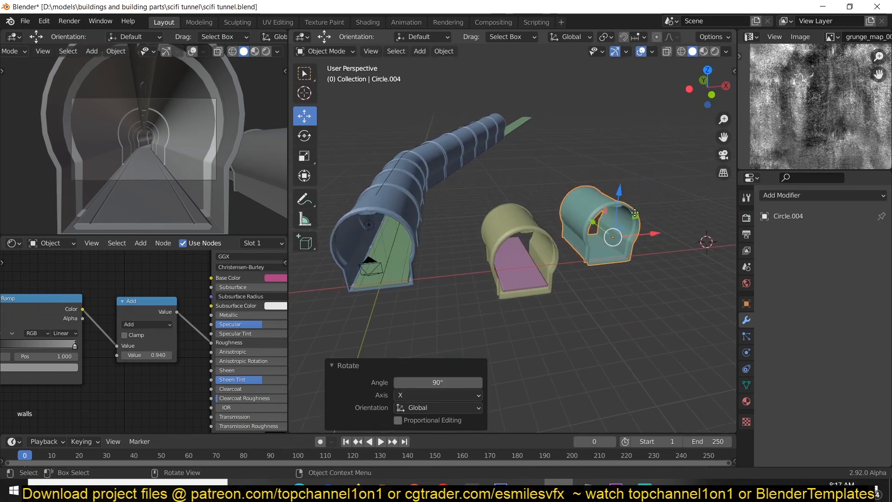
left_click_drag(635, 213, 585, 145)
Step: In Edit Mode, select faces on the duplicate's upper curve, move them to reshape the linked profile, and return to Object Mode
scroll(545, 155, "up", 2)
key("Tab")
middle_click_drag(580, 148, 534, 159)
left_click(533, 159)
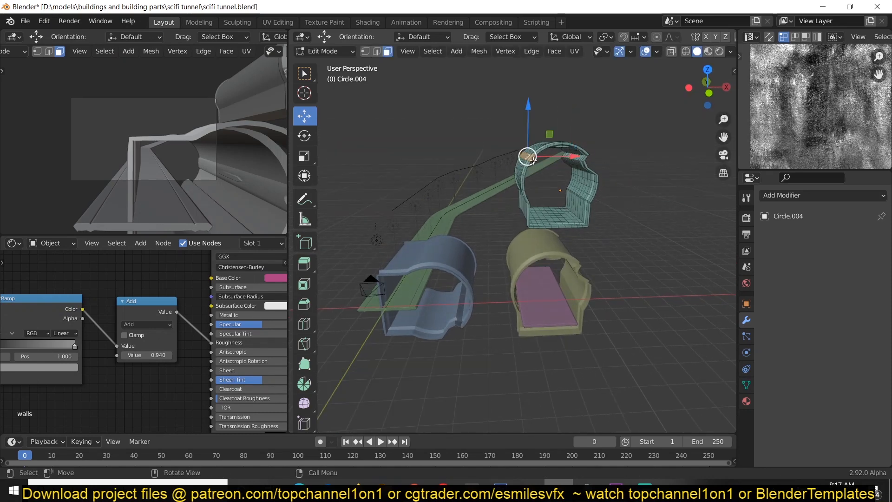
left_click_drag(549, 136, 558, 143)
key("Tab")
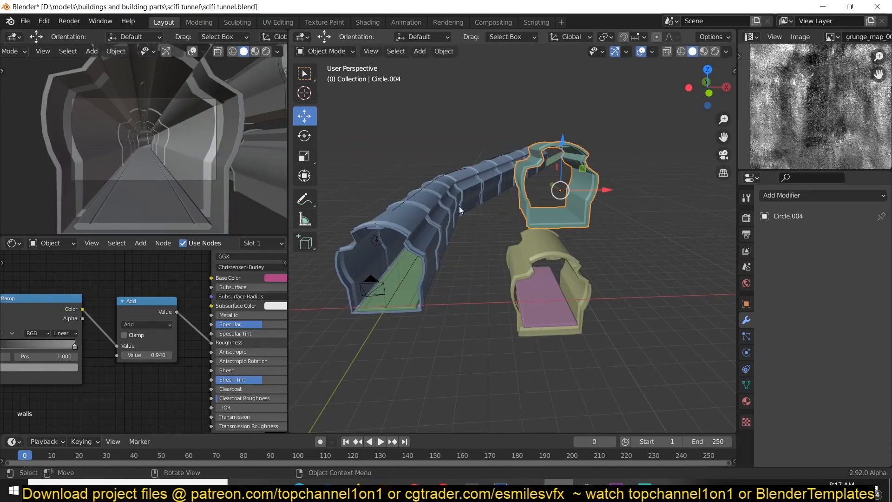
Step: Examine how the linked edit affects the long blue tunnel in Edit Mode and Object Mode
middle_click_drag(459, 205, 416, 224)
key("Tab")
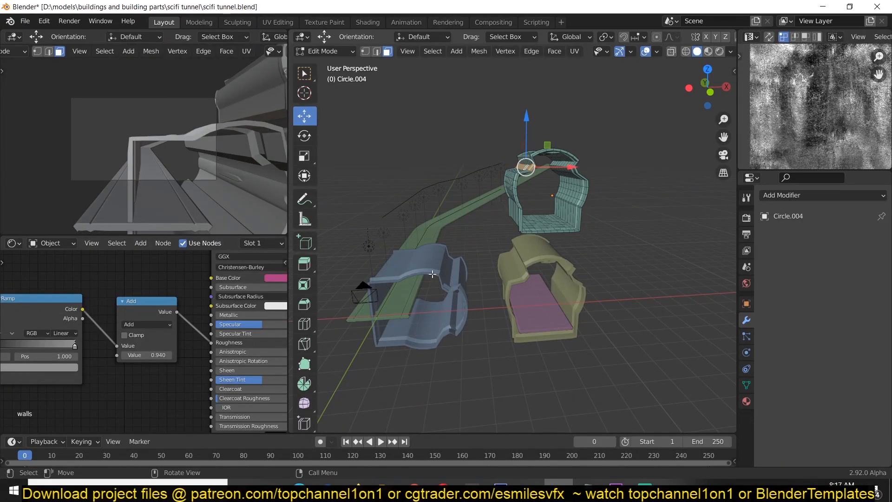
key("Tab")
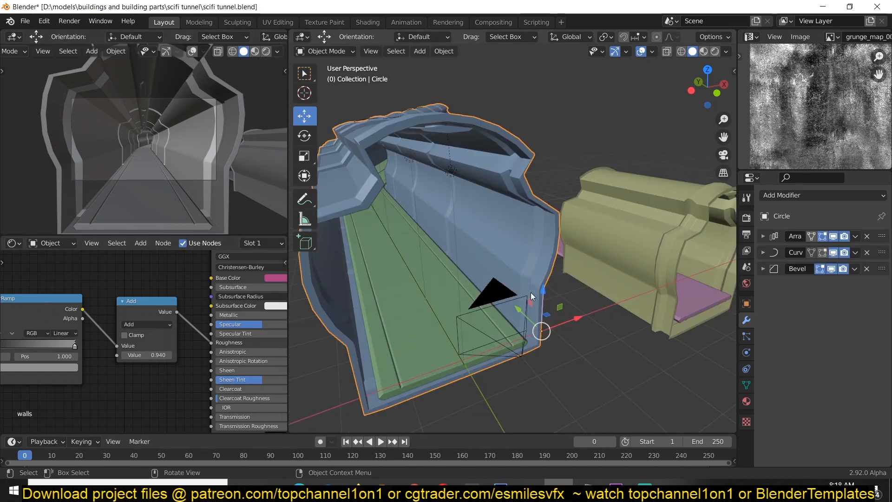
scroll(458, 219, "down", 3)
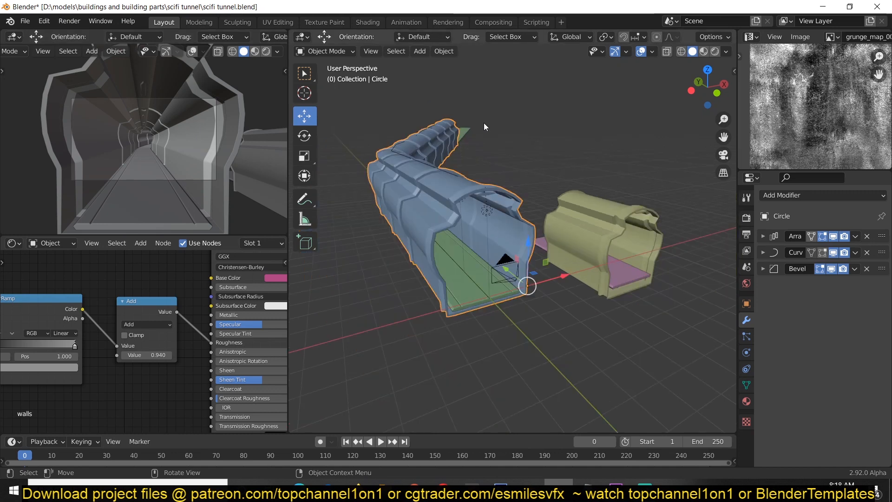
Step: Maximize and restore the 3D Viewport, Image Editor and Properties editor in turn
key("ctrl+space")
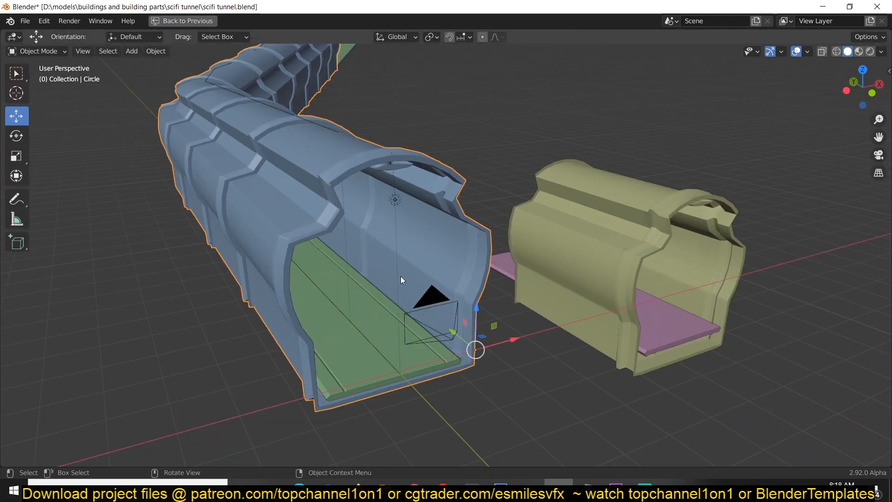
key("ctrl+space")
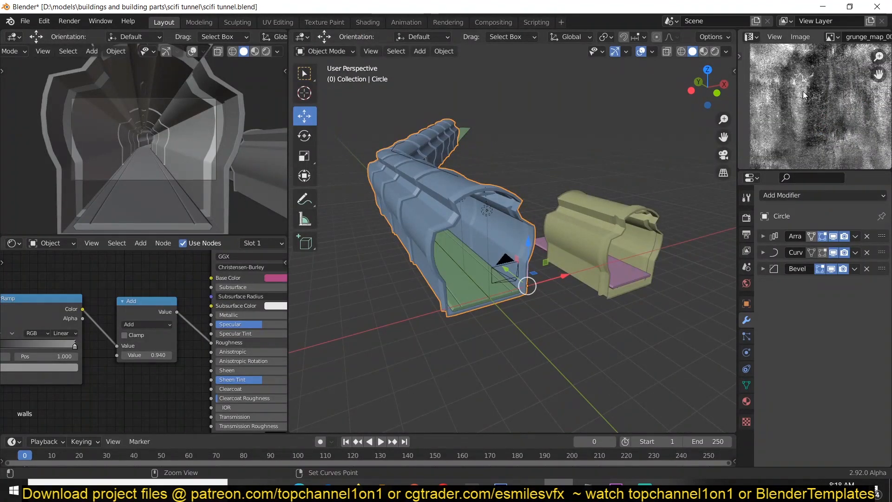
key("ctrl+space")
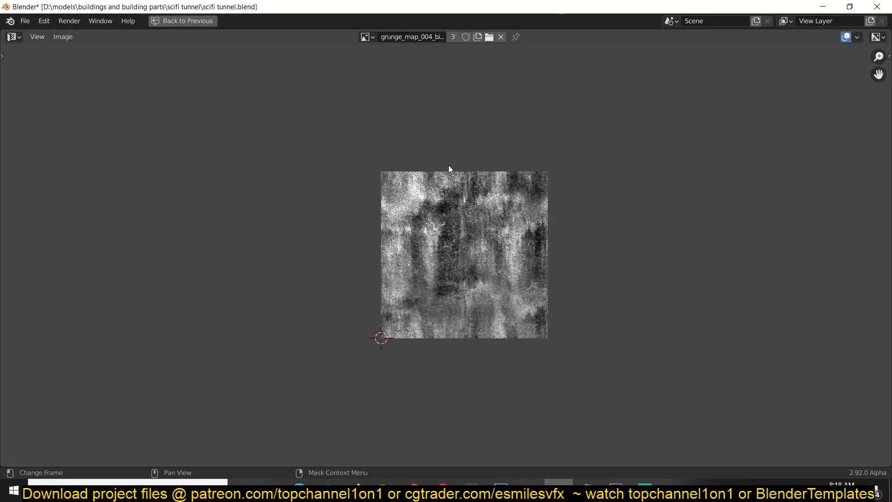
key("ctrl+space")
key("ctrl+space")
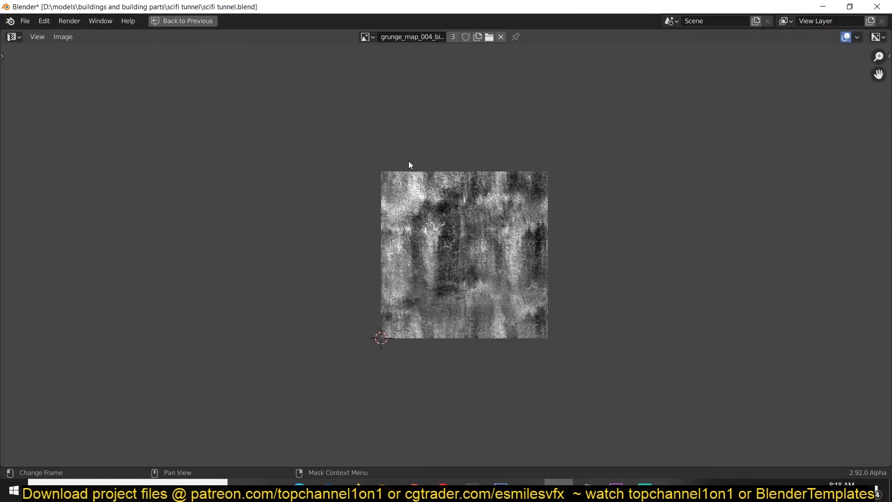
key("ctrl+space")
key("ctrl+space")
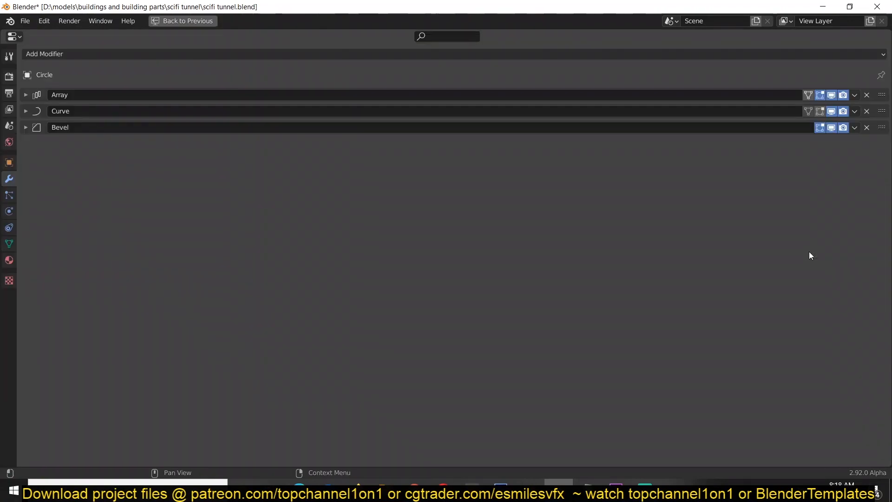
key("ctrl+space")
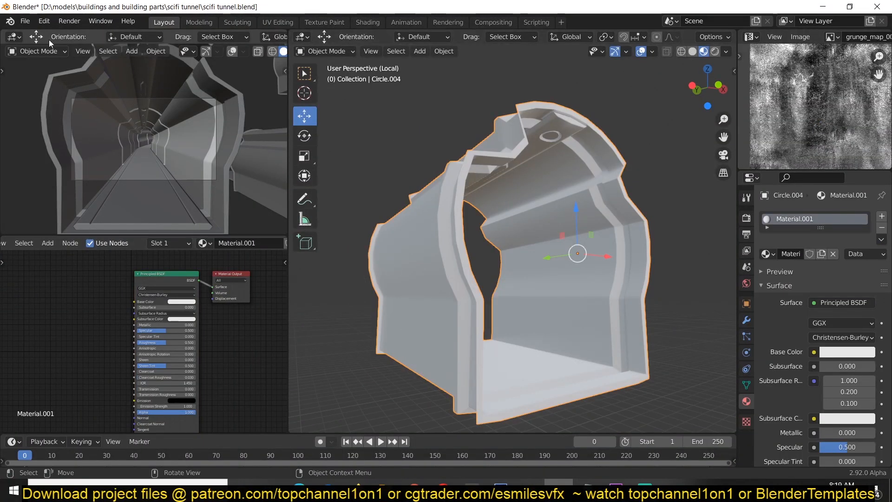
Step: Search the add-ons in Preferences for "node w" to check that Node Wrangler is enabled, and close Preferences
left_click(45, 21)
left_click(53, 184)
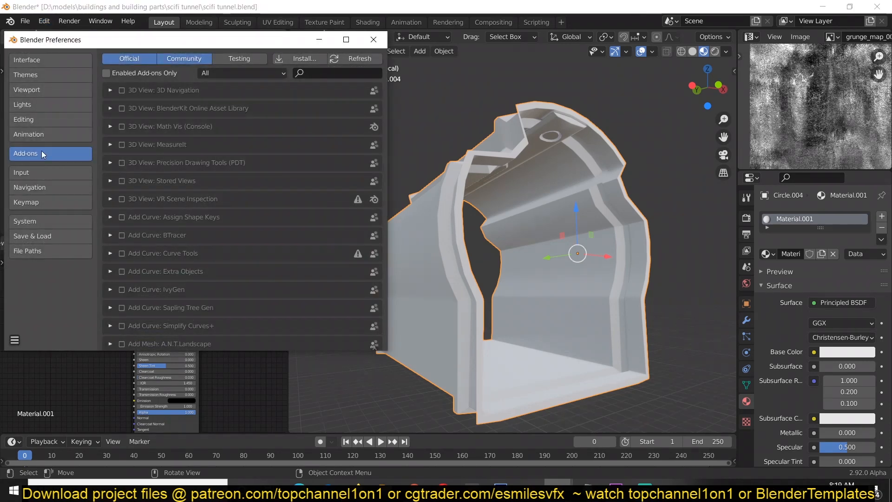
left_click(325, 68)
type("node w")
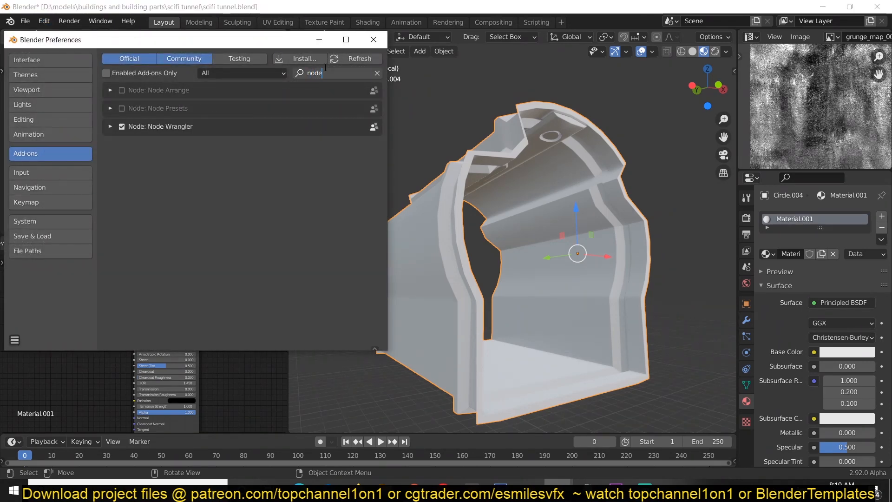
left_click(372, 45)
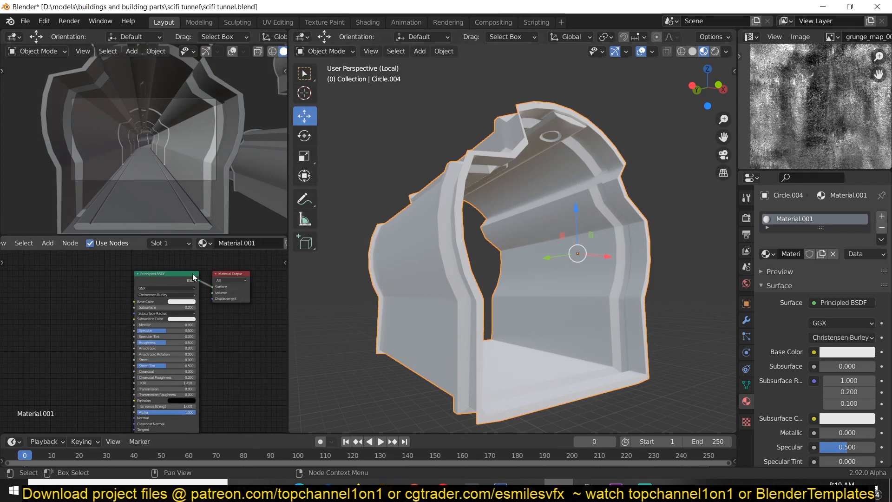
Step: Use Principled Texture Setup to load all five WoodFloor041_4K-JPG maps into Material.001 and review the generated texture nodes
middle_click_drag(119, 294, 162, 295)
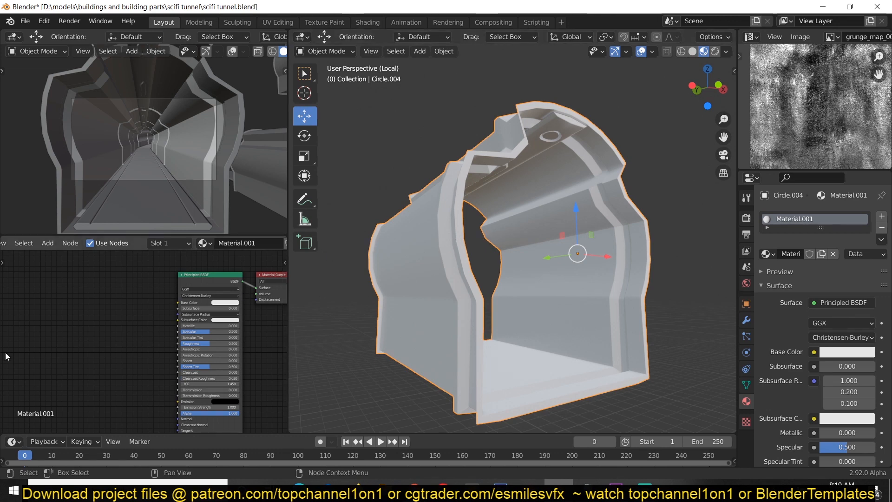
middle_click_drag(5, 353, 273, 354)
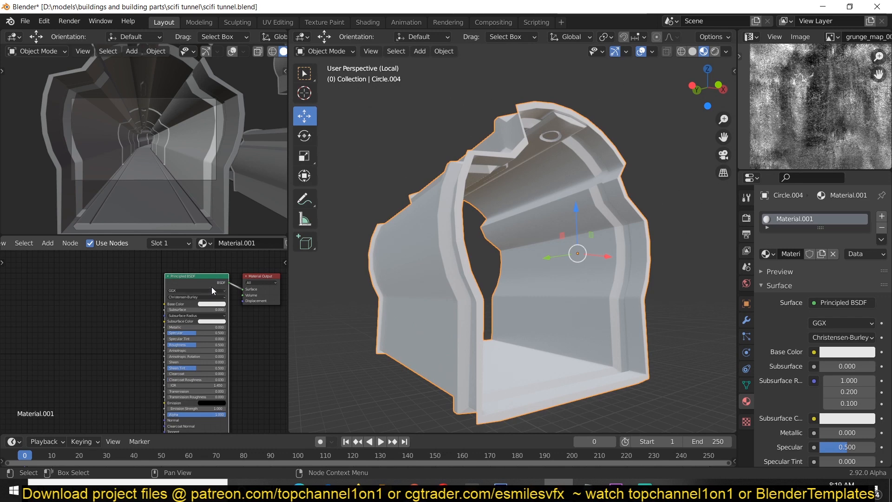
key("ctrl+shift+t")
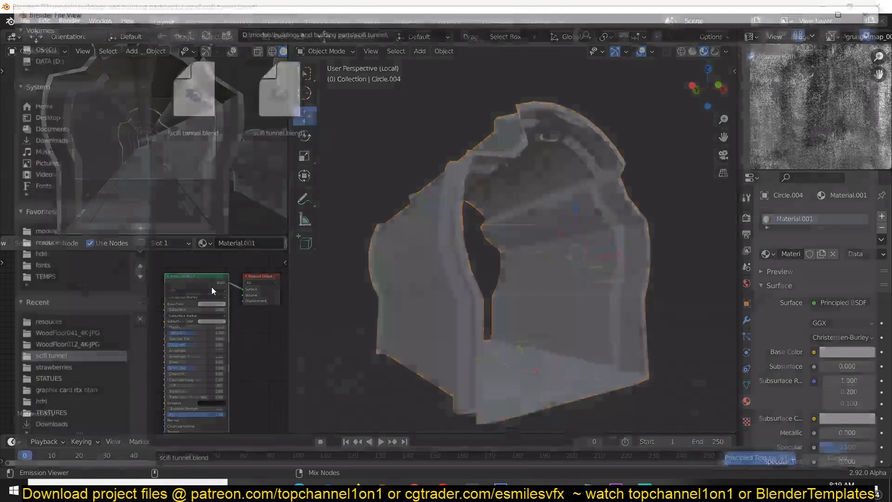
left_click(58, 334)
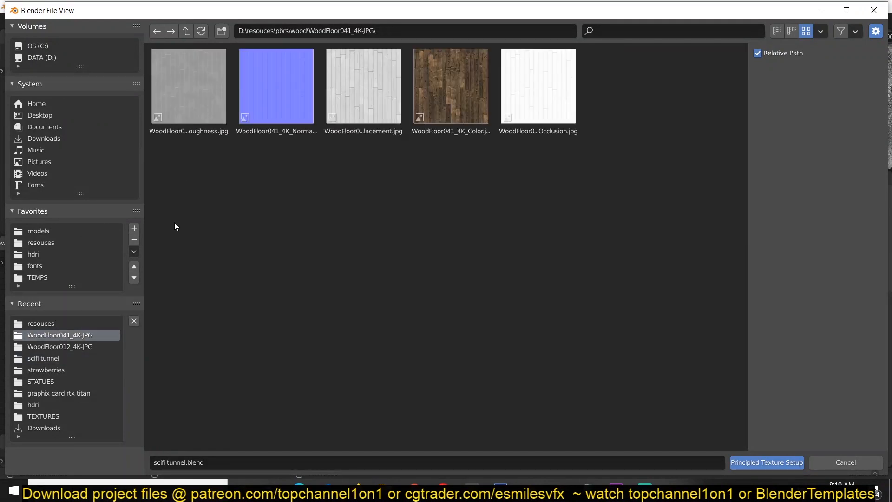
left_click_drag(182, 213, 599, 89)
left_click(795, 464)
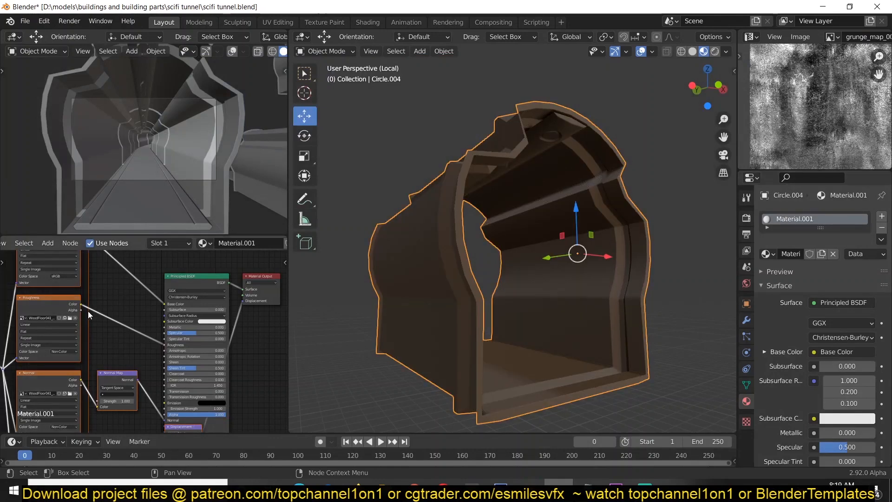
scroll(44, 306, "down", 5)
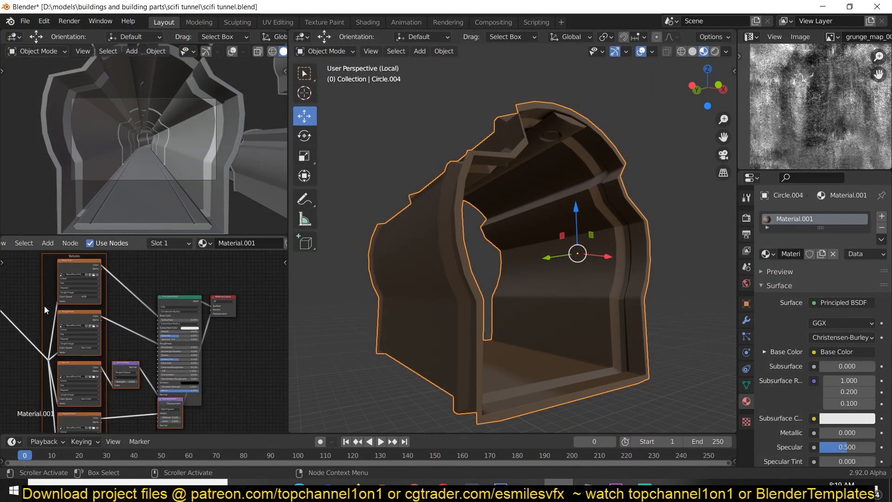
middle_click_drag(44, 306, 135, 284)
middle_click_drag(197, 290, 138, 315)
scroll(139, 315, "up", 4)
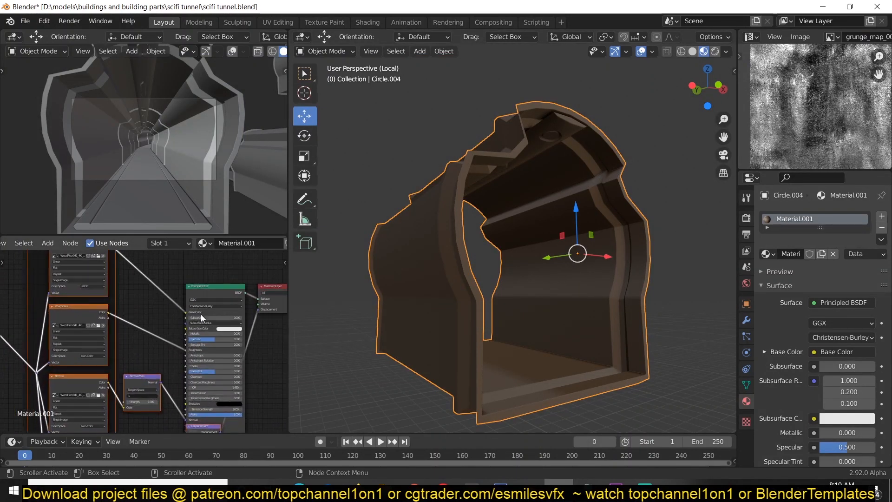
scroll(114, 321, "up", 2)
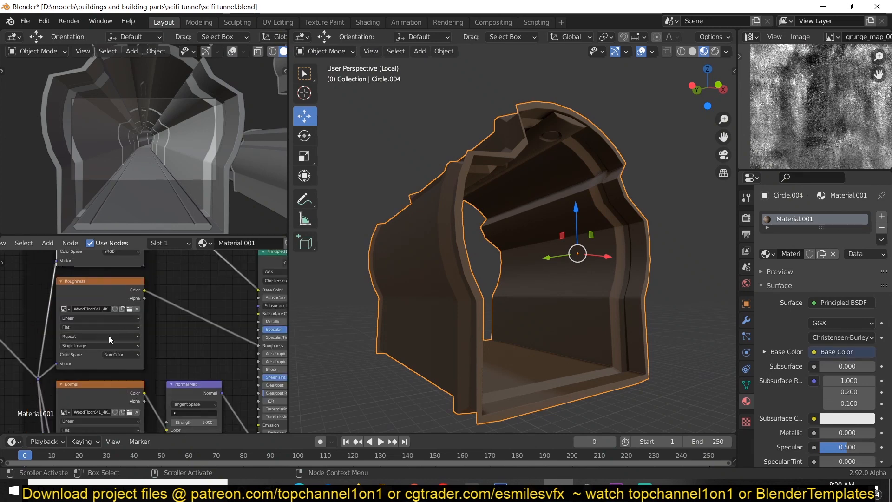
Step: Unwrap all faces of the tunnel section with Smart UV Project and return to Object Mode
middle_click_drag(651, 261, 514, 223)
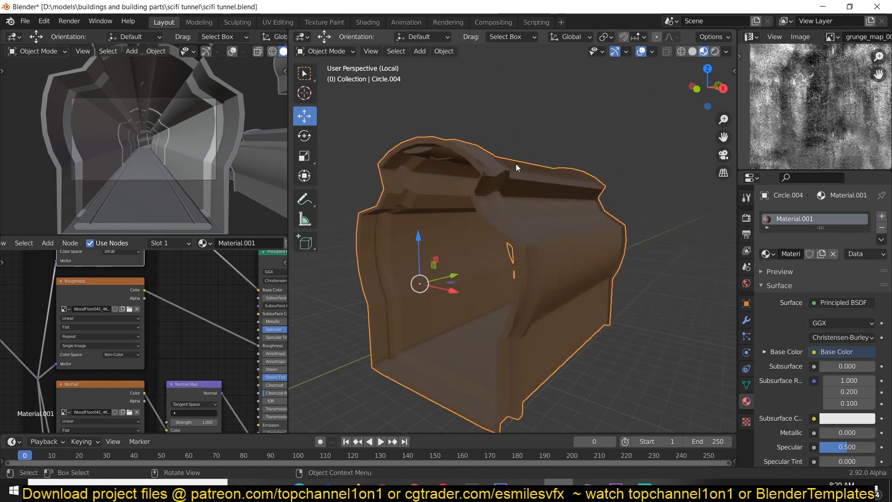
key("Tab")
key("a")
key("u")
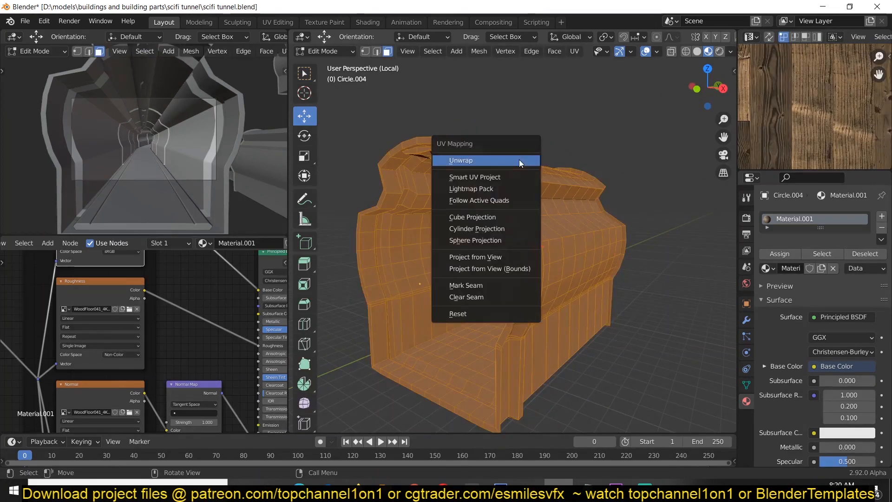
left_click(519, 178)
left_click(534, 265)
key("Tab")
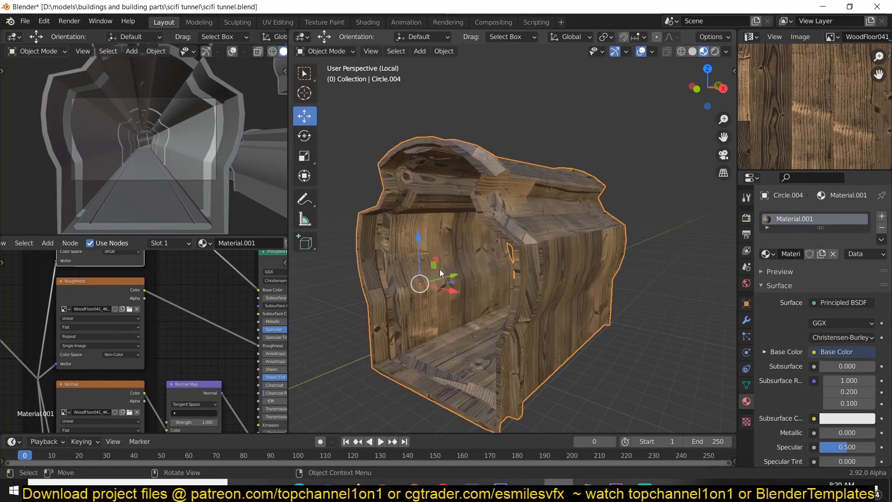
Step: Examine the wood texture inside and outside the tunnel section along with its material node layout
middle_click_drag(534, 265, 570, 206)
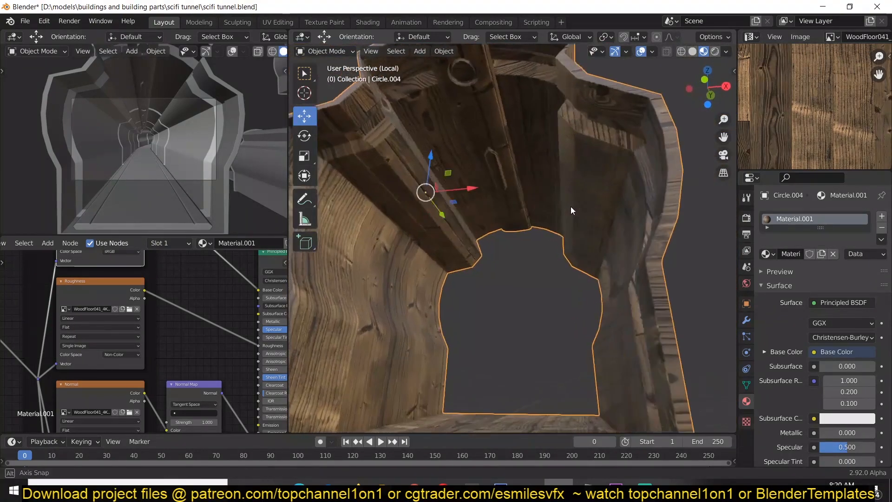
scroll(571, 205, "up", 2)
scroll(571, 206, "down", 6)
scroll(194, 320, "down", 7)
middle_click_drag(196, 255, 194, 324)
middle_click_drag(456, 249, 412, 318)
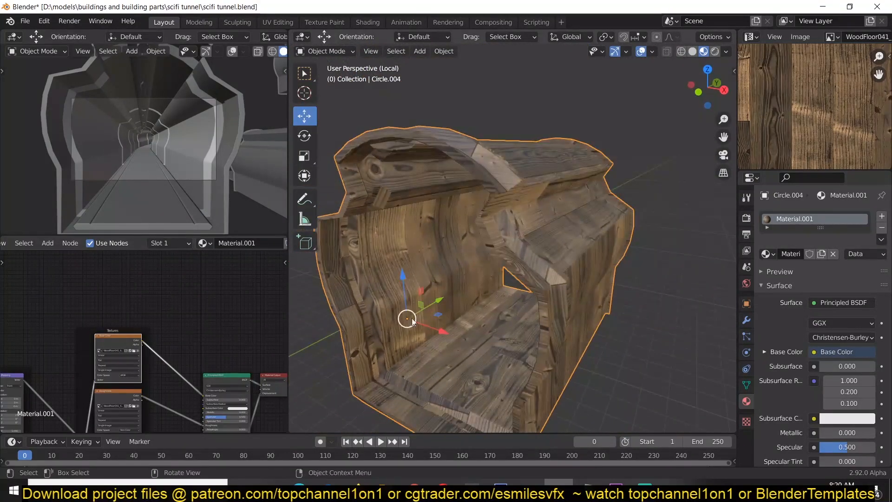
middle_click_drag(98, 350, 107, 317)
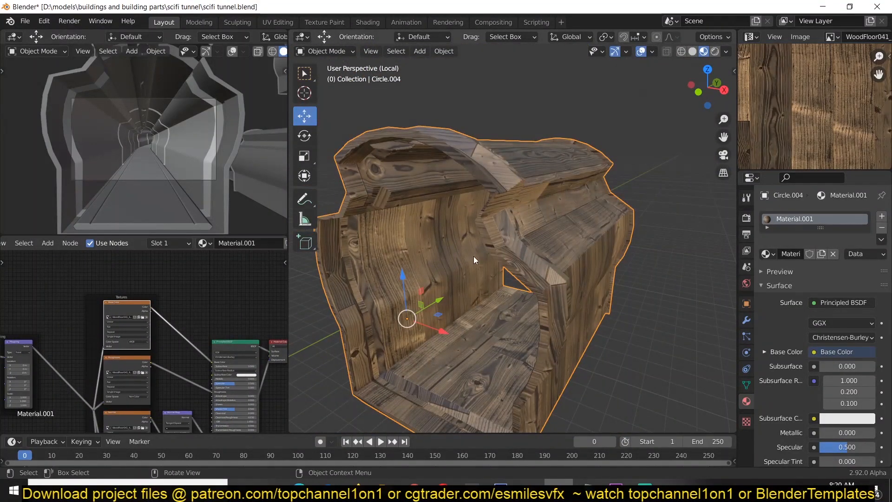
scroll(473, 255, "up", 2)
Step: Add a Noise Texture node above the Base Color texture in Material.001
scroll(157, 332, "down", 3)
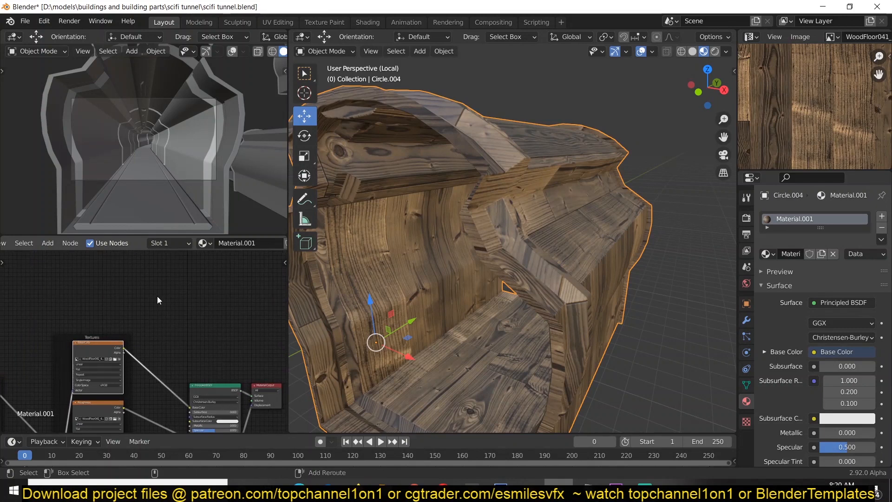
key("shift+a")
left_click(260, 287)
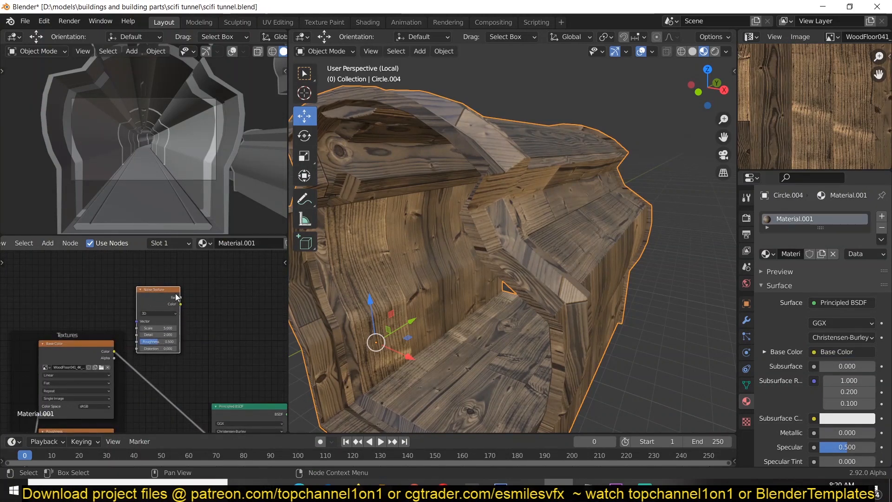
Step: Preview the Noise Texture node's output directly on the tunnel section and examine the pattern on its surface
left_click(173, 291, "ctrl+shift")
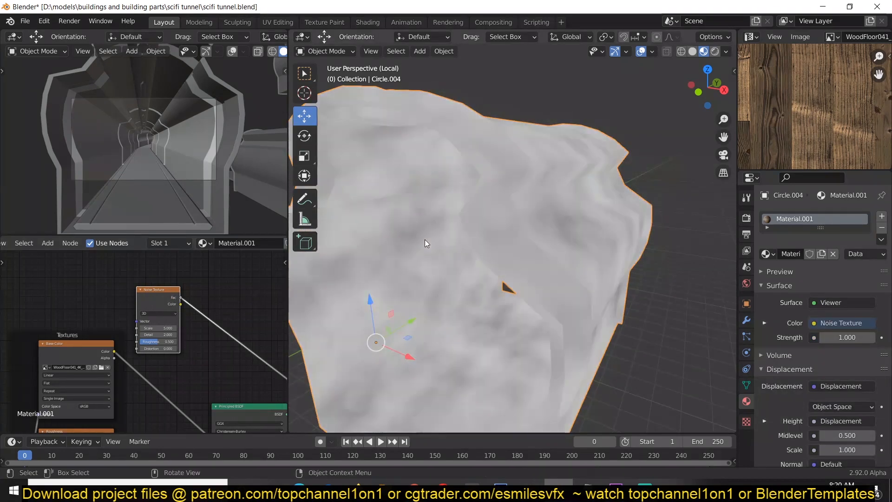
middle_click_drag(443, 252, 431, 240)
scroll(205, 332, "up", 3)
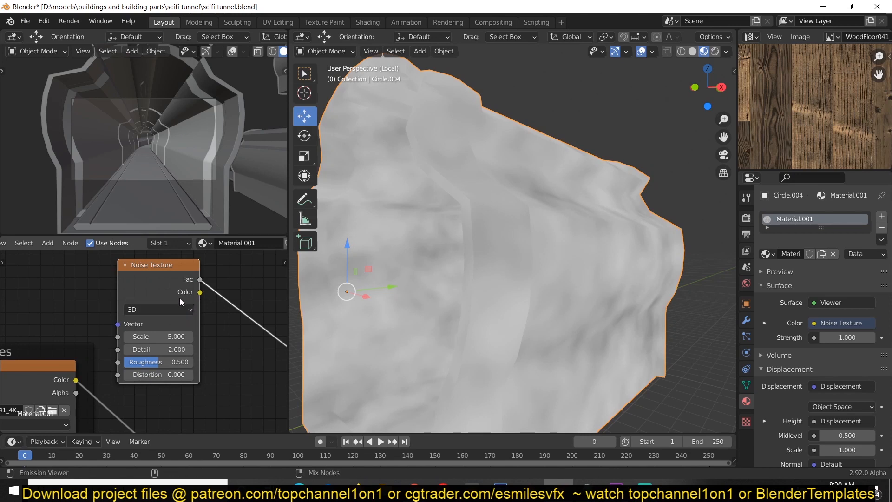
left_click(158, 287, "ctrl+shift")
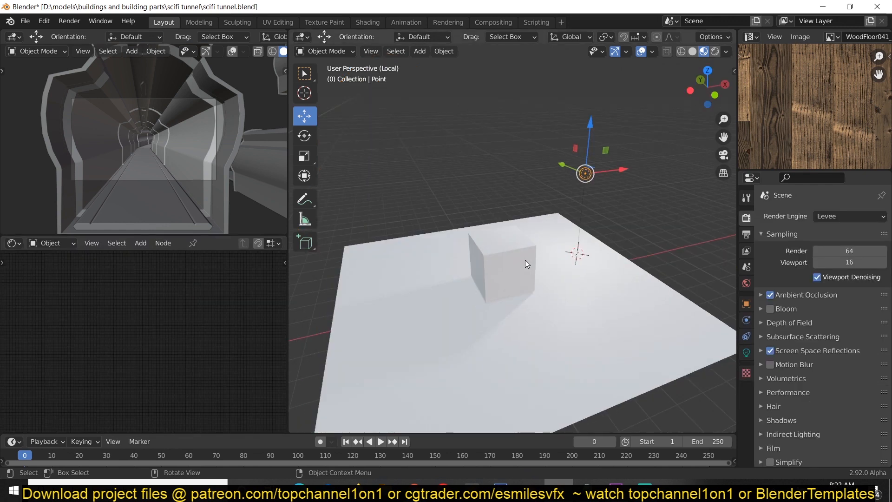
Step: Raise the point light's radius to 5.35 m and bring it back down to 4.08 m
middle_click_drag(525, 260, 606, 183)
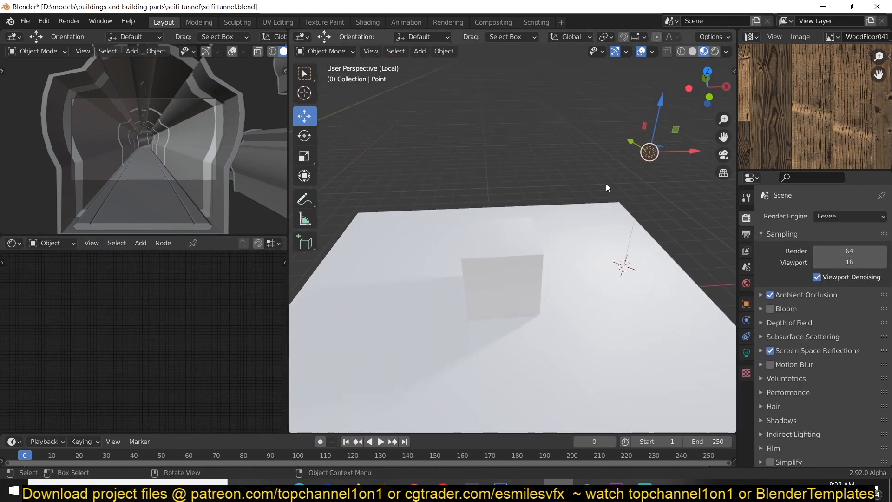
left_click(746, 353)
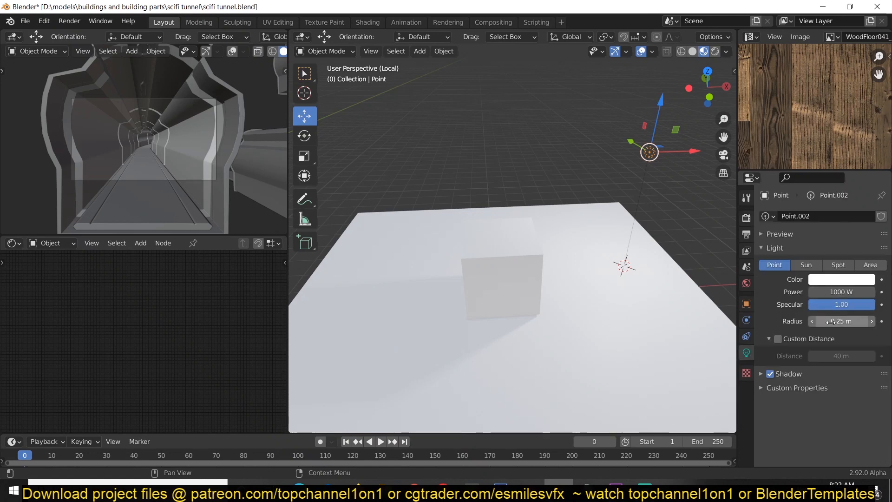
left_click_drag(817, 324, 857, 324)
middle_click_drag(534, 327, 555, 322)
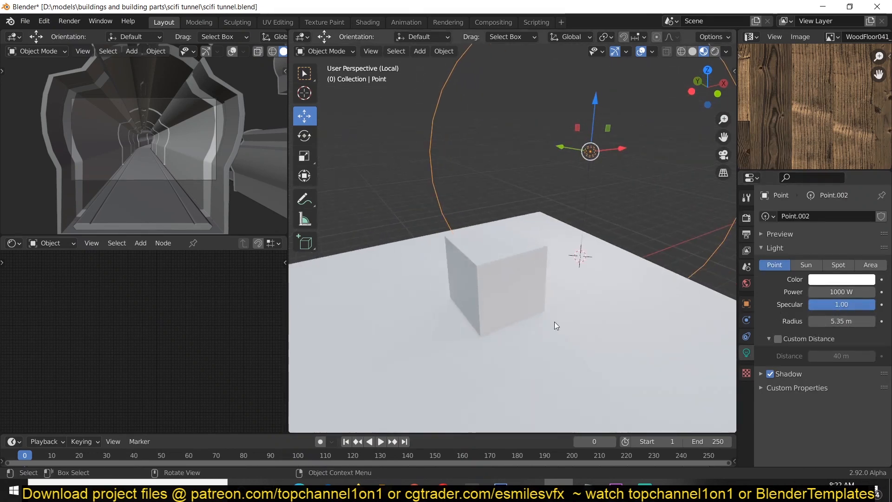
left_click_drag(820, 322, 789, 325)
Step: Reset the world background strength to 0 so only the point light illuminates the cube
left_click(747, 283)
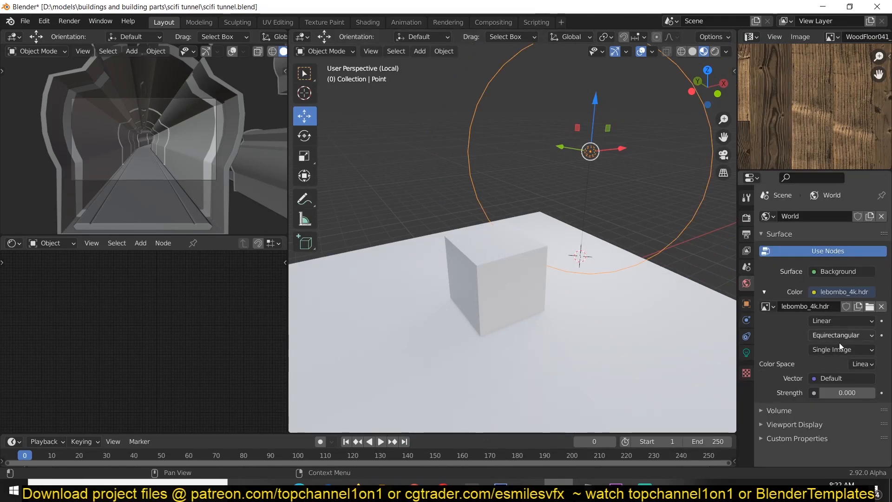
key("BackSpace")
middle_click_drag(499, 258, 469, 320)
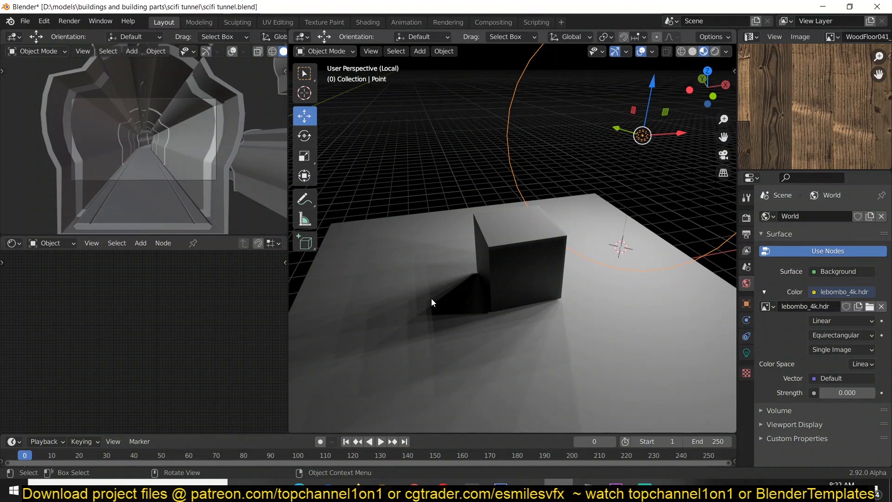
Step: Reduce the point light's radius to 0 m for comparison and set it to 2.97 m
left_click(747, 353)
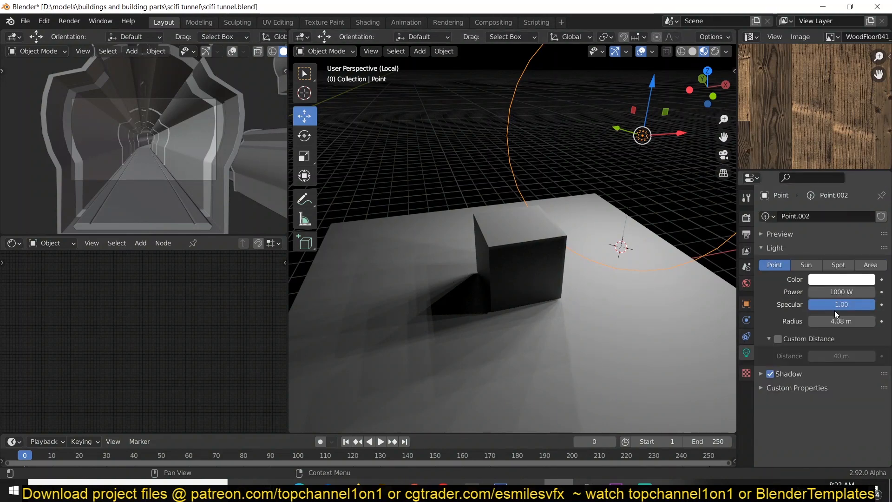
left_click_drag(834, 321, 657, 325)
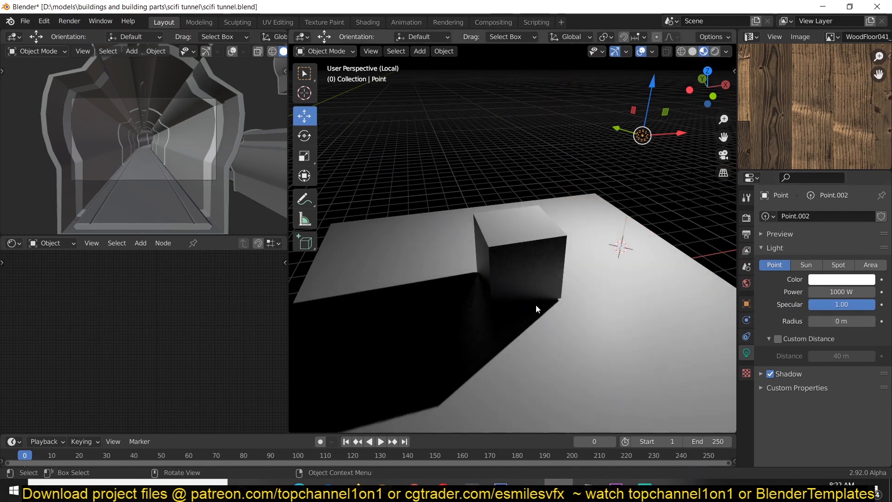
left_click_drag(826, 321, 868, 322)
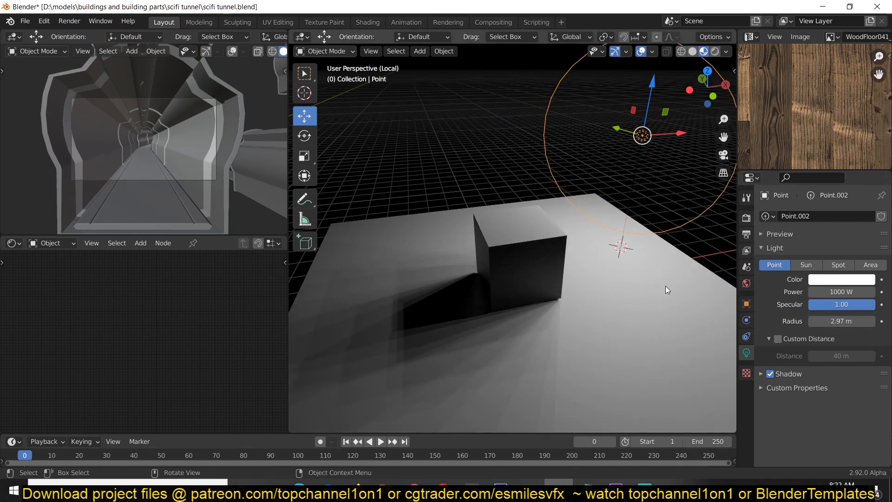
Step: Set the Eevee shadow Cube Size to 64 px in the render settings
left_click(750, 218)
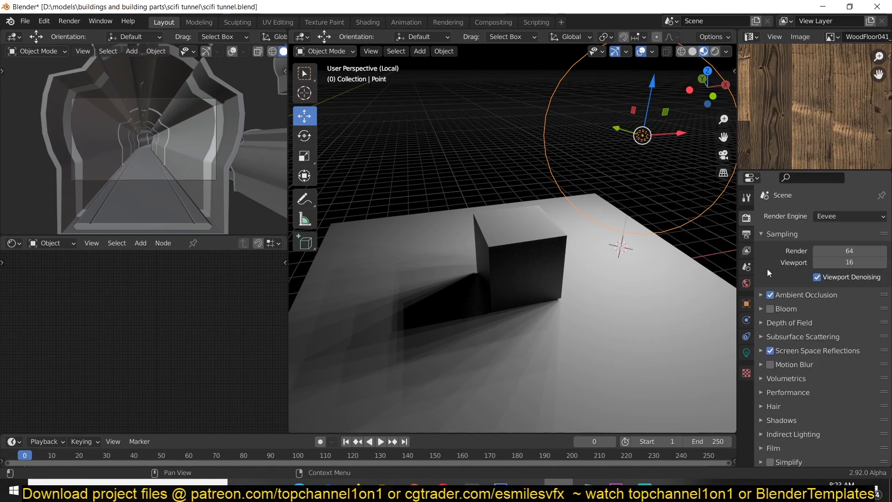
scroll(790, 409, "down", 2)
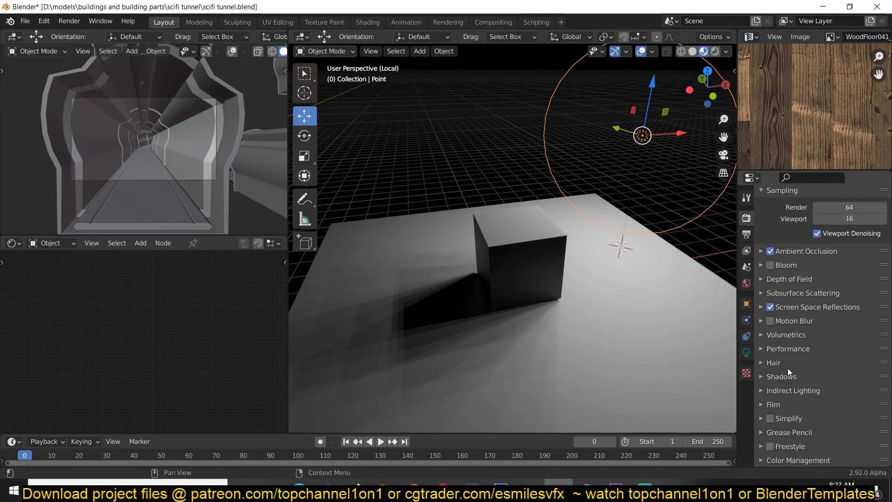
left_click(787, 376)
scroll(785, 393, "down", 2)
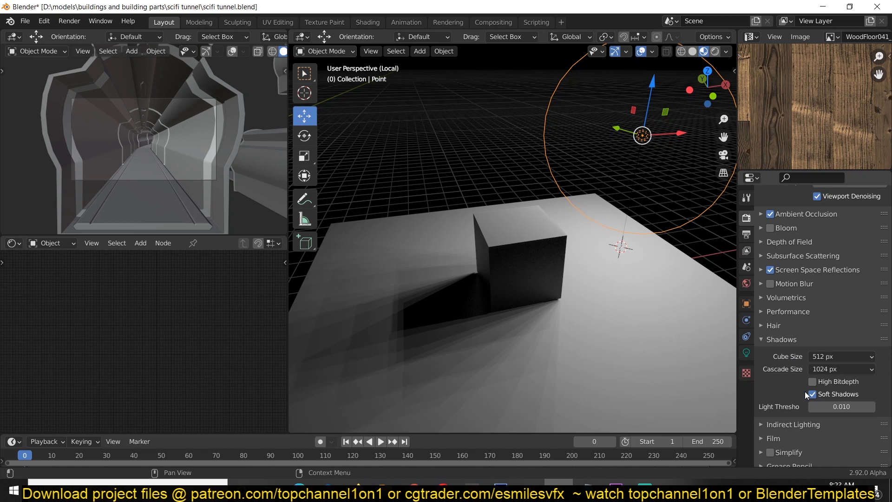
left_click(835, 356)
left_click(796, 369)
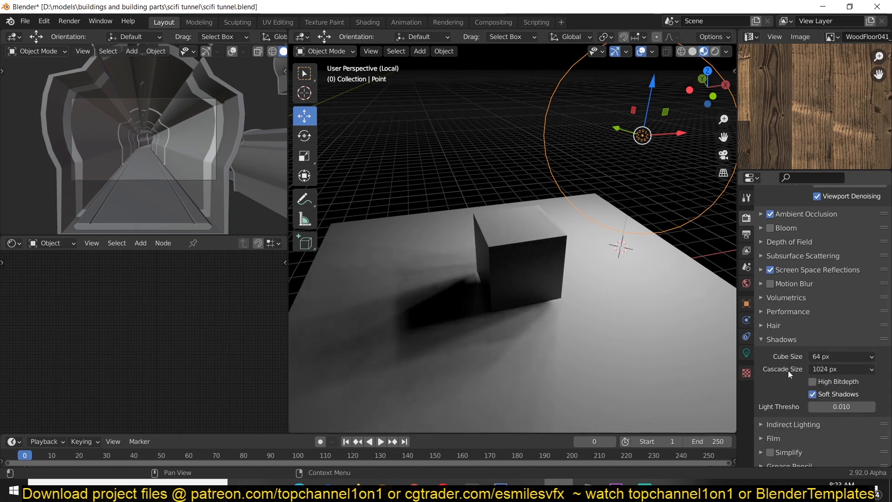
left_click(835, 354)
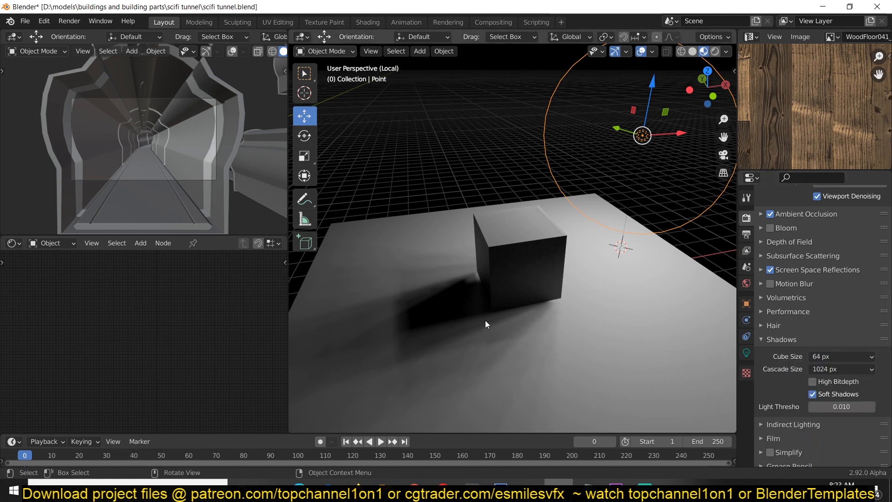
Step: Set the Eevee viewport samples to 64 and check the cube's soft shadow
scroll(853, 299, "up", 5)
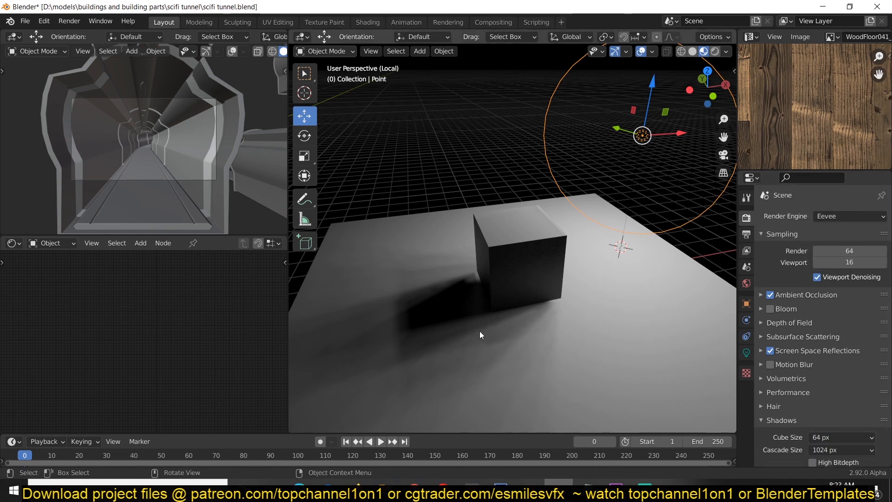
left_click(858, 262)
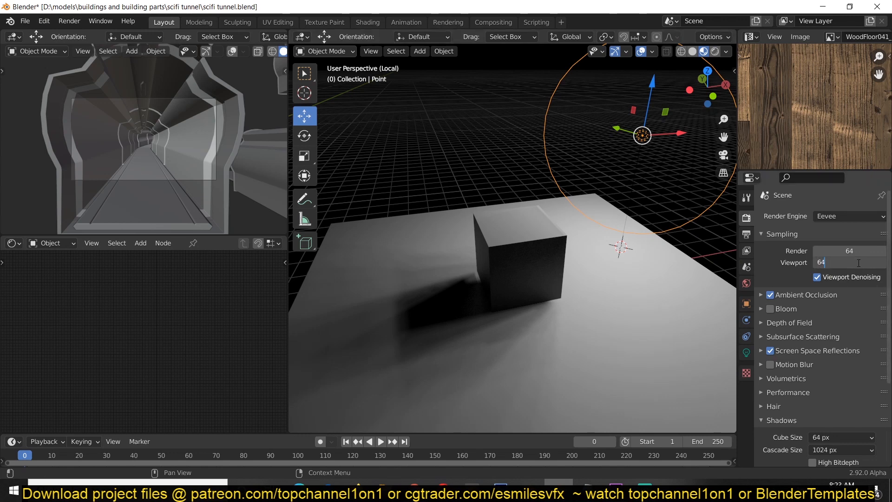
key("Return")
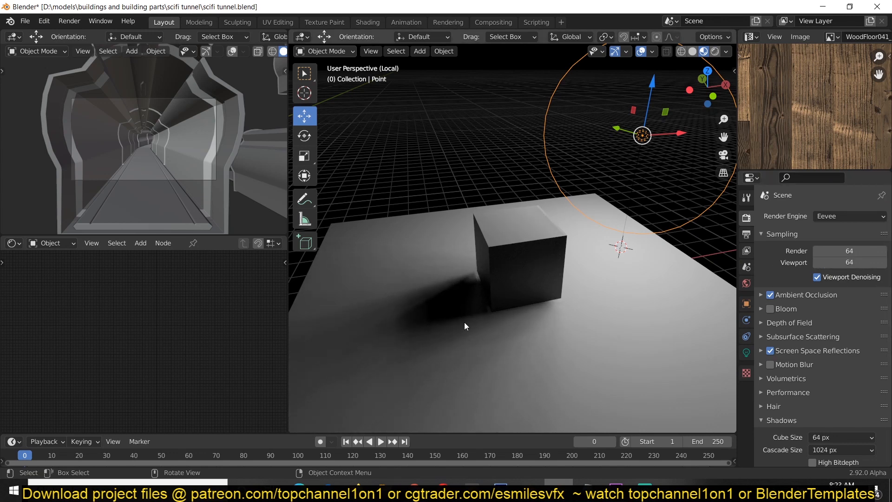
scroll(534, 299, "down", 2)
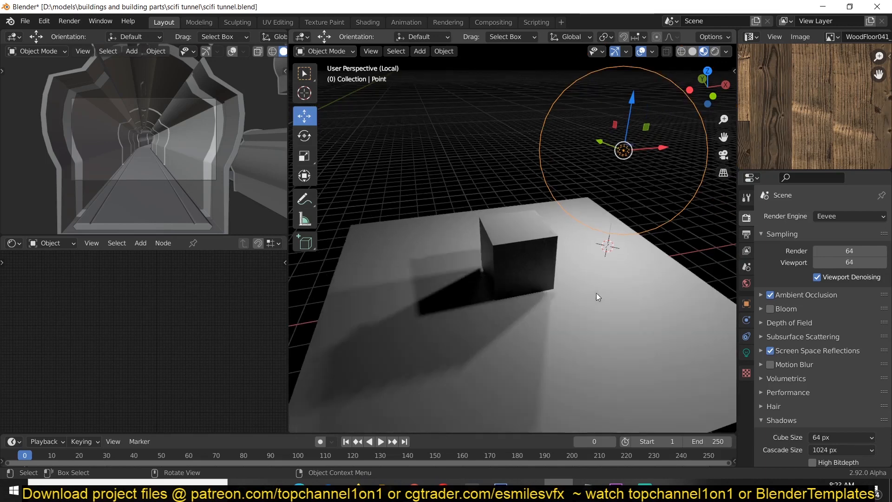
Step: Change the point light to a Sun light and rotate it so the cube casts a long shadow across the plane
left_click(746, 353)
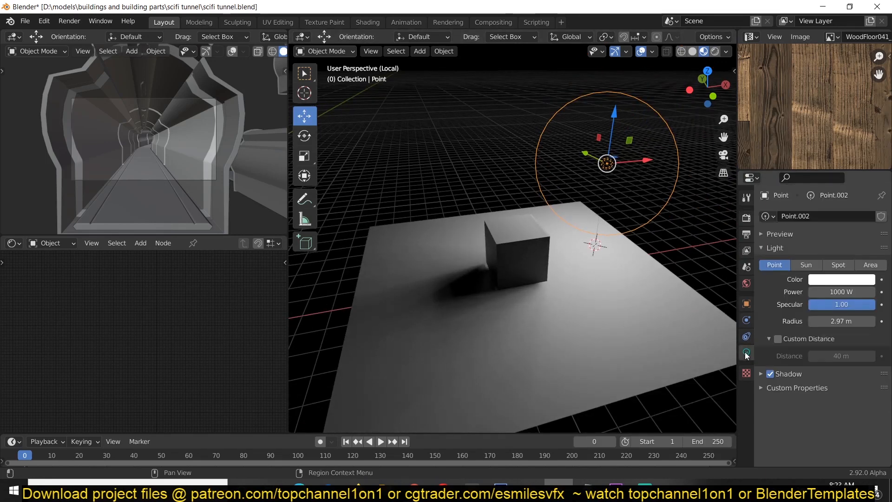
left_click(814, 267)
key("r")
key("r")
left_click(679, 212)
key("r")
left_click(628, 258)
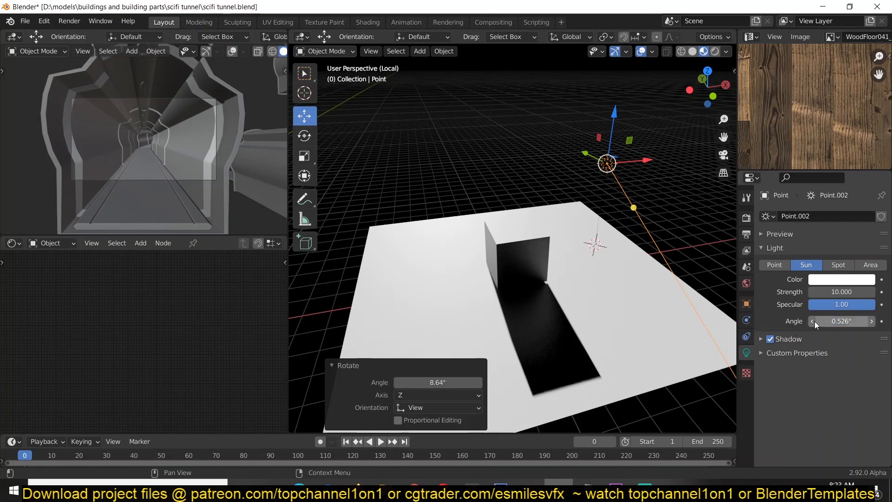
Step: Reduce the sun light's angle to 0° for comparison and set it to 9.9°
left_click_drag(845, 318, 813, 319)
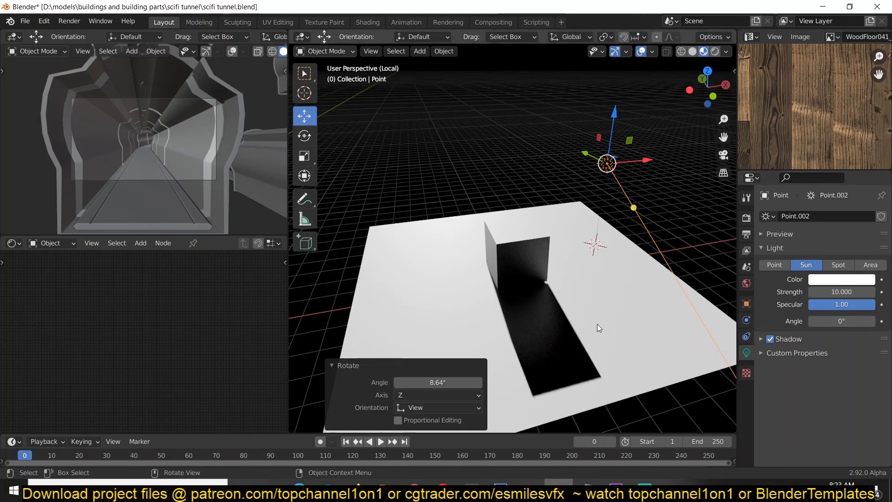
middle_click_drag(598, 324, 603, 327)
mouse_move(841, 321)
left_mouse_down()
mouse_move(880, 321)
mouse_move(836, 321)
mouse_move(865, 321)
mouse_move(838, 330)
left_mouse_up()
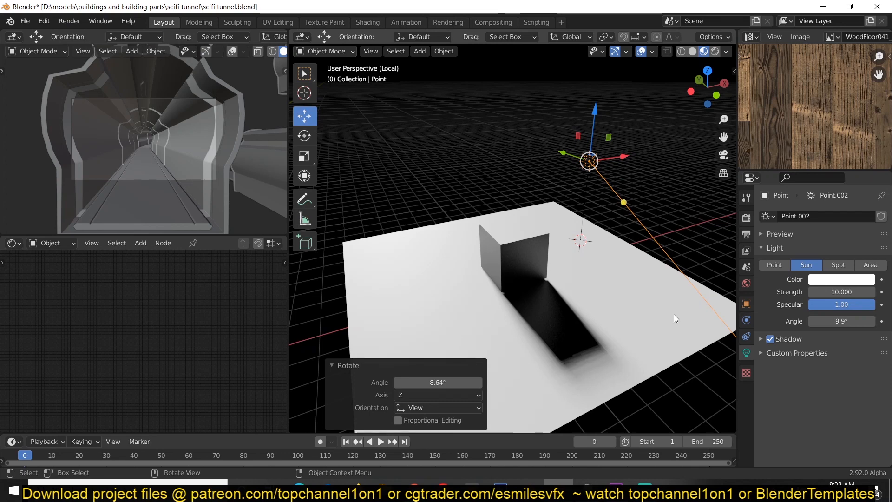
Step: Set the Eevee shadow Cascade Size to 512 px
left_click(747, 218)
scroll(798, 431, "down", 6)
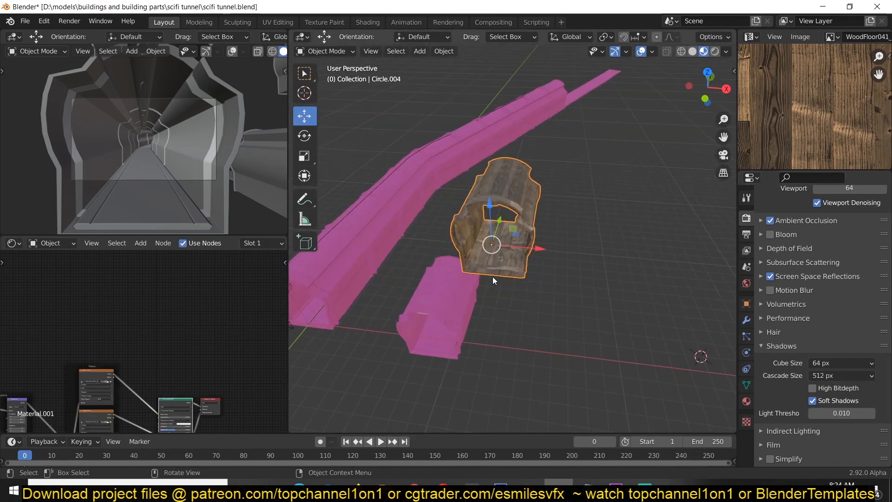
Step: Rotate the wood-textured tunnel section freely, move it, and scale it up by a factor of about 2.148
key("r")
key("r")
left_click(547, 220)
key("g")
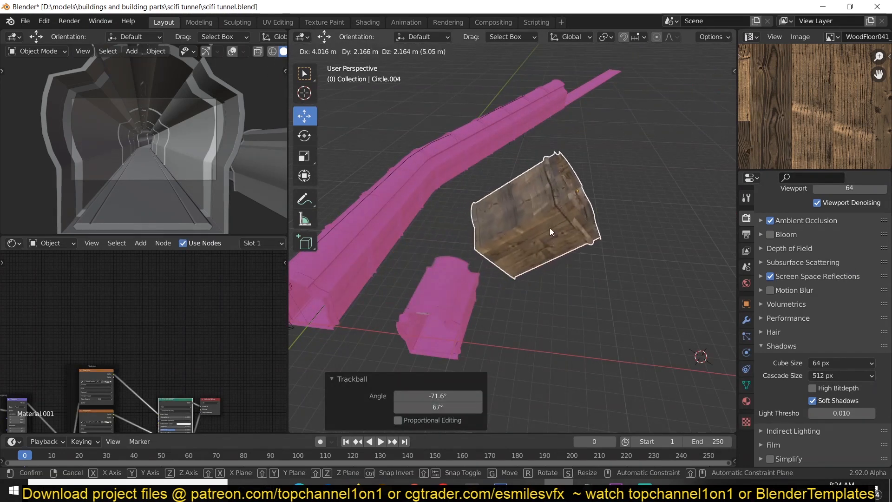
left_click(550, 227)
key("s")
left_click(659, 301)
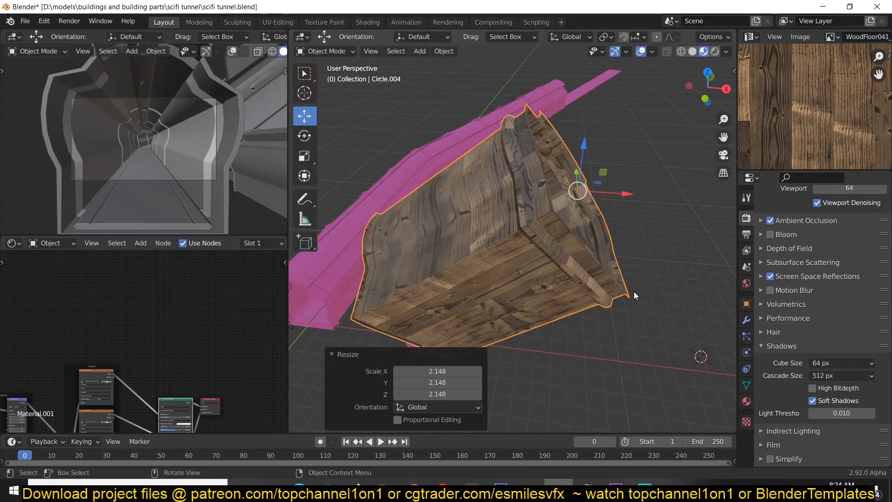
Step: Clear the rotation and scale of the wood-textured tunnel section
key("alt+s")
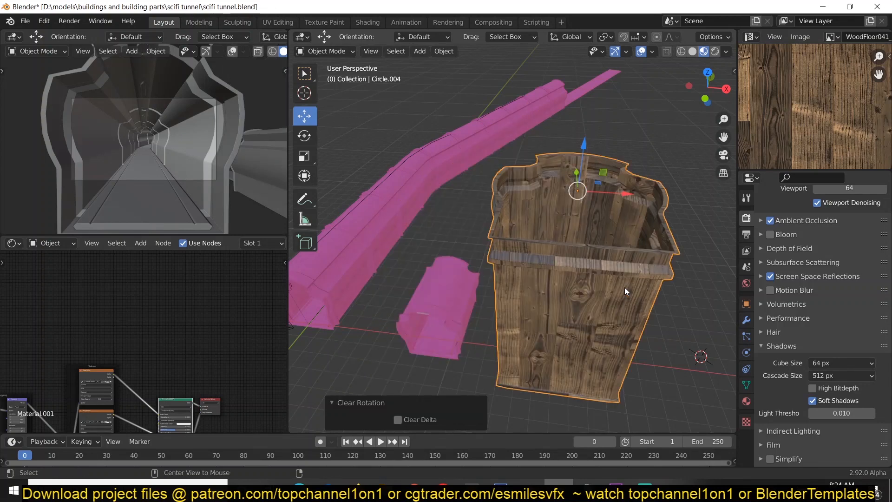
middle_click_drag(639, 271, 669, 255)
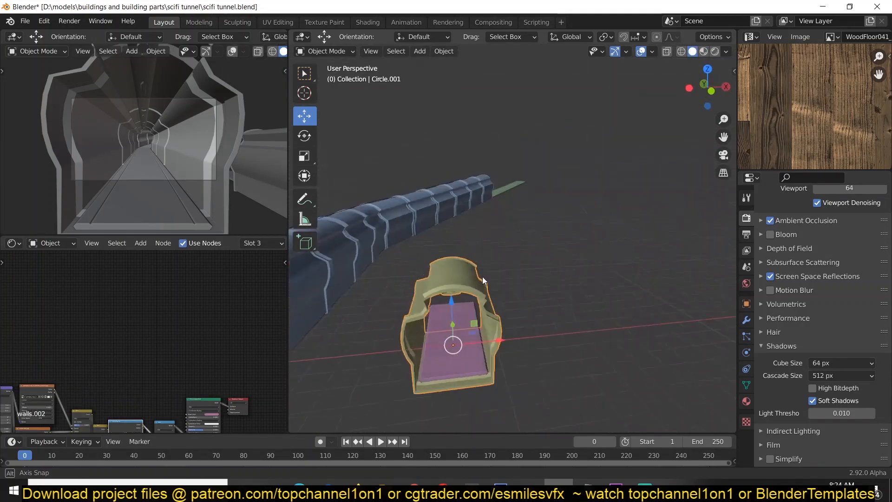
Step: Bevel one upper edge of the cube with 5 segments and a width of about 0.892 m
middle_click_drag(482, 277, 547, 246)
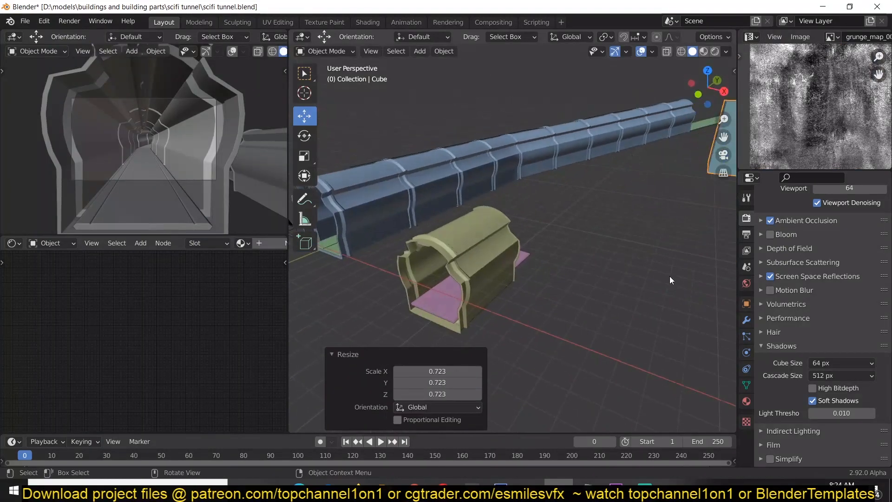
scroll(669, 276, "up", 2)
middle_click_drag(669, 276, 542, 325, "shift")
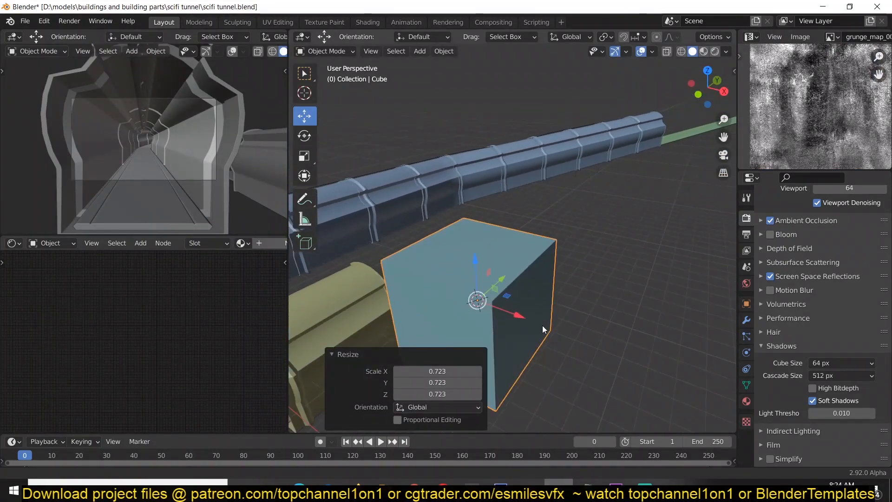
key("Tab")
left_click(530, 263)
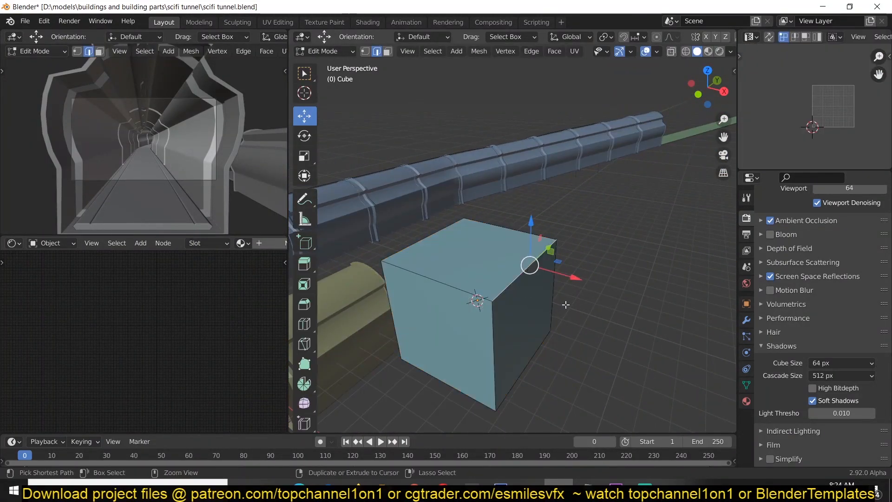
key("ctrl+b")
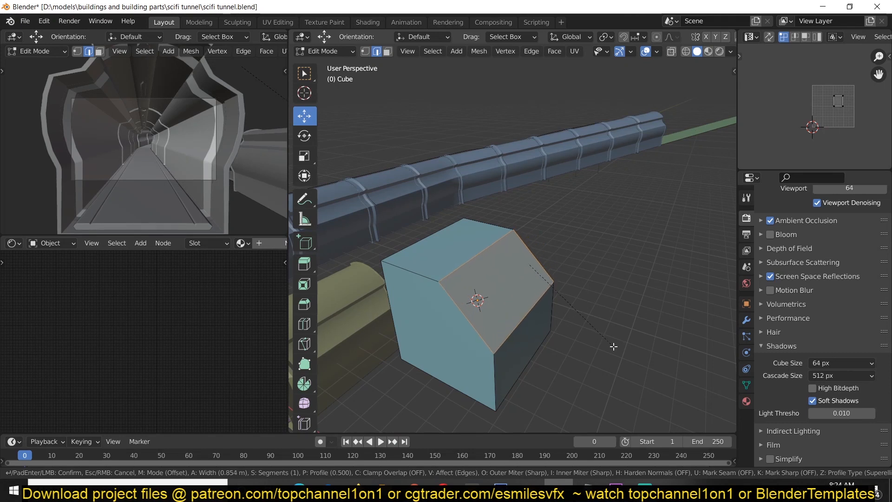
scroll(606, 342, "up", 6)
scroll(613, 350, "down", 5)
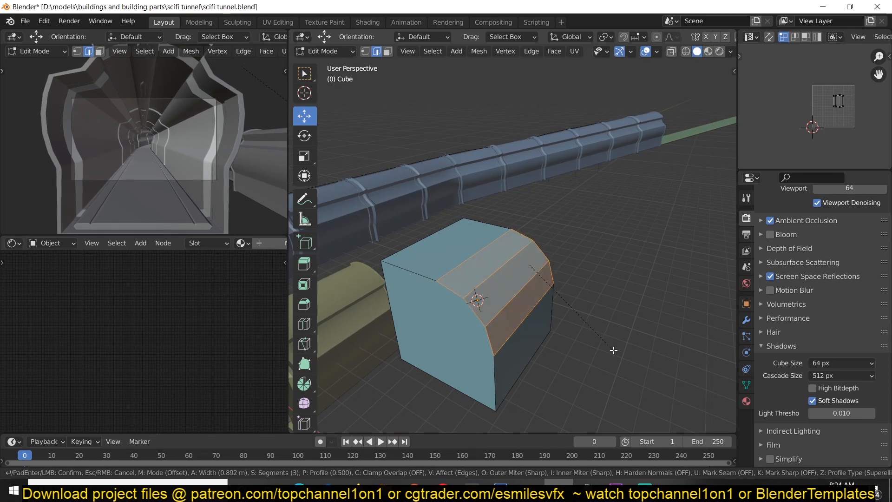
scroll(613, 350, "up", 5)
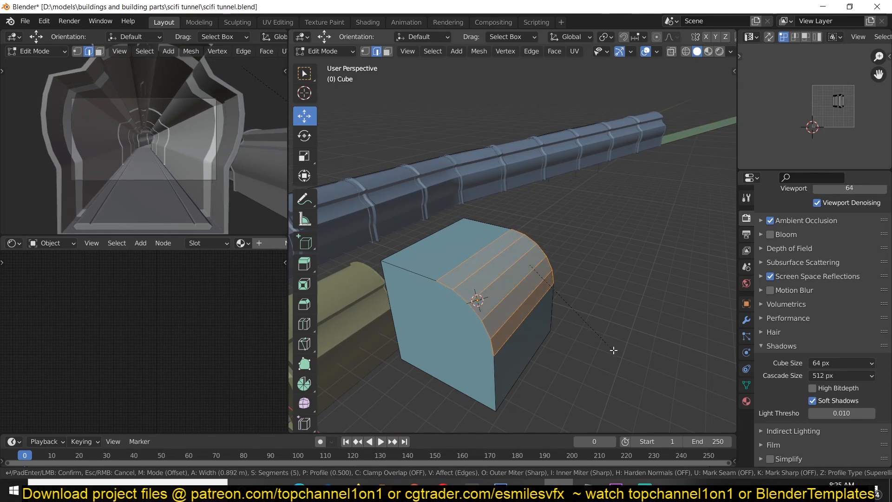
left_click(613, 350)
Step: Bevel the single vertex at the cube's unrounded upper front corner with 7 segments
middle_click_drag(610, 355, 524, 394)
left_click(613, 195)
middle_click_drag(613, 197, 608, 209)
key("1")
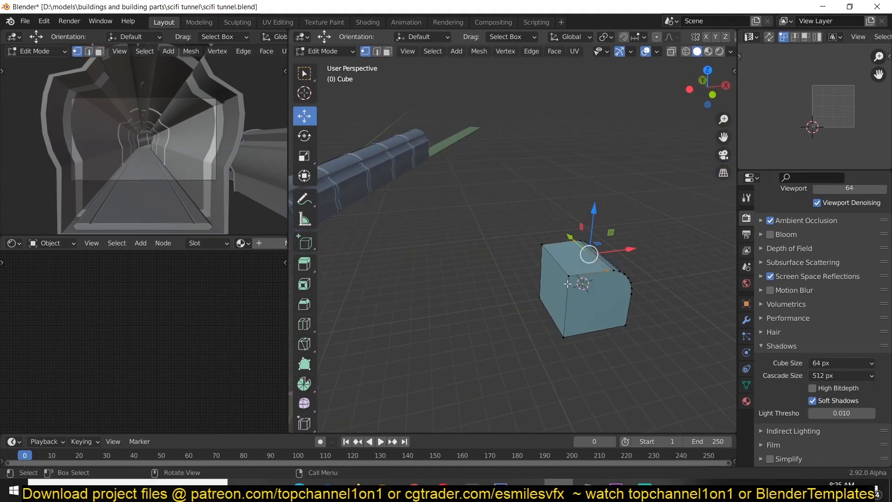
left_click(568, 276)
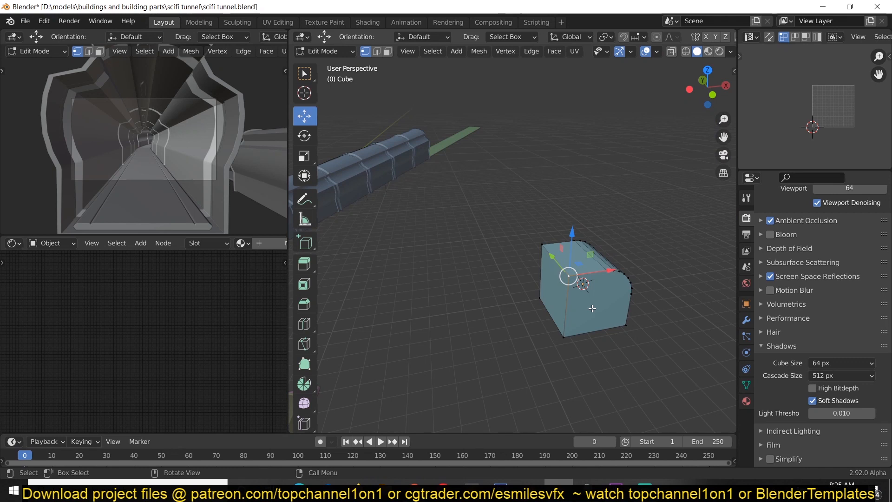
key("ctrl+shift+b")
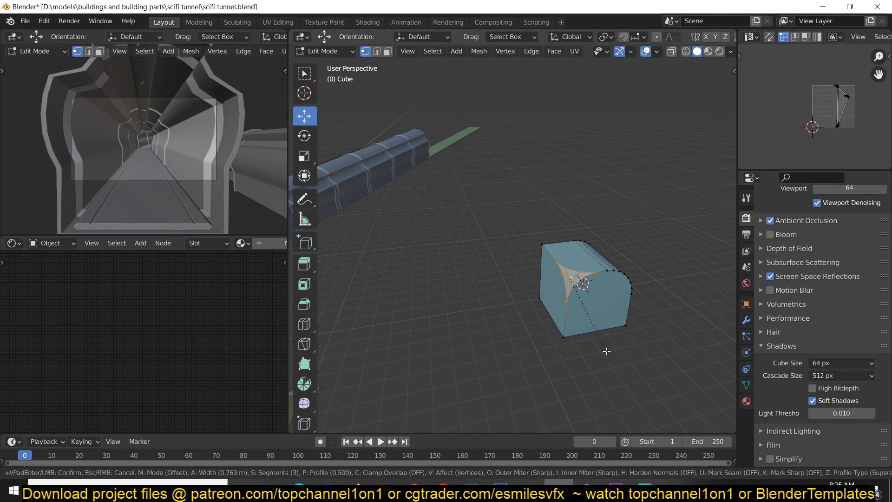
scroll(607, 350, "up", 2)
key("Escape")
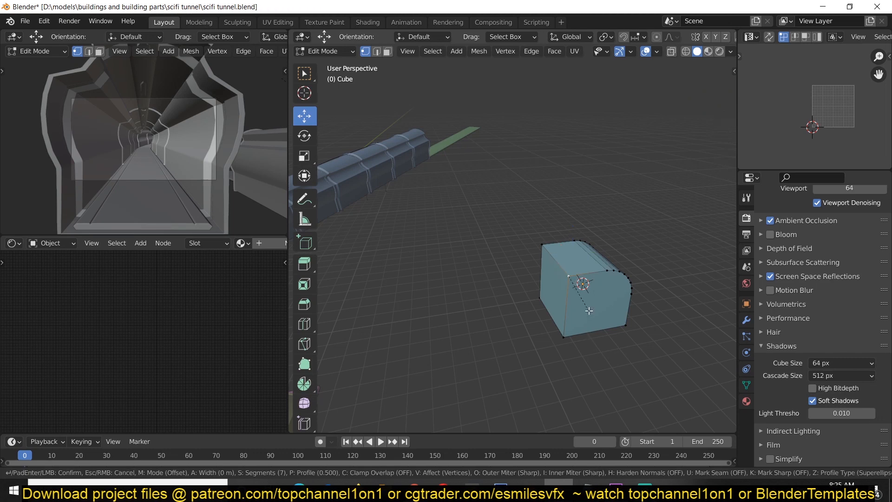
key("ctrl+shift+b")
left_click(589, 312)
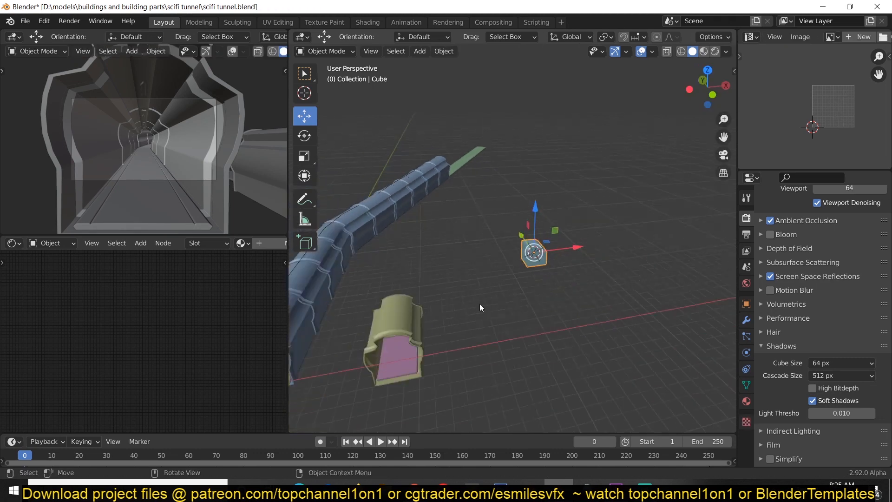
Step: Isolate the purple floor panel of the separate tunnel section in local view and open its mesh for editing
middle_click_drag(481, 308, 534, 291)
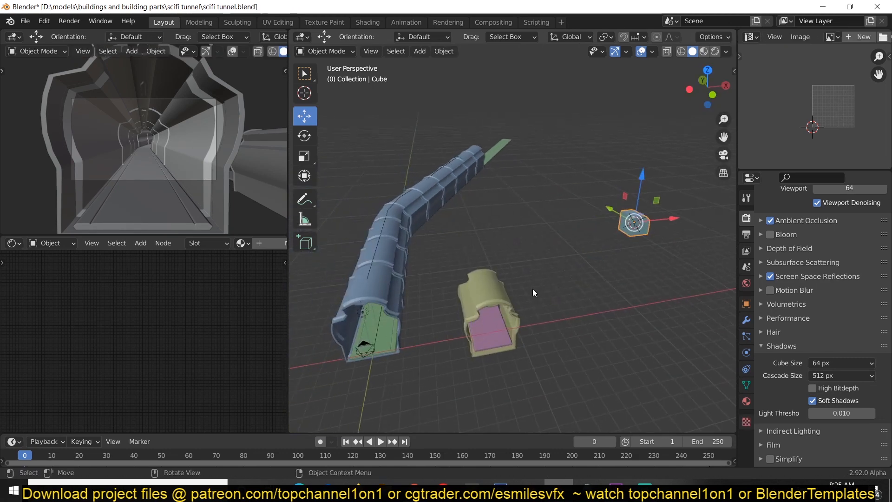
left_click(489, 346)
key("KP_Divide")
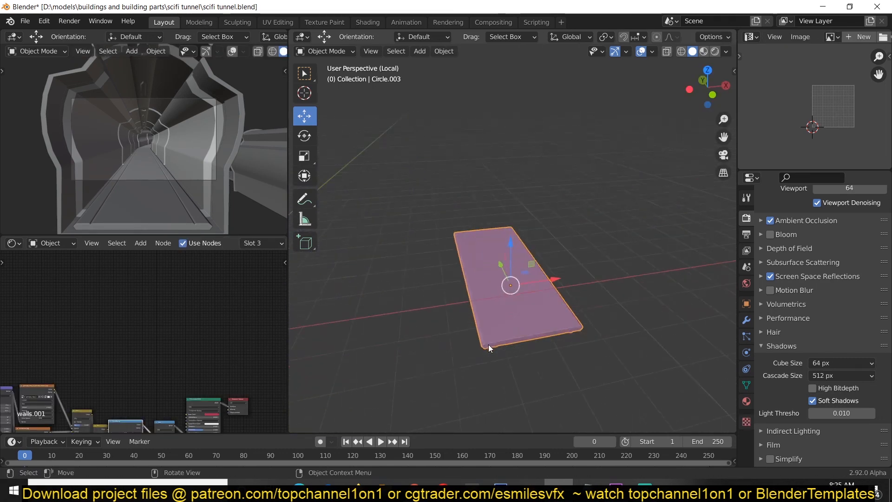
key("Tab")
scroll(557, 311, "up", 2)
scroll(537, 308, "up", 1)
middle_click_drag(557, 311, 527, 232)
Step: Bevel an L-shaped run of edges on the floor panel with 2 segments and a width of about 0.0273 m
scroll(537, 308, "down", 1)
key("alt+a")
key("2")
left_click(476, 297)
left_click(528, 308, "shift")
scroll(525, 300, "up", 3)
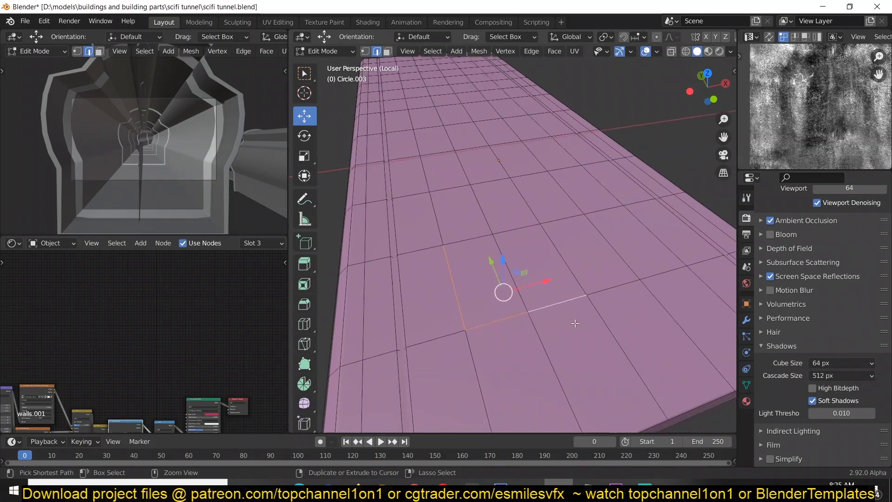
key("ctrl+b")
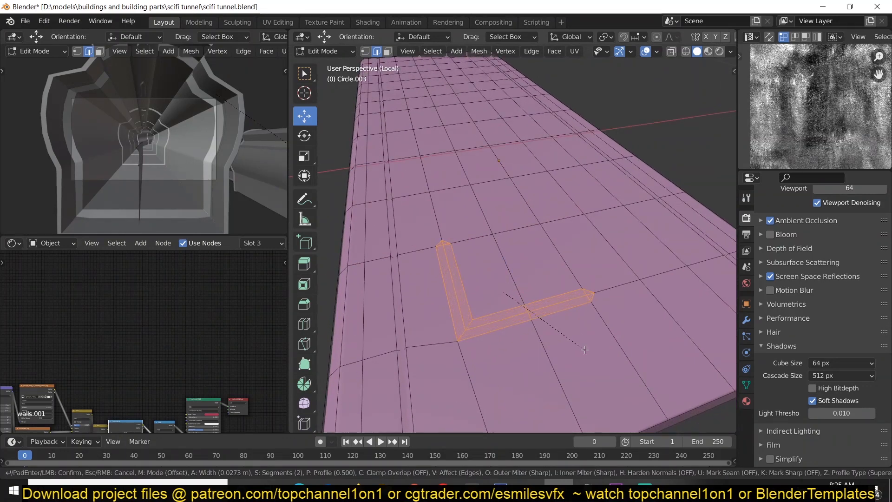
left_click(584, 349)
Step: Lower the middle edges of the L-shaped bevel along Z to form a groove in the floor panel
scroll(511, 316, "up", 3)
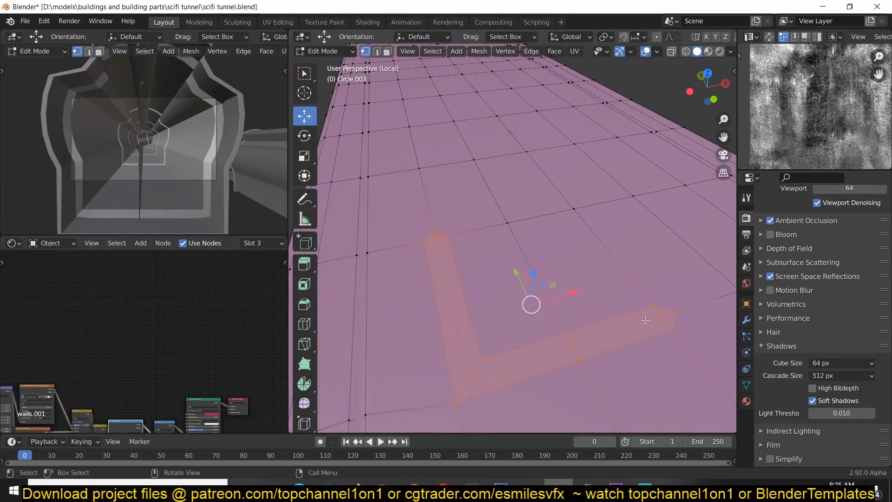
left_click(639, 324)
left_click(516, 355, "shift")
left_click(468, 344, "shift")
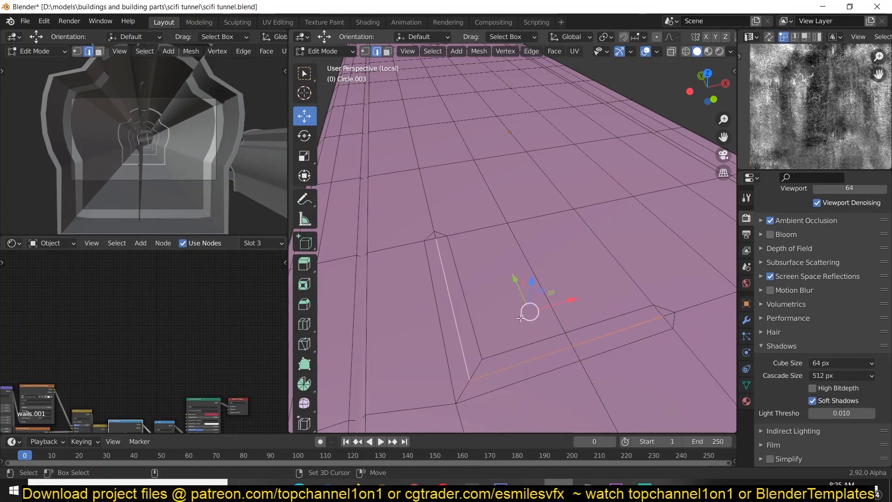
middle_click_drag(545, 272, 545, 263)
left_click_drag(543, 215, 541, 224)
key("Tab")
scroll(570, 266, "down", 2)
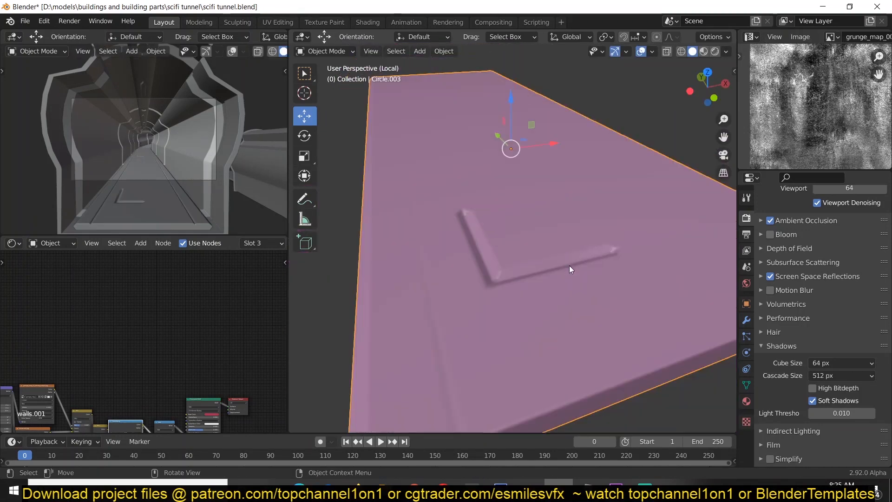
middle_click_drag(569, 266, 485, 290)
Step: Bevel a grid vertex beside the L-shaped groove with 4 segments, 0.139 m width and a shape of 0.068
key("Tab")
key("1")
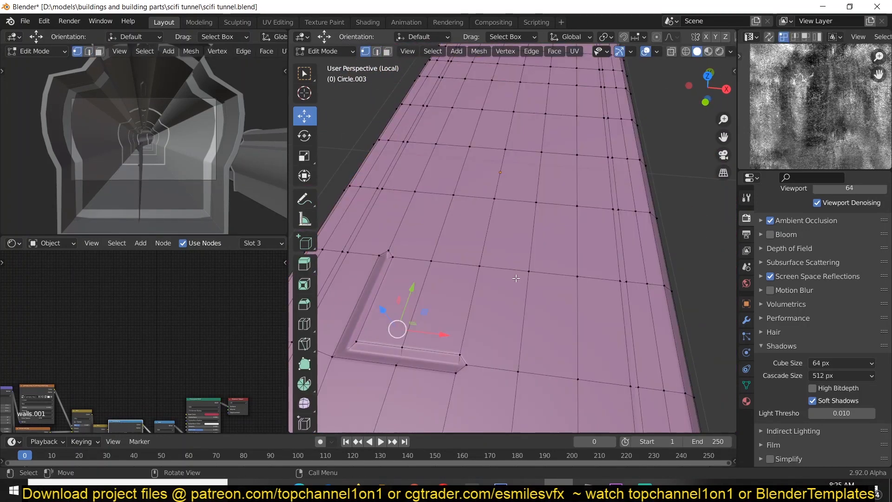
scroll(520, 278, "up", 4)
left_click(549, 307)
scroll(562, 306, "down", 4)
scroll(600, 303, "up", 2)
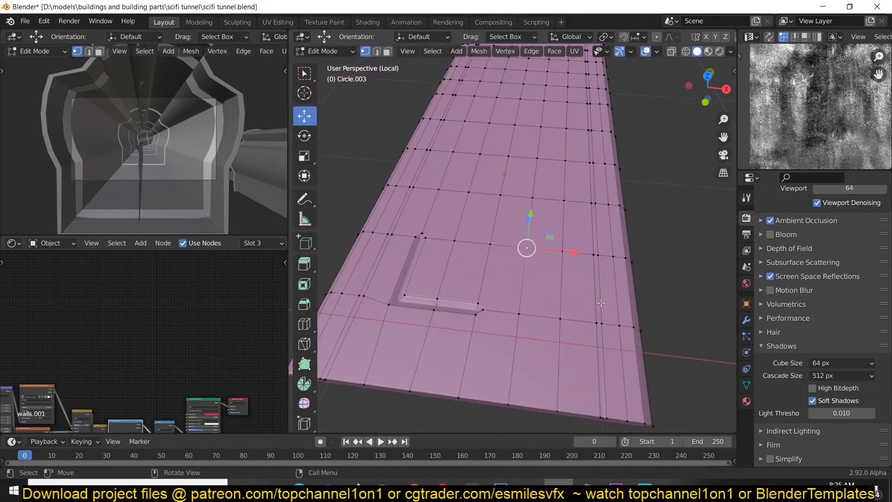
scroll(598, 266, "up", 3)
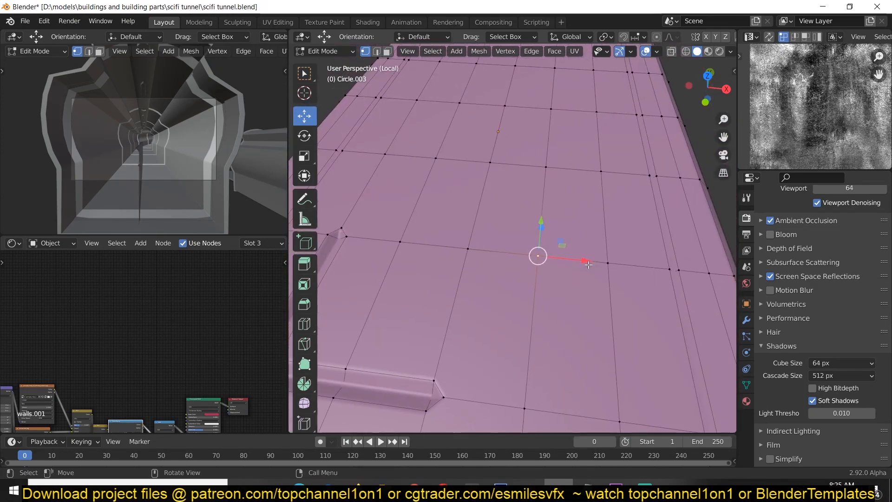
key("ctrl+shift+b")
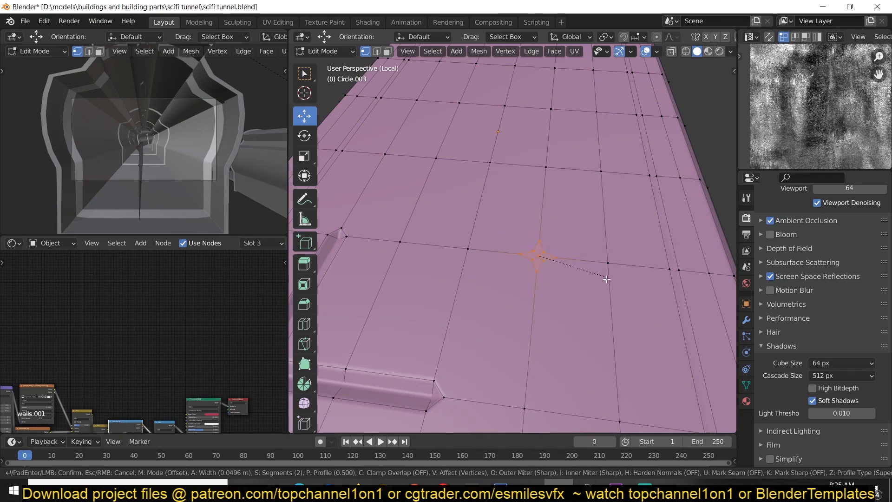
scroll(620, 296, "down", 1)
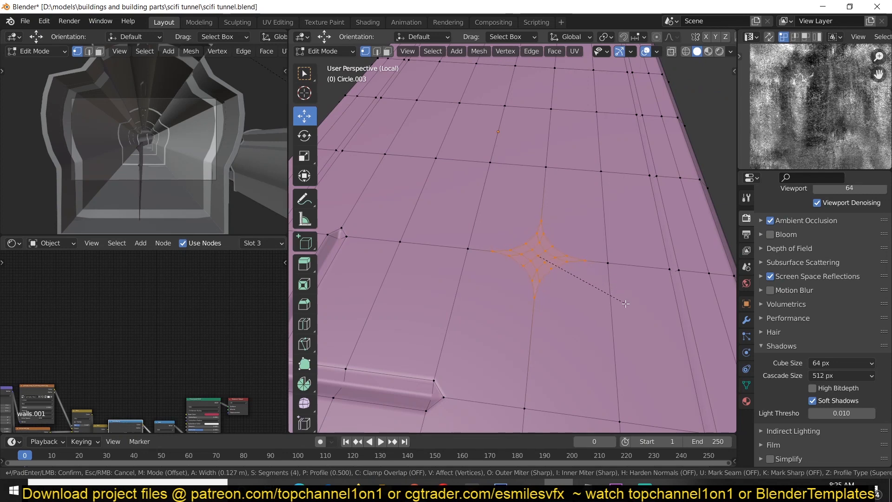
left_click(627, 305)
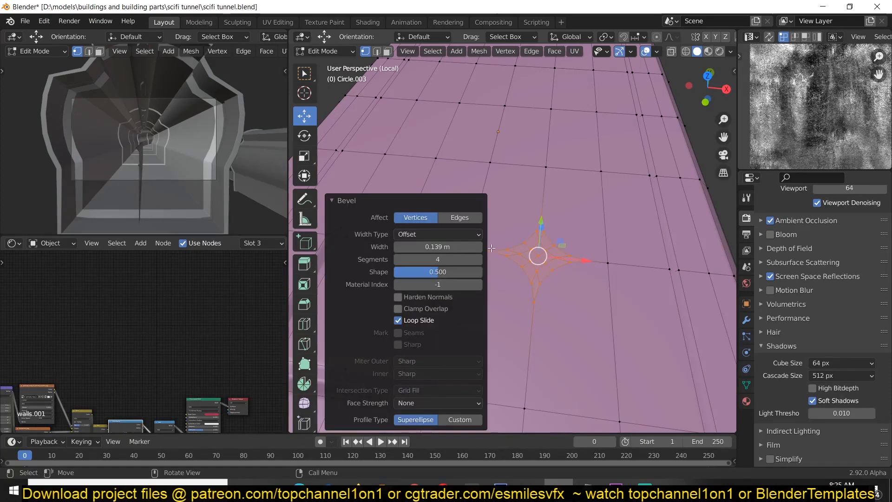
left_click_drag(446, 272, 419, 271)
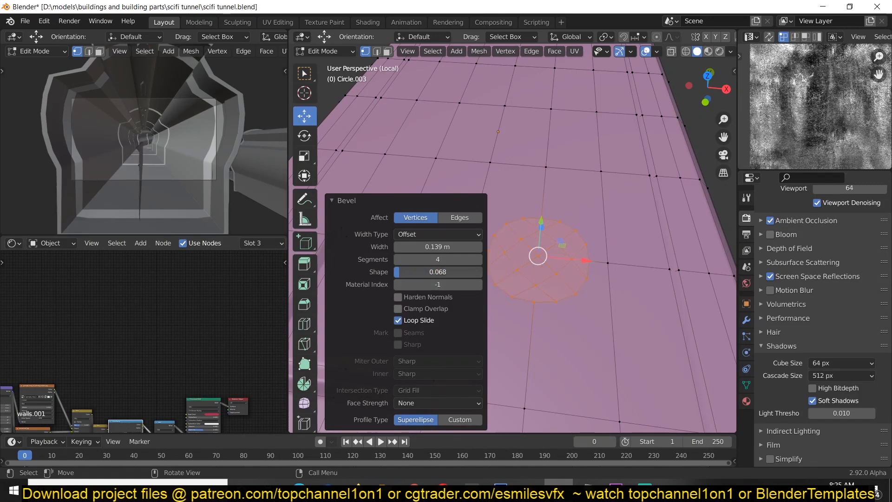
Step: Dissolve the rounded bevel's inner geometry into one face and apply To Sphere with a factor of 1
key("ctrl+z")
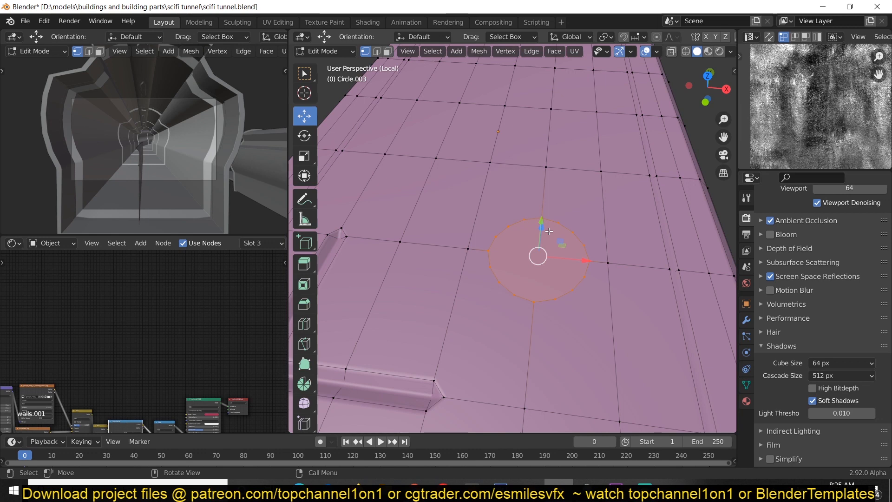
key("shift+alt+s")
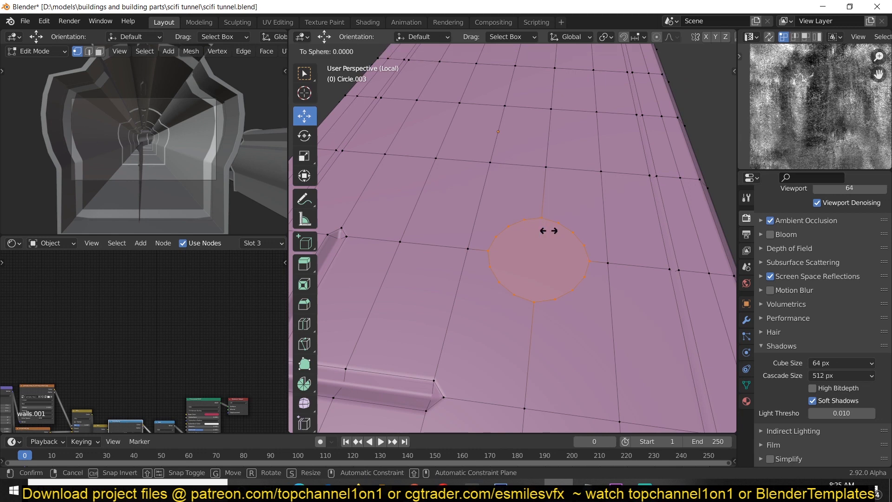
key("Return")
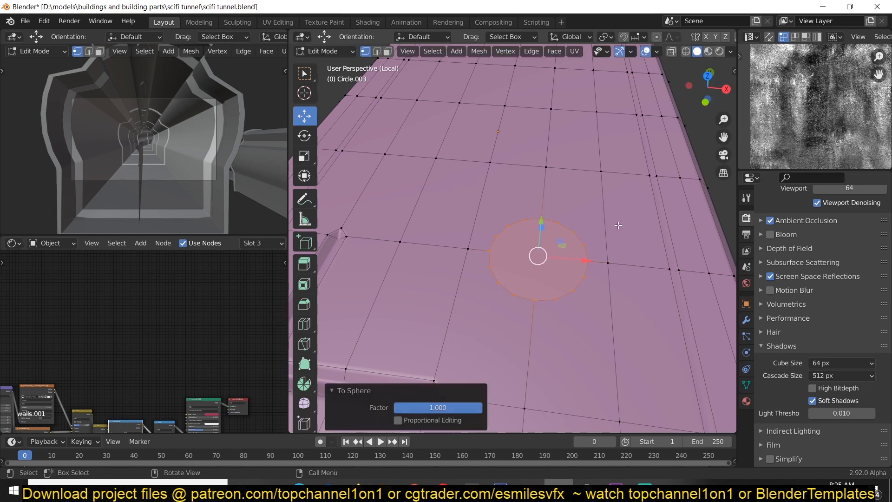
Step: Inset the circular face by about 0.047 m and sink the inner face along its normal
key("i")
left_click(602, 228)
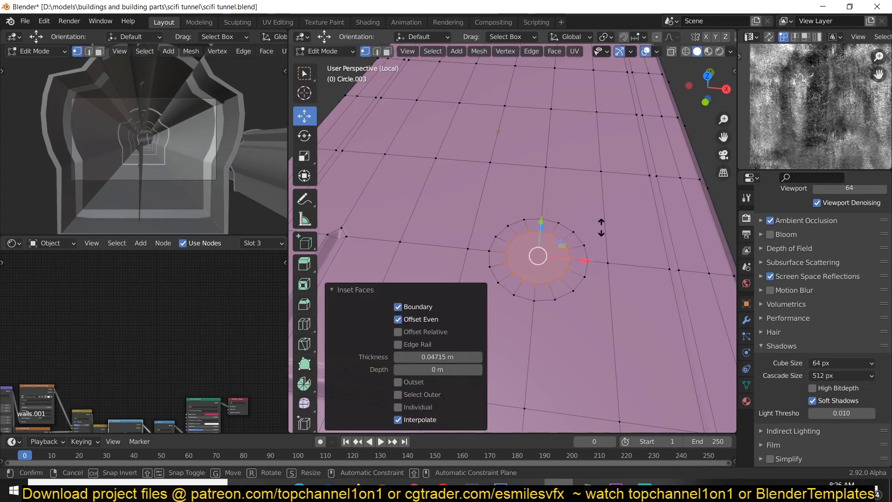
key("alt+s")
left_click(602, 230)
key("Tab")
scroll(620, 240, "down", 5)
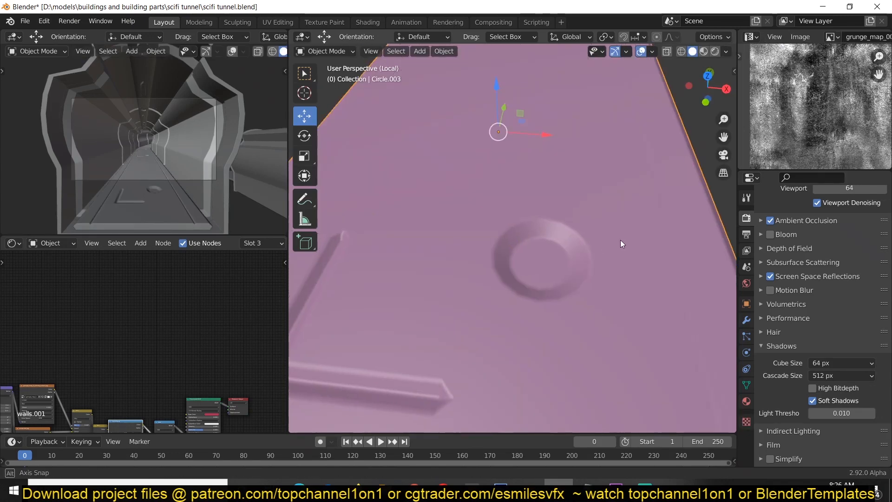
scroll(604, 241, "up", 1)
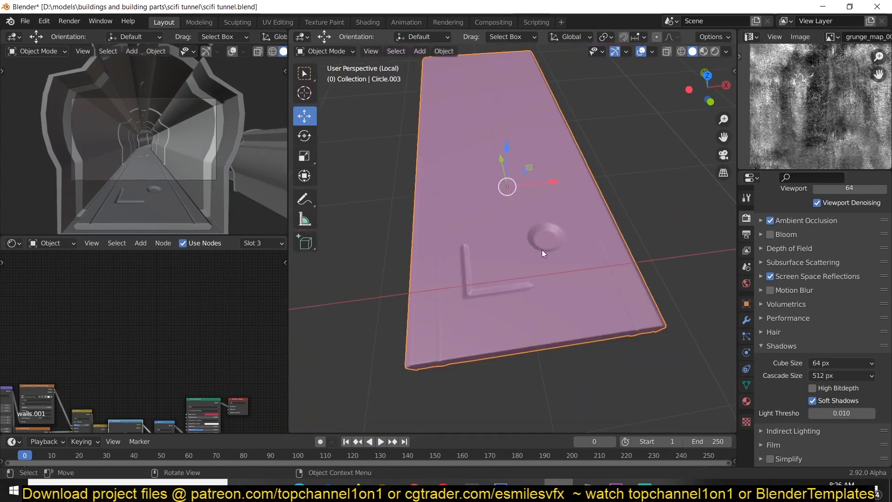
Step: Pick the shortest path between two rim vertices of the floor panel's circular recess, and clear the selection
key("Tab")
middle_click_drag(542, 249, 443, 149)
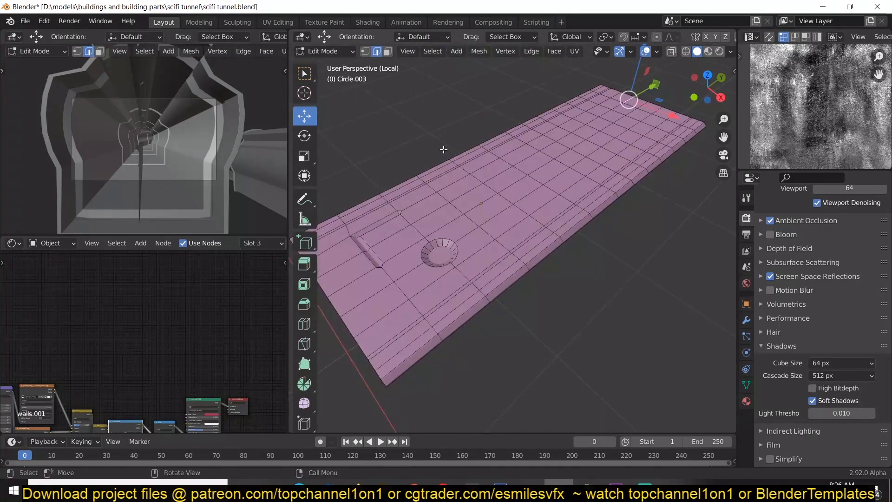
key("1")
scroll(525, 153, "up", 5)
middle_click_drag(509, 216, 560, 209)
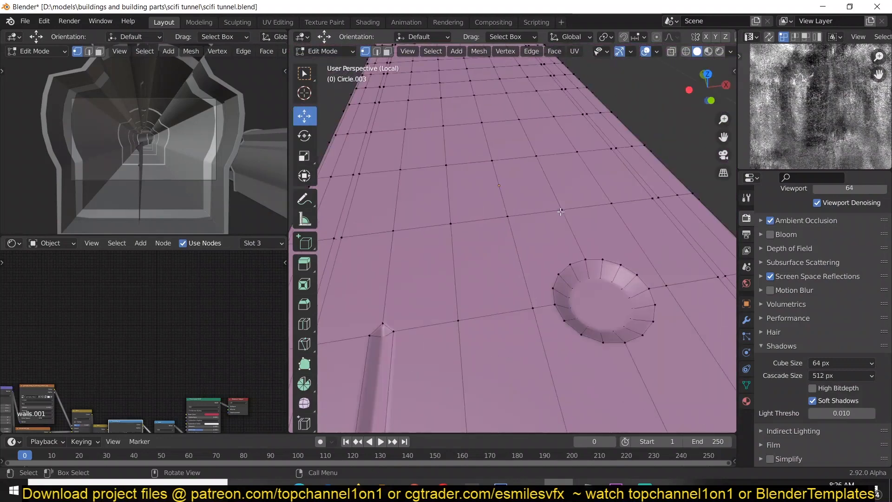
middle_click_drag(501, 242, 444, 245, "shift")
left_click(491, 302)
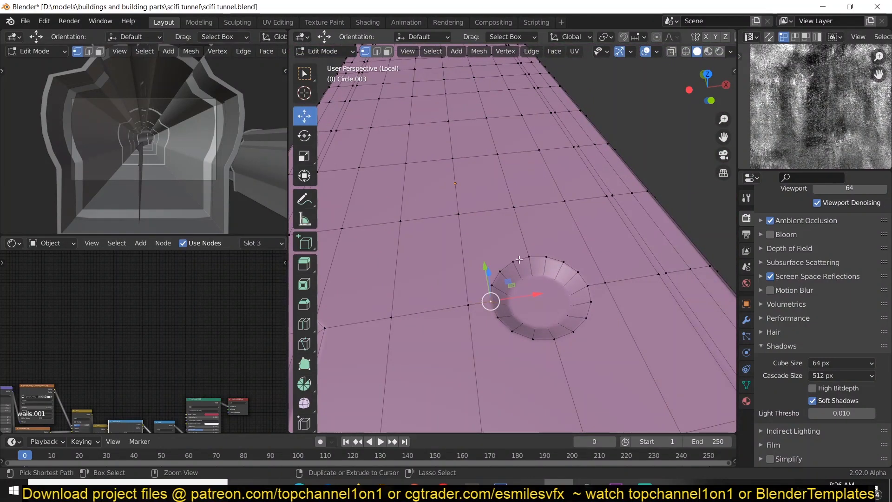
left_click(523, 257, "ctrl")
scroll(523, 259, "up", 4)
scroll(523, 260, "down", 2)
key("alt+a")
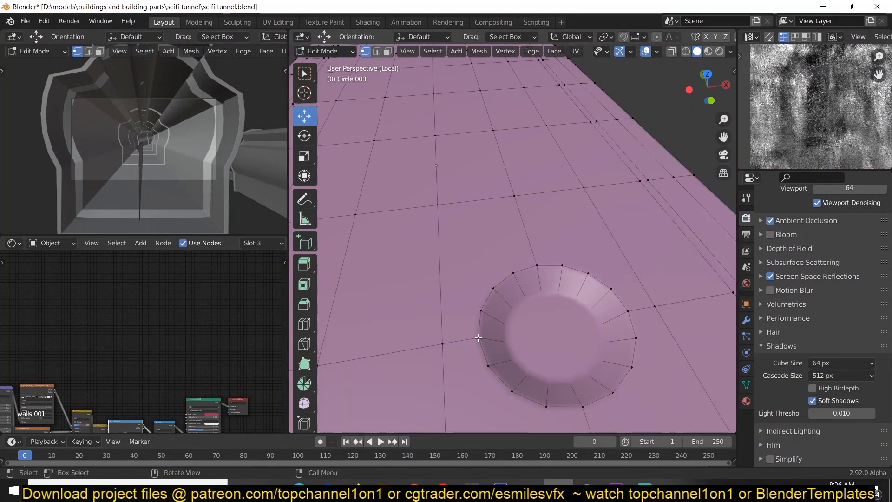
Step: Select five neighbouring rim vertices of the circular recess one by one, and clear the selection
left_click(478, 337)
left_click(481, 310, "shift")
left_click(493, 288, "shift")
left_click(514, 273, "shift")
left_click(537, 265, "shift")
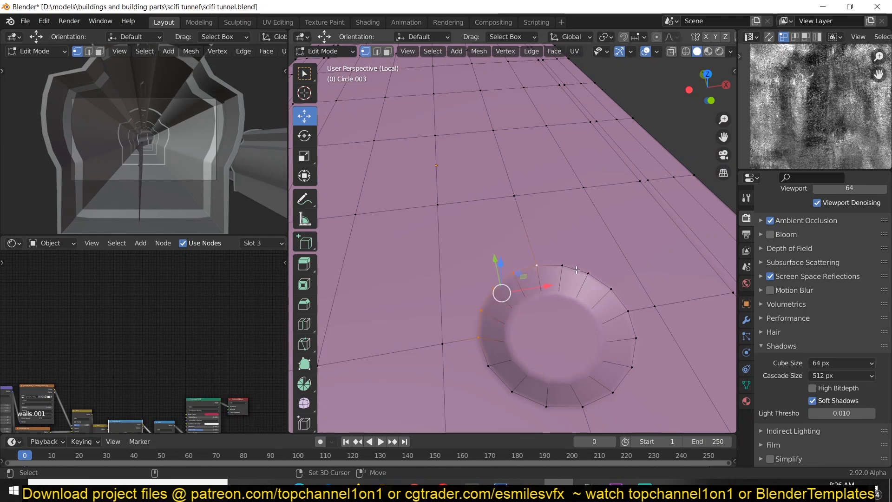
key("Tab")
key("Tab")
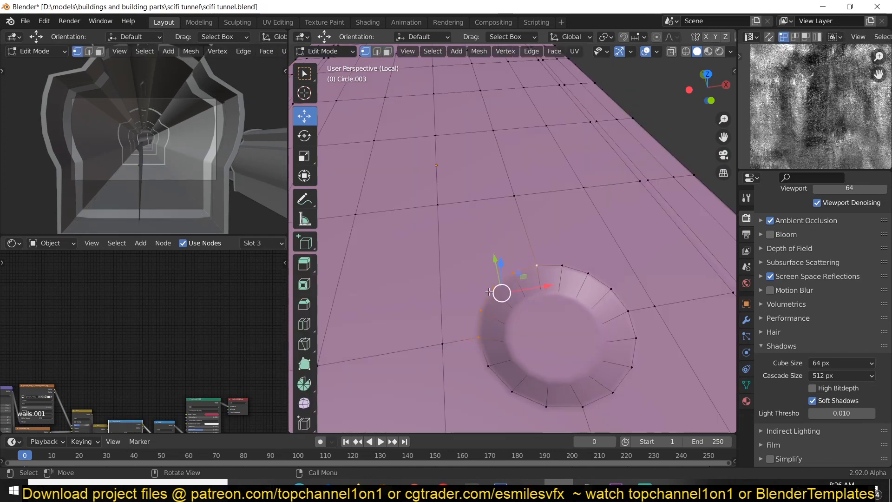
key("alt+a")
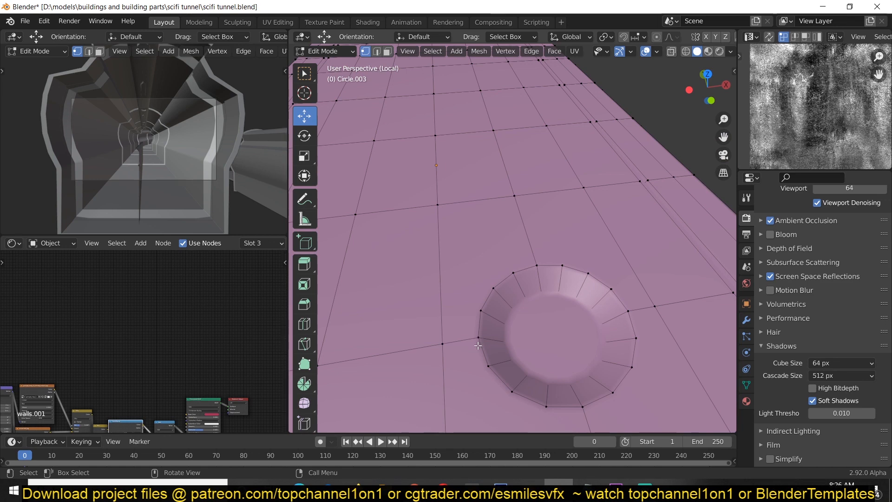
Step: Pick the shortest path between two vertices on opposite sides of the recess's rim and inspect it in wireframe
left_click(479, 339)
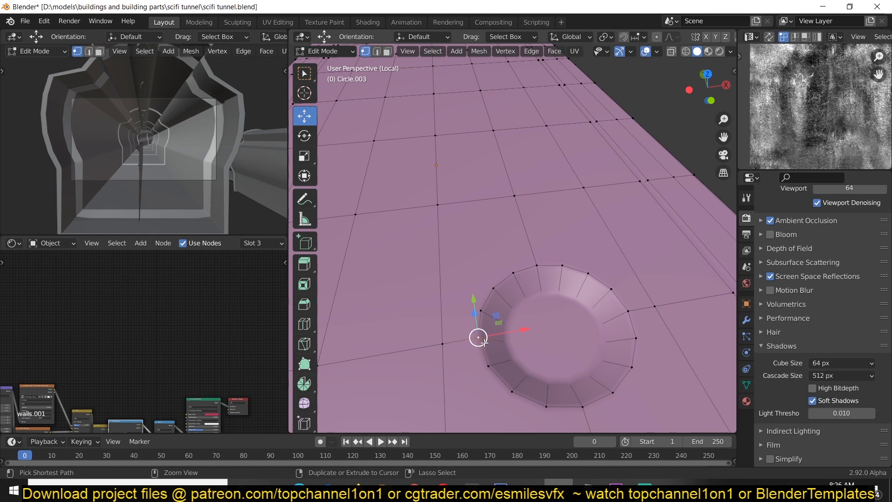
left_click(628, 311, "ctrl")
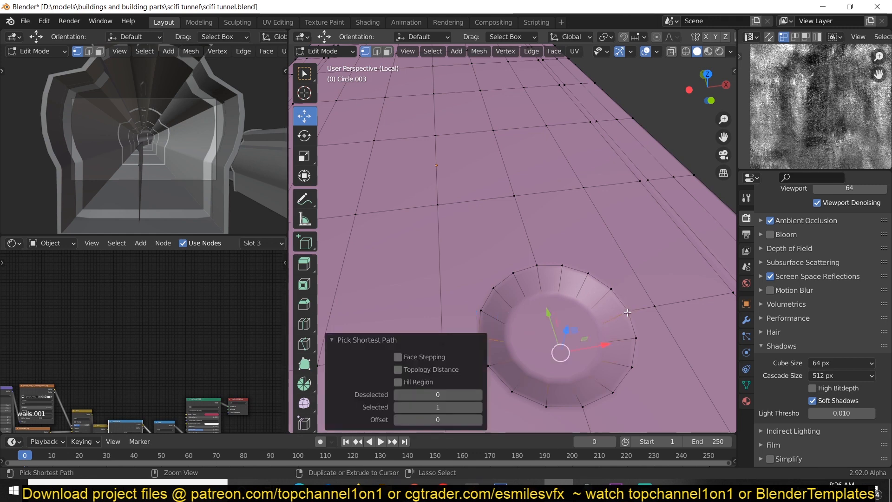
key("alt+z")
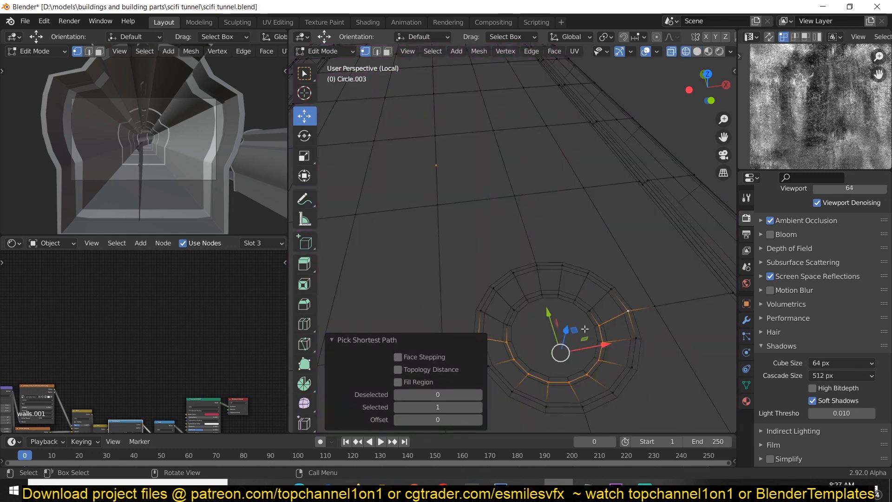
Step: Select most of the recess's outer rim by chaining shortest-path picks through intermediate rim vertices
left_click(470, 332)
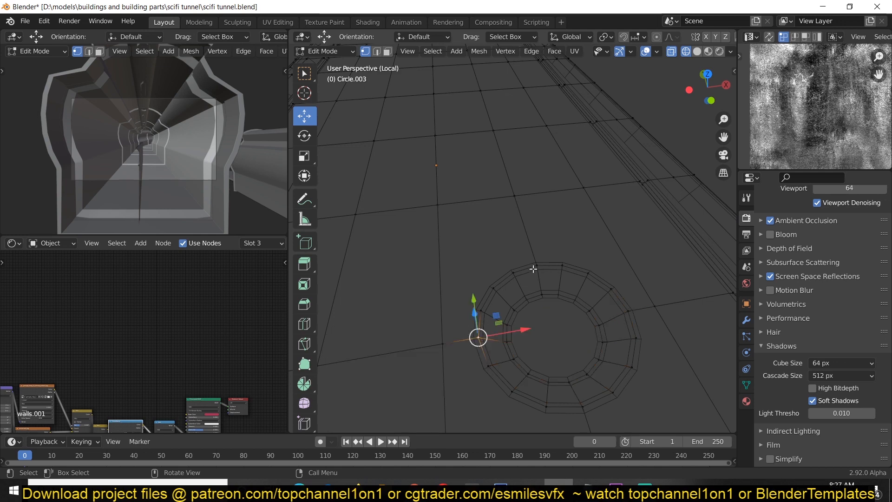
left_click(536, 266, "ctrl")
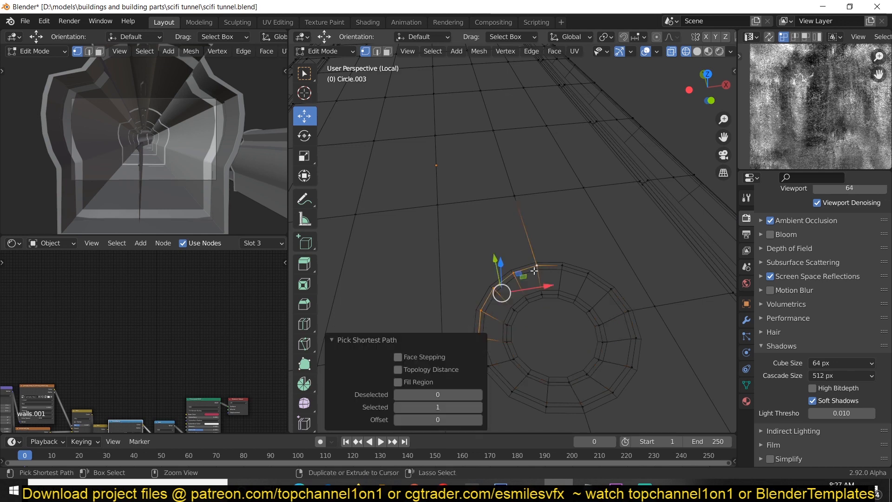
left_click(623, 311, "ctrl")
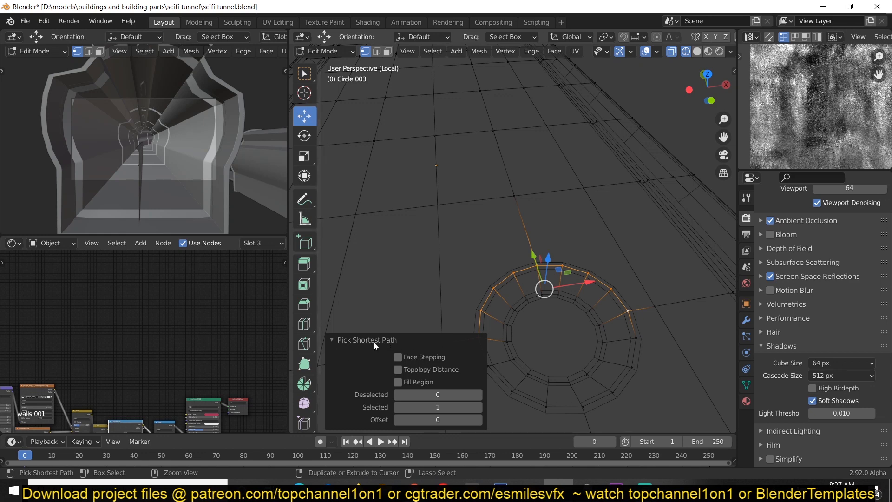
left_click(603, 392, "ctrl")
left_click(550, 404, "ctrl")
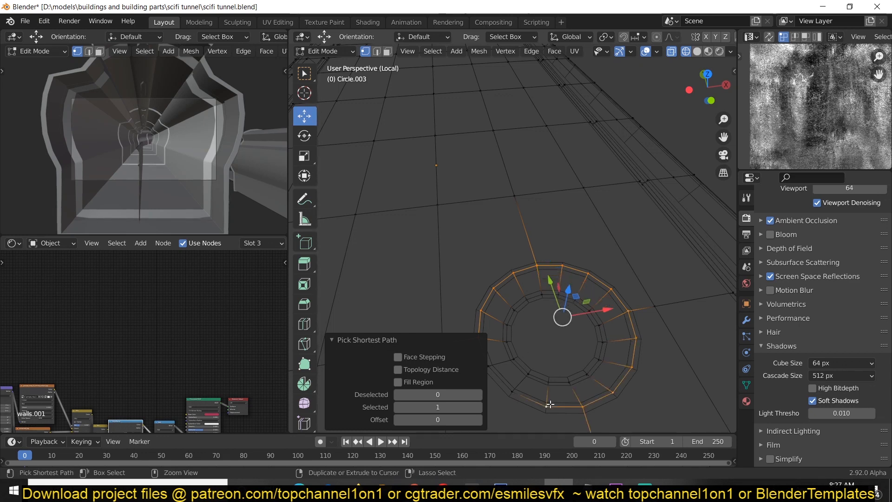
Step: Return to solid shading and undo the vertex path selections on the recess
key("shift+z")
key("ctrl+z")
key("ctrl+z")
key("ctrl+z")
key("ctrl+z")
key("ctrl+z")
key("ctrl+z")
scroll(566, 277, "down", 5)
key("ctrl+z")
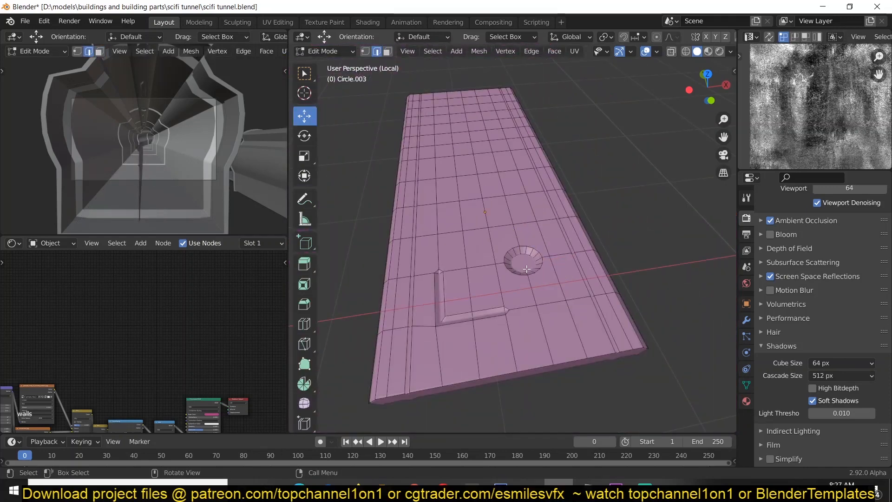
Step: Select several lengthwise edge loops of the floor panel in turn, and an edge ring across it
left_click(488, 255, "alt")
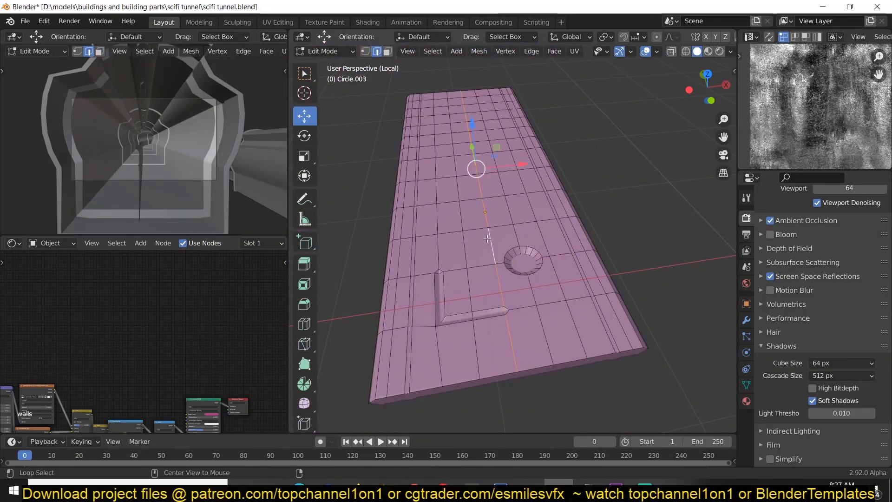
left_click(545, 249, "alt")
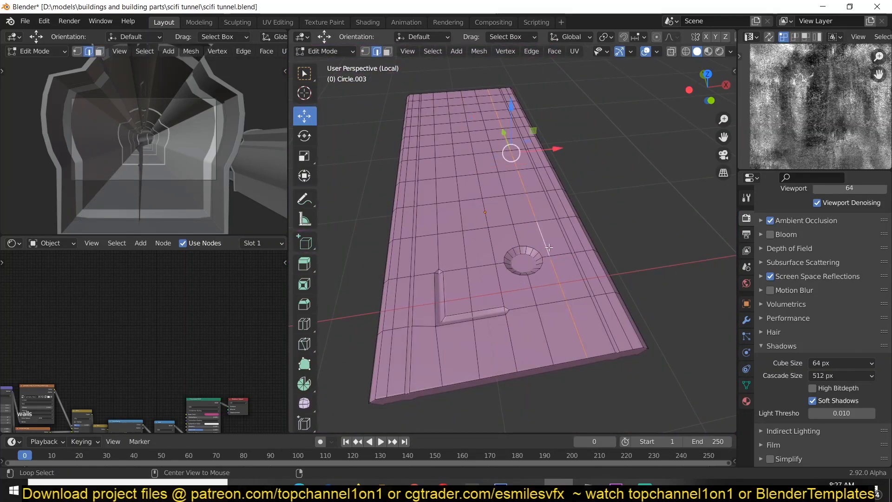
left_click(565, 239, "alt")
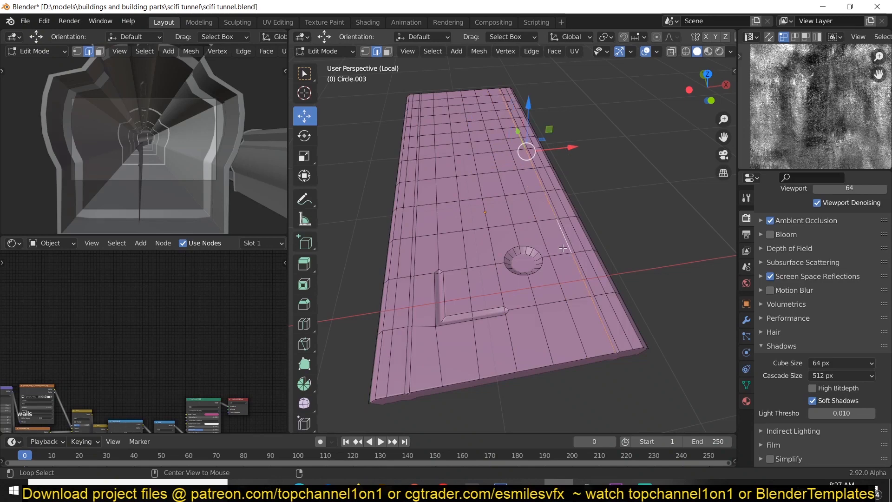
left_click(572, 296, "ctrl+alt")
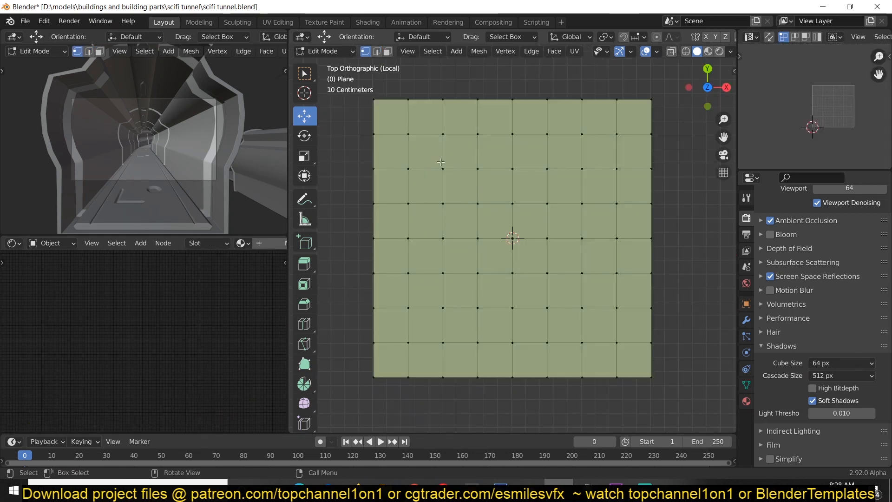
Step: Apply To Sphere with a factor of 1 to a three-by-three block of vertices near the plane's centre
left_click_drag(459, 161, 554, 250)
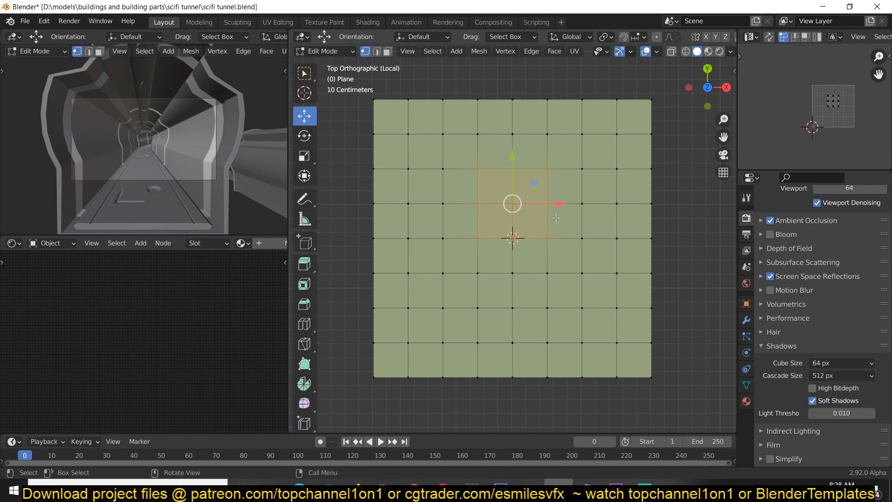
key("shift+alt+s")
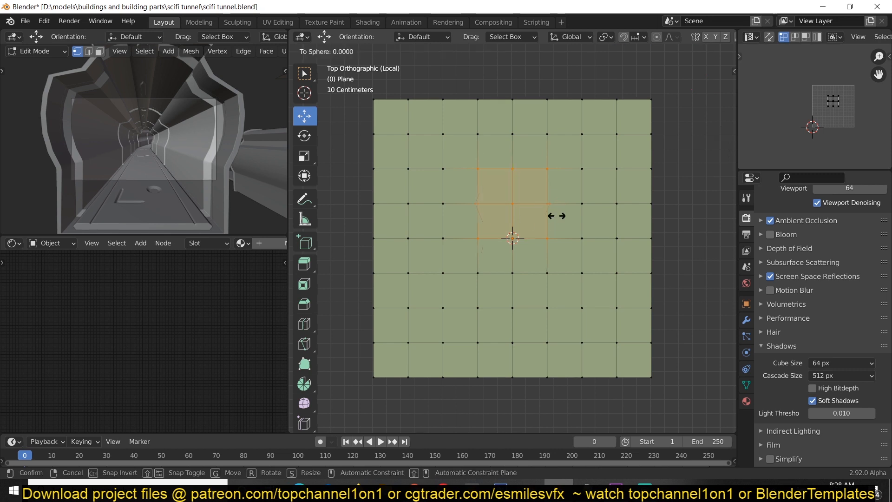
type("1")
right_click(557, 216)
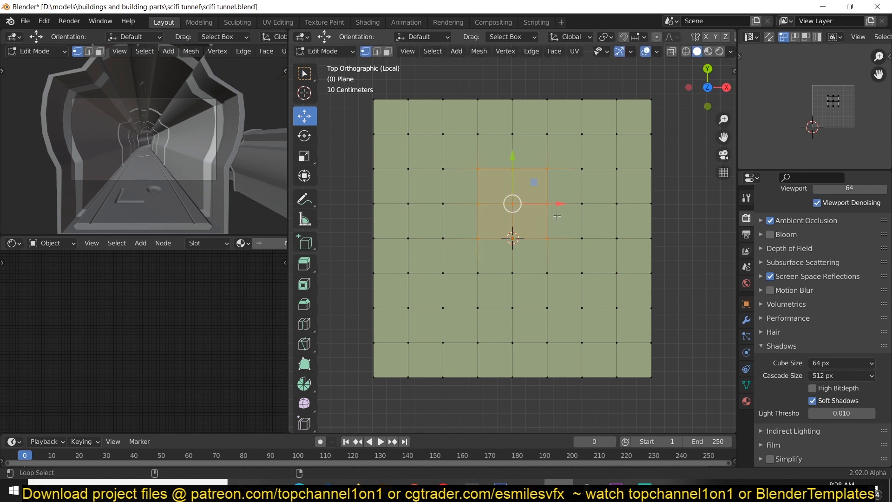
key("shift+alt+s")
type("1")
key("Return")
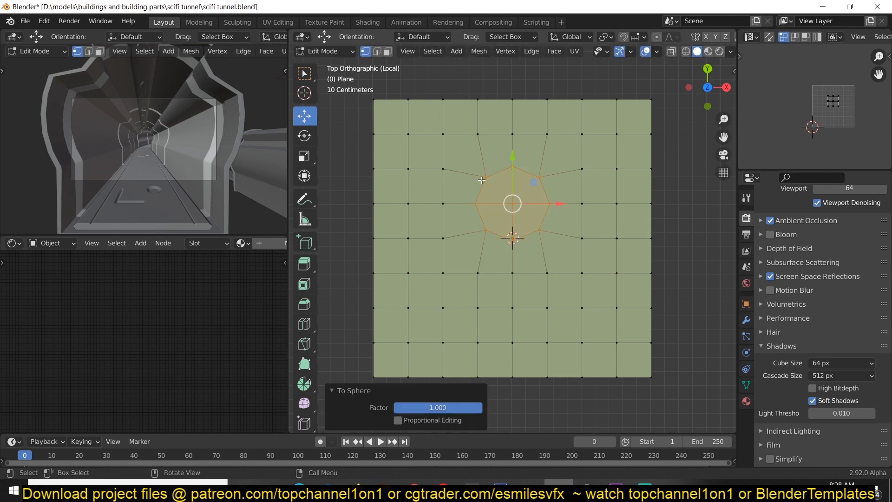
key("Tab")
Step: Add a cube beside the plane and open its mesh for editing
scroll(606, 212, "down", 3)
middle_click_drag(606, 213, 485, 208, "shift")
scroll(485, 208, "down", 2)
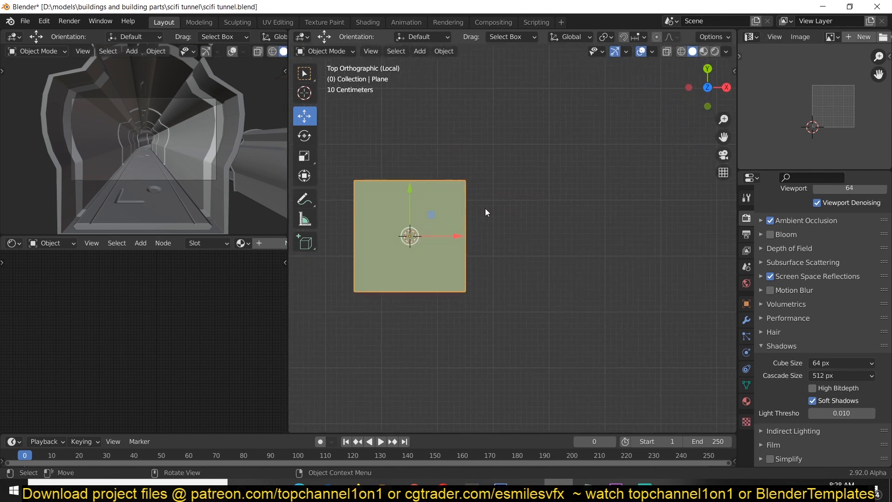
key("shift+a")
mouse_move(508, 194)
left_click(566, 203)
middle_click_drag(566, 204, 550, 153)
key("Tab")
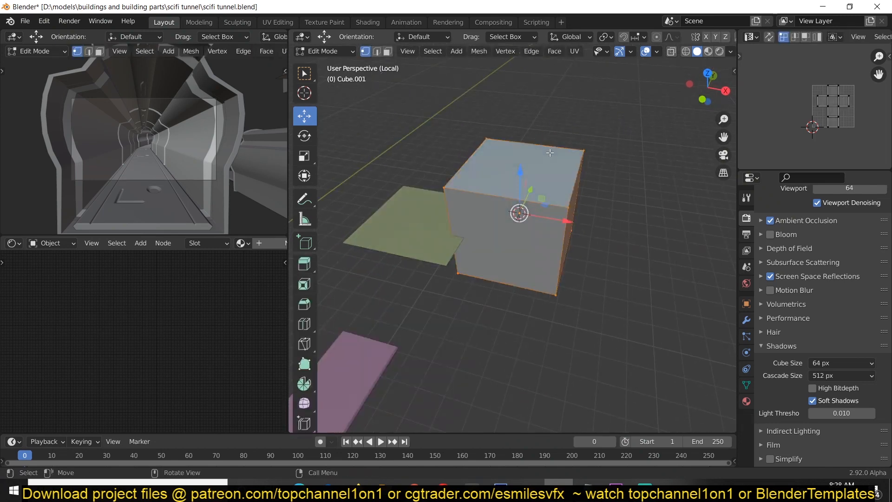
Step: Subdivide the whole cube repeatedly with 1 cut each time to form a dense grid
right_click(550, 152)
left_click(550, 152)
right_click(550, 153)
left_click(550, 152)
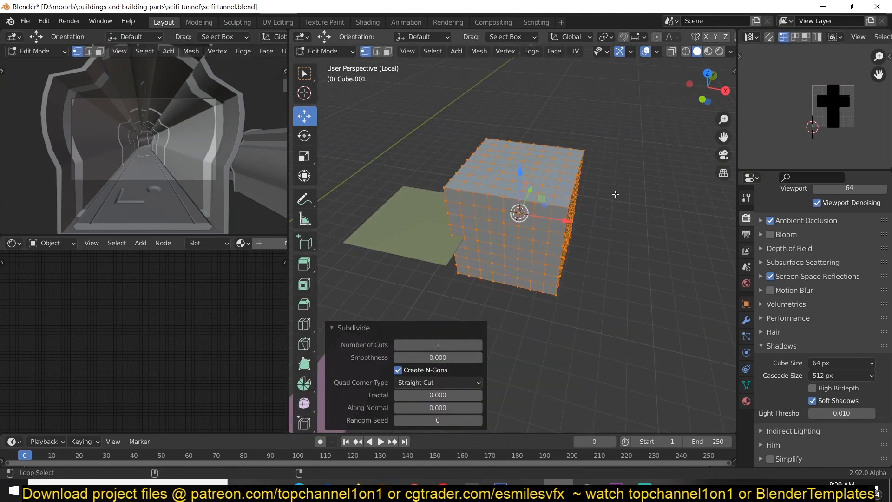
Step: Turn the subdivided cube into a ball using To Sphere with a factor of 1, and leave mesh editing
key("shift+alt+s")
key("1")
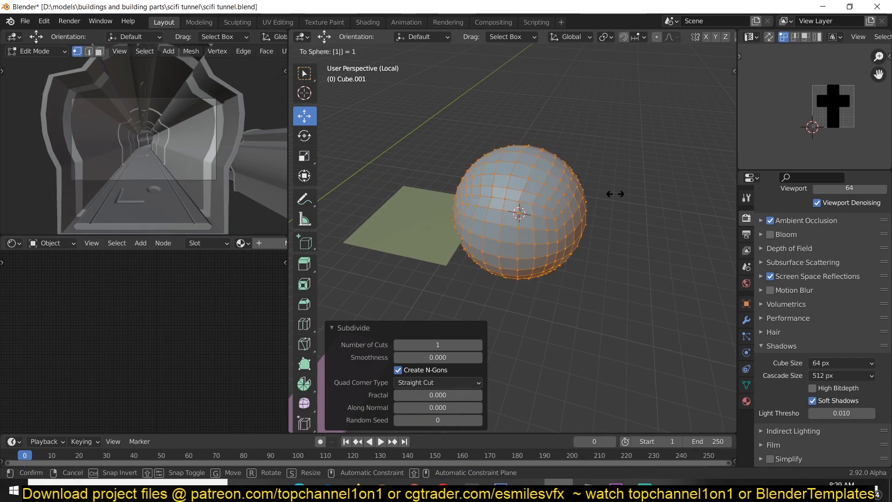
key("Return")
key("Tab")
middle_click_drag(614, 194, 548, 199)
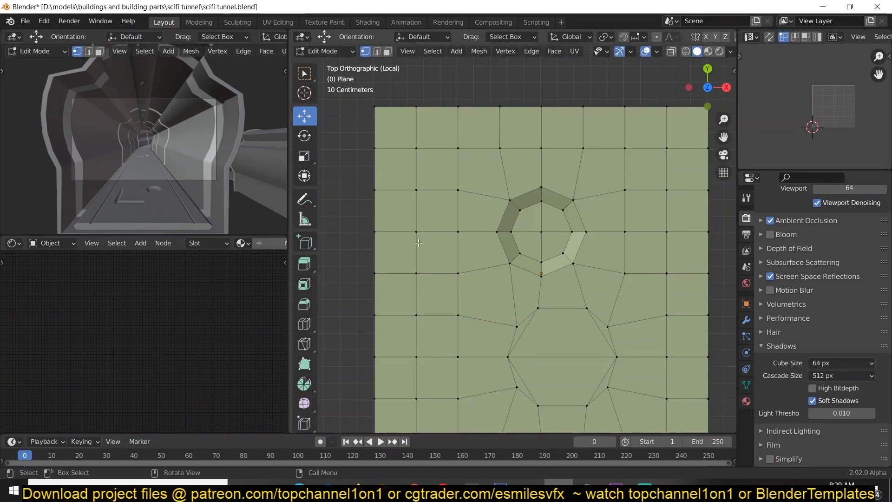
Step: Dissolve an edge near the plane's left side and the grid vertex up-left of the octagonal recess
key("2")
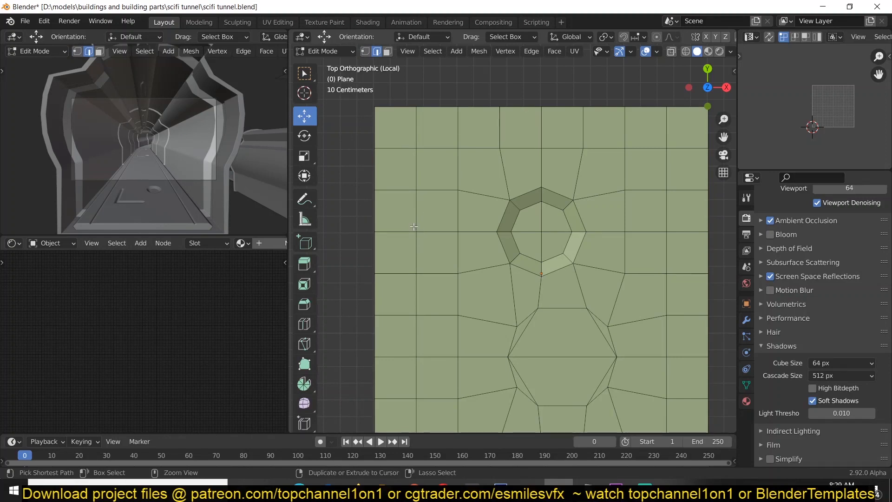
left_click(415, 226, "ctrl")
left_click(420, 247)
key("ctrl+x")
key("1")
left_click(460, 191)
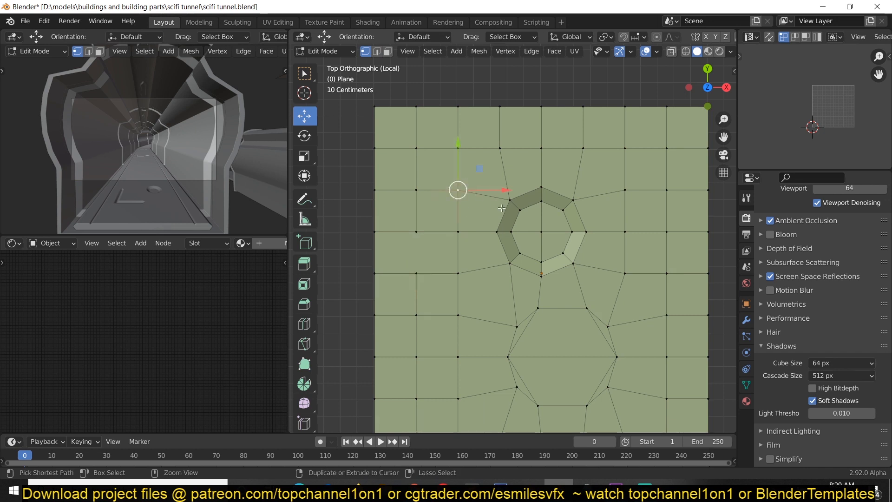
key("ctrl+x")
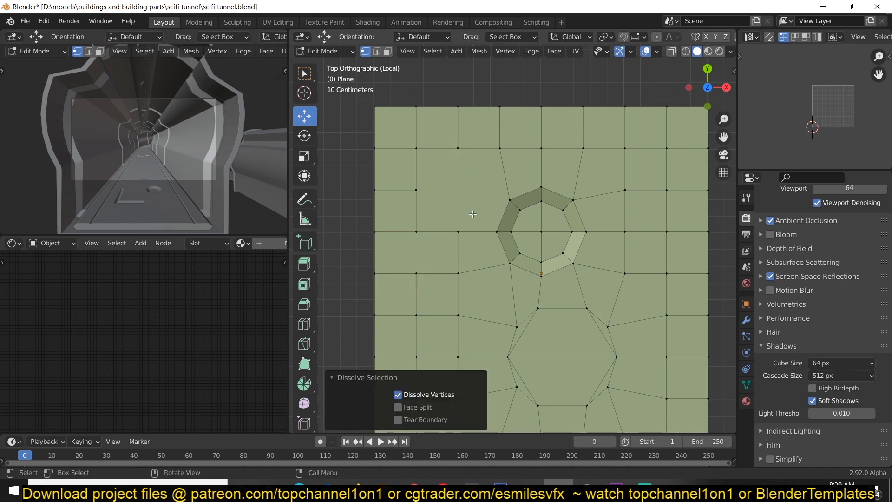
Step: Try deleting the grid vertex up-right of the octagonal recess, undo that, and dissolve the vertex instead
left_click(624, 157)
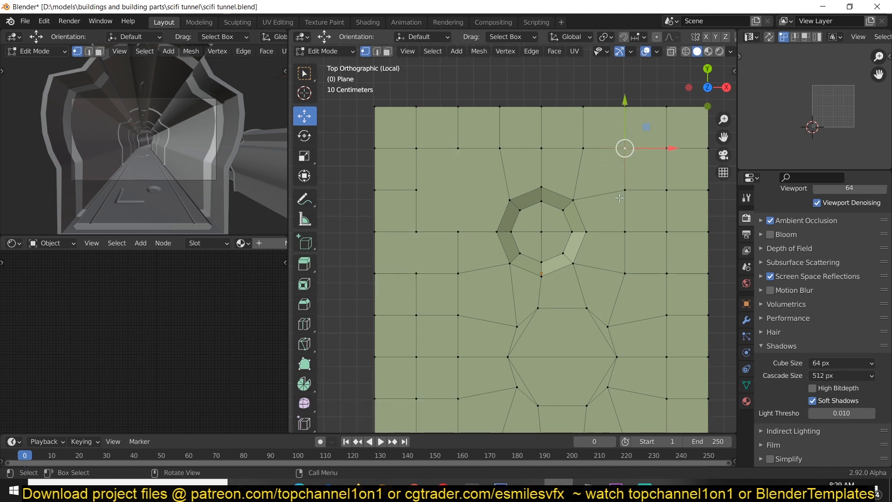
middle_click_drag(629, 163, 588, 184, "shift")
key("x")
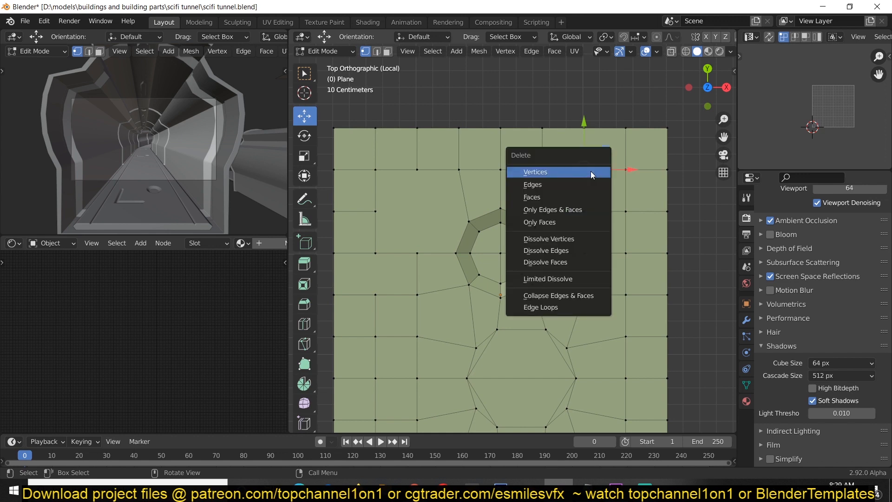
left_click(590, 171)
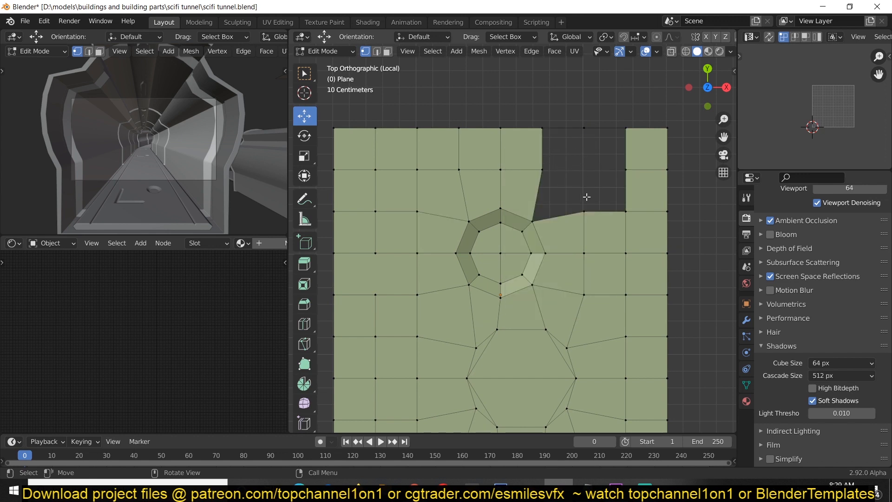
key("ctrl+z")
key("ctrl+x")
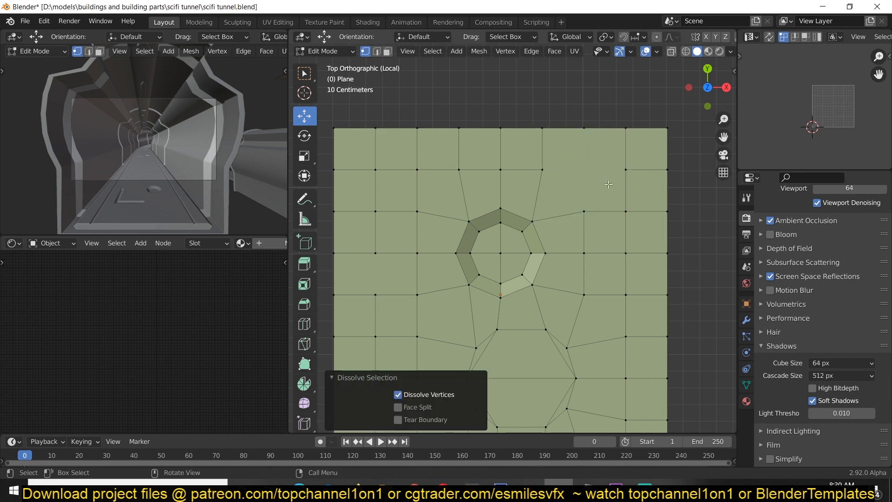
Step: Inset the face beside the octagonal recess, toward the plane's right edge, with a thickness of about 0.062 m
key("KP_Decimal")
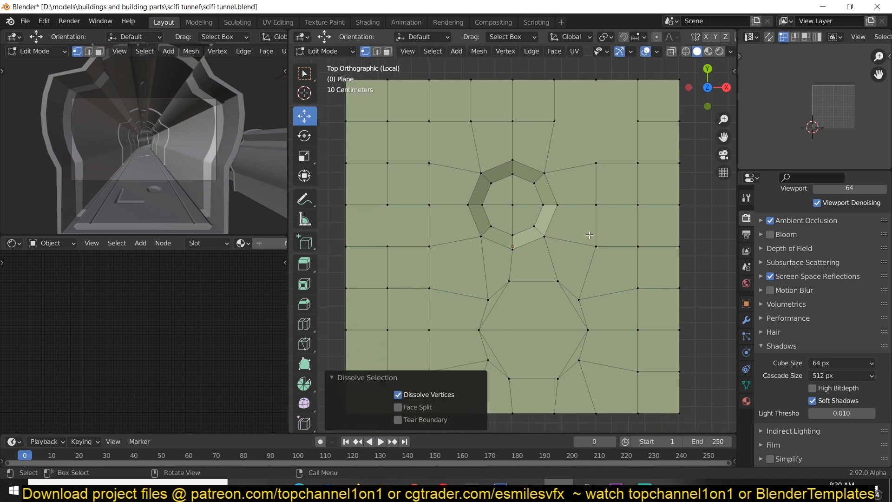
key("3")
left_click(592, 214)
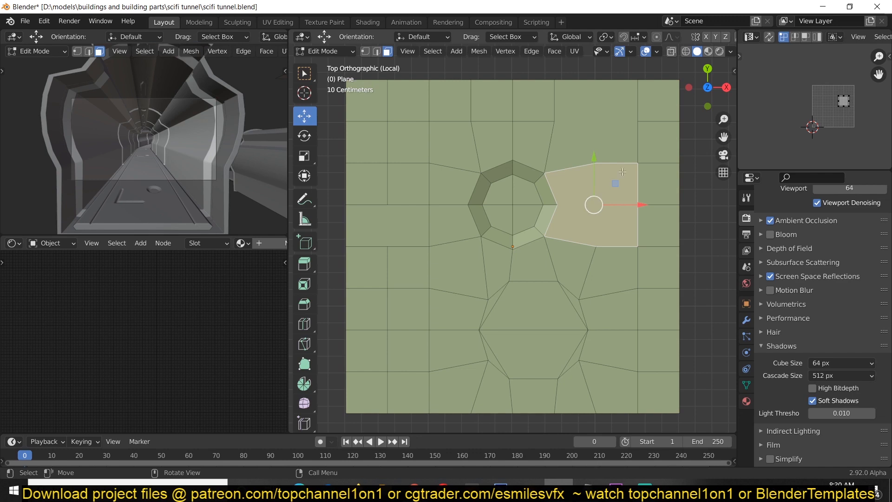
key("i")
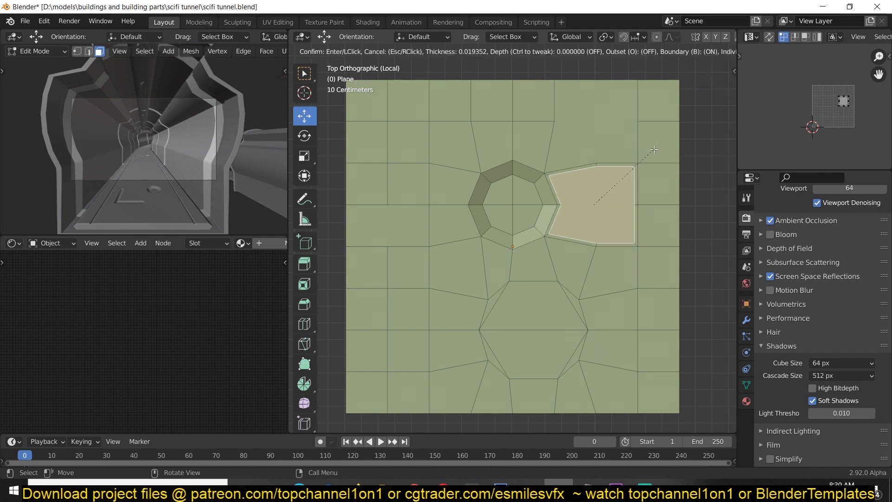
left_click(645, 164)
Step: Extrude the inset face in place, scale it to about 0.689, and inset it once more
middle_click_drag(646, 163, 573, 213)
key("e")
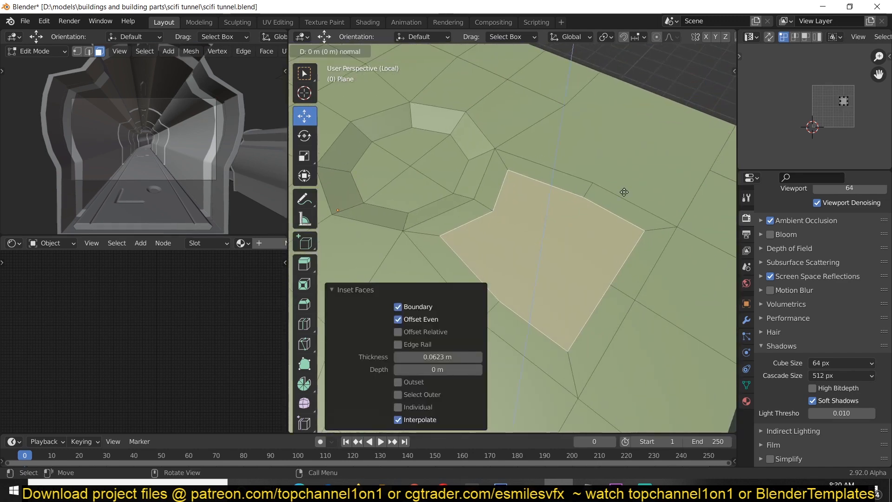
right_click(624, 191)
key("s")
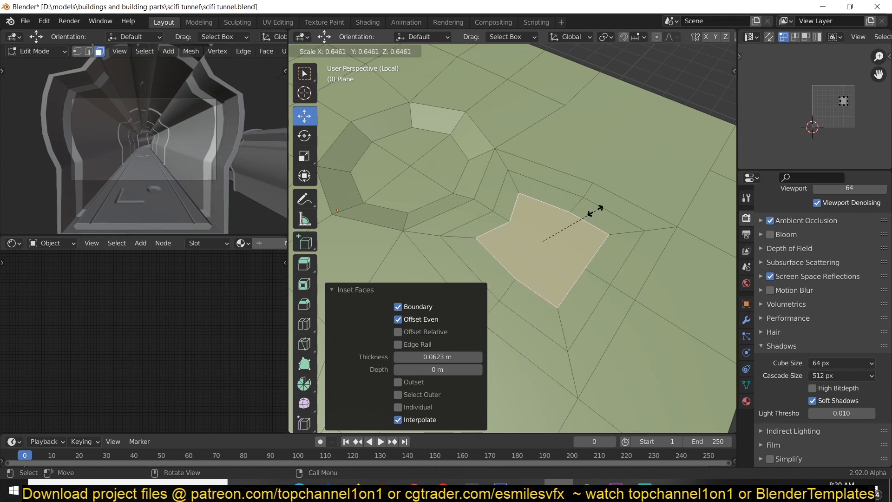
left_click(598, 208)
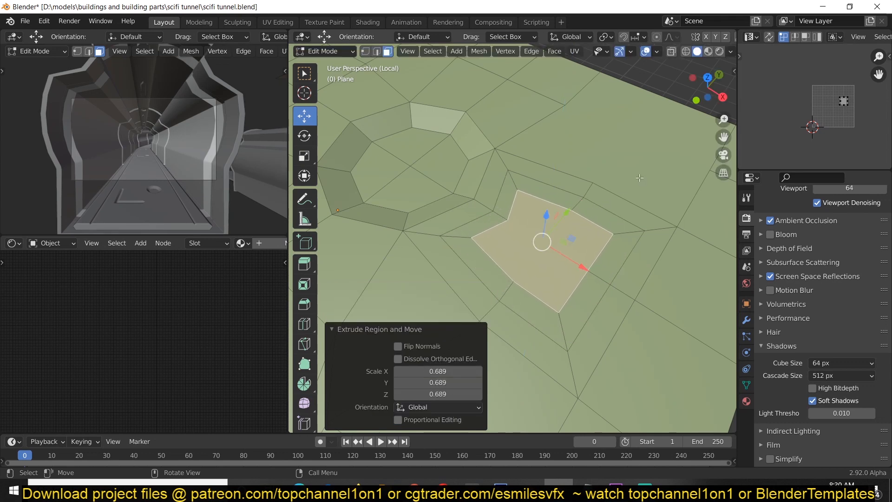
key("i")
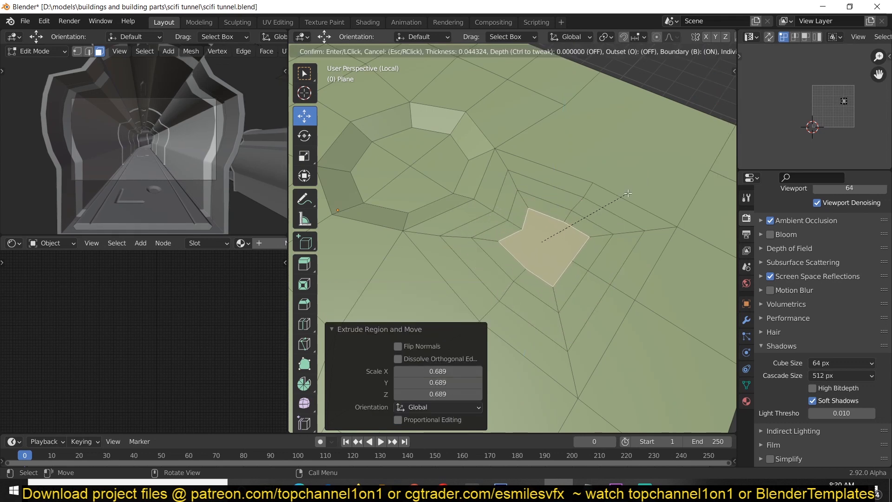
left_click(628, 193)
Step: Triangulate all faces of the plane, convert the triangles back to quads, and leave mesh editing
scroll(573, 208, "down", 6)
key("a")
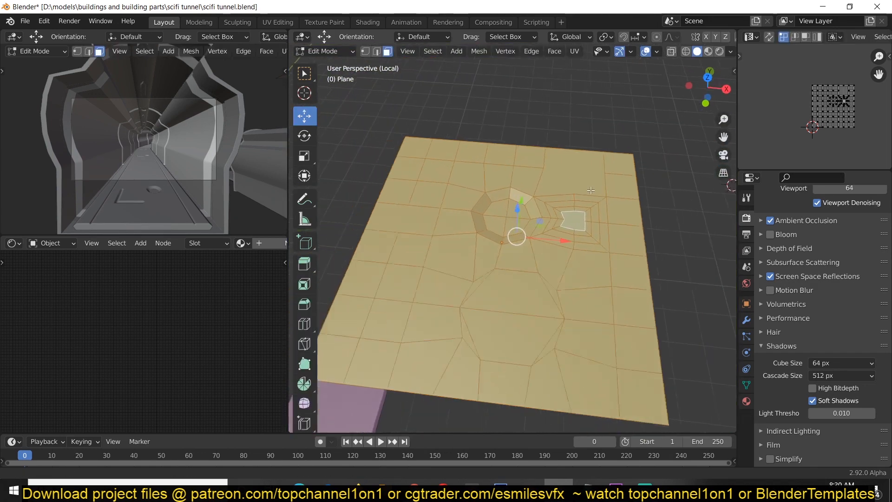
middle_click_drag(591, 191, 592, 190, "shift")
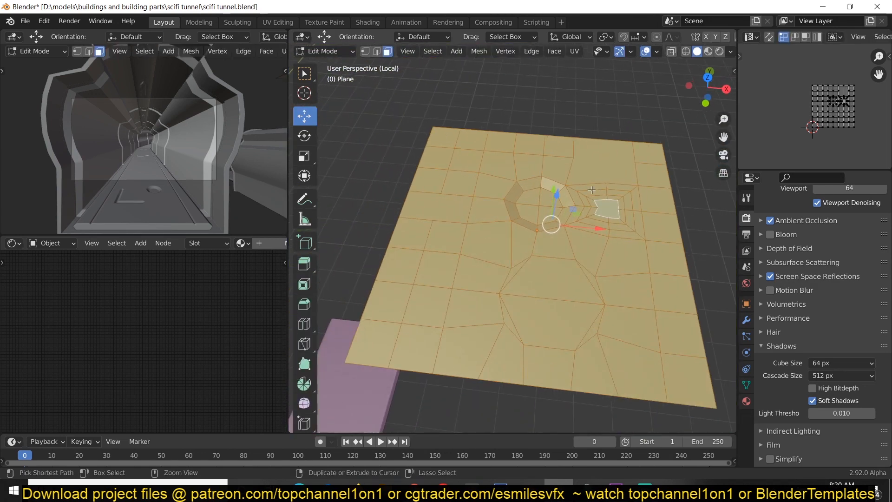
key("ctrl+t")
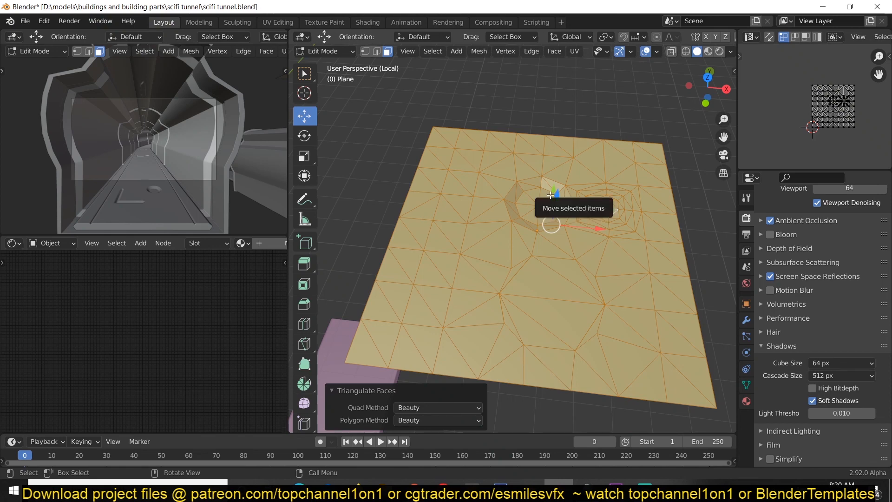
key("alt+j")
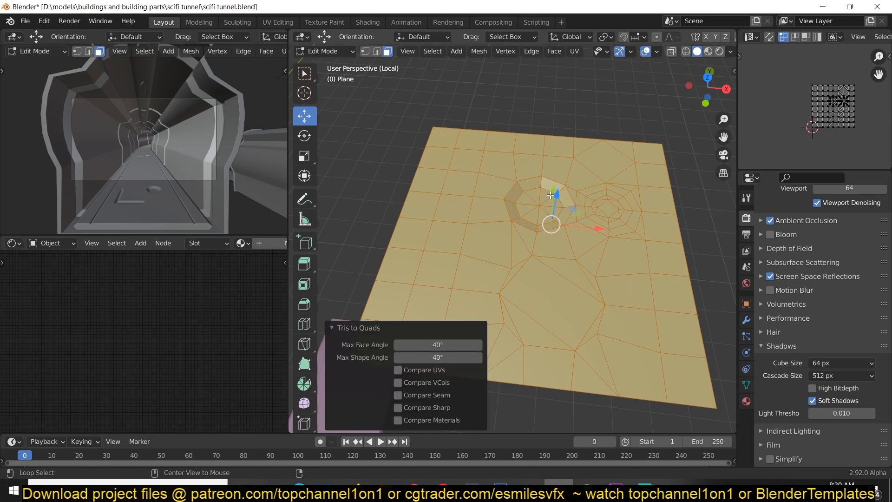
middle_click_drag(577, 257, 598, 279)
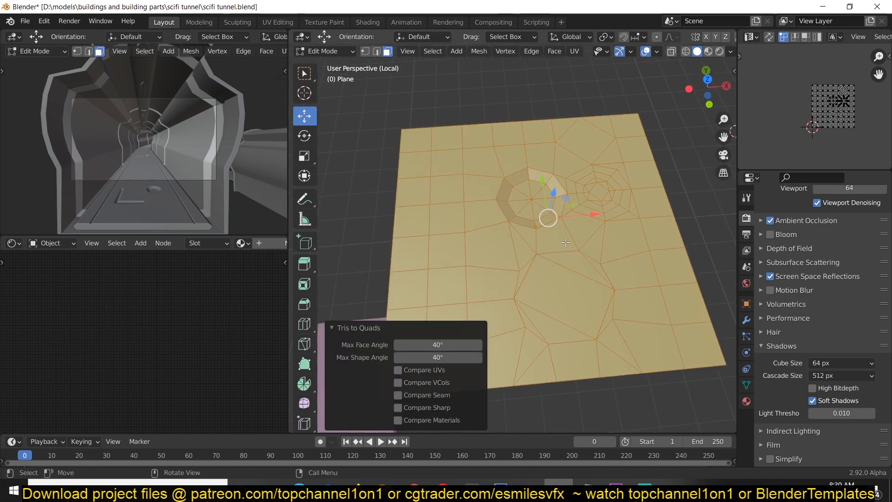
middle_click_drag(526, 226, 566, 244)
scroll(561, 267, "up", 2)
scroll(579, 231, "down", 1)
key("Tab")
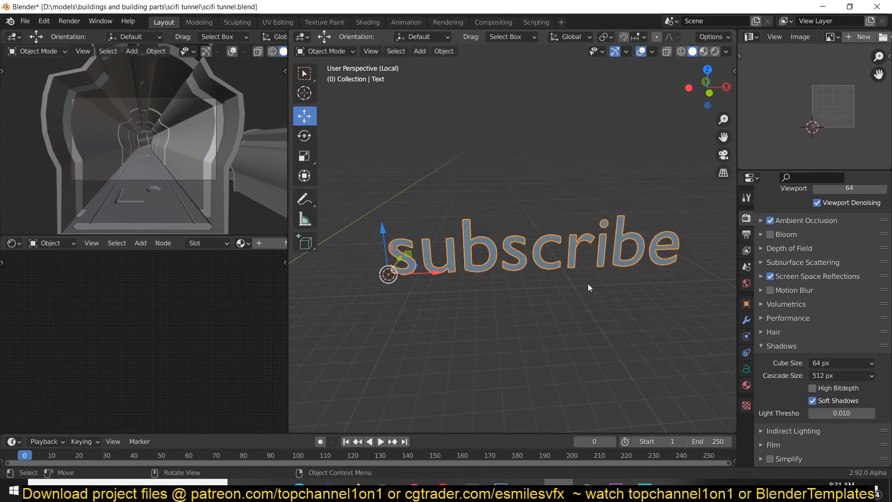
Step: Display the "subscribe" text in wireframe, add a Remesh modifier to it, and reduce the voxel size
middle_click_drag(587, 284, 605, 258)
key("z")
mouse_move(454, 259)
middle_mouse_down()
mouse_move(446, 267)
mouse_move(548, 263)
mouse_move(525, 261)
middle_mouse_up()
scroll(549, 264, "down", 1)
left_click(746, 320)
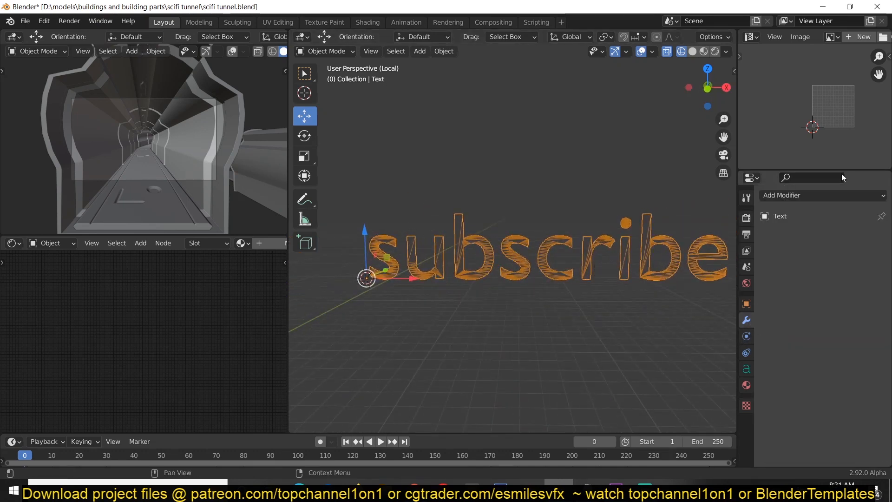
left_click(822, 195)
left_click(695, 297)
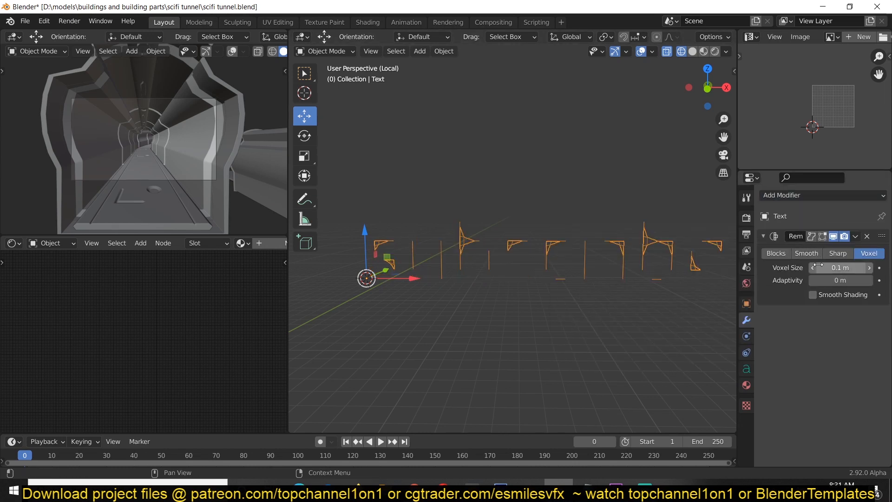
left_click_drag(851, 268, 813, 267)
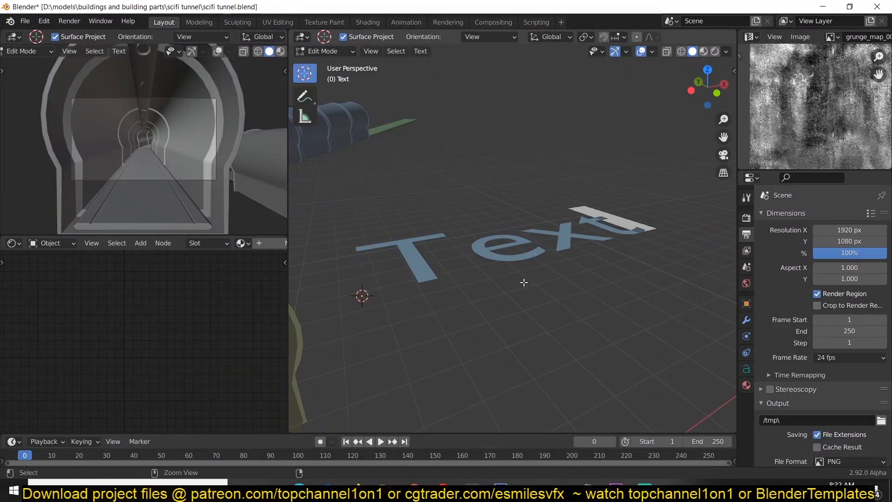
Step: Set the new text object's wording to "subcribe" and rotate it 90° about the X axis
key("ctrl+a")
type("subcribe")
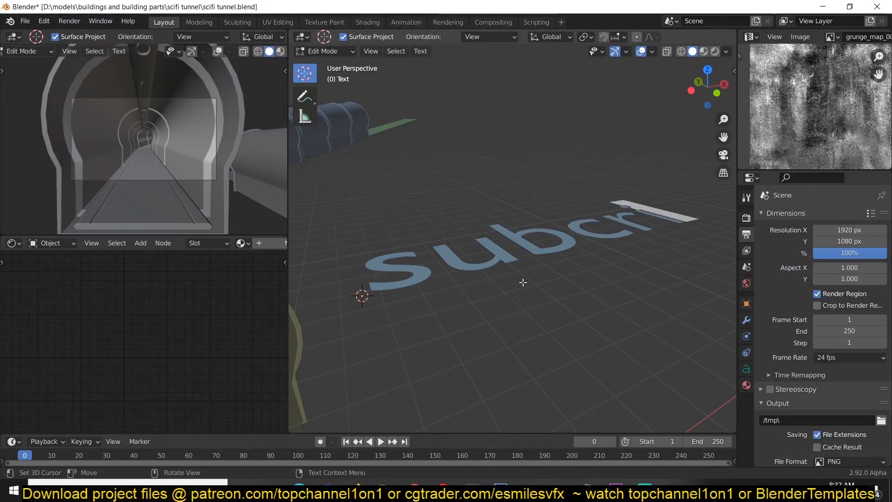
key("Tab")
type("rx90")
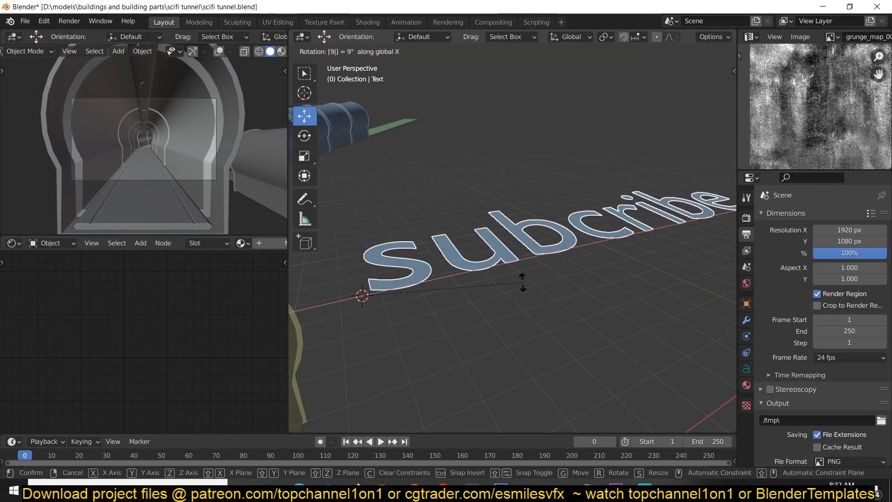
key("Return")
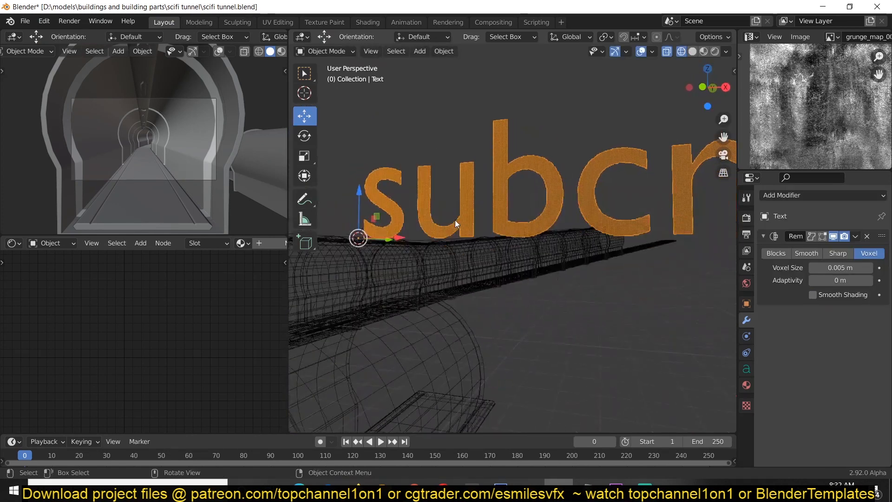
Step: Show the scene in solid shading and convert the "subcribe" text to a mesh
key("z")
left_click(631, 233)
right_click(614, 193)
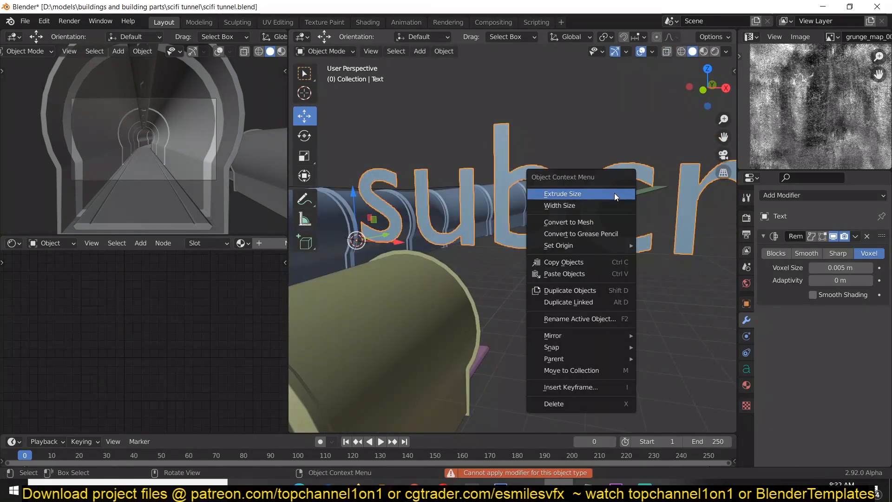
left_click(599, 222)
middle_click_drag(603, 228, 606, 252)
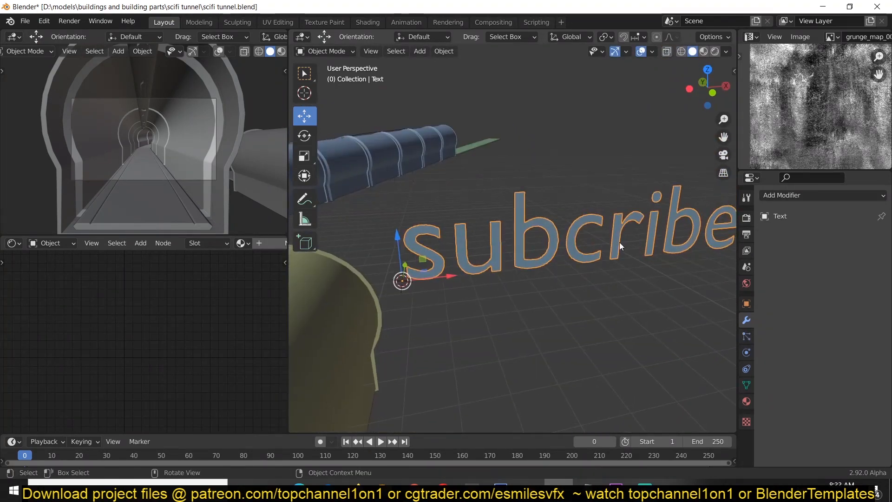
scroll(620, 247, "up", 4)
scroll(626, 232, "down", 3)
Step: Place the 3D cursor above the "subcribe" mesh in the top wireframe view and add a new text object there
key("KP_1")
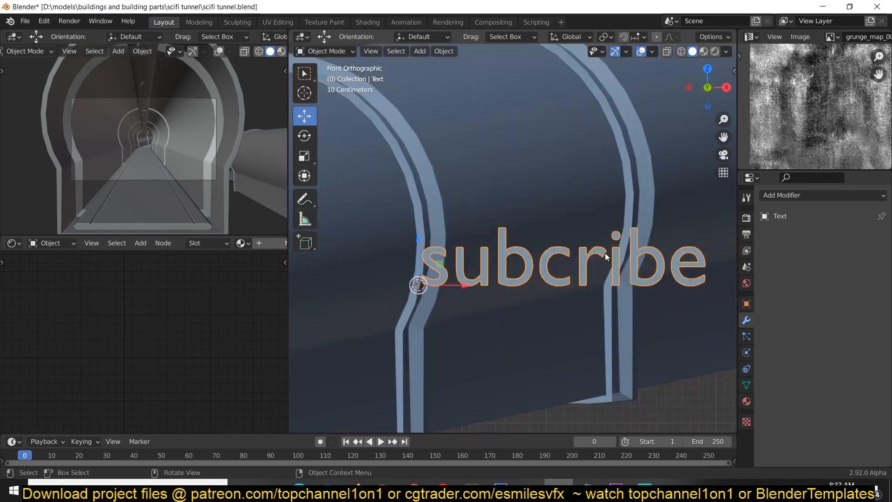
key("KP_7")
key("z")
left_click(377, 198)
right_click(470, 178)
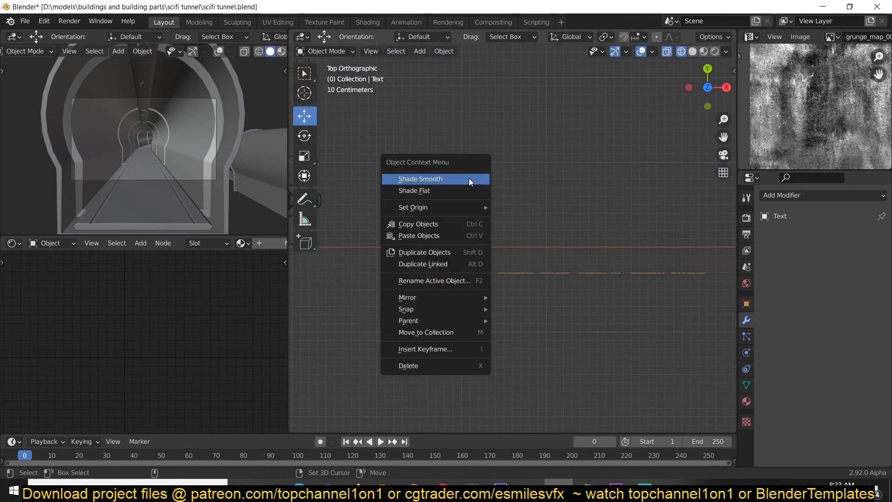
right_click(542, 163, "shift")
key("shift+a")
left_click(456, 179)
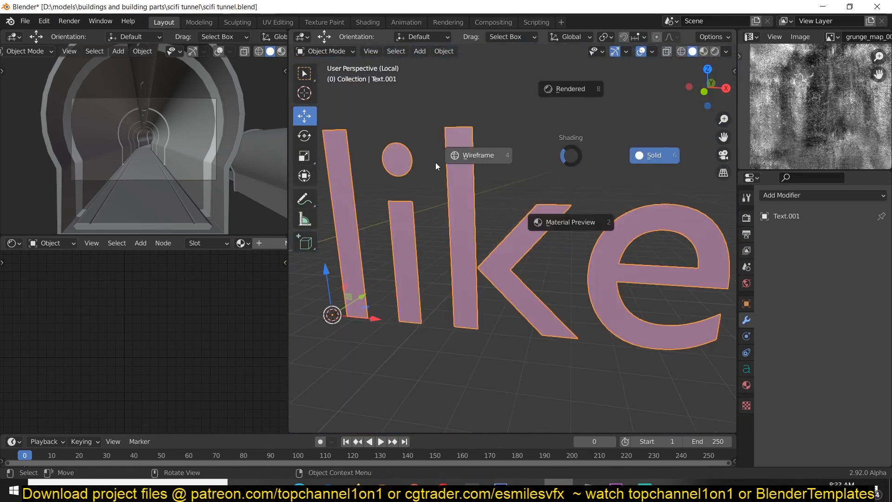
Step: Convert the "like" text to a mesh and select all its faces for editing
scroll(590, 239, "up", 2)
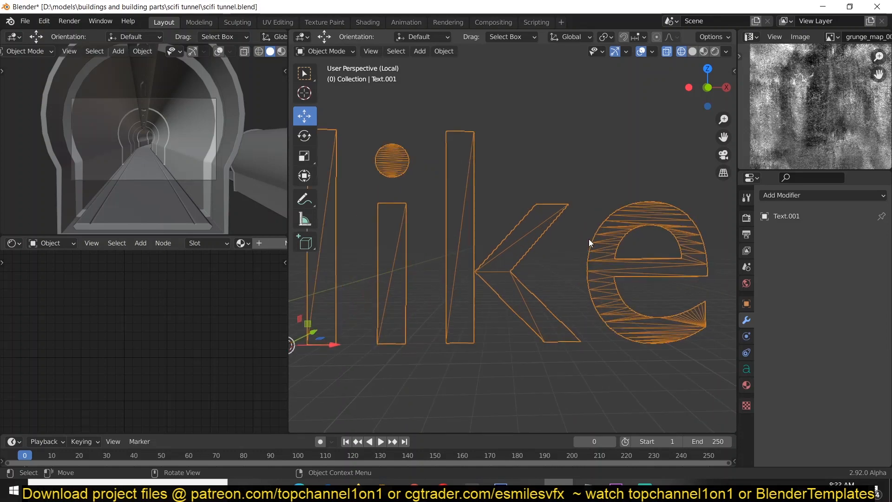
right_click(432, 98)
left_click(430, 102)
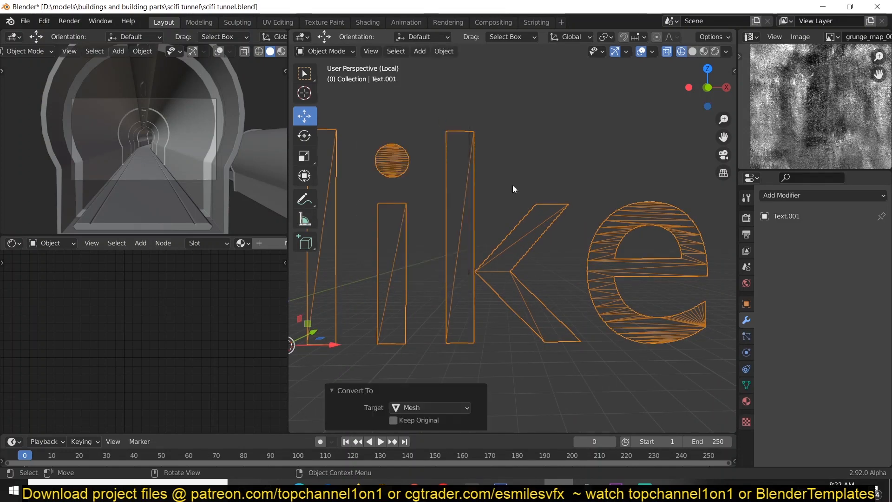
key("Tab")
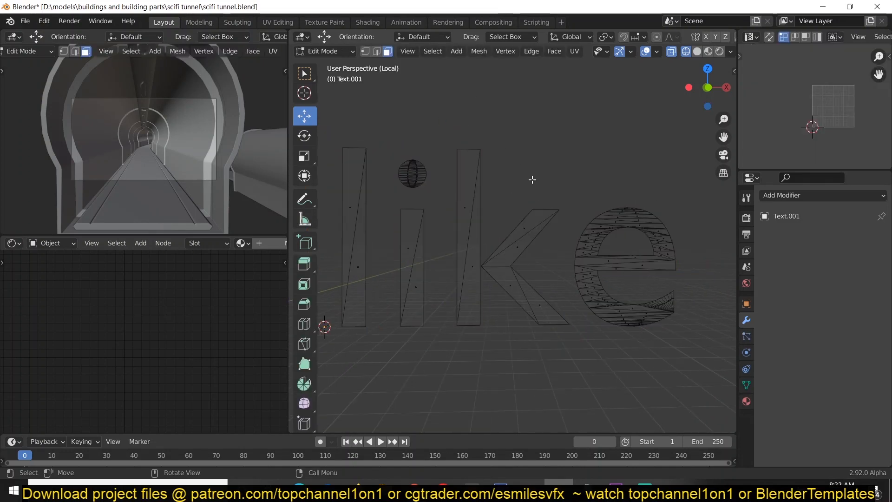
key("a")
Step: Try Beautify Faces on the whole "like" mesh, undo it, and examine the original triangulation of the letter e
left_click(553, 51)
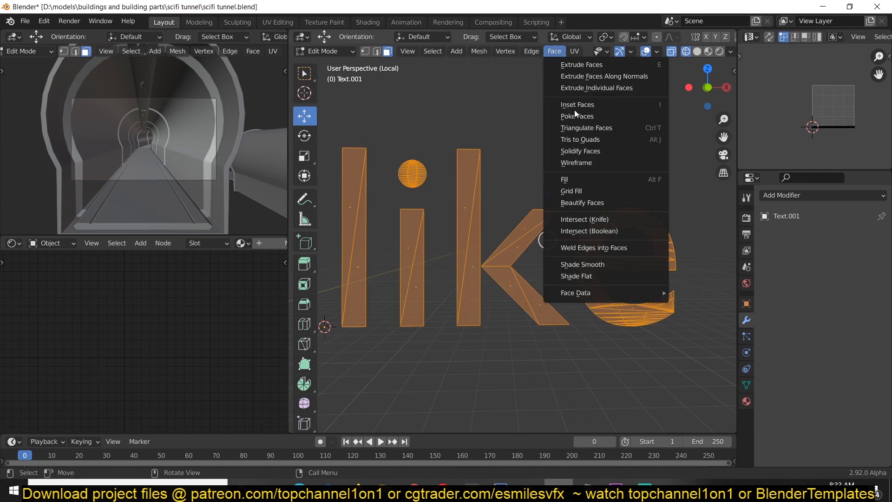
left_click(619, 201)
scroll(555, 265, "up", 3)
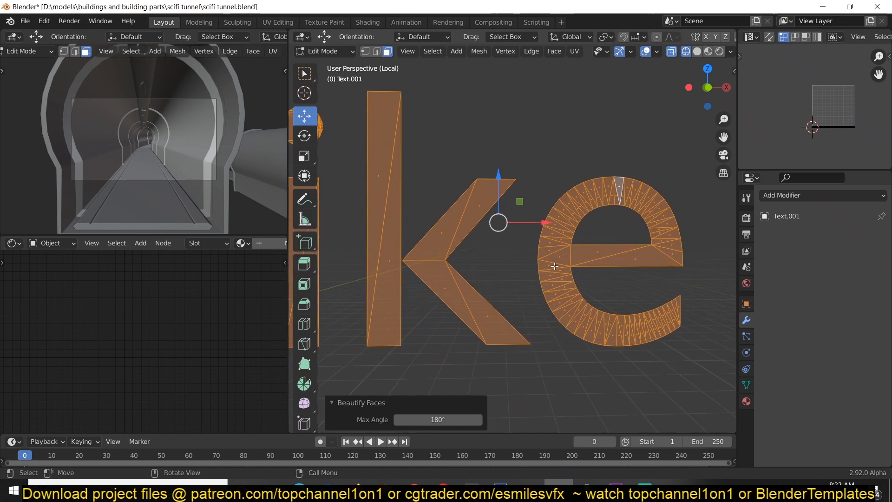
key("ctrl+z")
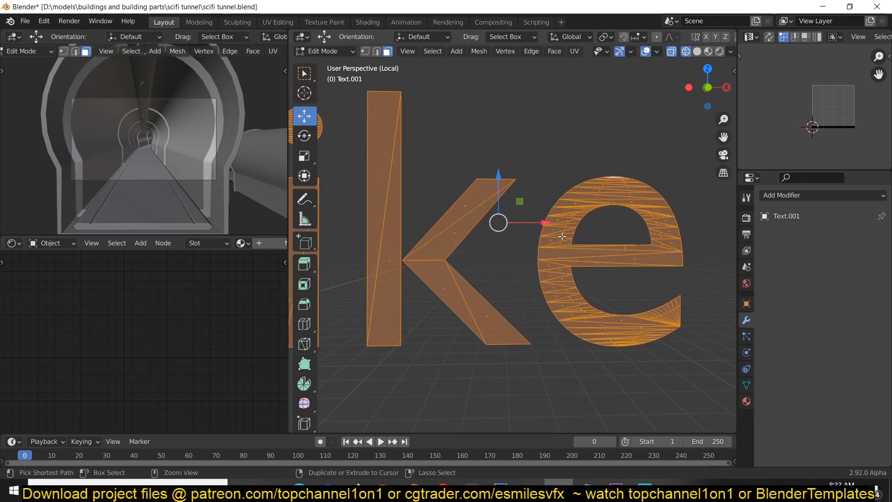
scroll(688, 218, "up", 4)
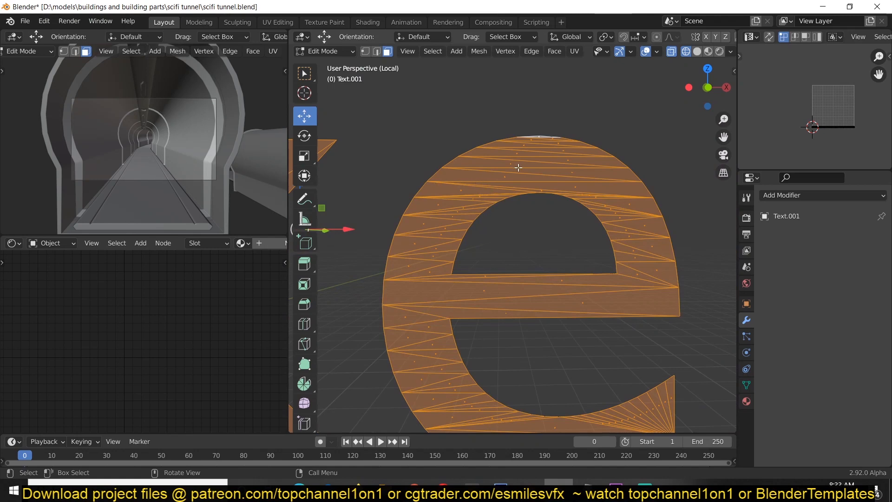
scroll(518, 168, "up", 3)
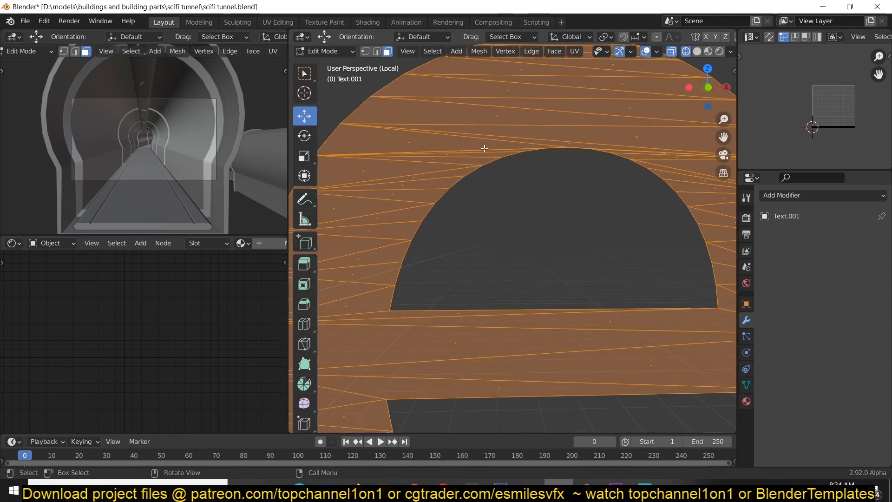
scroll(484, 148, "down", 4)
Step: Apply Beautify Faces to all the letters of "like" and return to object mode in solid shading
left_click(554, 51)
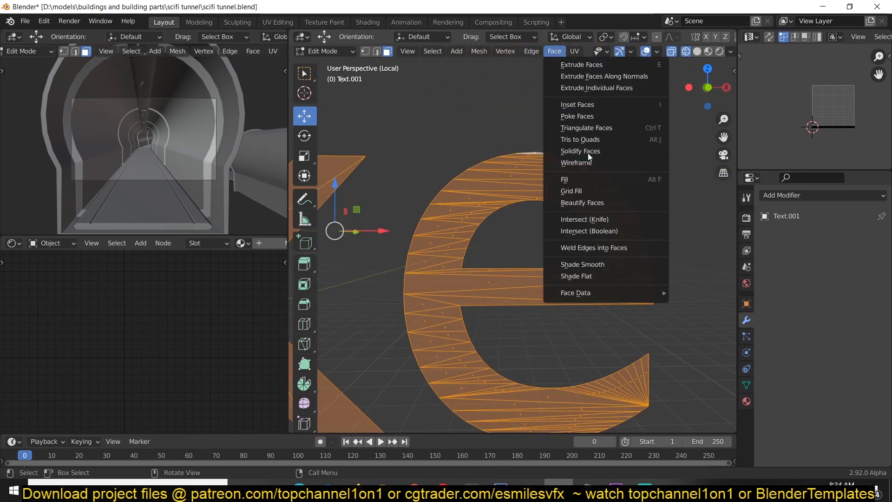
left_click(597, 205)
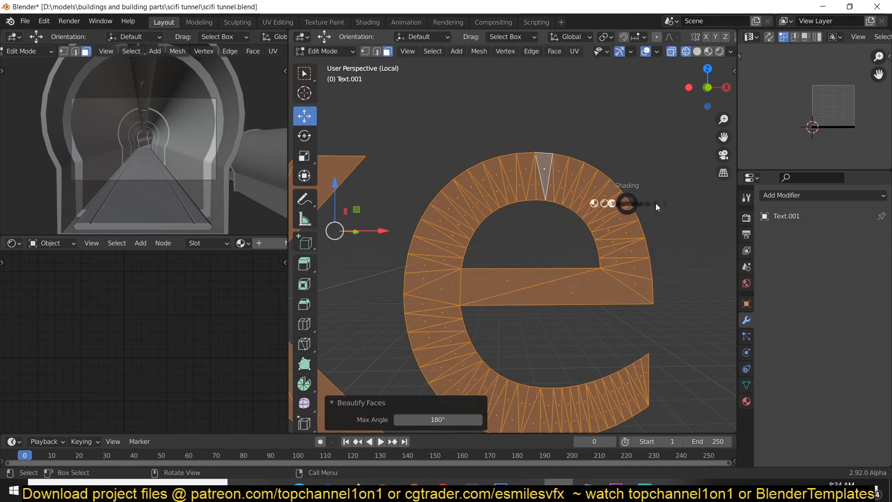
key("Tab")
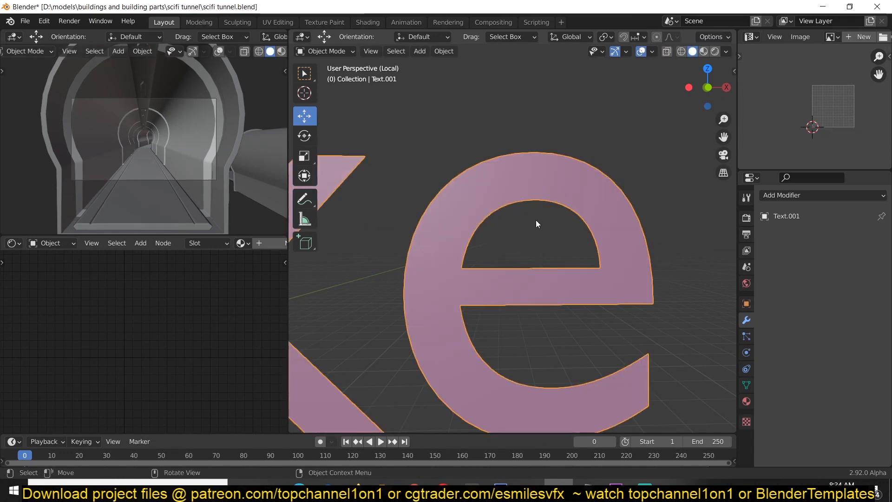
Step: Duplicate the "like" mesh, place the copy directly above it along Z, and select the lower original
scroll(544, 216, "down", 4)
scroll(598, 296, "down", 5)
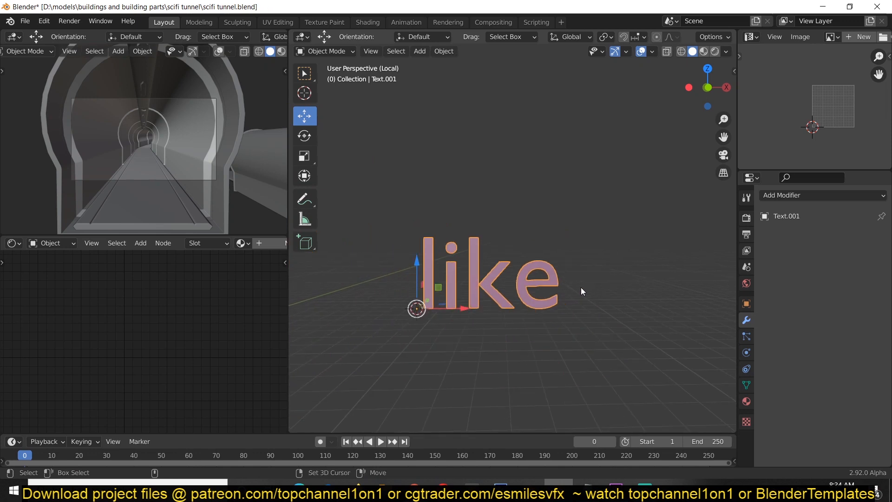
key("shift+d")
key("z")
left_click(523, 271)
left_click(523, 273)
scroll(541, 276, "up", 4)
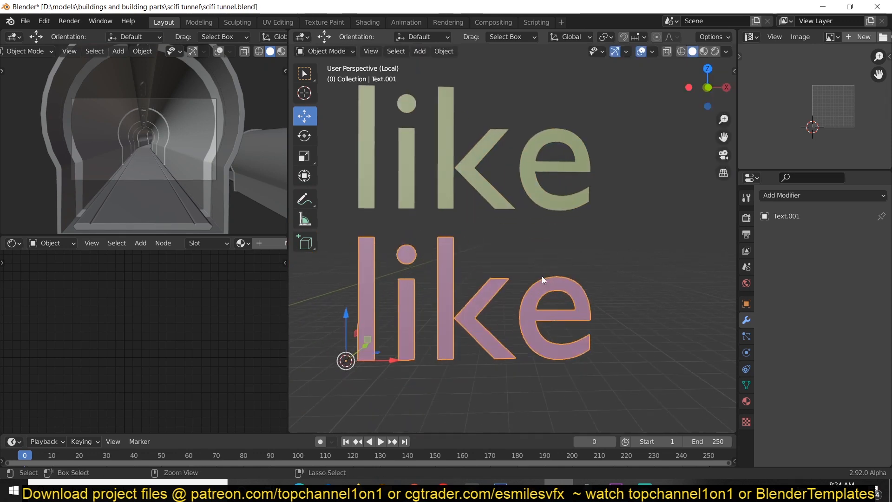
Step: Add a level 2 subdivision to the lower "like" mesh and check it in wireframe before returning to solid shading
key("ctrl+2")
scroll(568, 304, "up", 1)
key("z")
left_click(520, 309)
scroll(562, 331, "up", 5)
key("z")
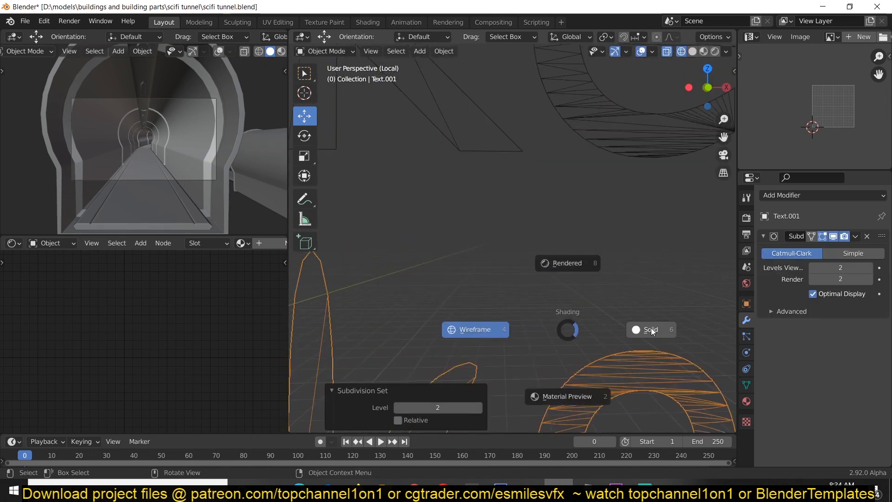
left_click(651, 330)
Step: Select the upper "like" copy and give it a level 2 subdivision as well
mouse_move(643, 316)
middle_mouse_down()
mouse_move(608, 222)
mouse_move(662, 202)
middle_mouse_up()
scroll(660, 206, "down", 2)
left_click(586, 158)
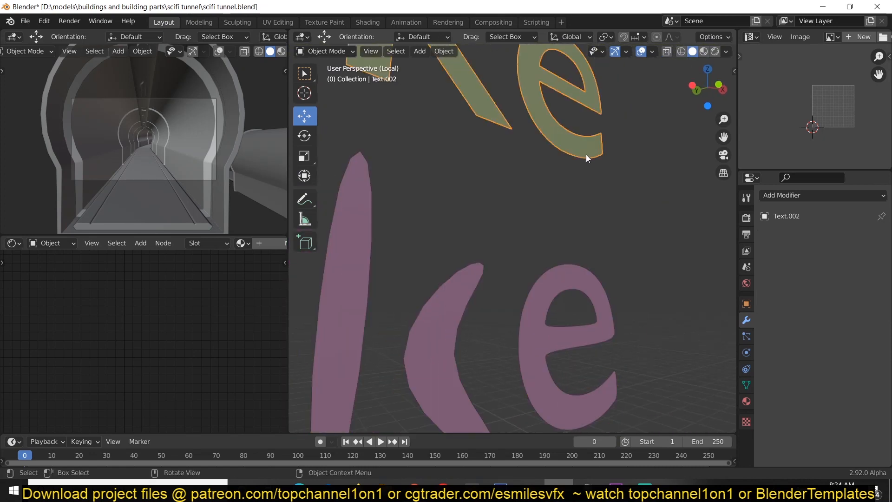
key("ctrl+2")
middle_click_drag(597, 175, 609, 291)
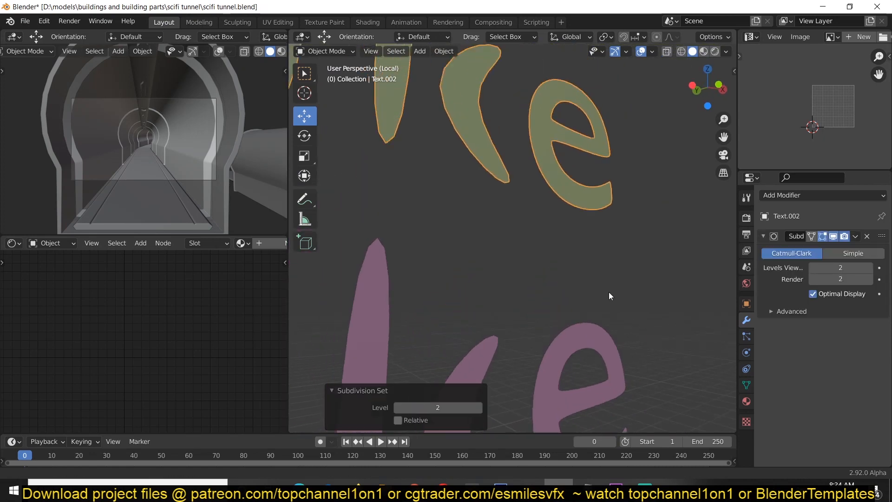
Step: Apply Triangulate Faces to the upper "like" mesh and return to object mode
key("Tab")
middle_click_drag(590, 155, 549, 87)
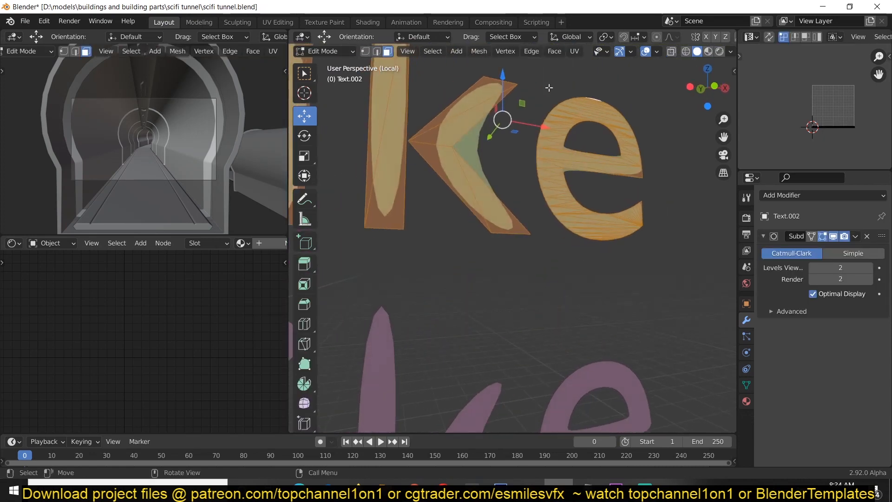
left_click(560, 54)
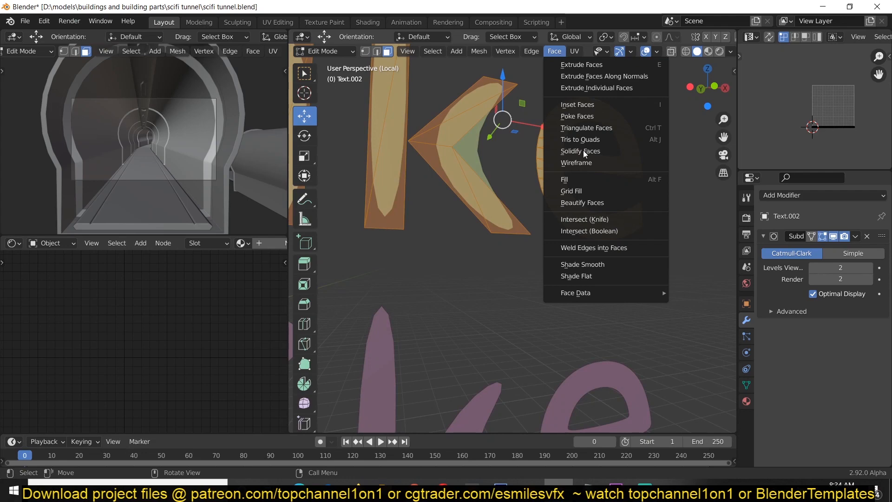
left_click(599, 128)
key("Tab")
scroll(606, 205, "down", 1)
Step: Apply Beautify Faces to all faces of the upper "like" mesh and return to object mode
key("Tab")
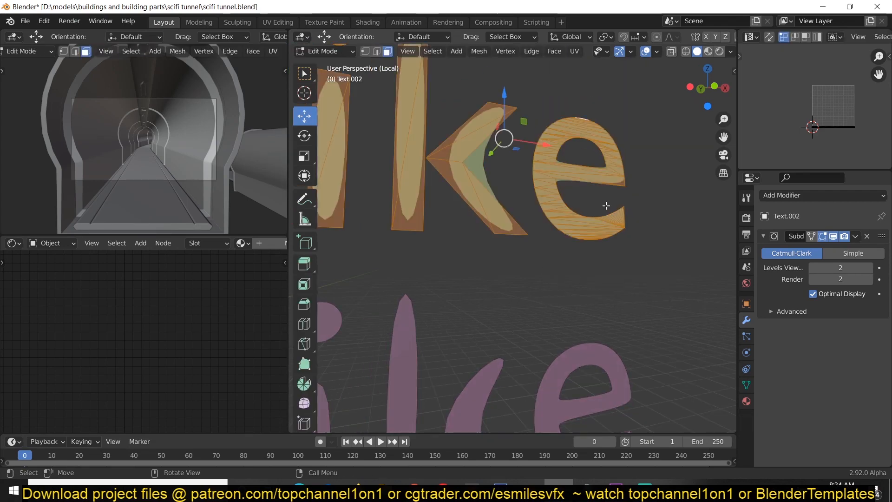
left_click(554, 51)
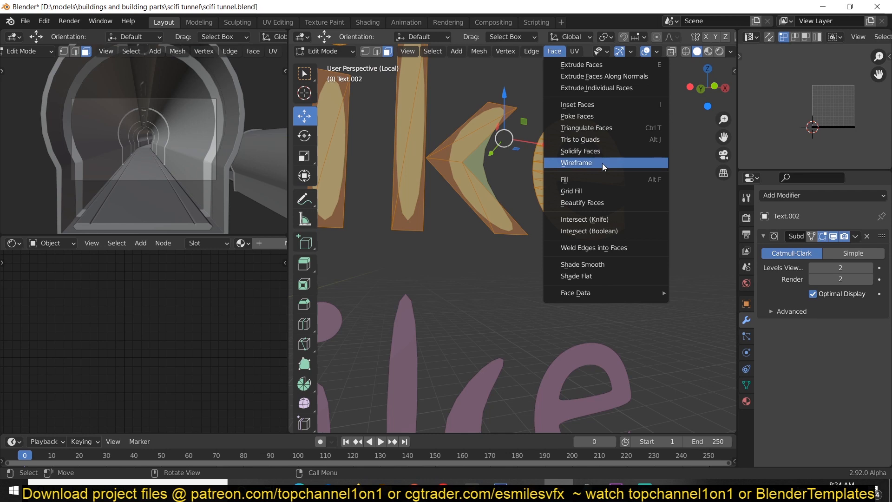
left_click(589, 204)
key("Tab")
middle_click_drag(588, 206, 547, 213)
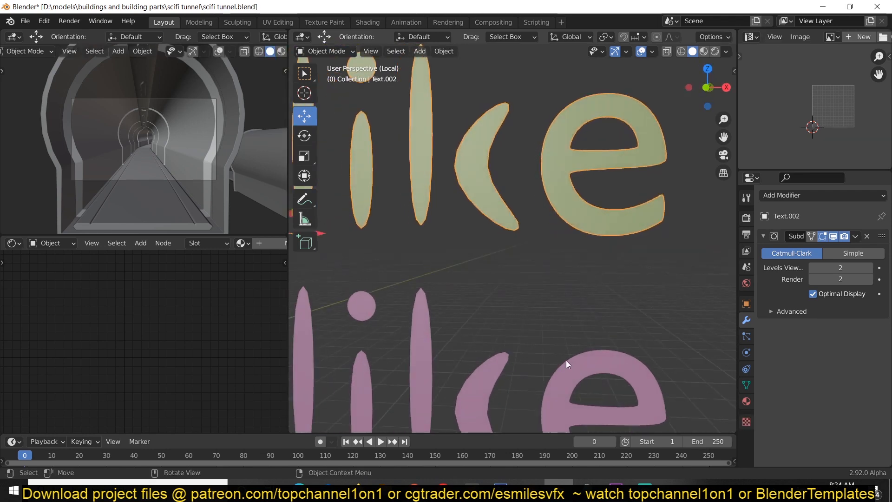
Step: Add a Displace modifier with a Clouds texture to the lower "like" mesh
middle_click_drag(589, 367, 557, 312, "shift")
left_click(577, 310)
key("Tab")
key("Tab")
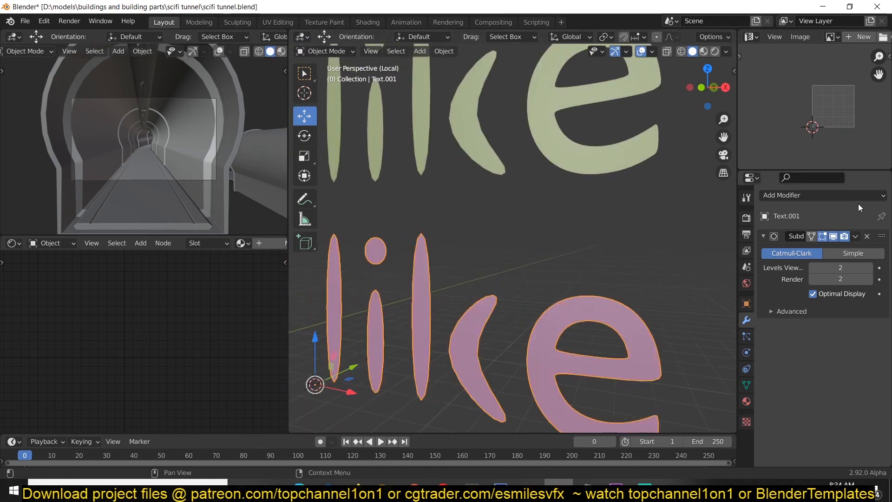
left_click(835, 197)
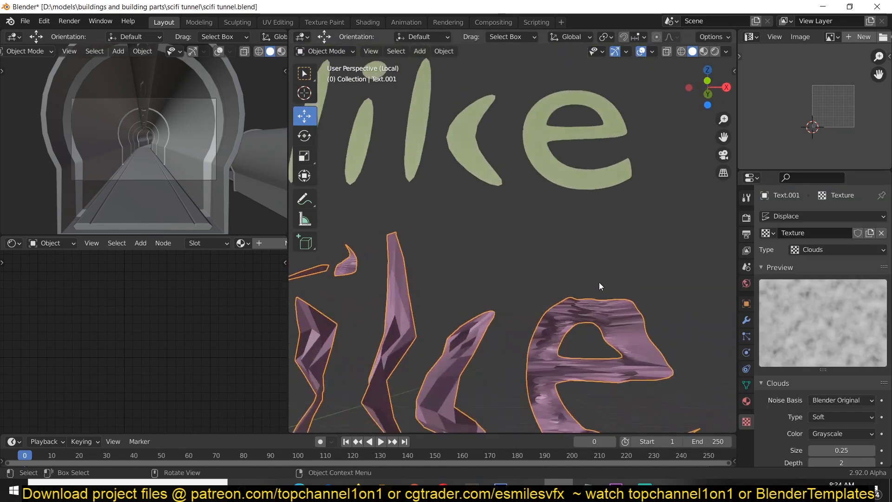
middle_click_drag(599, 282, 579, 330)
Step: Link the lower mesh's modifiers to the upper "like" mesh and view both displaced words
left_click(594, 179)
left_click(607, 311, "shift")
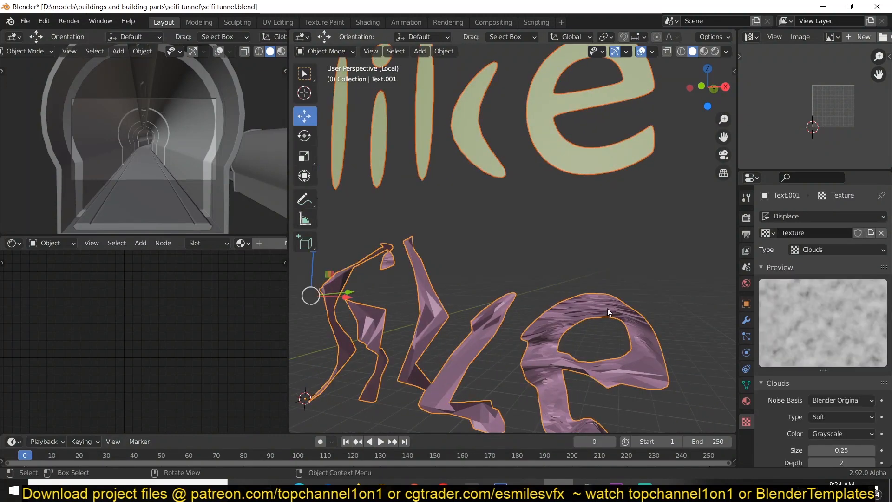
key("ctrl+l")
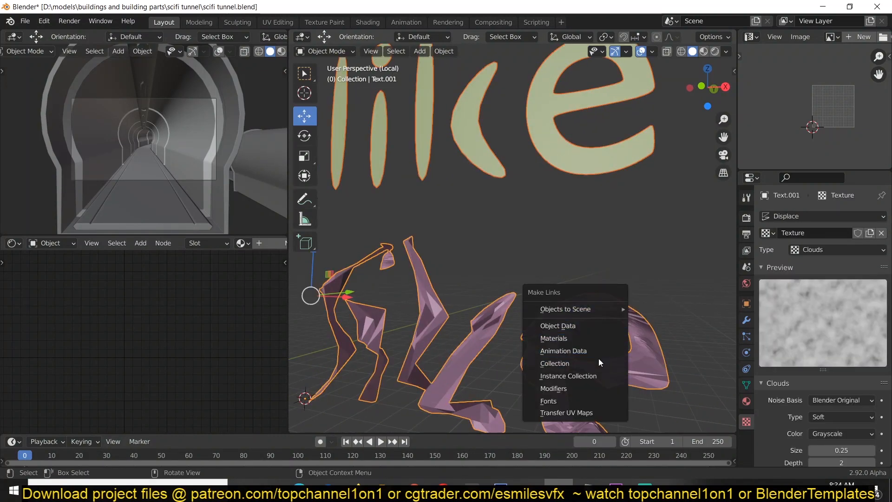
left_click(593, 387)
middle_click_drag(576, 163, 584, 279)
scroll(601, 194, "down", 4)
scroll(584, 280, "up", 3)
scroll(584, 280, "up", 2)
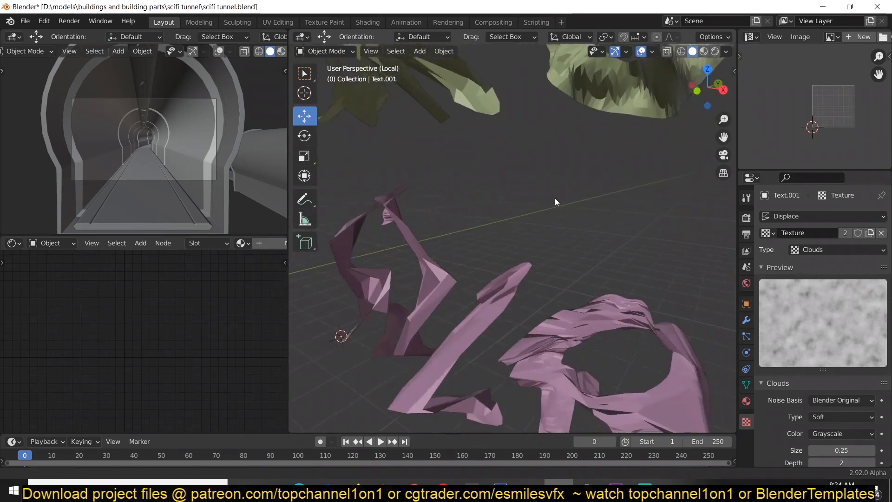
scroll(556, 186, "down", 4)
Step: Increase the size of the Clouds texture and set the Displace strength to 0.12 for both "like" meshes
left_click(556, 237)
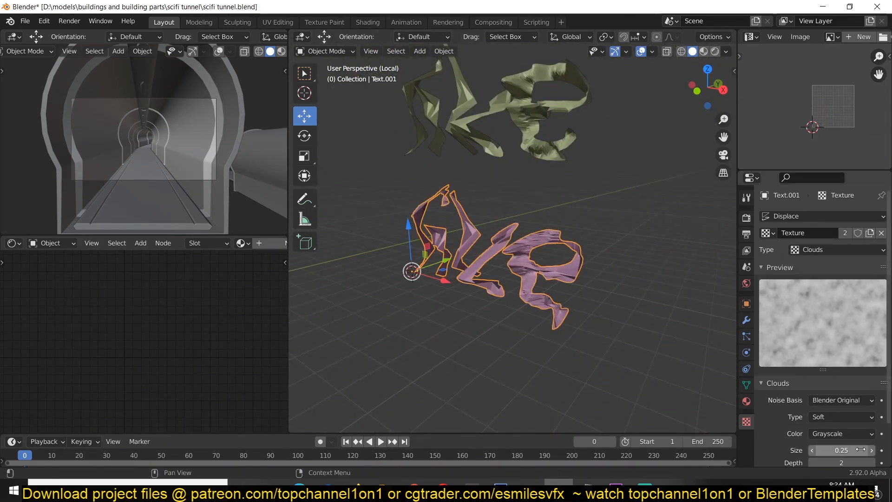
left_click_drag(842, 450, 872, 450)
left_click(747, 320)
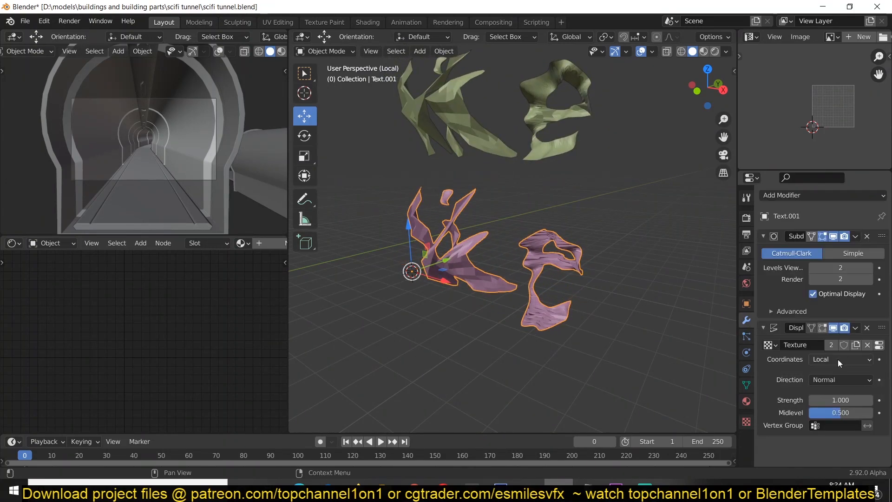
left_click_drag(850, 398, 808, 398)
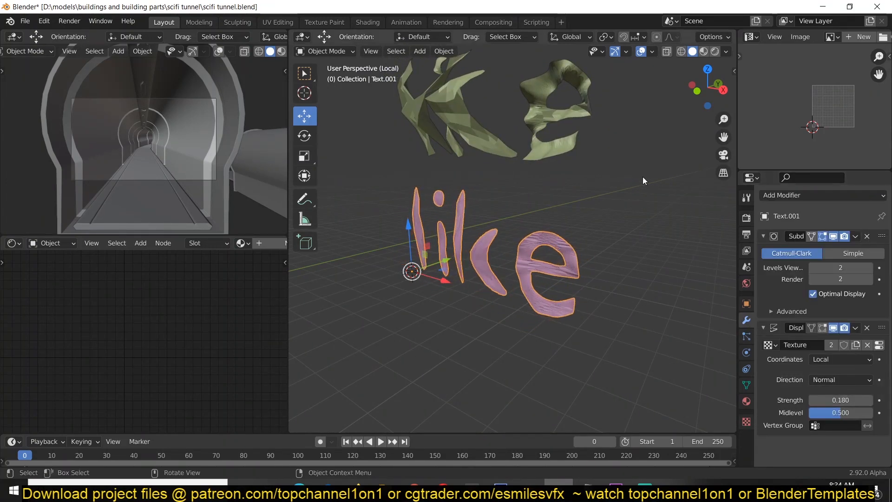
scroll(562, 304, "up", 2)
middle_click_drag(558, 306, 556, 276)
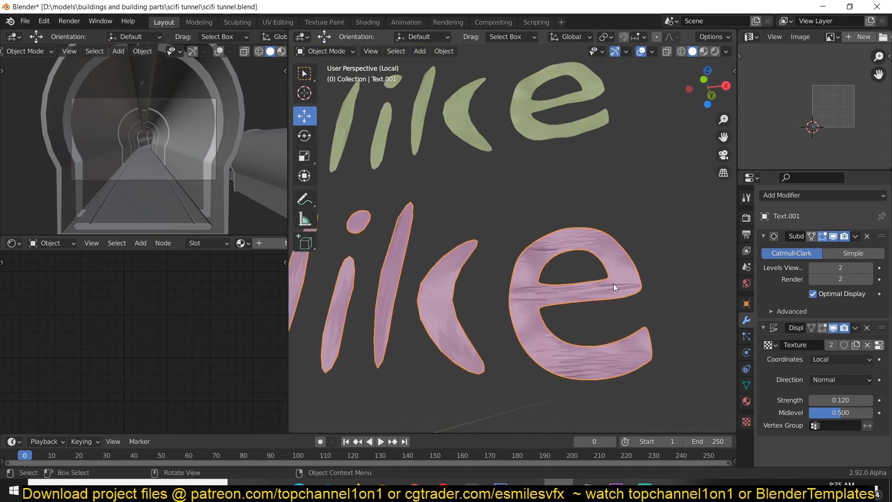
Step: Compare the displaced surfaces of the lower and upper "like" meshes, especially around the letter e
middle_click_drag(613, 283, 596, 306)
scroll(548, 315, "up", 3)
scroll(540, 325, "down", 3)
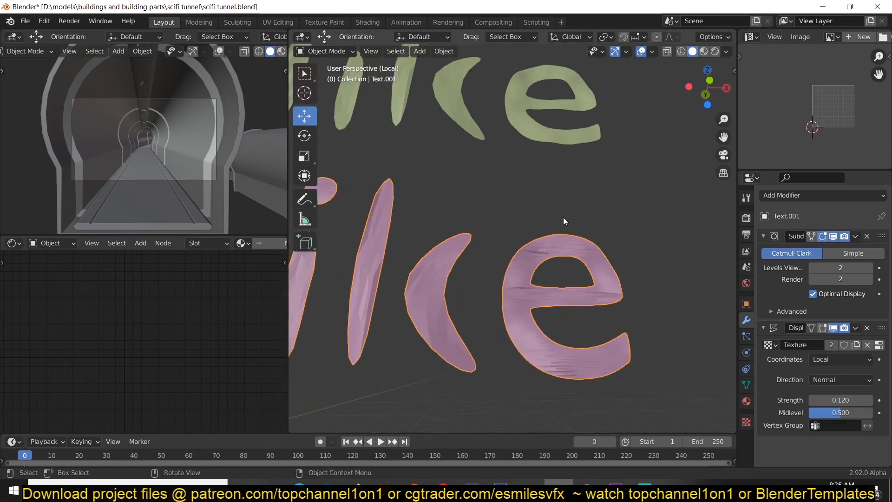
middle_click_drag(563, 216, 558, 317, "shift")
left_click(549, 277)
middle_click_drag(549, 277, 534, 297)
left_click(558, 227)
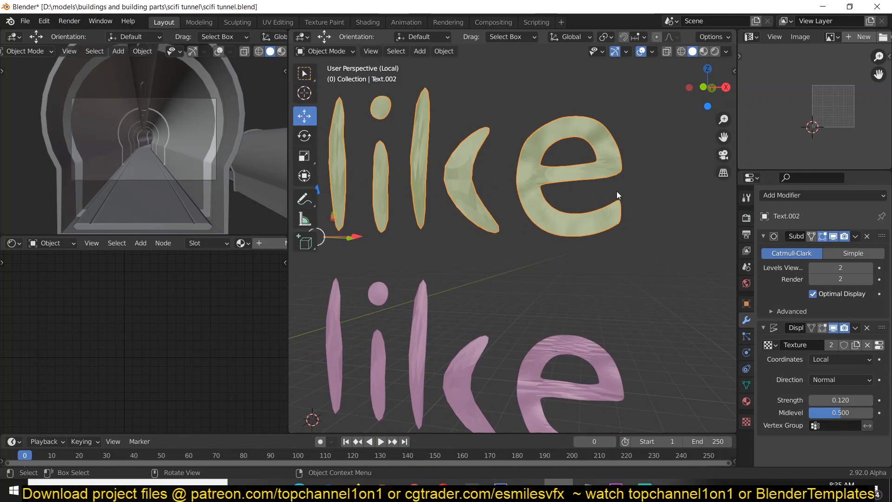
key("shift+z")
key("shift+z")
Step: Apply Tris to Quads to all faces of the upper "like" mesh and return to object mode
key("Tab")
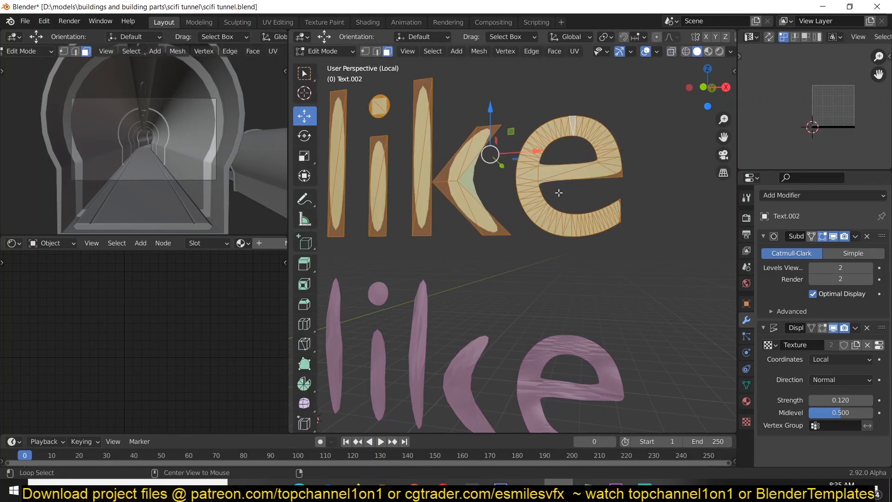
key("alt+j")
key("Tab")
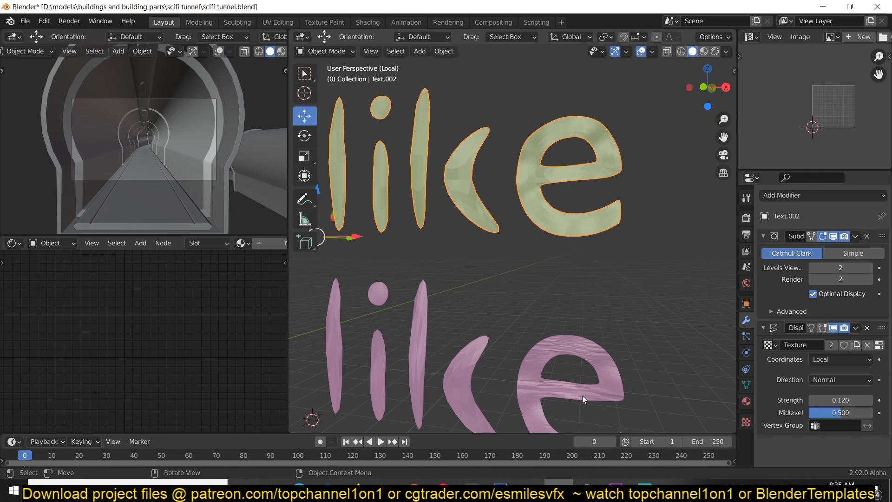
key("Tab")
key("Tab")
Step: Convert the lower "like" mesh's triangles with Tris to Quads and inspect its displaced letter e in object mode
left_click(602, 353)
key("Tab")
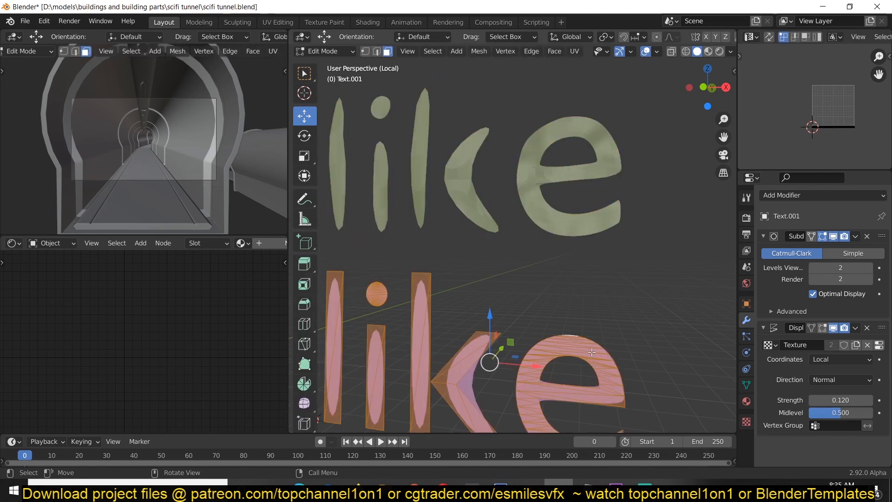
key("alt+j")
key("Tab")
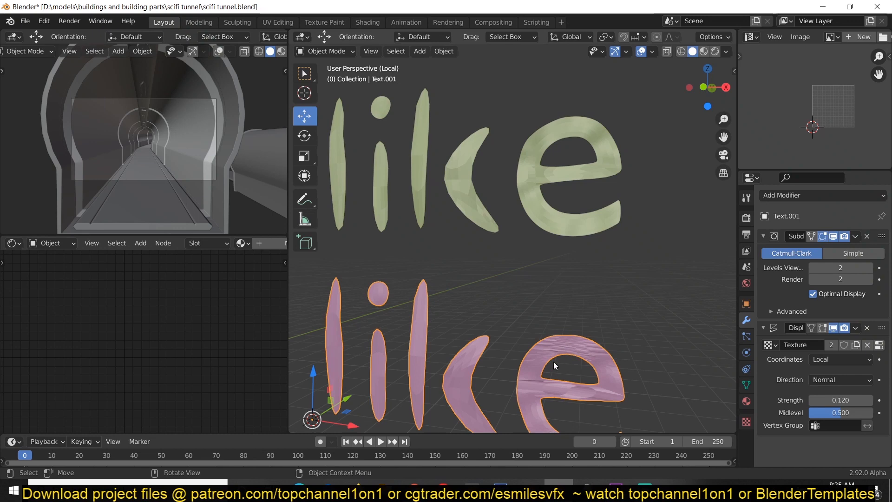
middle_click_drag(553, 361, 582, 219)
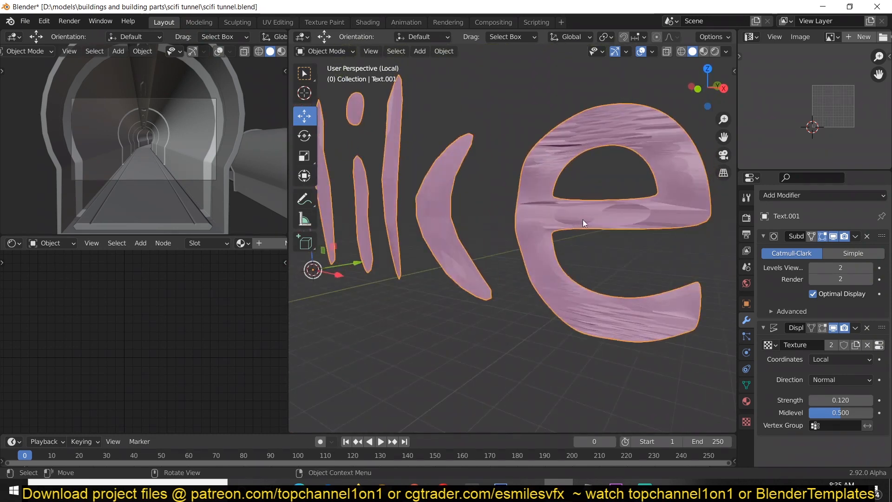
middle_click_drag(630, 191, 572, 429, "shift")
left_click(576, 191)
scroll(576, 194, "down", 5)
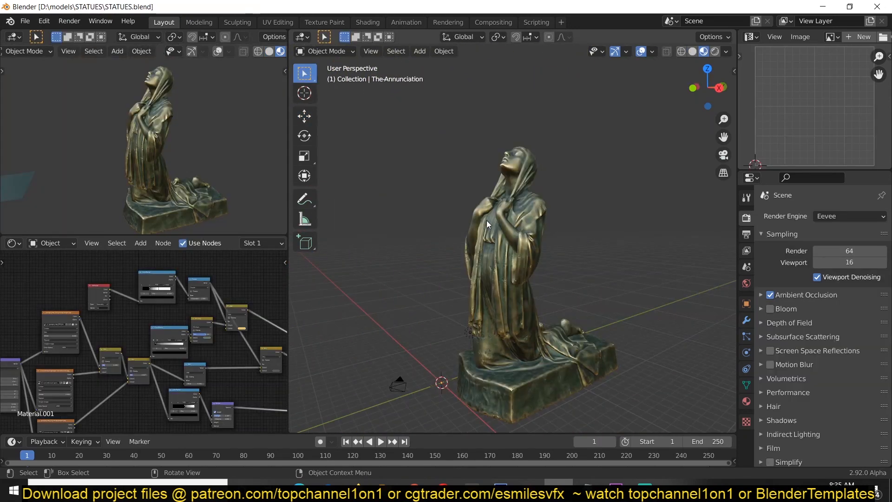
Step: Select the kneeling statue in the STATUES.blend scene and add a Decimate modifier to it
left_click(486, 220)
scroll(505, 254, "up", 2)
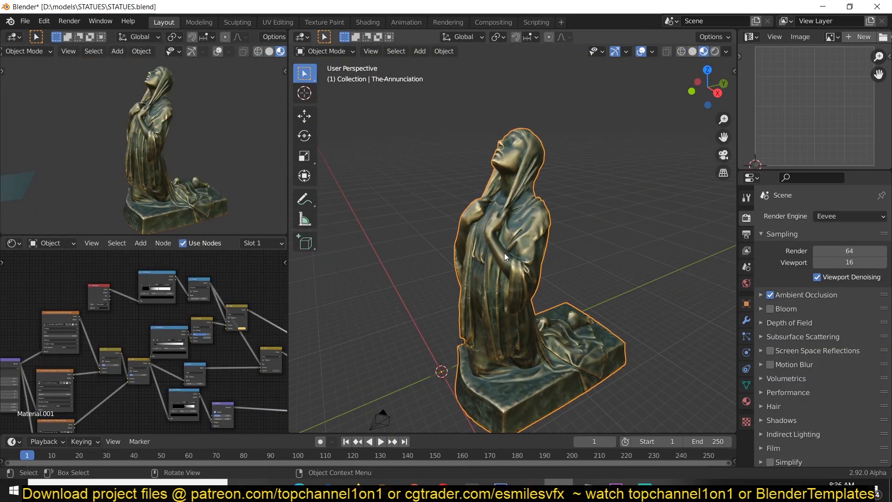
middle_click_drag(504, 253, 530, 248)
scroll(511, 243, "up", 3)
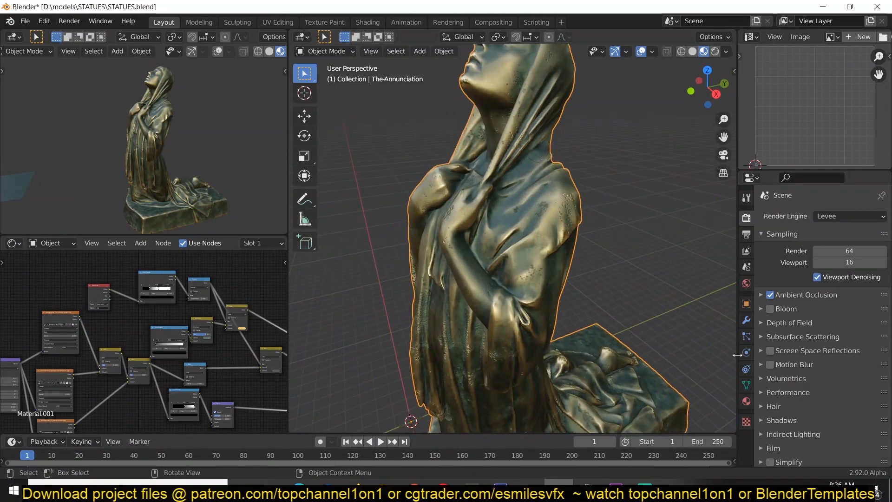
left_click(746, 320)
left_click(807, 216)
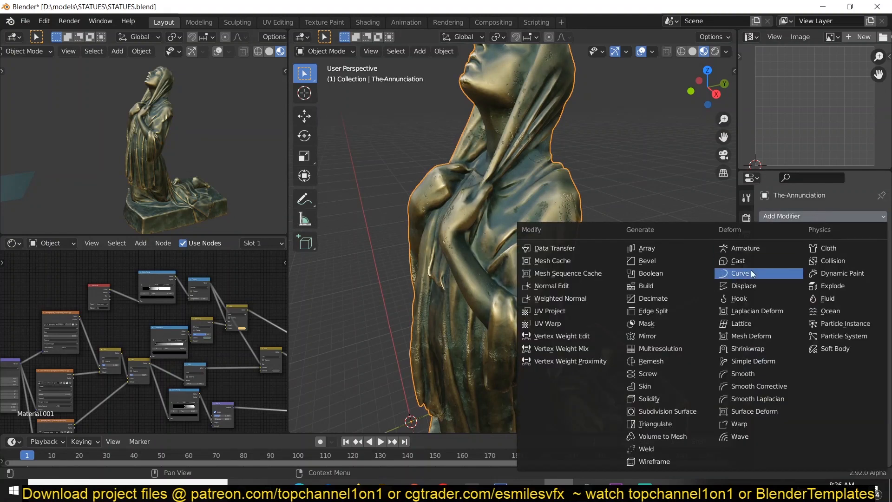
left_click(662, 298)
Step: Switch to wireframe shading and try lowering the statue's Decimate ratio to 0
key("shift+z")
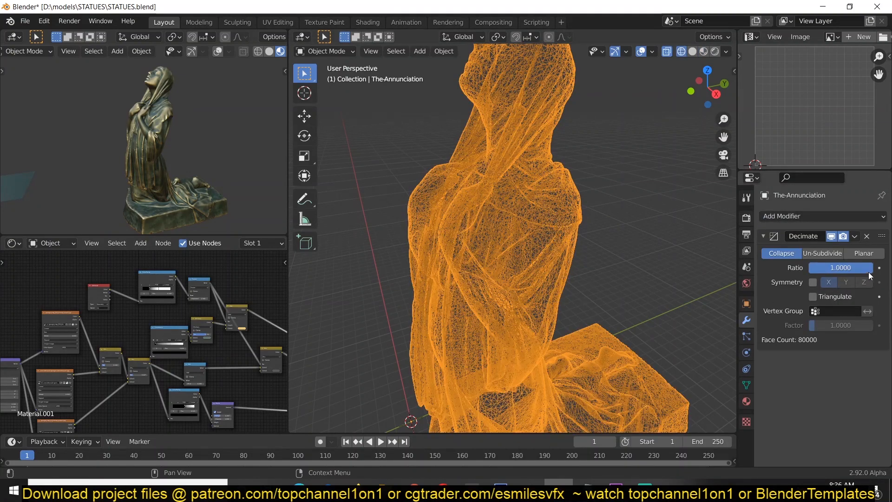
left_click_drag(840, 268, 812, 268)
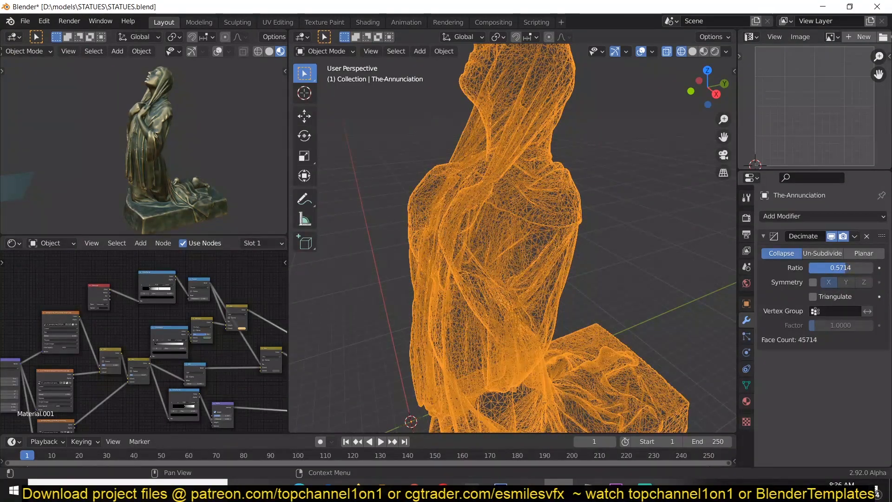
left_click_drag(647, 265, 614, 250)
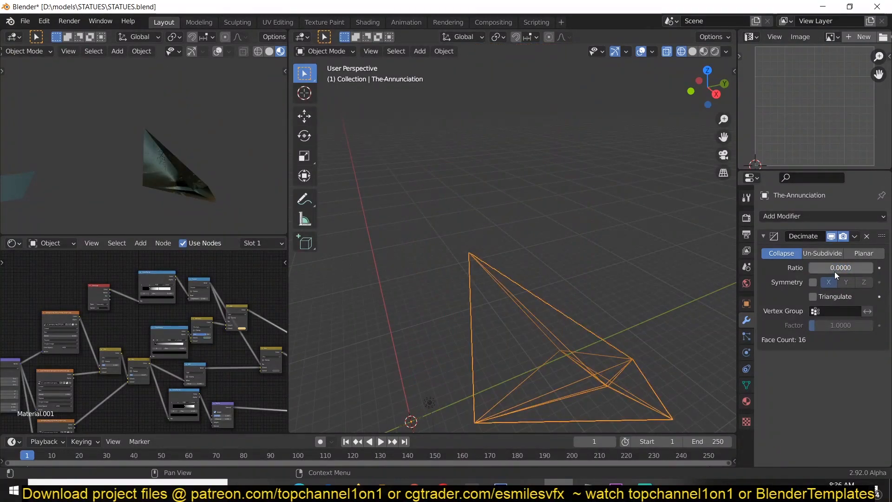
Step: Set the statue's Decimate ratio to 0.2786 and check the result in solid shading and material preview
left_click_drag(827, 267, 845, 268)
key("z")
left_click(701, 254)
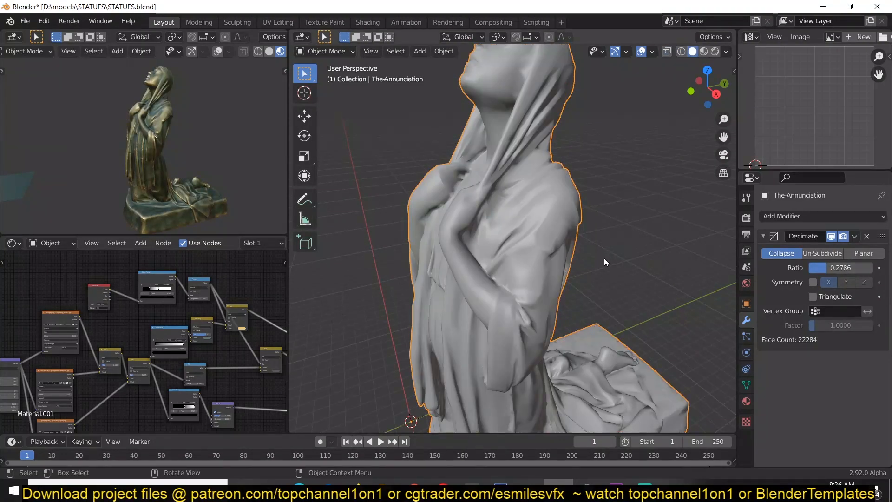
scroll(604, 257, "down", 3)
left_click(704, 51)
scroll(604, 235, "up", 4)
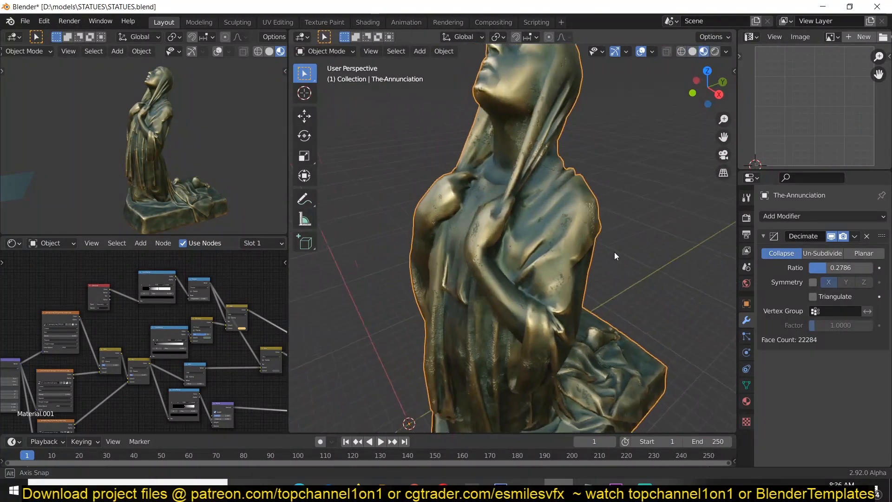
Step: Toggle the viewport display of the statue's Decimate modifier off and on to compare the original and reduced mesh
left_click(835, 236)
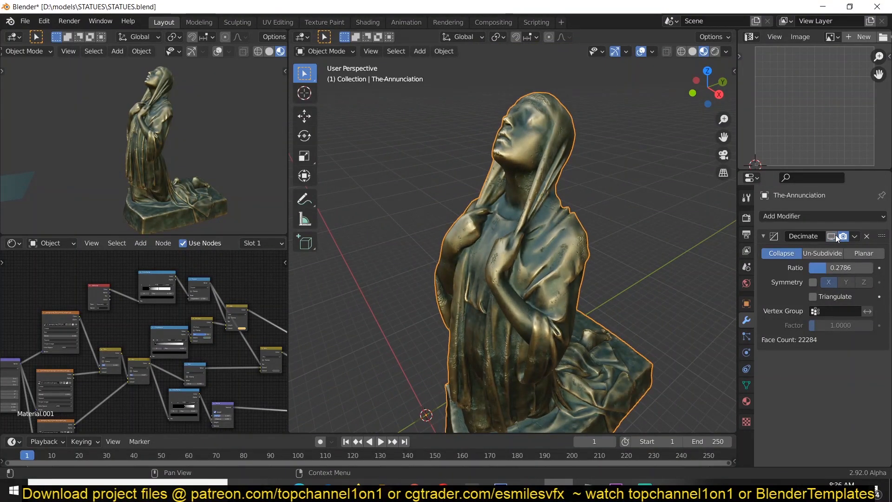
left_click(831, 236)
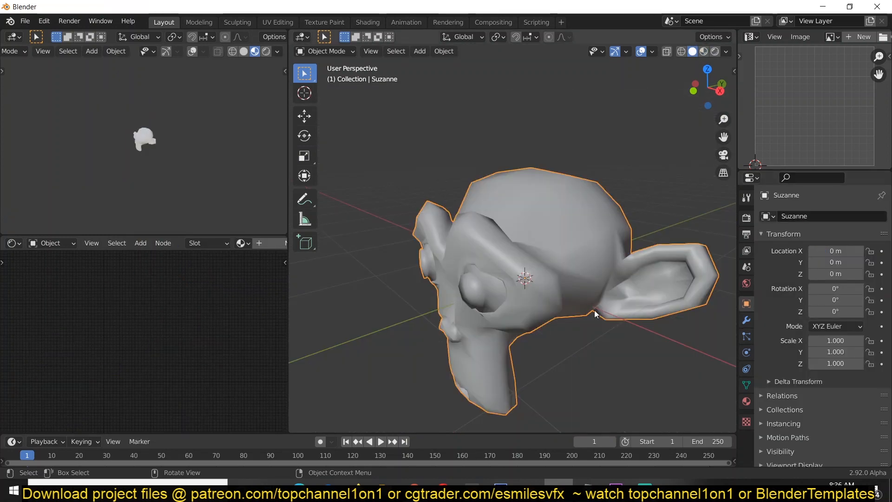
Step: Put the Suzanne monkey head into Vertex Paint mode, apply Dirty Vertex Colors and inspect the shading around the eyes
middle_click_drag(594, 311, 611, 263)
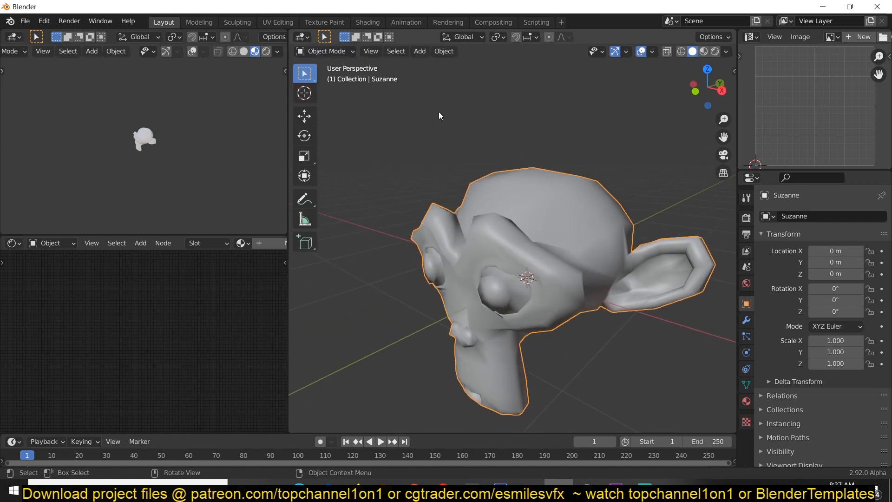
left_click(319, 48)
left_click(320, 101)
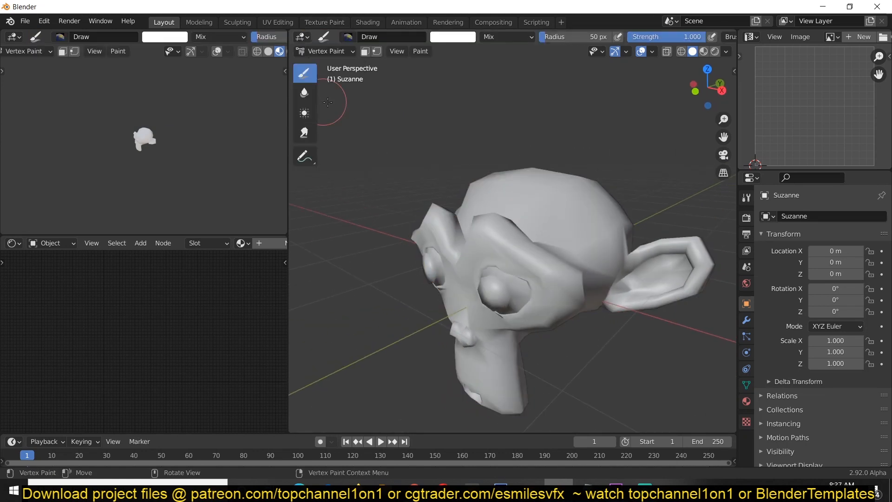
left_click(422, 52)
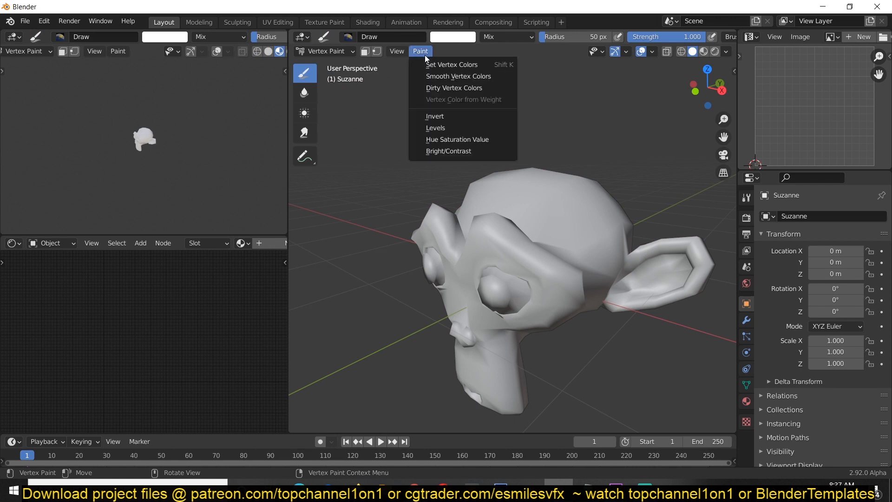
left_click(458, 88)
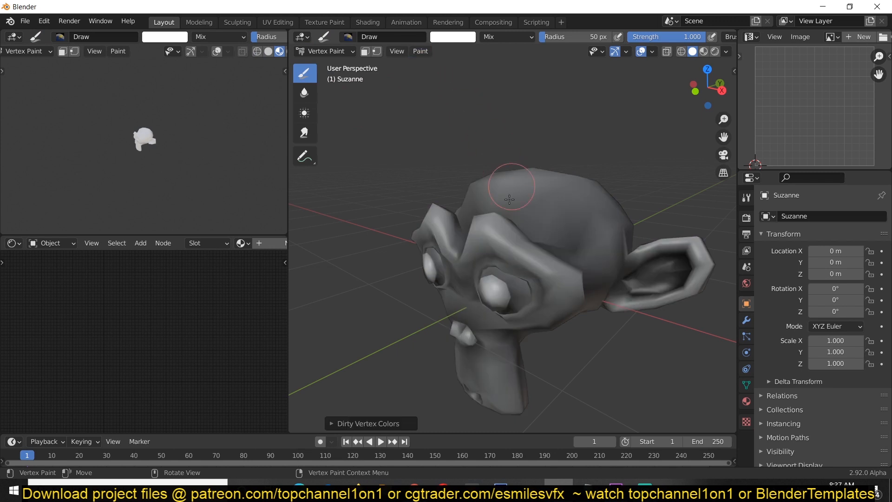
mouse_move(458, 166)
middle_mouse_down()
mouse_move(494, 215)
mouse_move(547, 199)
mouse_move(522, 265)
mouse_move(465, 241)
mouse_move(462, 219)
mouse_move(484, 210)
mouse_move(428, 216)
middle_mouse_up()
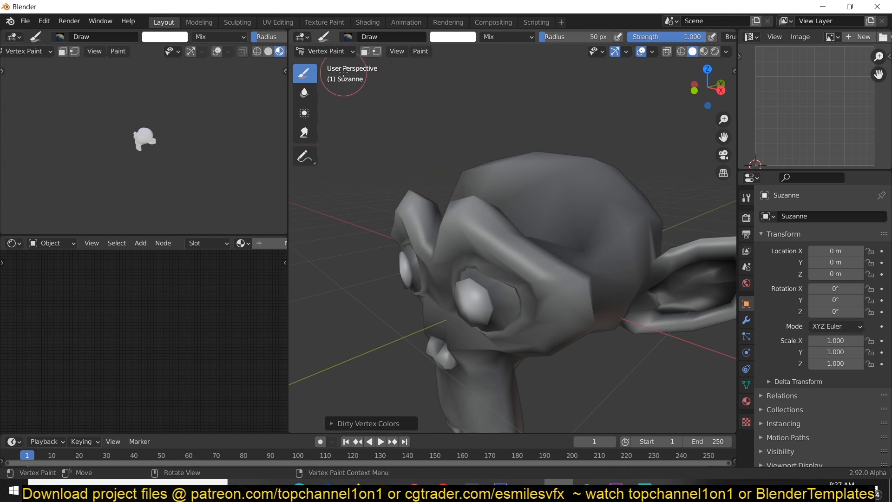
Step: Return Suzanne to Object Mode and add a Subdivision Surface modifier at level 2
left_click(344, 52)
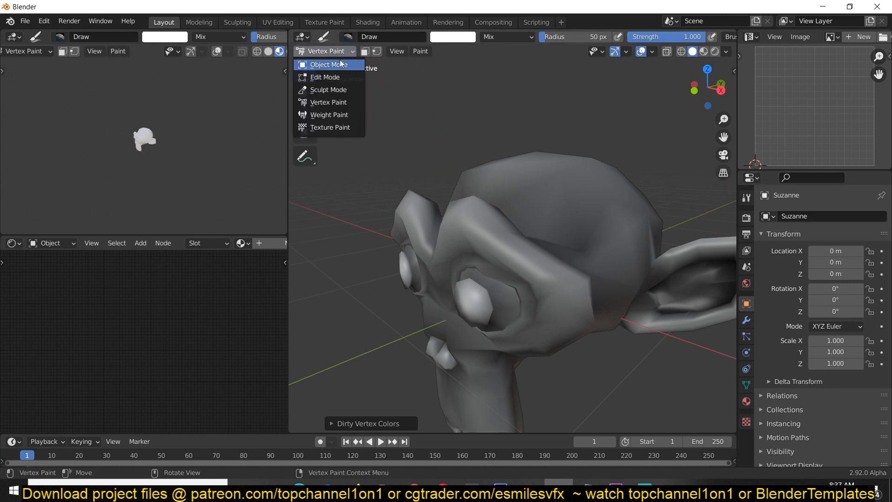
left_click(339, 61)
key("ctrl+2")
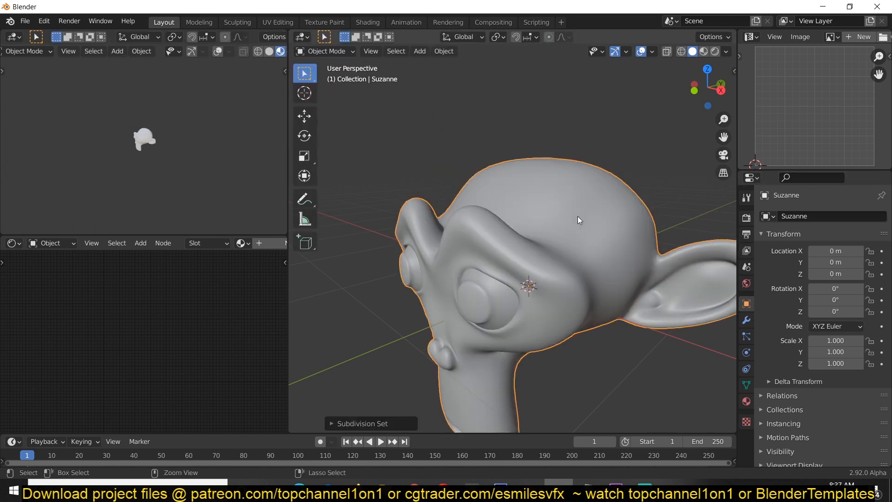
Step: Apply Suzanne's Subdivision modifier and generate Dirty Vertex Colors on the mesh in Vertex Paint mode
left_click(746, 320)
key("ctrl+a")
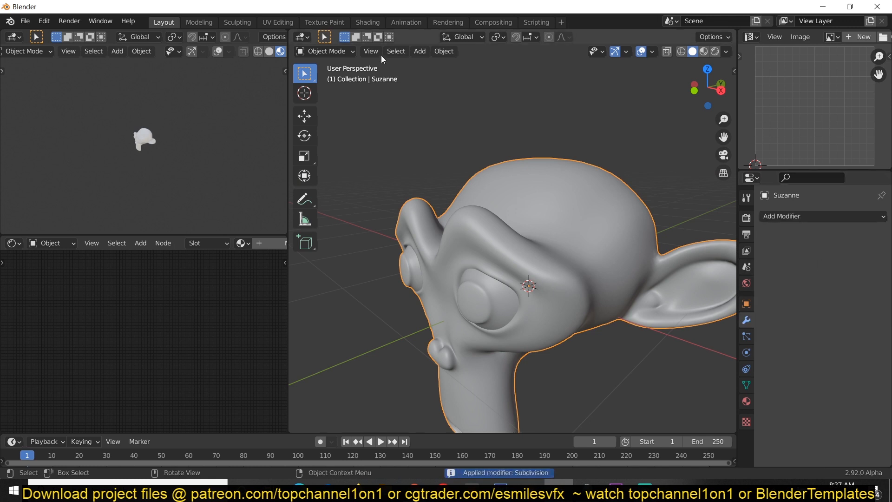
left_click(335, 52)
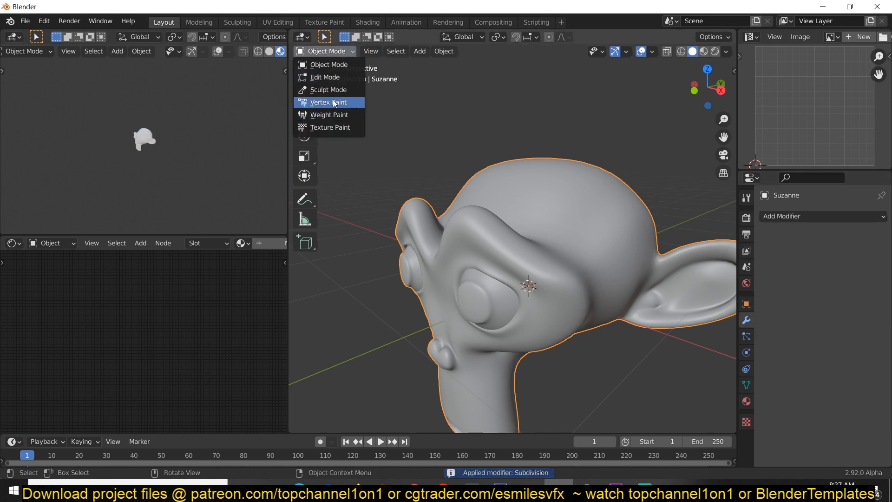
left_click(334, 103)
left_click(421, 51)
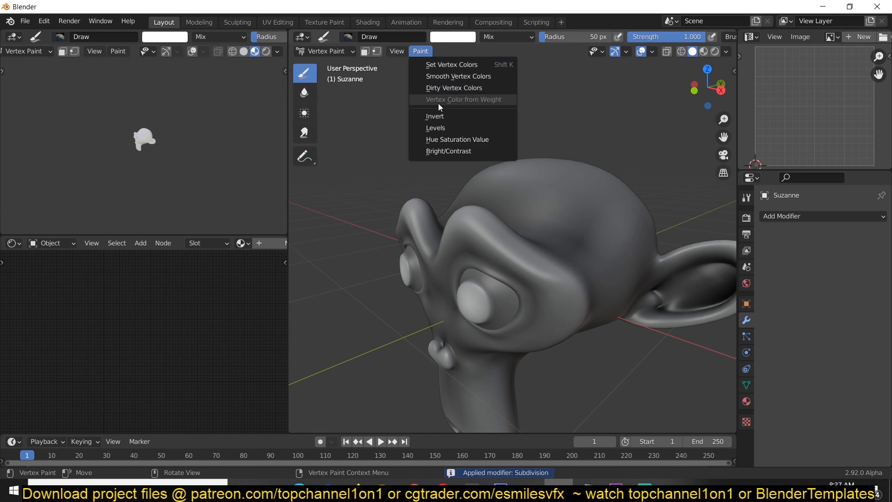
left_click(458, 86)
mouse_move(491, 159)
middle_mouse_down()
mouse_move(586, 200)
mouse_move(534, 193)
mouse_move(523, 230)
middle_mouse_up()
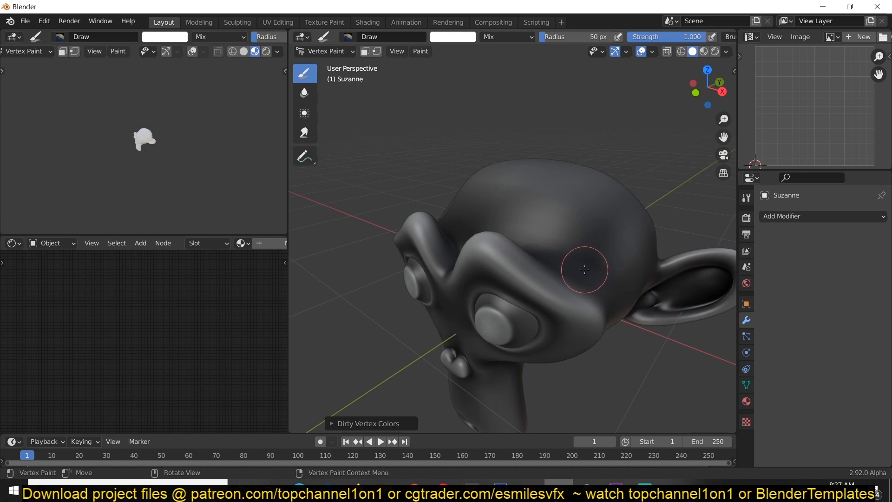
Step: Return Suzanne to Object Mode and create a new material for it
left_click(325, 51)
left_click(318, 65)
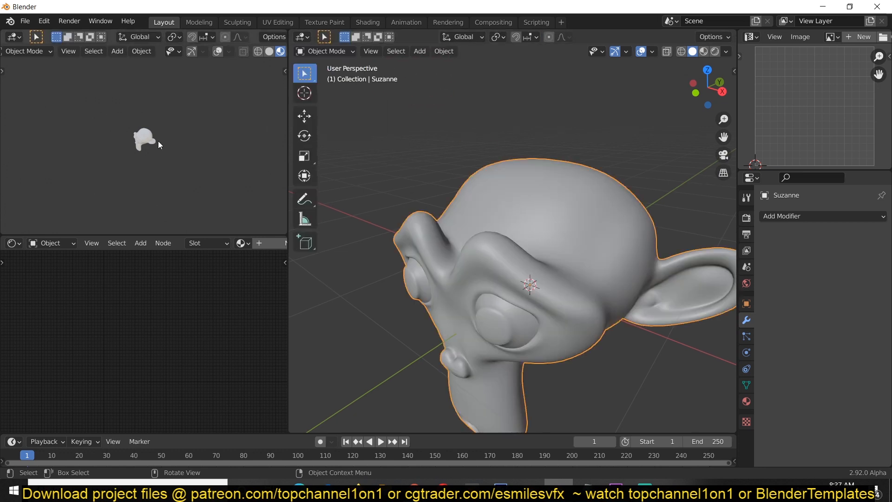
key("KP_Decimal")
left_click(270, 245)
Step: Add an Attribute node for the Col vertex colors to the material and preview its output on the model
middle_click_drag(147, 324, 199, 296)
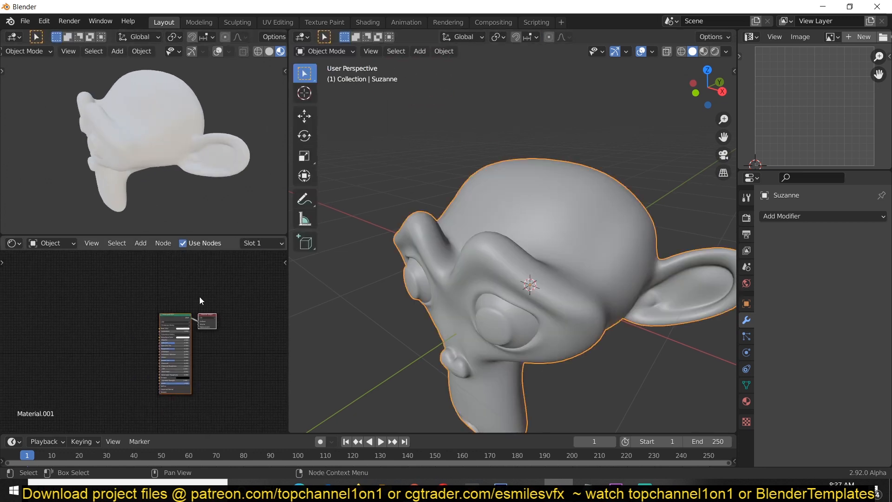
scroll(199, 297, "up", 3)
middle_click_drag(91, 306, 118, 301)
scroll(118, 301, "up", 5)
key("shift+a")
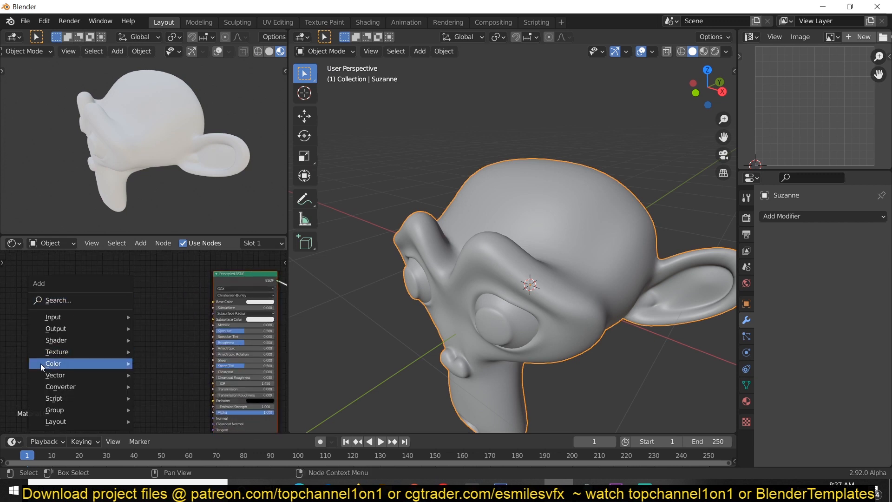
mouse_move(70, 316)
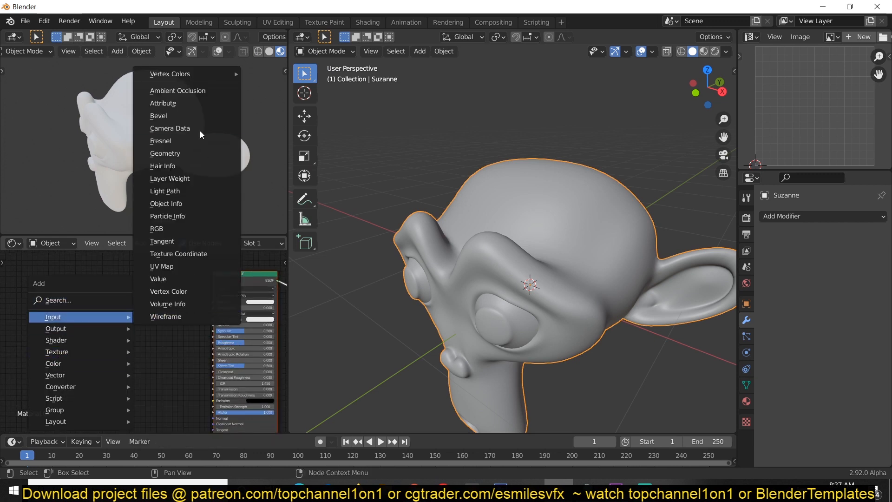
mouse_move(210, 77)
left_click(288, 73)
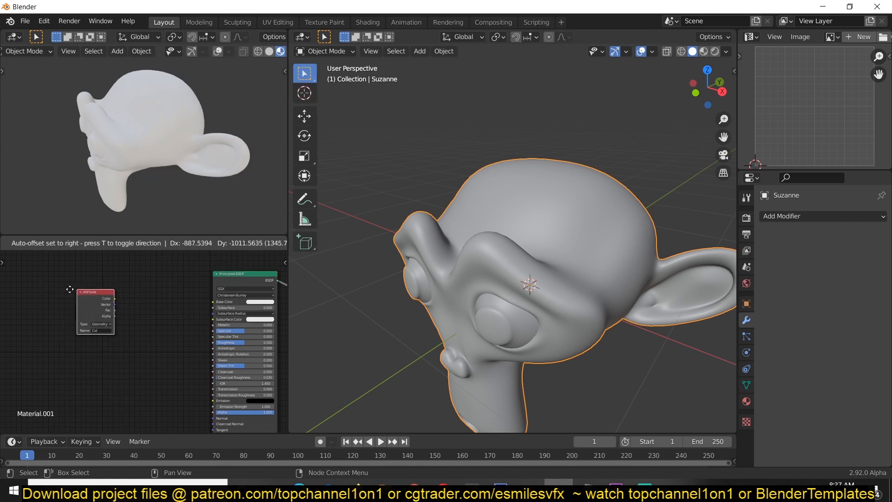
left_click(63, 289)
left_click(94, 295, "ctrl+shift")
middle_click_drag(141, 191, 191, 130)
Step: Insert a ColorRamp on the Attribute node's output and tighten its stops, with the white stop at about 0.475
left_click_drag(88, 314, 38, 313)
middle_click_drag(95, 335, 107, 335)
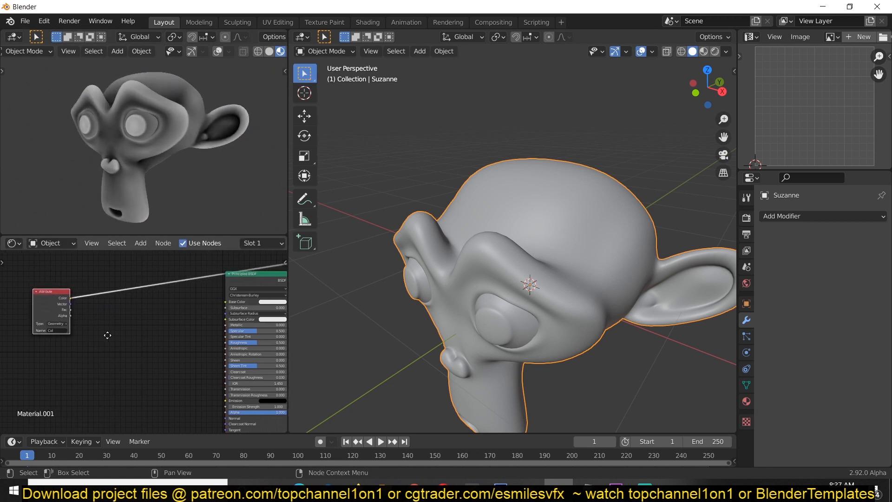
key("shift+a")
mouse_move(99, 393)
left_click(174, 258)
left_click(121, 287)
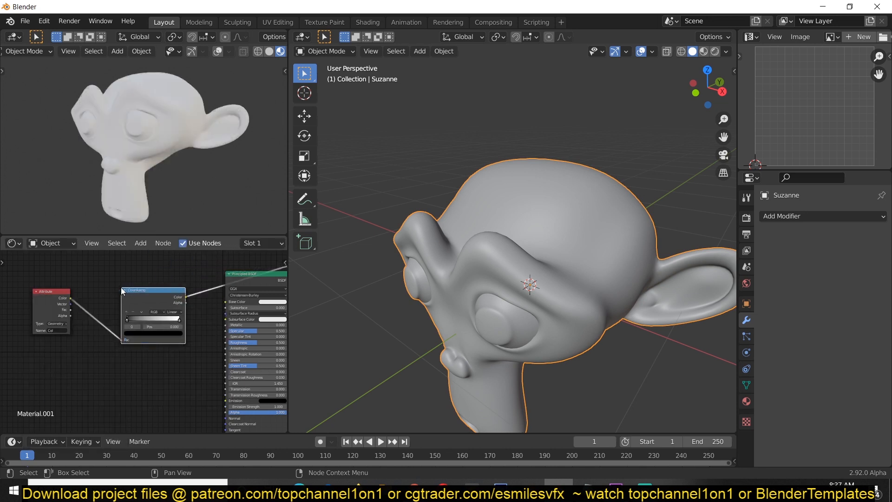
mouse_move(127, 319)
left_mouse_down()
mouse_move(166, 316)
mouse_move(152, 320)
mouse_move(117, 304)
left_mouse_up()
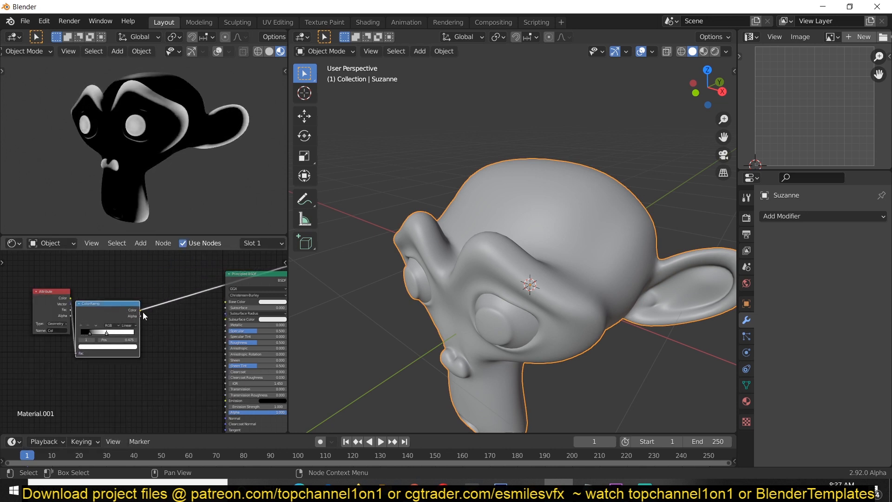
Step: Connect the ColorRamp's Color output to the Principled BSDF's Metallic input
scroll(143, 320, "up", 5)
middle_click_drag(138, 317, 92, 325)
left_click_drag(94, 303, 158, 327)
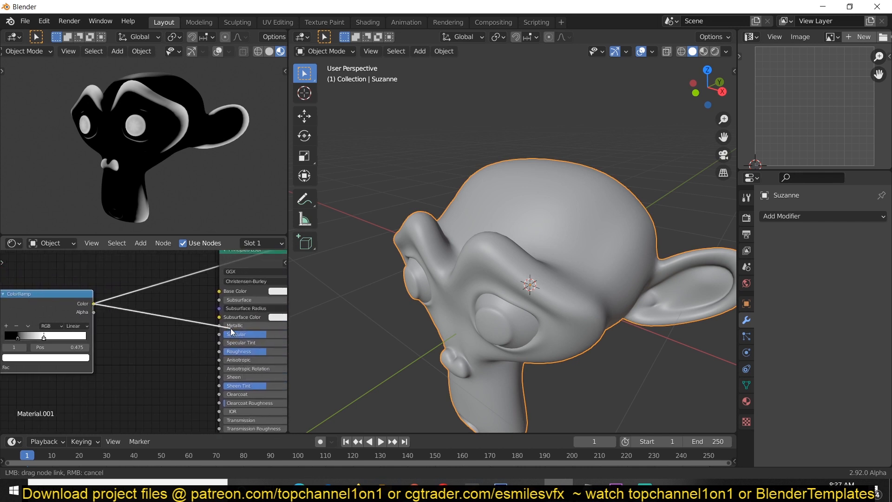
left_click_drag(230, 331, 230, 329)
middle_click_drag(237, 260, 215, 284)
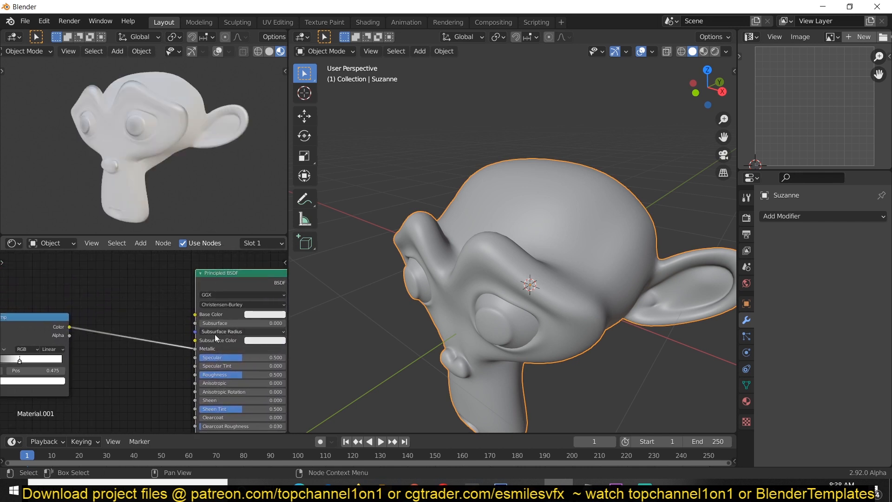
Step: Add a MixRGB node with the ColorRamp's Color driving its Fac and its output feeding the Principled BSDF's Base Color
middle_click_drag(168, 181, 159, 188)
scroll(186, 297, "up", 2)
middle_click_drag(203, 347, 196, 329)
middle_click_drag(115, 303, 99, 344)
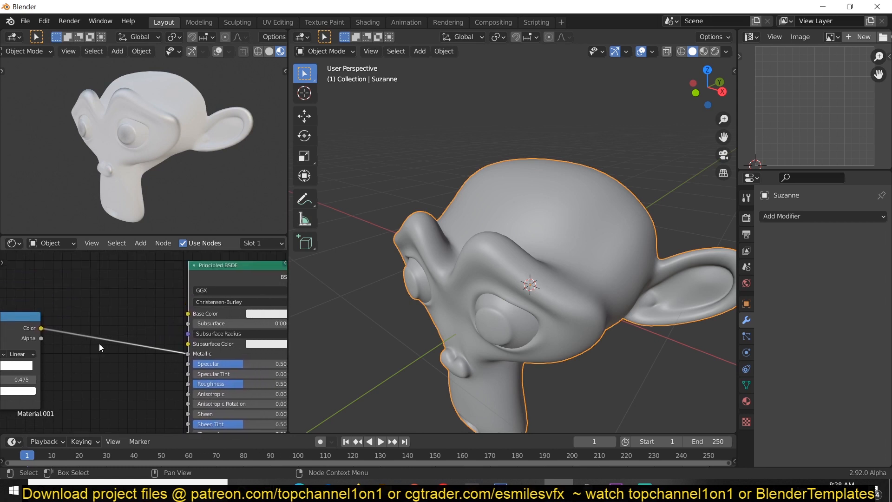
key("shift+a")
mouse_move(58, 290)
left_click(140, 352)
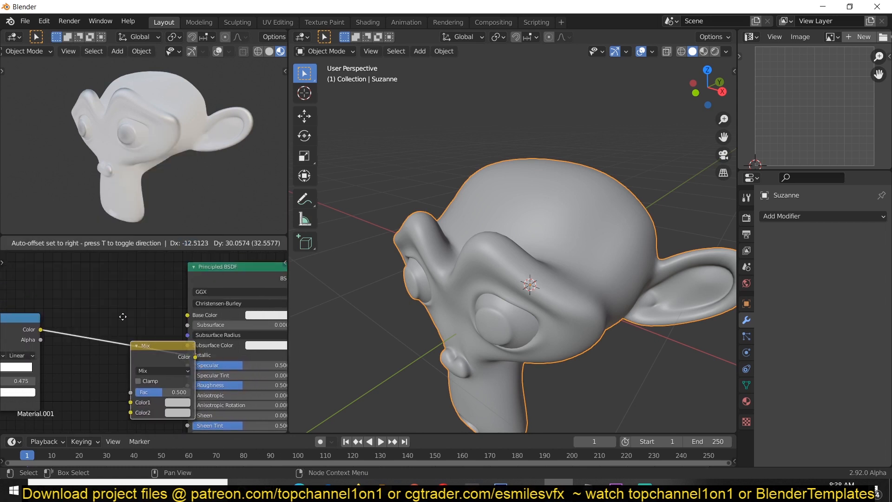
left_click(97, 265)
left_click_drag(37, 330, 87, 294)
left_click_drag(151, 259, 164, 320)
Step: Set the base color Mix node's Color1 to red and Color2 to white, and lower the shader's Roughness to its minimum
left_click(142, 303)
mouse_move(171, 205)
left_mouse_down()
mouse_move(177, 186)
mouse_move(180, 216)
mouse_move(161, 239)
left_mouse_up()
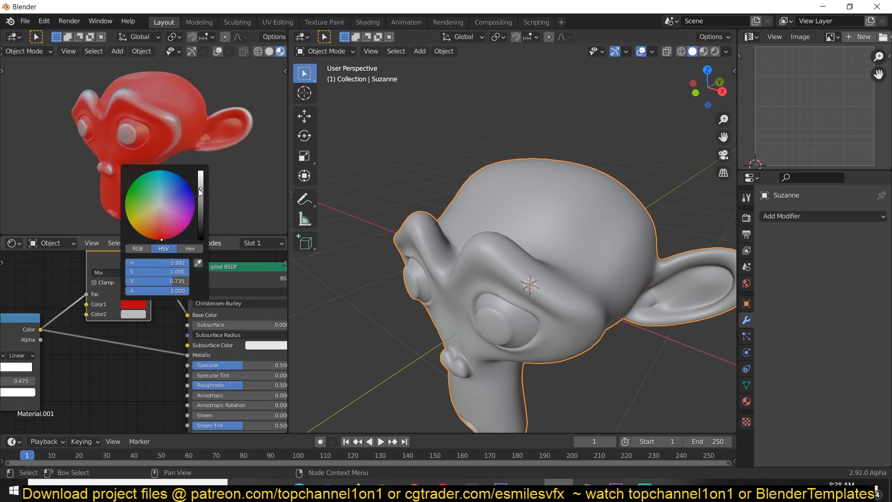
left_click_drag(201, 190, 201, 172)
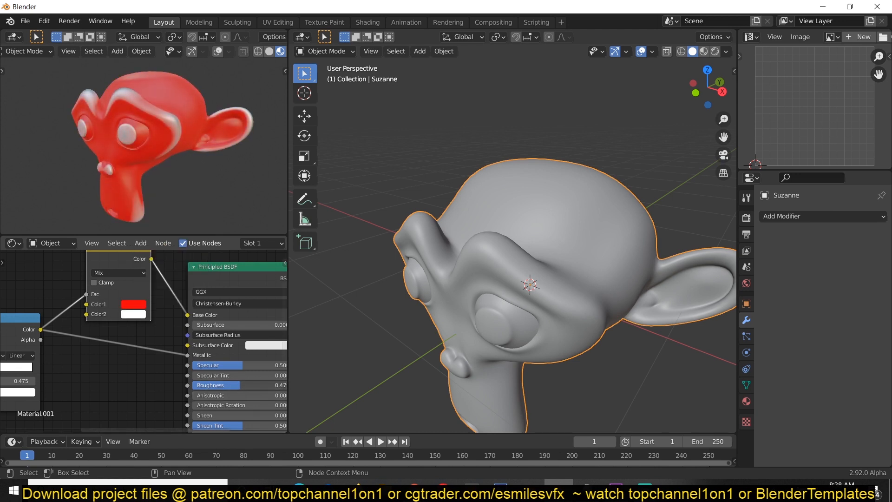
left_click_drag(240, 385, 192, 385)
scroll(200, 187, "up", 1)
middle_click_drag(108, 351, 124, 342)
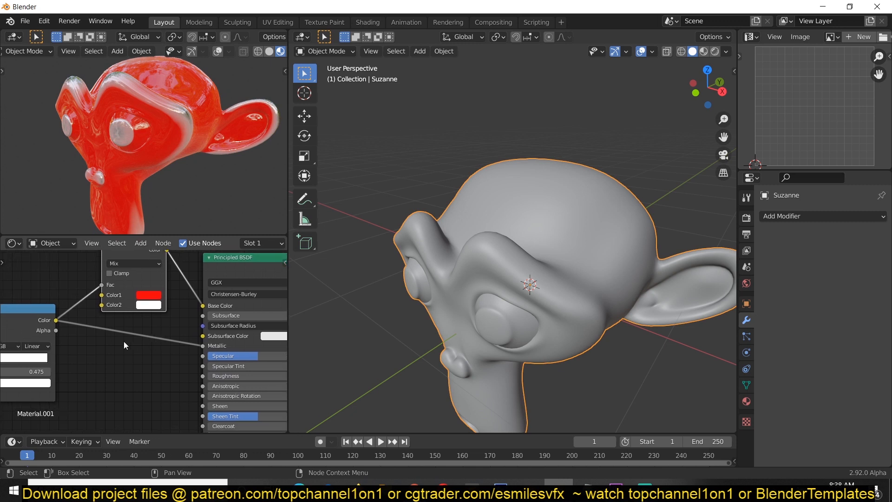
Step: Route the ColorRamp's Color through an Invert node into Roughness and move the ramp's white stop to 0.250
left_click_drag(33, 324, 210, 378)
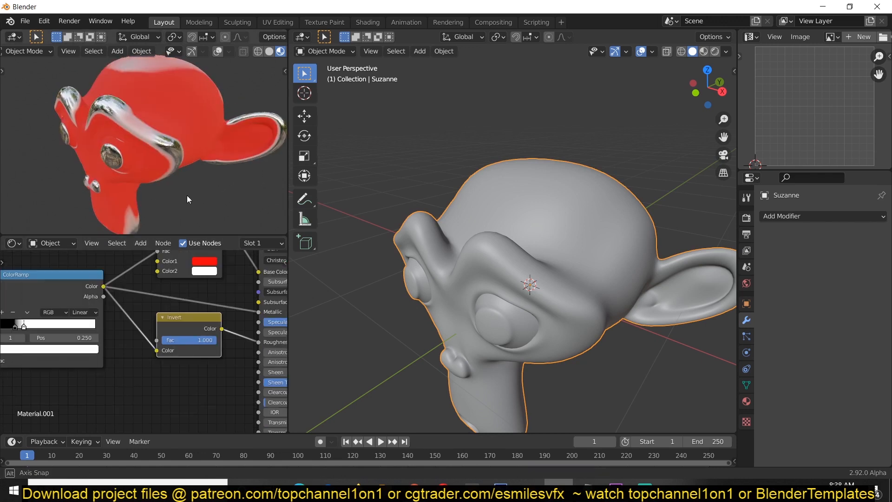
middle_click_drag(186, 195, 126, 187)
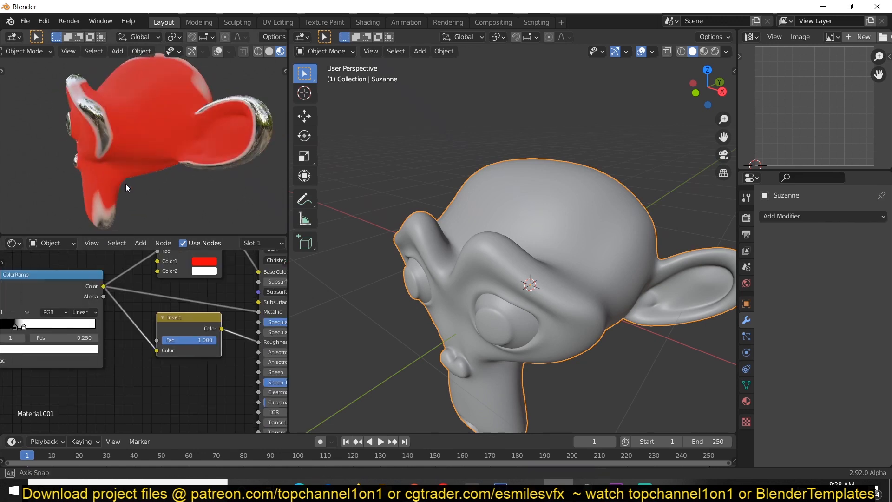
middle_click_drag(178, 344, 190, 349)
middle_click_drag(127, 327, 149, 335)
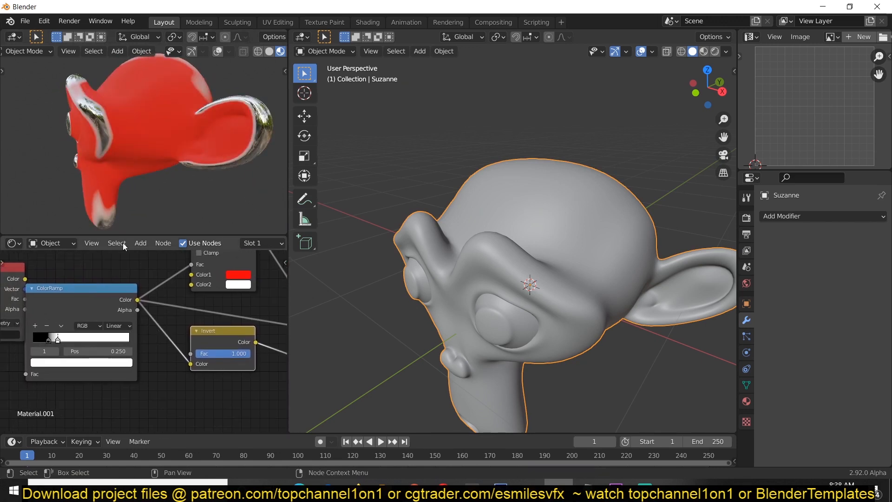
Step: Set Color1 and Color2 of the Mix node that drives Roughness to mid greys
middle_click_drag(137, 188, 209, 144)
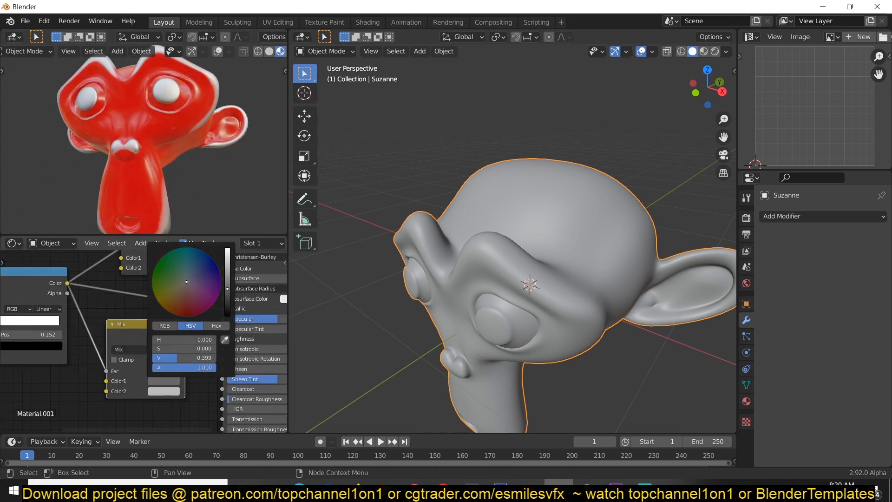
left_click_drag(227, 289, 228, 280)
left_click(169, 392)
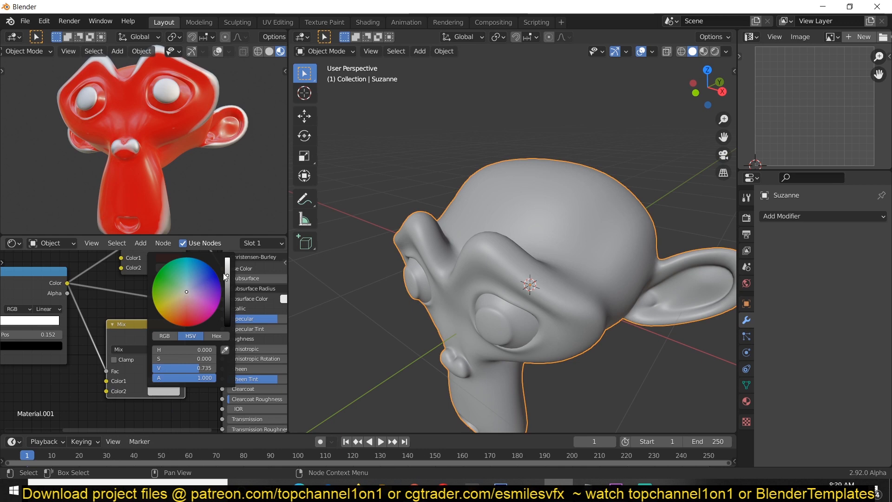
scroll(162, 347, "down", 3)
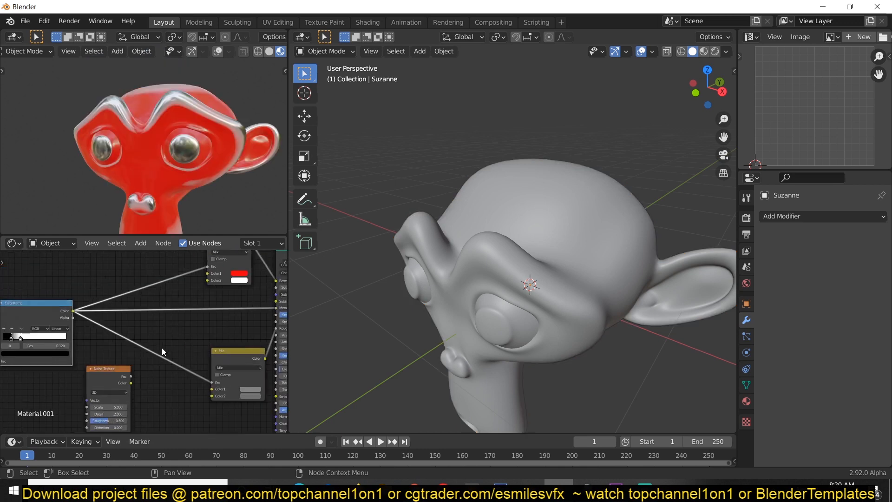
Step: Move the Noise Texture node below the ColorRamp and add a MixRGB node beside it
scroll(162, 348, "up", 1)
middle_click_drag(133, 342, 158, 316)
middle_click_drag(186, 153, 158, 165)
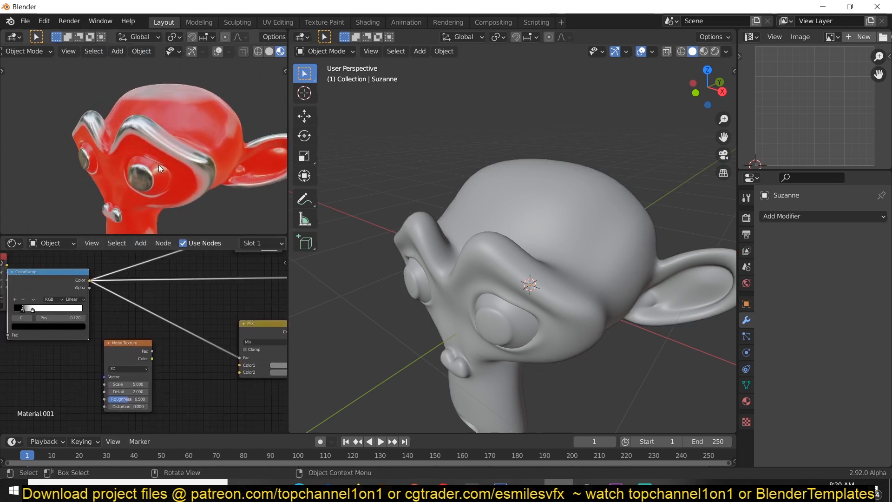
scroll(159, 165, "up", 3)
left_click_drag(118, 342, 53, 367)
key("shift+a")
mouse_move(71, 367)
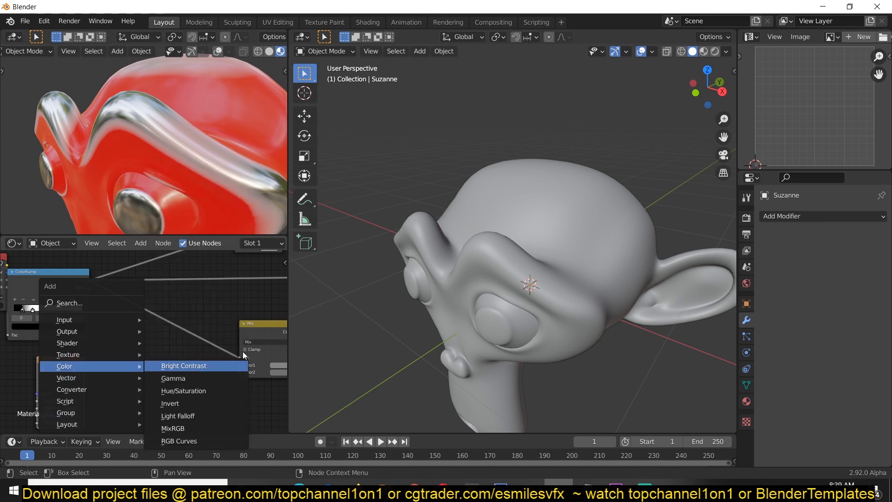
left_click(205, 426)
left_click(138, 367)
Step: Connect the Noise Texture's Fac to the new Mix node's Color1 and the ColorRamp's Color to its Color2
middle_click_drag(143, 358, 156, 330)
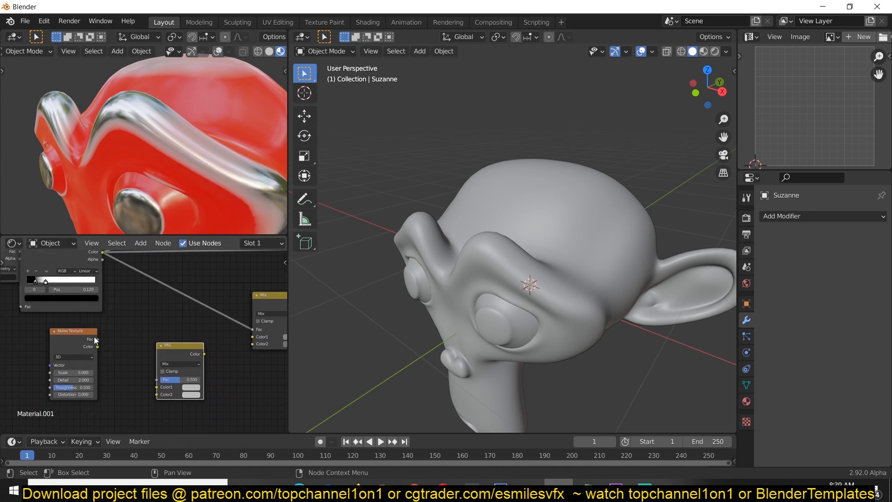
left_click_drag(83, 341, 157, 387)
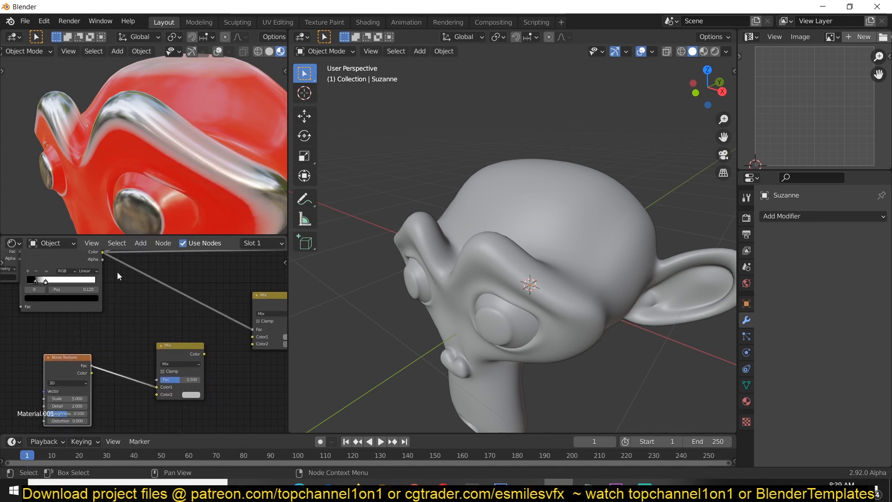
left_click_drag(104, 252, 158, 395)
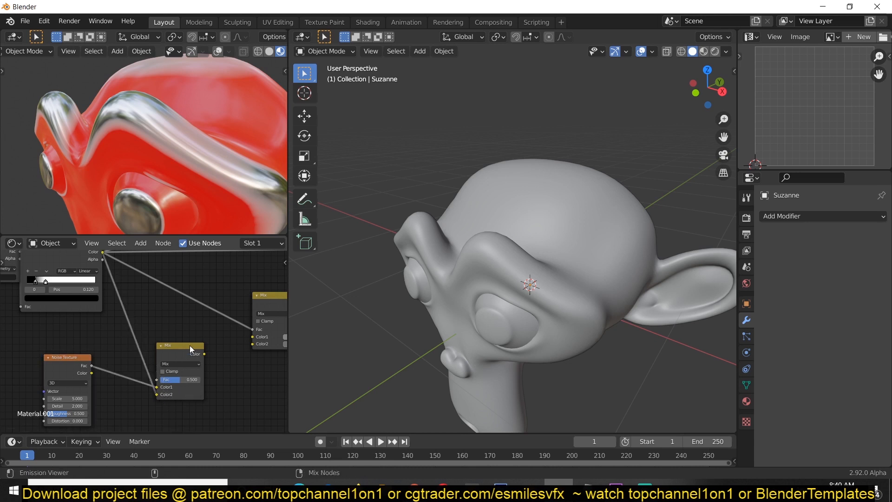
Step: Preview the new Mix node's output on the model and set its blending mode to Color Burn
left_click(188, 347, "ctrl+shift")
left_click(178, 364)
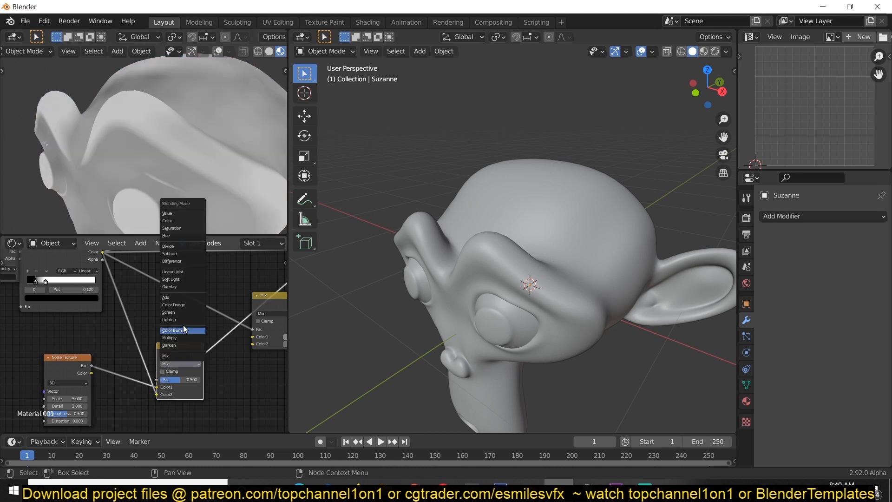
left_click(174, 331)
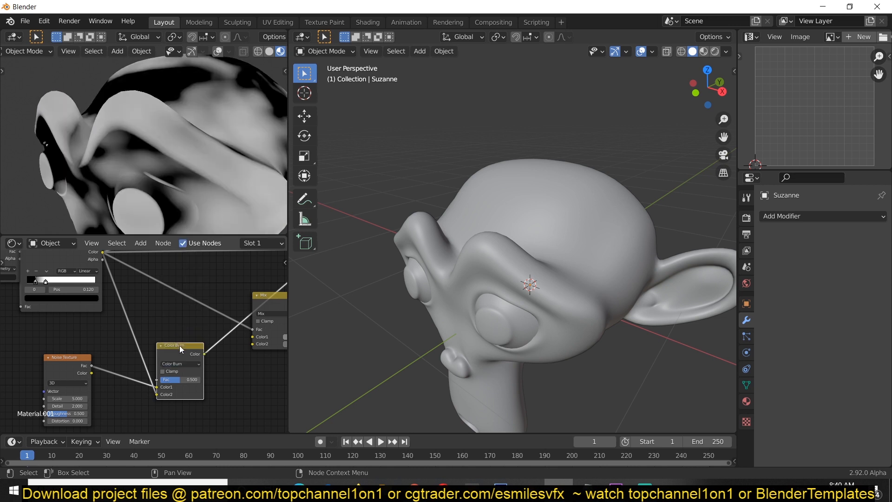
Step: Set the Noise Texture's Scale to 20 and the Color Burn node's Fac to 1.000
left_click_drag(178, 380, 190, 380)
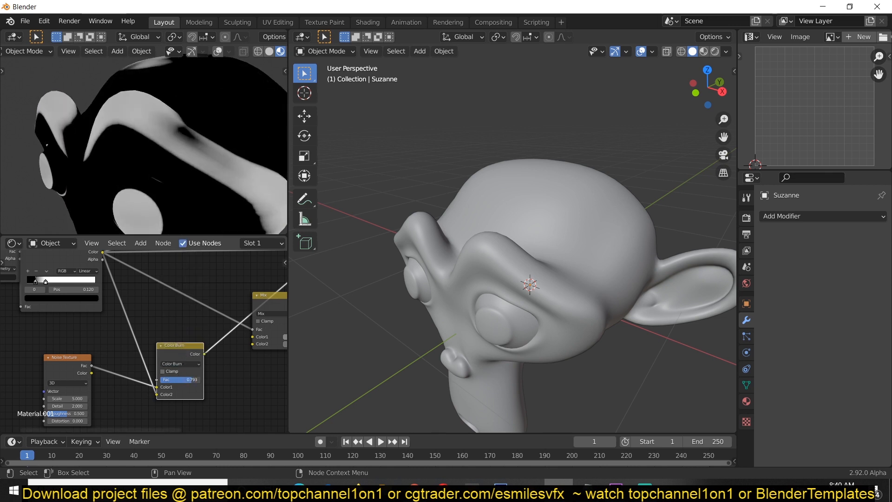
left_click_drag(68, 398, 110, 399)
left_click_drag(194, 380, 202, 381)
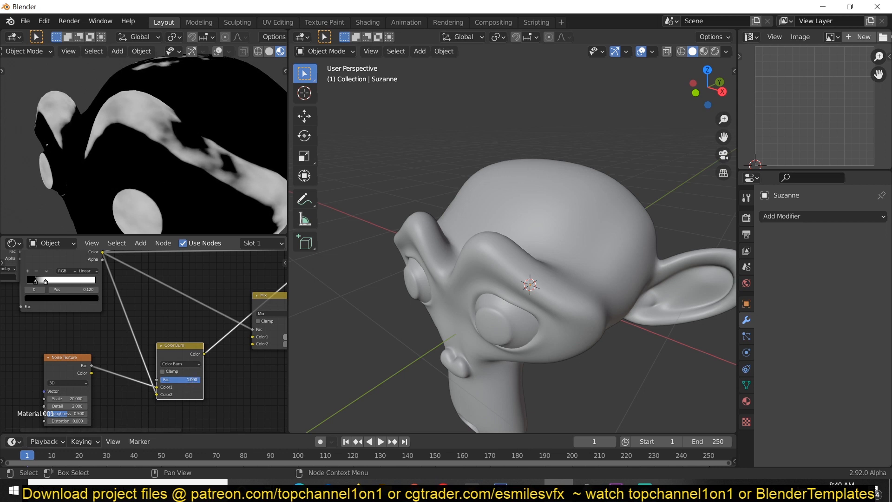
mouse_move(200, 353)
middle_mouse_down()
mouse_move(131, 384)
mouse_move(111, 418)
middle_mouse_up()
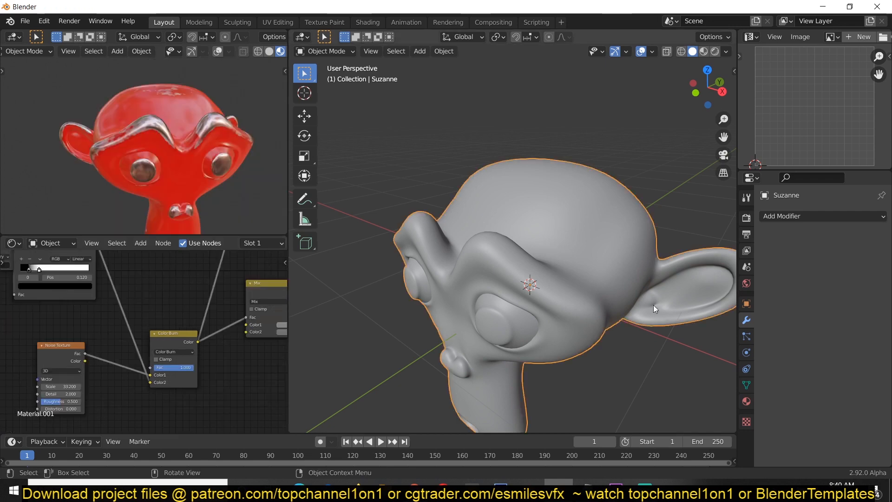
Step: Show the material preview in the large viewport with the whole Suzanne in view
left_click(703, 51)
middle_click_drag(643, 135, 668, 144)
middle_click_drag(629, 200, 612, 280, "shift")
scroll(601, 302, "down", 3)
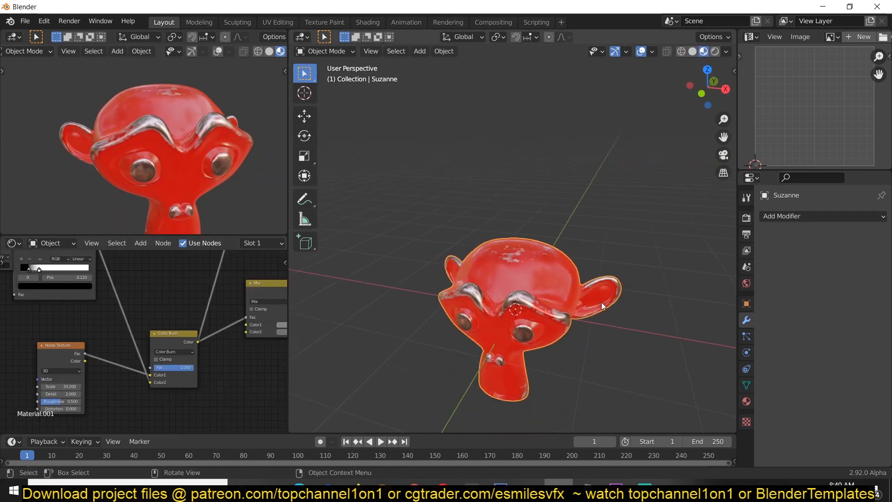
Step: Duplicate Suzanne, scale the copy down and move it along the Y axis behind the original
key("shift+d")
key("s")
left_click(565, 354)
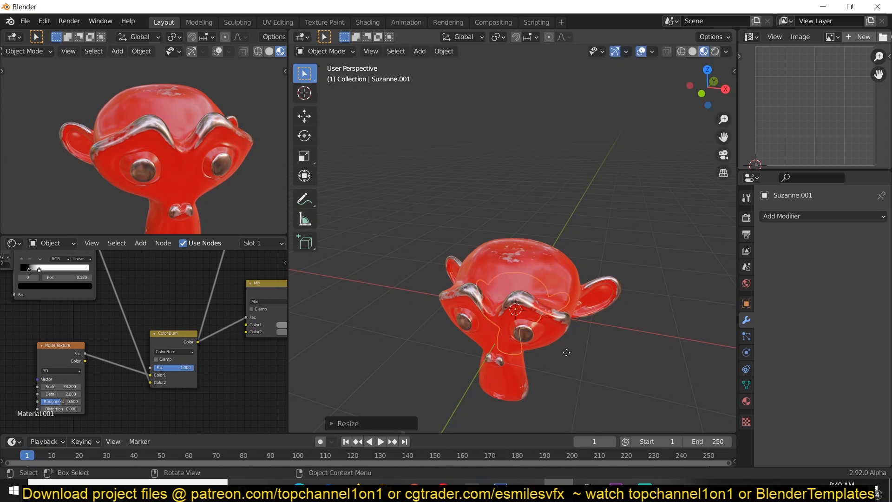
key("g")
key("y")
left_click(587, 300)
middle_click_drag(588, 299, 584, 280)
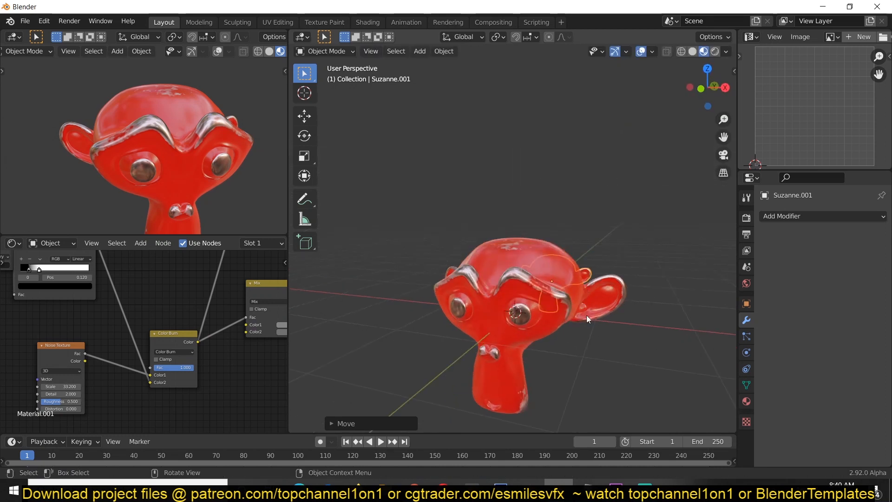
Step: Select the small Suzanne copy by its visible ear behind the original's head and nudge its position
left_click(576, 277)
left_click(577, 276)
left_click(595, 273)
left_click(585, 273)
left_click(579, 274)
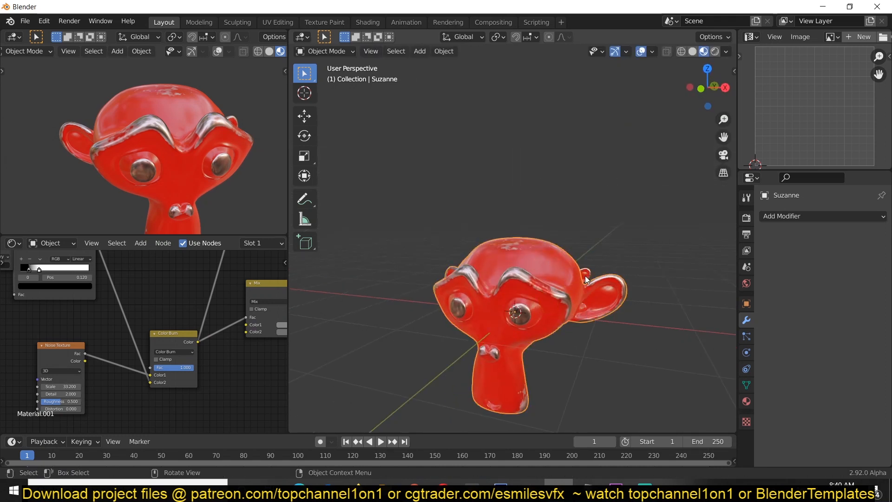
left_click(587, 274)
key("g")
left_click(580, 273)
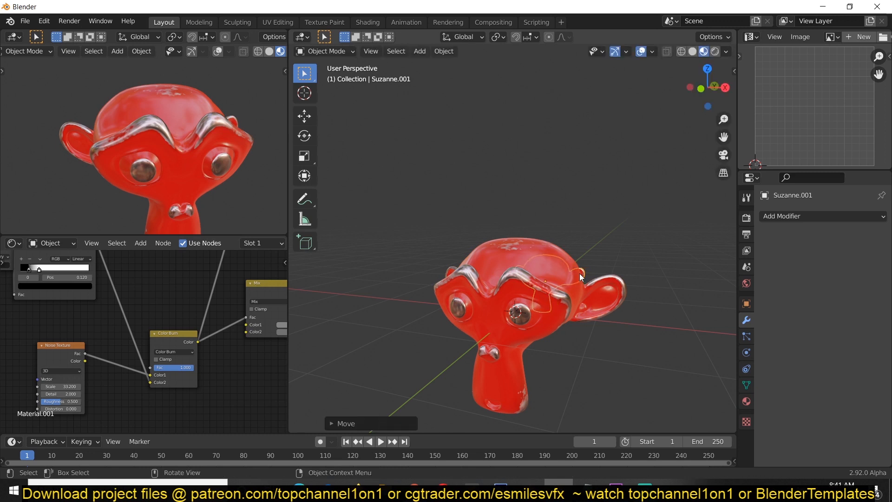
key("g")
left_click(580, 276)
Step: Pick Suzanne.001 from the list of overlapping objects at the original's head
middle_click_drag(654, 333, 531, 272)
left_click(541, 292)
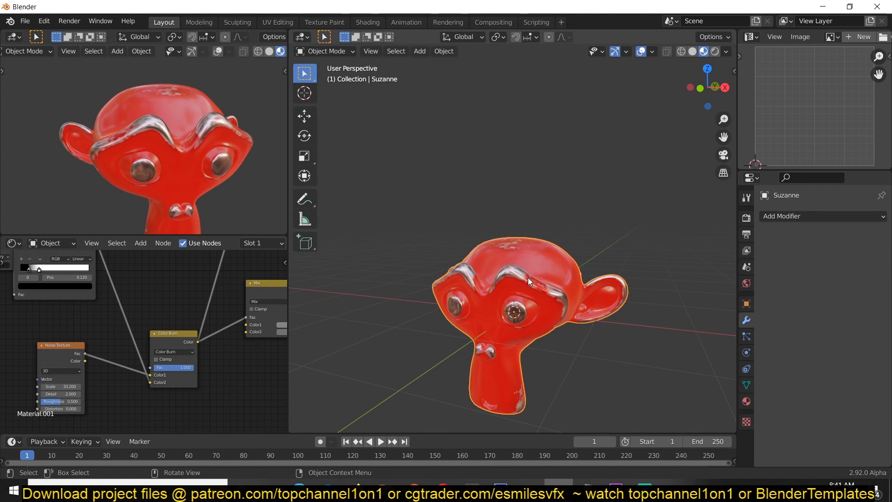
left_click(528, 277, "alt")
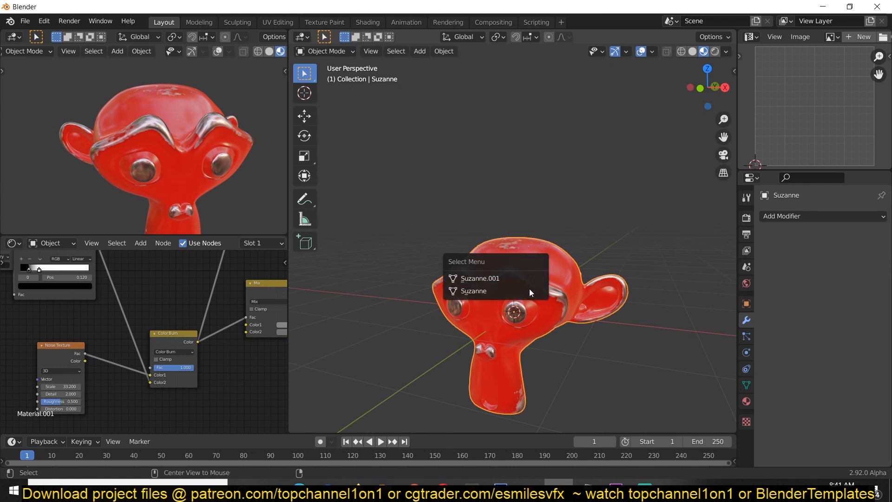
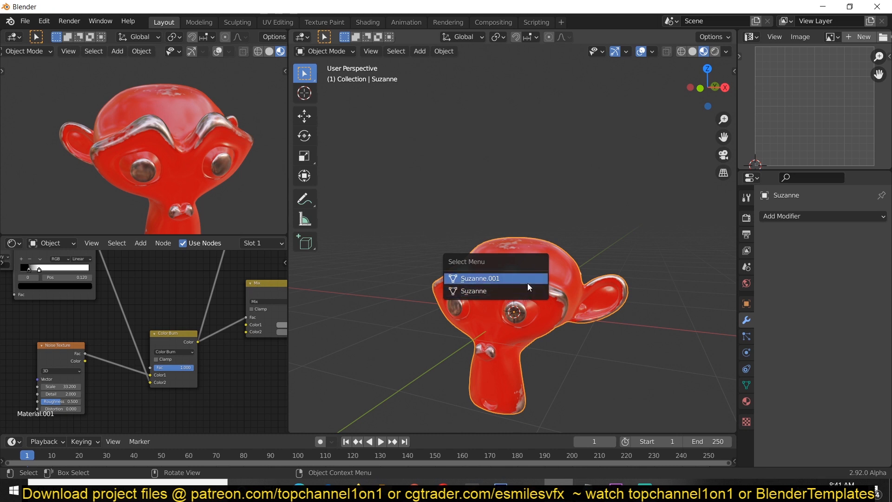
left_click(528, 278)
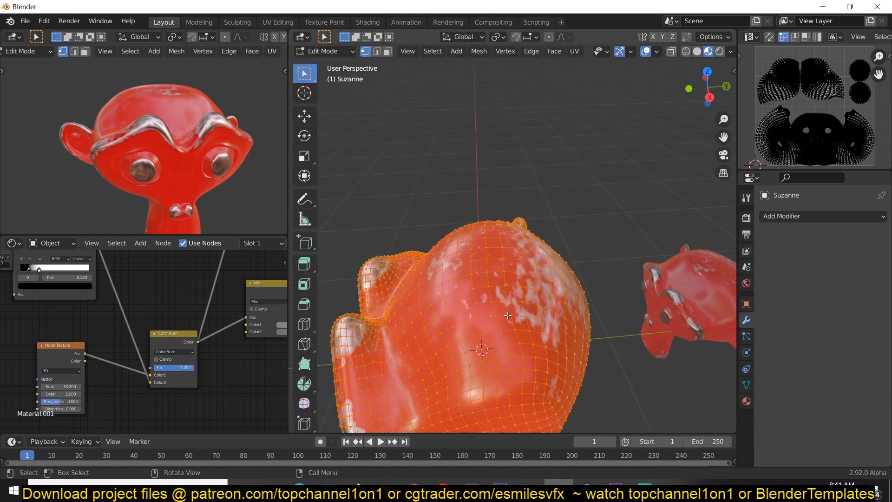
Step: Grow the selection from a single face on top of Suzanne's head, and shrink it until no face is selected
middle_click_drag(473, 298, 496, 287)
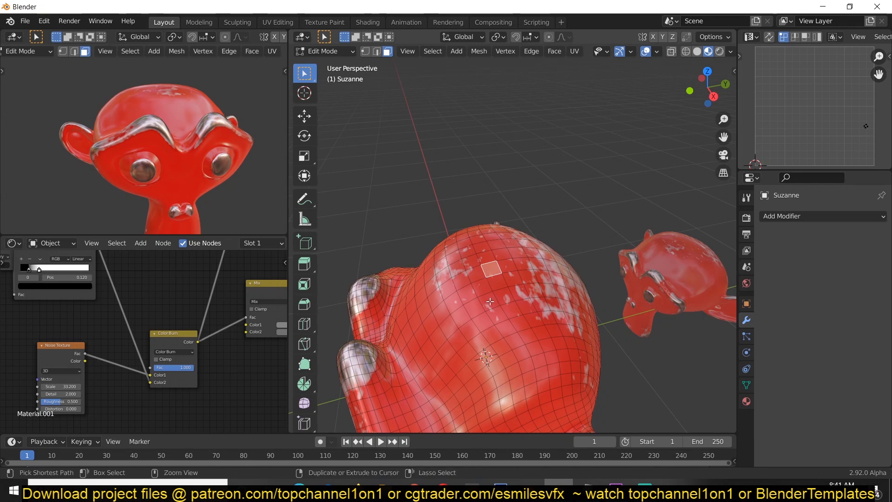
key("ctrl+KP_Add")
key("ctrl+KP_Add")
key("ctrl+KP_Add")
key("ctrl+KP_Add")
key("ctrl+KP_Add")
key("ctrl+KP_Subtract")
key("ctrl+KP_Subtract")
key("ctrl+KP_Subtract")
key("ctrl+KP_Subtract")
key("ctrl+KP_Subtract")
key("ctrl+KP_Subtract")
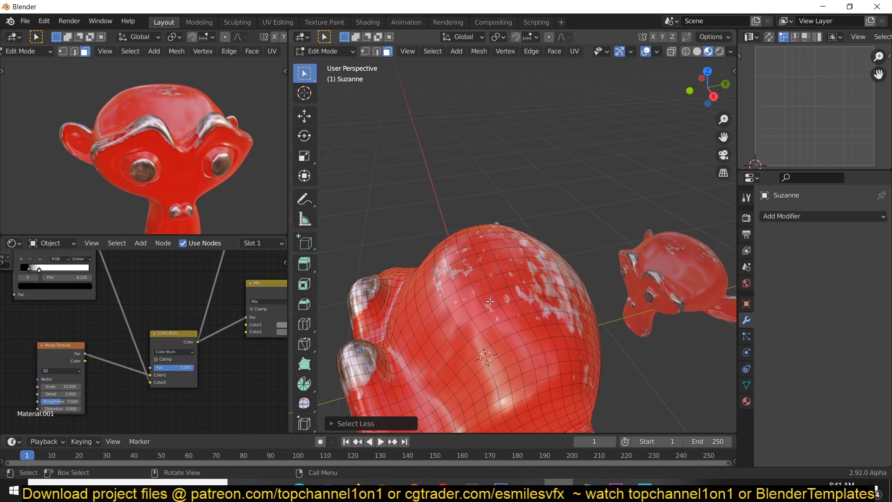
Step: Select random faces across Suzanne's mesh and adjust the Select Random settings
middle_click_drag(511, 327, 519, 263)
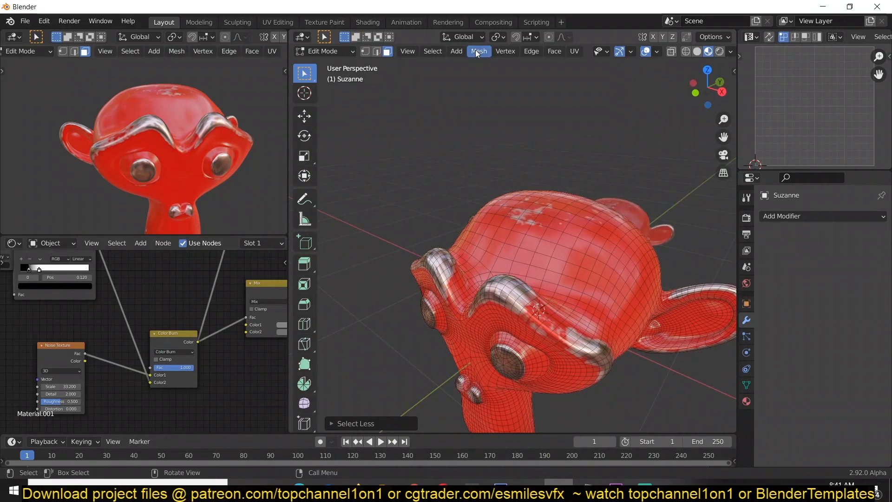
left_click(475, 49)
mouse_move(432, 51)
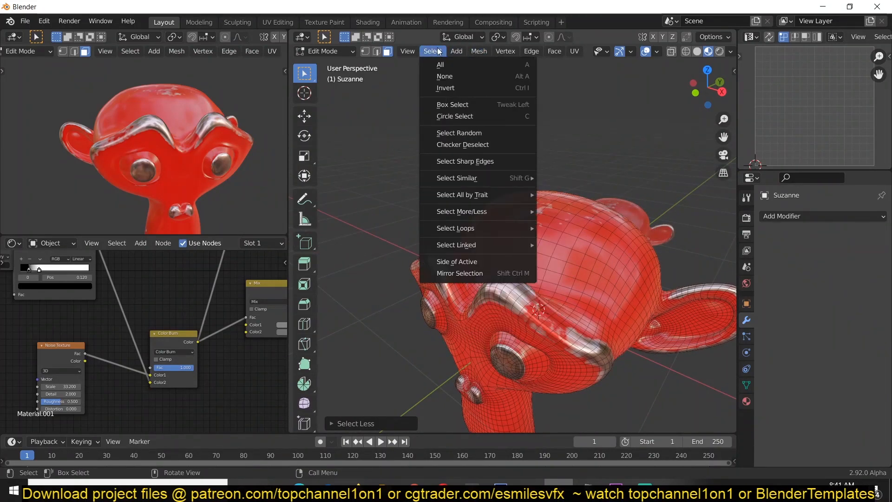
left_click(473, 132)
mouse_move(473, 133)
middle_mouse_down()
mouse_move(507, 160)
mouse_move(538, 141)
mouse_move(507, 177)
mouse_move(457, 127)
middle_mouse_up()
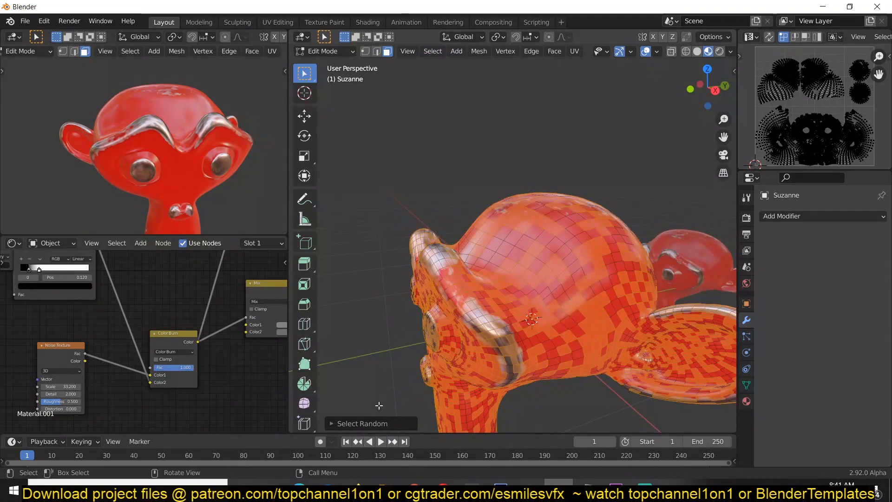
left_click(376, 423)
left_click_drag(389, 394, 365, 394)
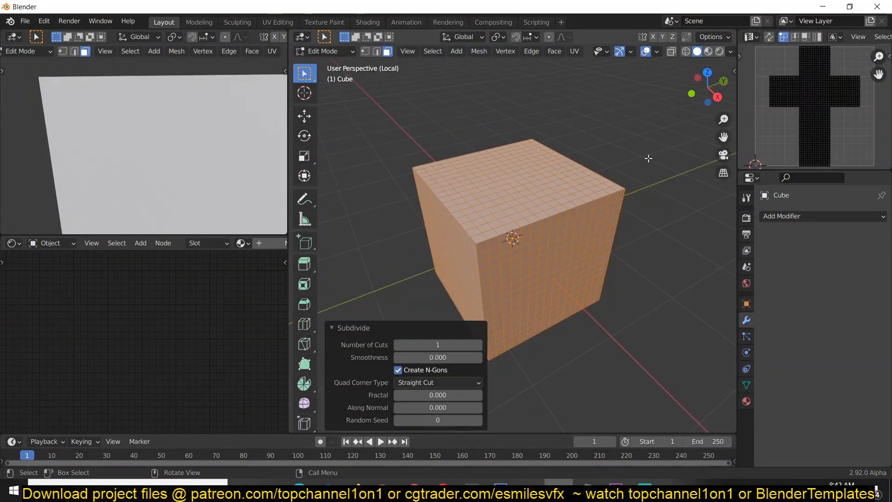
Step: Apply Checker Deselect to the subdivided cube's faces with Deselected set to 3 and Selected set to 4
left_click(433, 51)
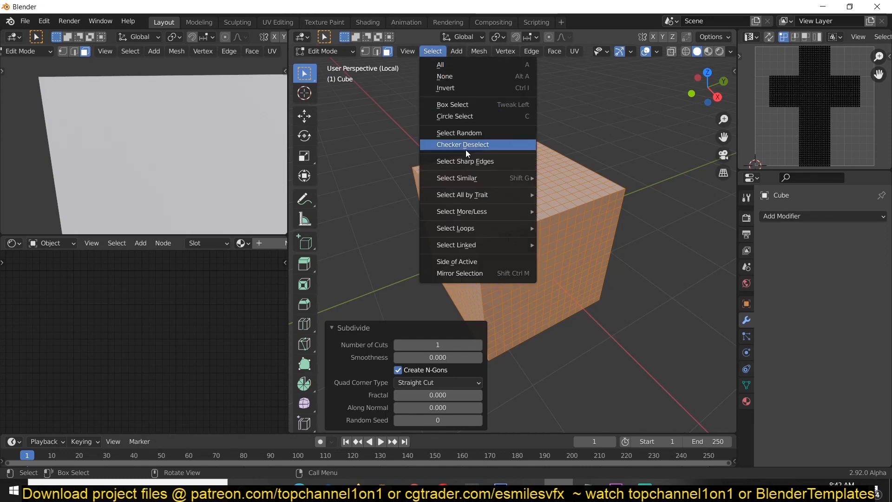
key("Escape")
key("Tab")
key("Tab")
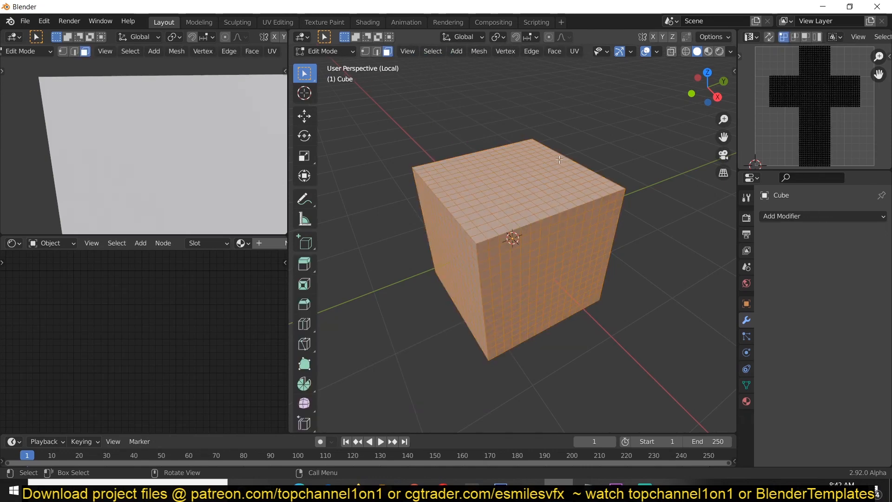
left_click(432, 51)
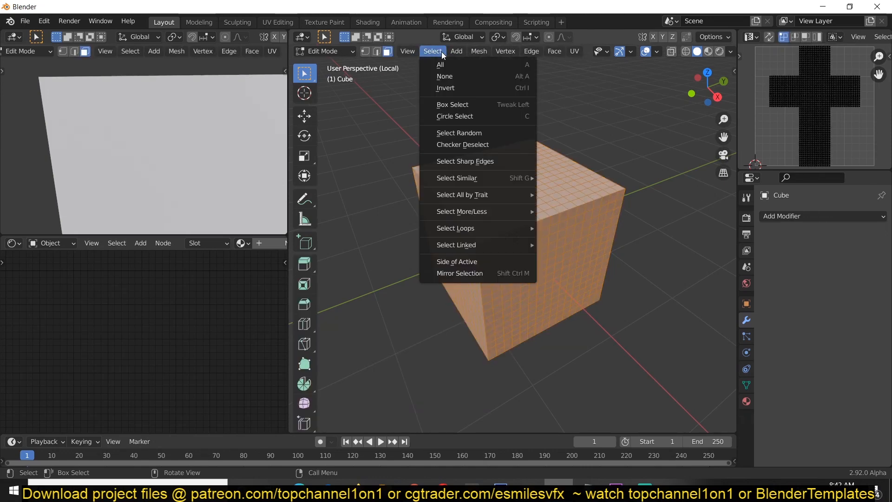
left_click(466, 145)
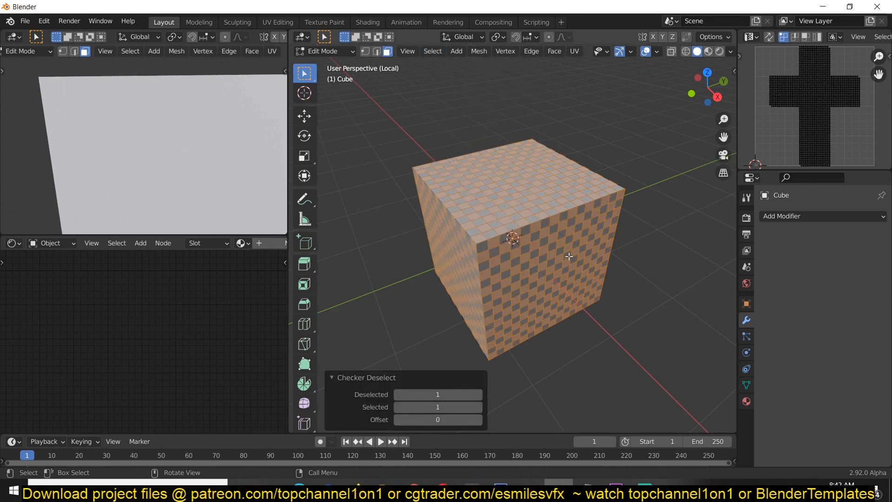
middle_click_drag(569, 257, 612, 270)
scroll(572, 247, "up", 2)
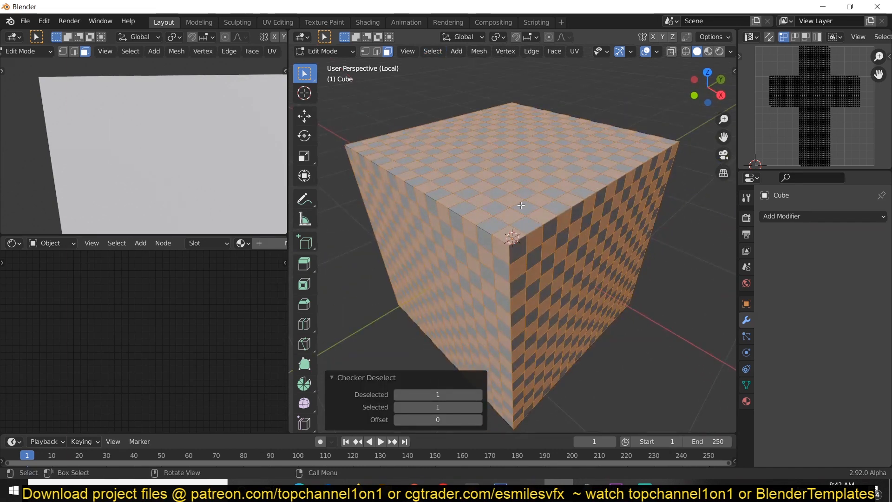
left_click_drag(443, 394, 459, 405)
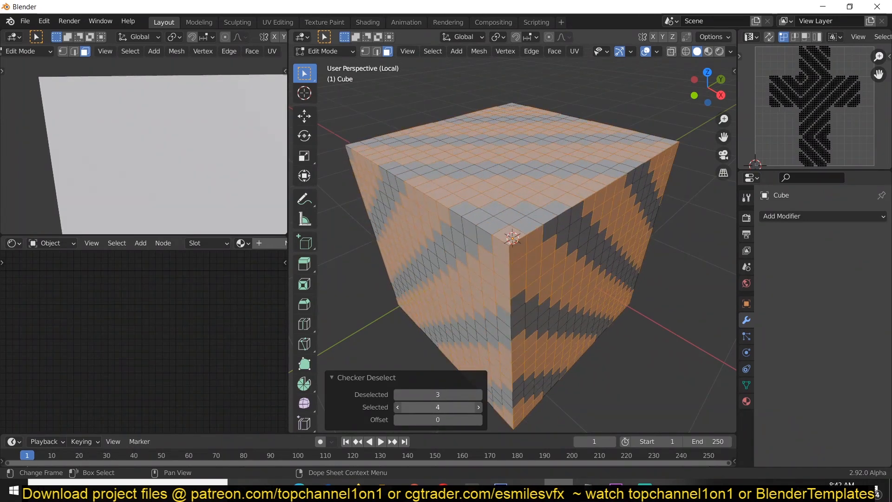
Step: Return to Object Mode, delete the cube and leave local view
key("Tab")
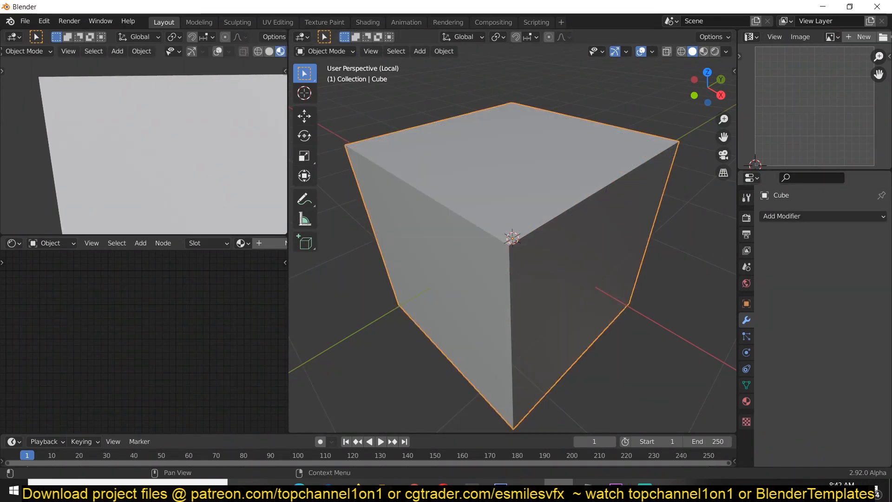
left_click(587, 491)
left_click(558, 491)
scroll(574, 247, "down", 2)
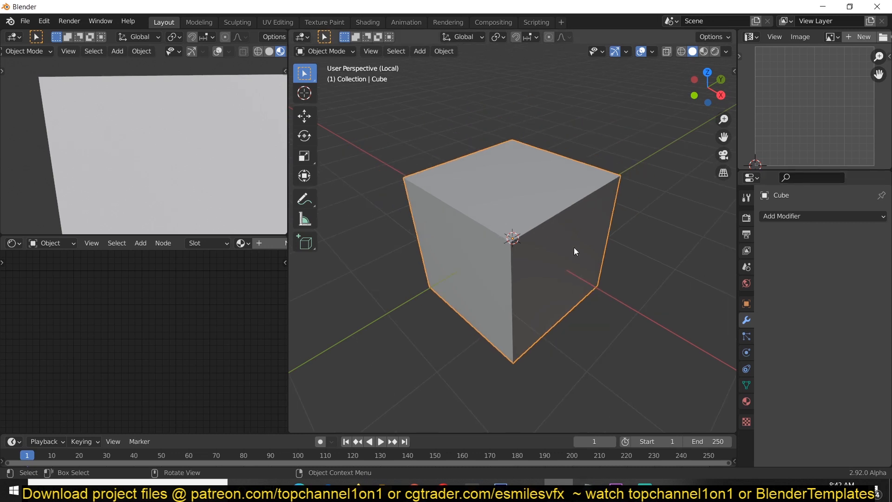
key("x")
left_click(572, 233)
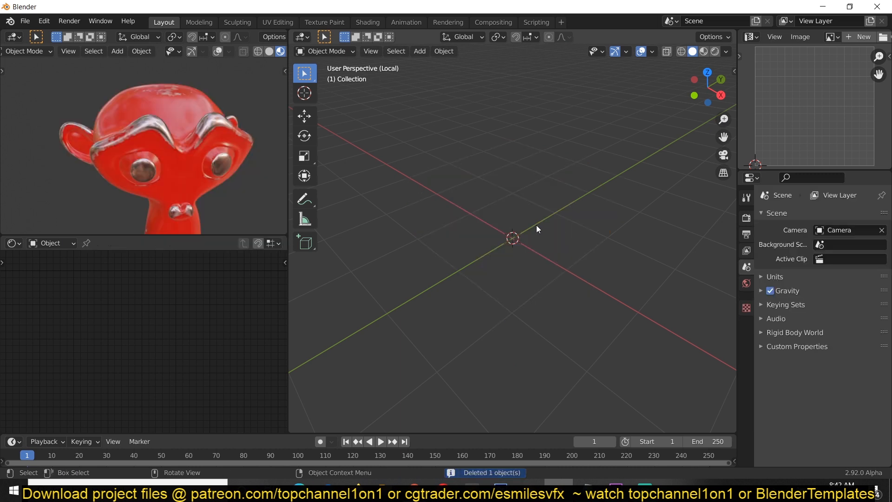
key("KP_Divide")
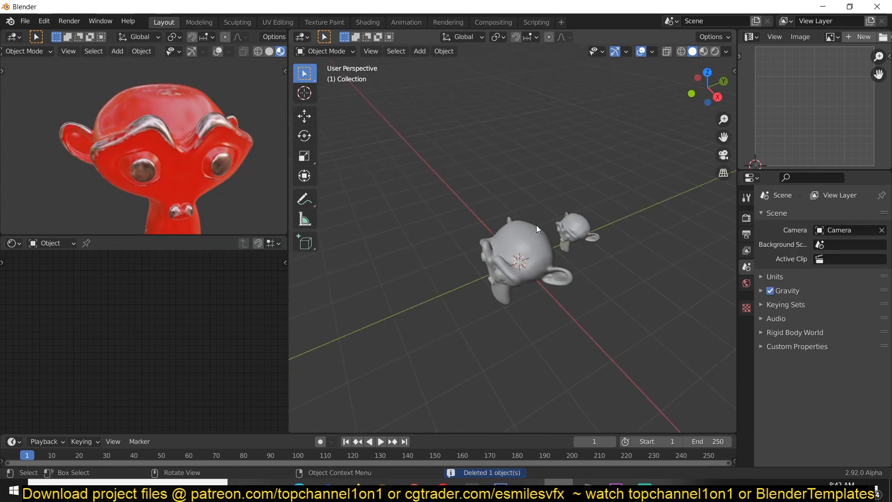
Step: Open the larger Suzanne in Edit Mode with a single face on its head selected
left_click(535, 254)
scroll(535, 254, "up", 4)
key("Tab")
scroll(556, 290, "up", 2)
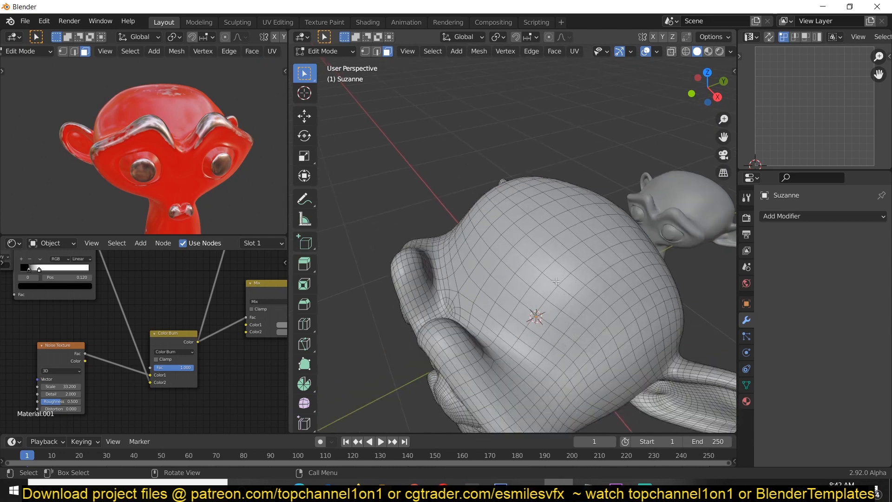
left_click(574, 307)
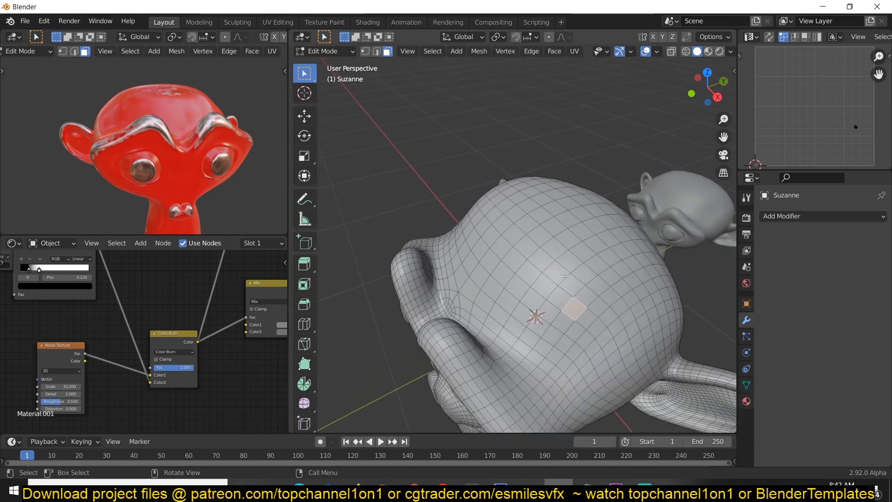
key("Tab")
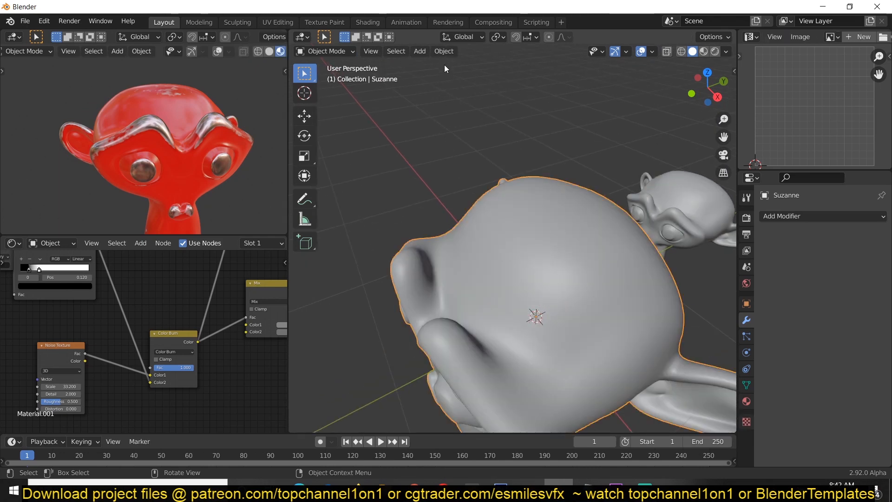
left_click(400, 51)
key("Tab")
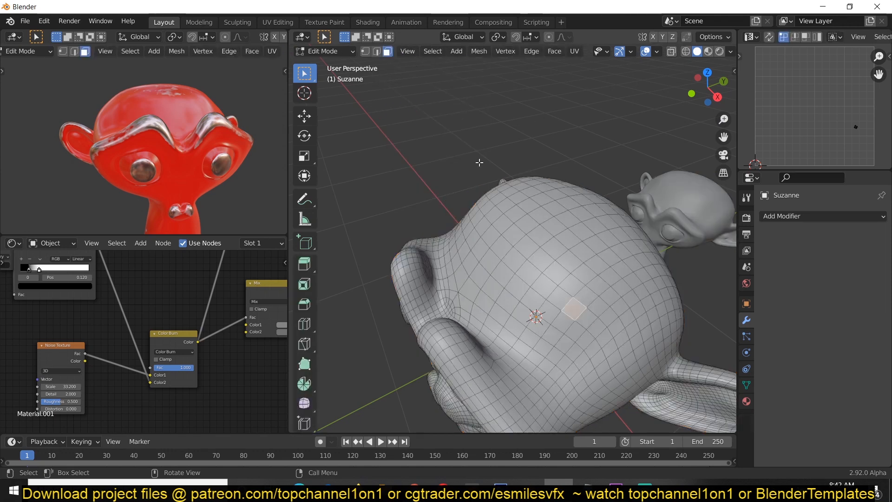
Step: Clear Suzanne's face selection and bring up the Quick Favorites option for the Select Random command
key("alt+a")
left_click(433, 52)
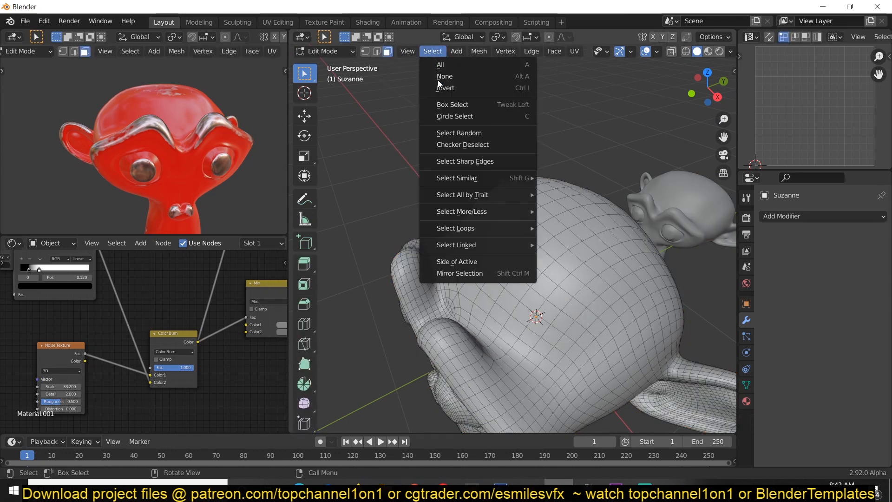
right_click(491, 133)
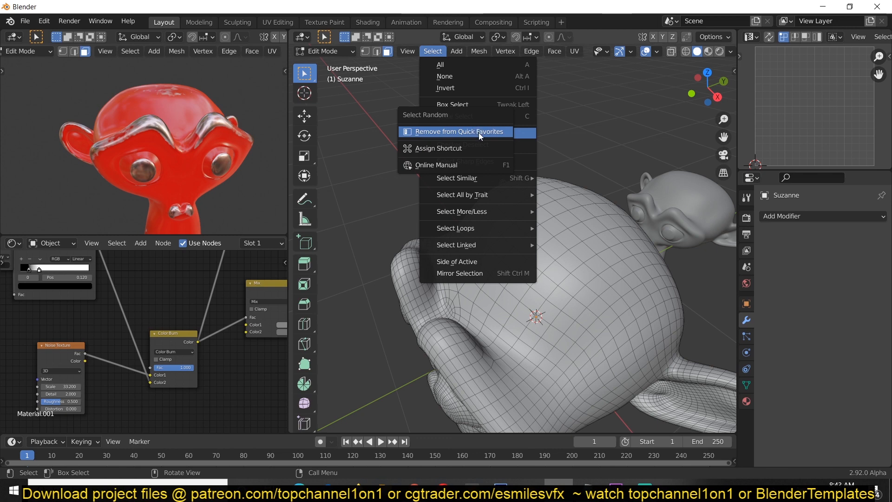
left_click(500, 132)
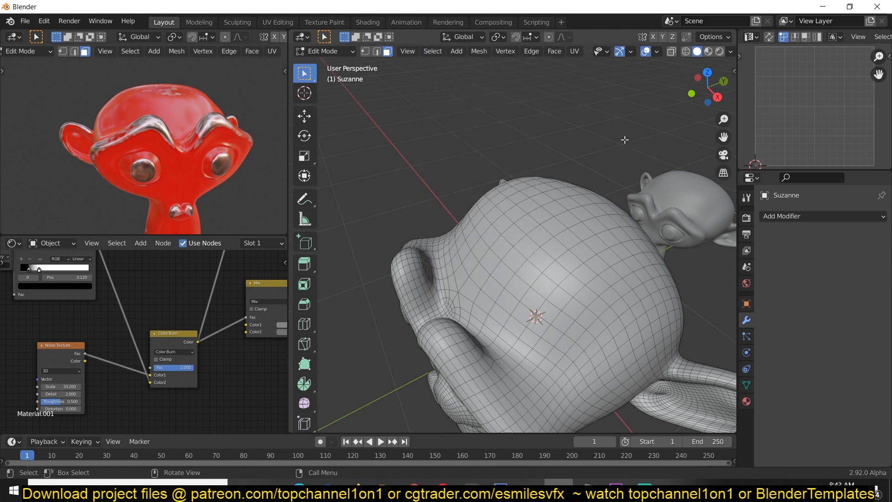
scroll(503, 149, "down", 3)
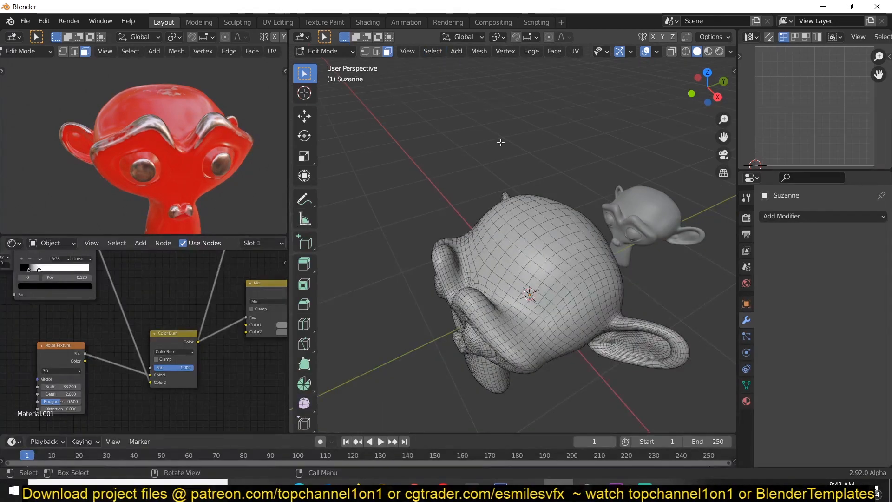
Step: Run Select Random from the Quick Favorites on Suzanne's faces and return to Object Mode
key("q")
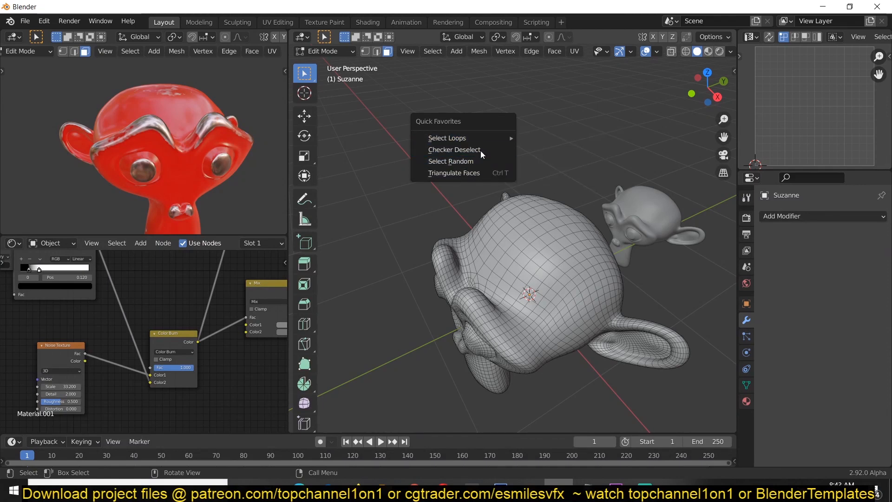
left_click(479, 161)
key("Tab")
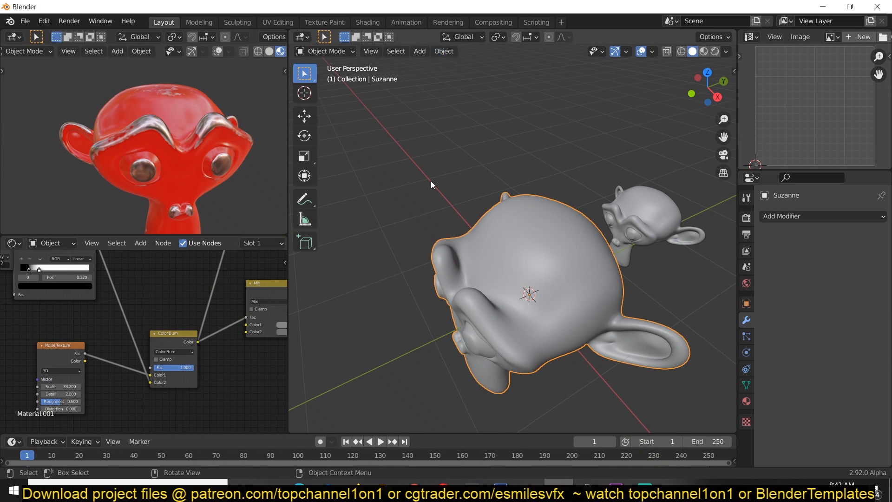
Step: Add the Object Apply submenu to Quick Favorites and apply Suzanne's location from there
left_click(440, 51)
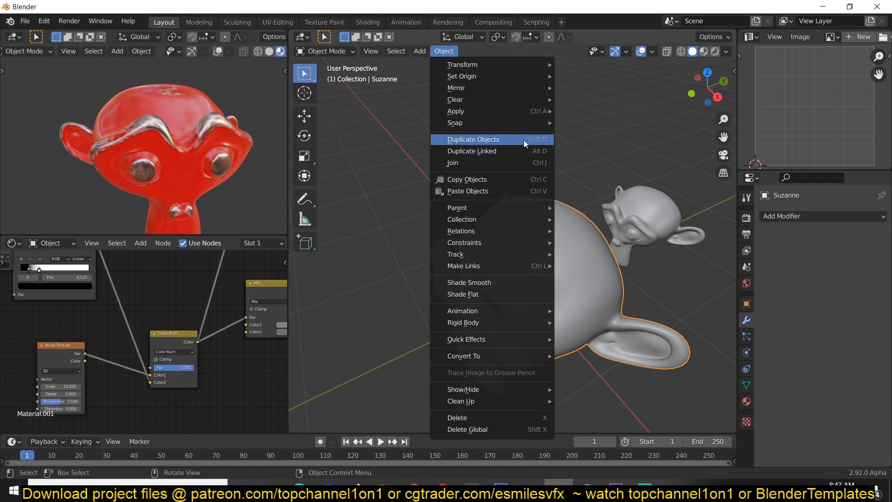
right_click(505, 111)
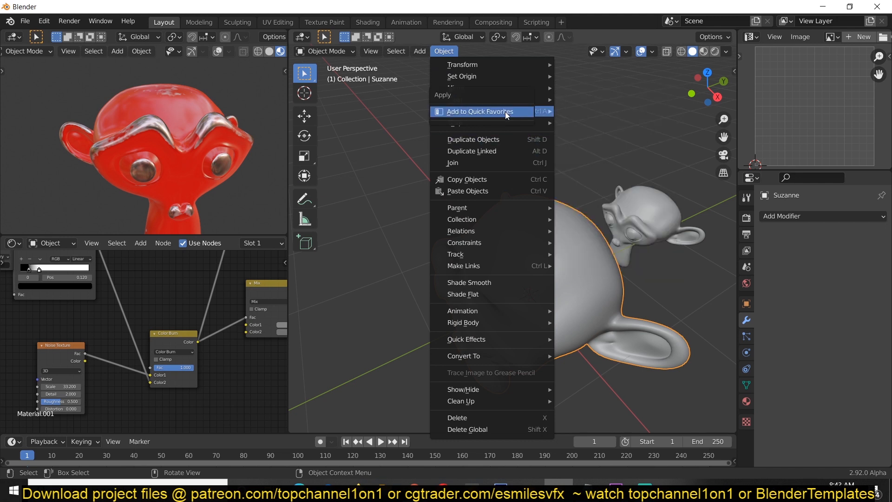
left_click(505, 112)
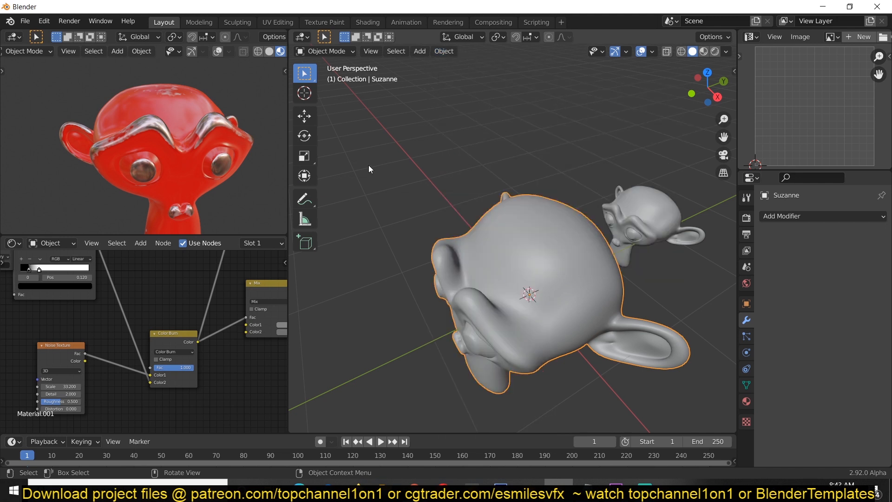
key("q")
mouse_move(413, 139)
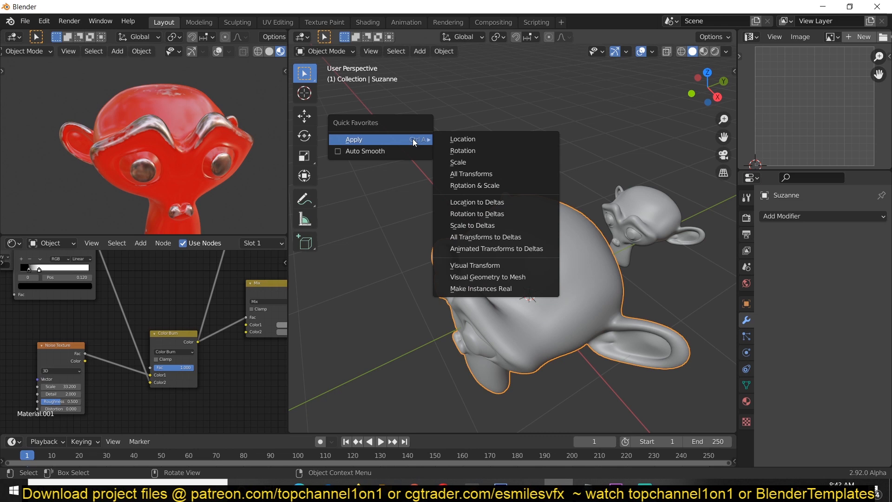
left_click(477, 138)
Step: Open Suzanne in Edit Mode with the Move tool active and enable proportional editing
key("Tab")
middle_click_drag(539, 288, 487, 267)
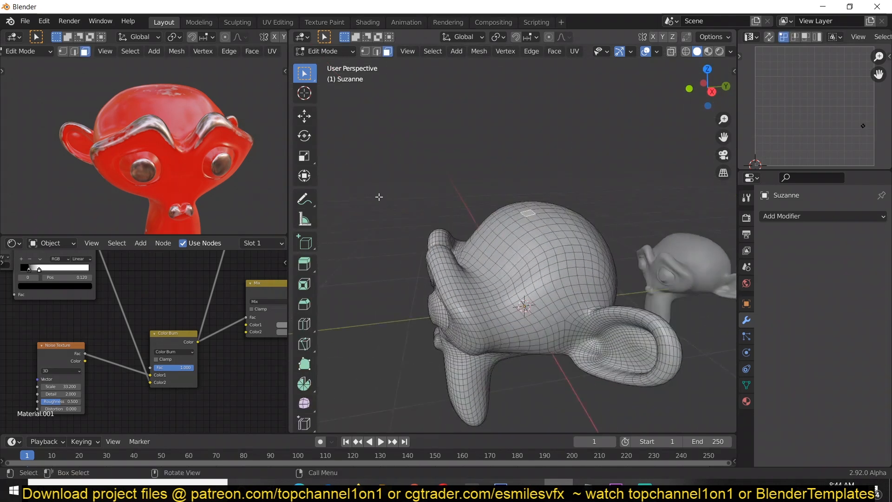
left_click(305, 117)
middle_click_drag(411, 191, 544, 203)
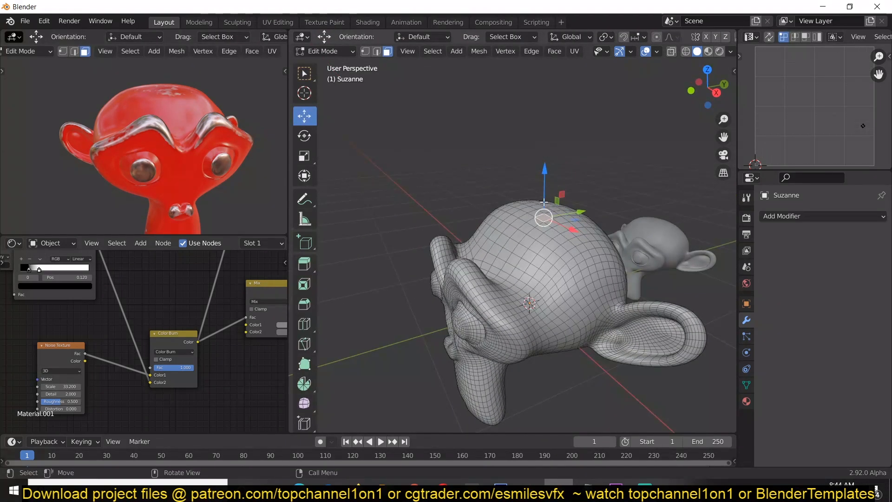
left_click(656, 37)
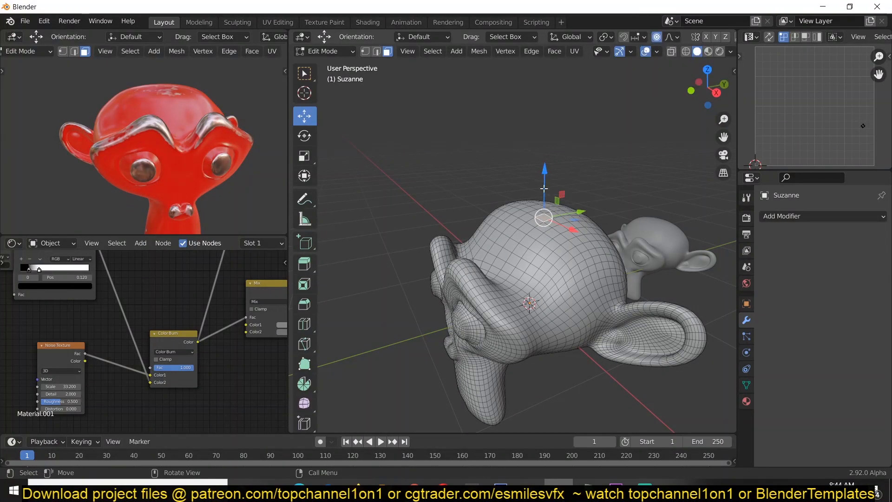
Step: Raise the selected face on top of Suzanne's head about 0.27 m along Z, narrowing the proportional size to about 0.32
left_click_drag(542, 174, 574, 132)
scroll(573, 133, "down", 4)
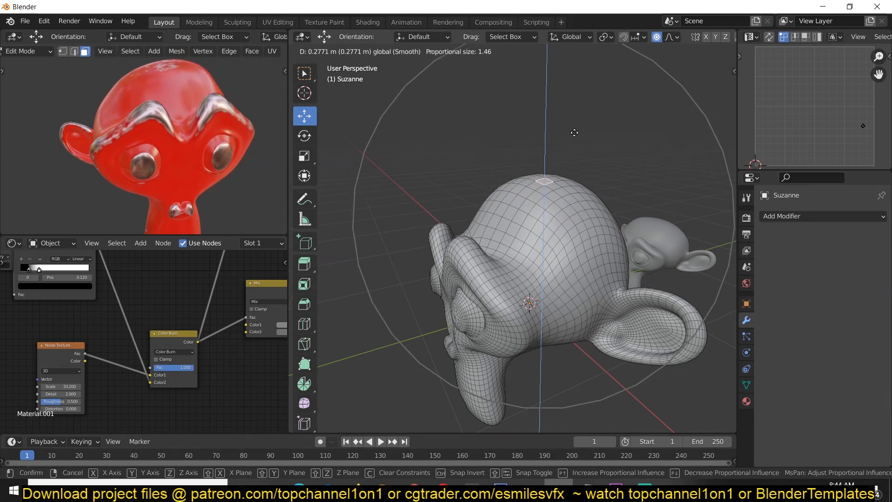
scroll(574, 133, "up", 8)
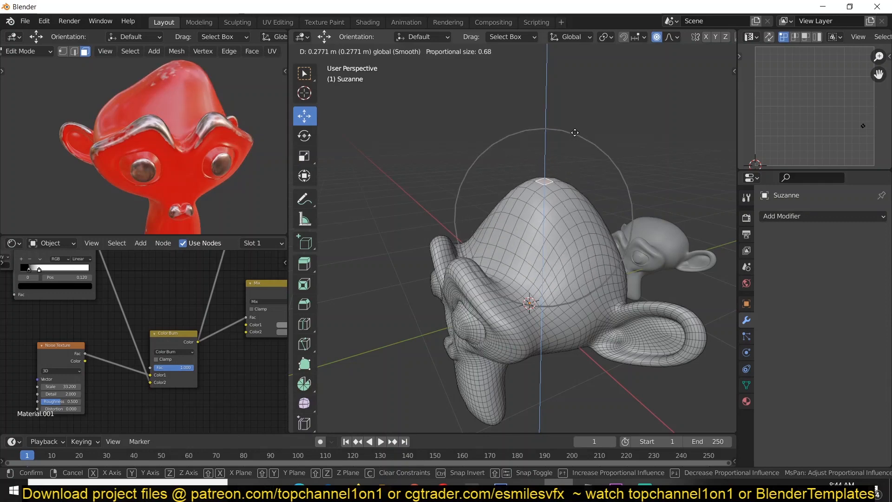
scroll(575, 133, "down", 4)
scroll(575, 133, "up", 10)
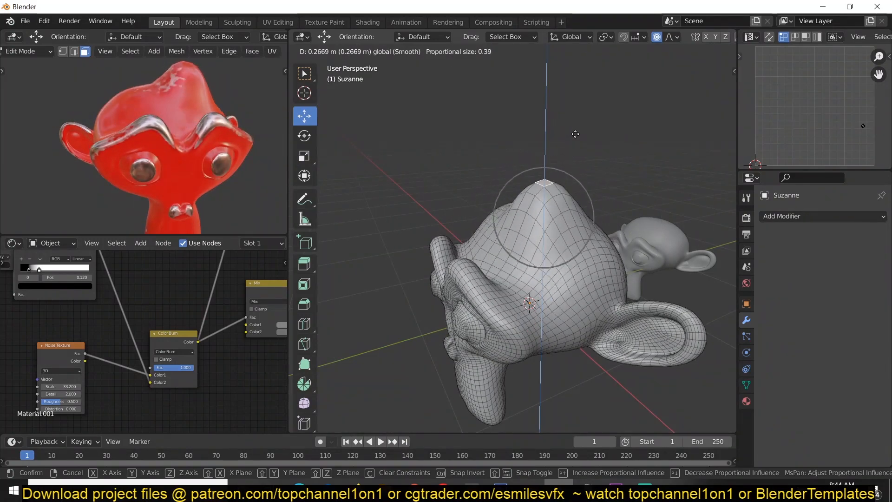
left_click_drag(575, 135, 575, 134)
Step: Select a single face between the two lobes at the front of Suzanne's nose
key("Tab")
middle_click_drag(551, 196, 523, 246)
scroll(522, 245, "up", 5)
key("Tab")
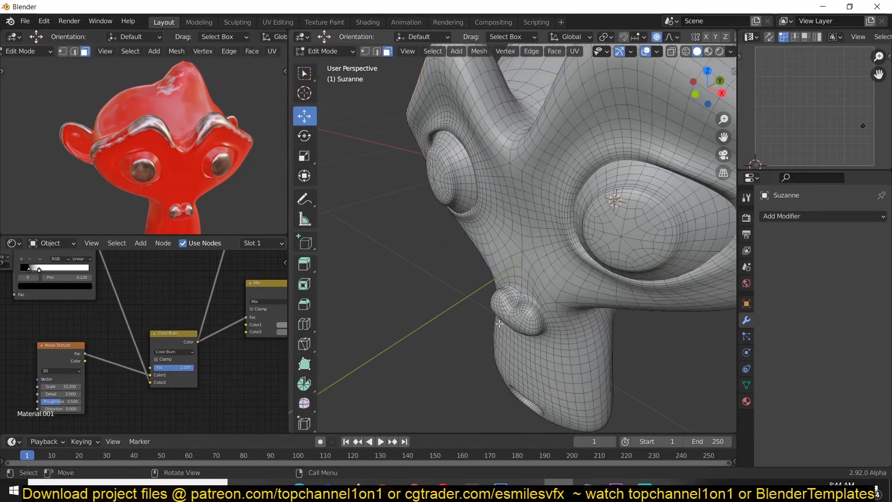
middle_click_drag(499, 323, 471, 298)
scroll(517, 296, "up", 2)
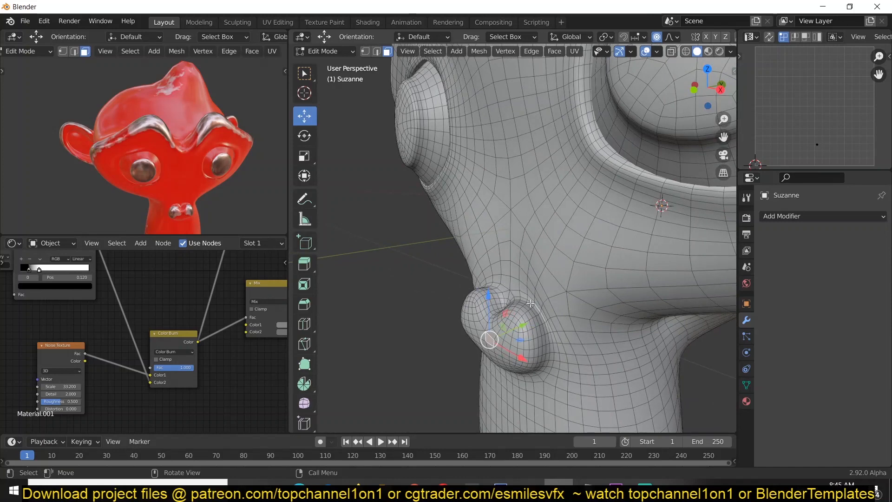
scroll(510, 299, "down", 2)
middle_click_drag(525, 320, 502, 177)
scroll(474, 277, "up", 3)
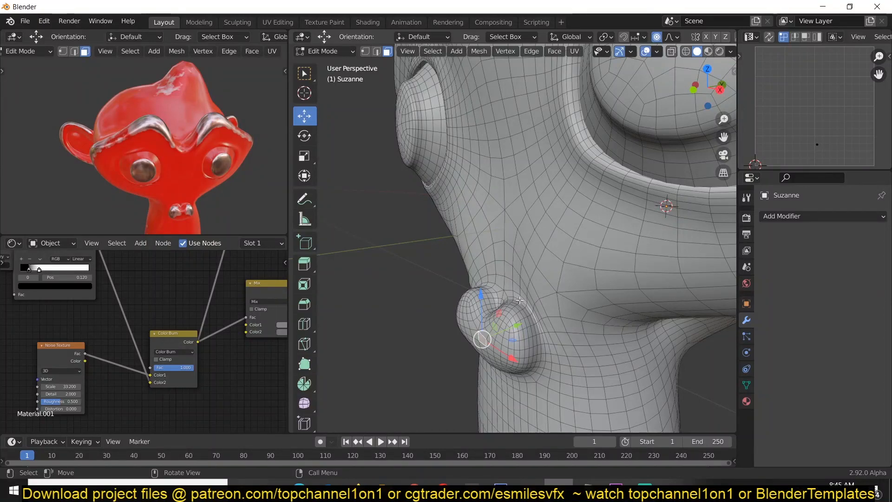
middle_click_drag(543, 235, 545, 128, "shift")
mouse_move(544, 128)
middle_mouse_down()
mouse_move(555, 117)
mouse_move(527, 130)
mouse_move(534, 133)
middle_mouse_up()
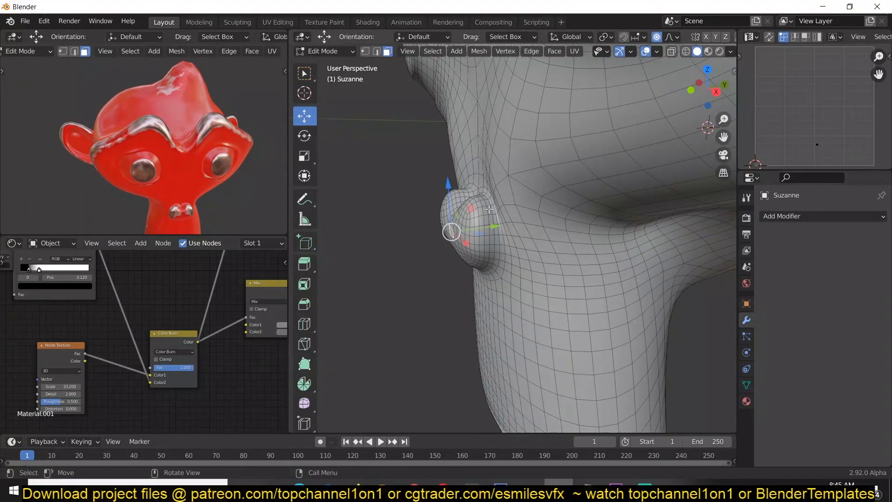
Step: Try to pull the nose face outward about 0.09 m along Y with proportional editing
left_click_drag(491, 227, 446, 227)
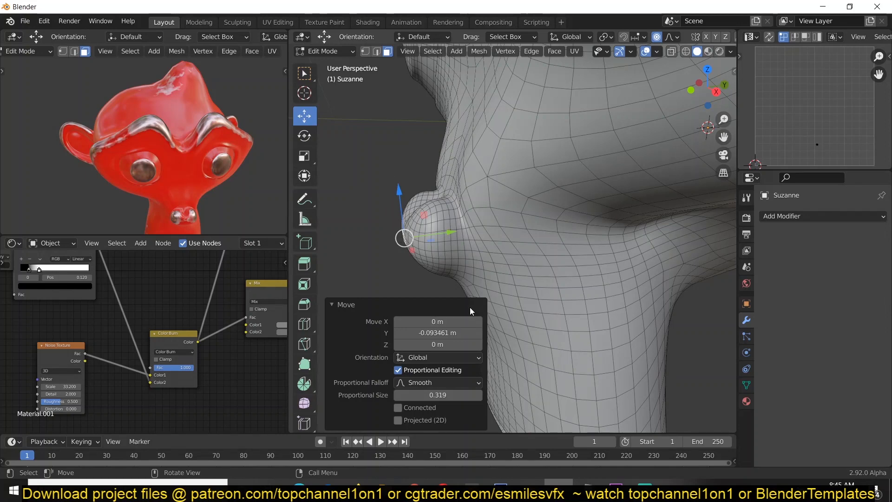
middle_click_drag(448, 194, 499, 231)
Step: Grow the face selection repeatedly until it covers the whole nose
key("ctrl+KP_Add")
key("ctrl+KP_Add")
key("ctrl+KP_Add")
key("ctrl+KP_Add")
key("ctrl+KP_Add")
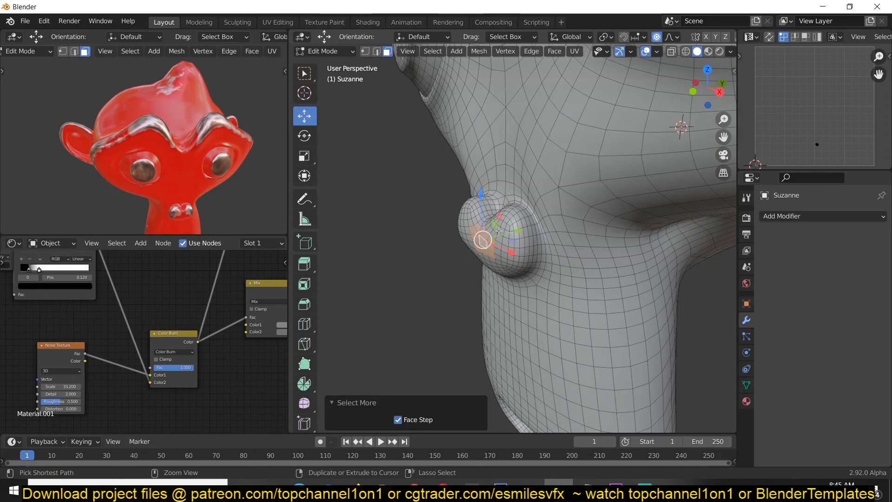
key("ctrl+KP_Add")
key("ctrl+KP_Add")
key("ctrl+KP_Add")
key("ctrl+KP_Add")
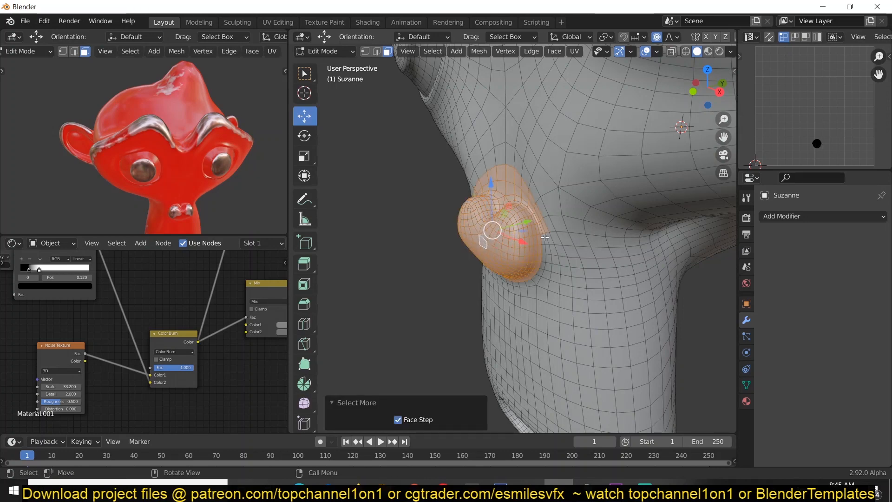
Step: Deselect the outer faces above the nose and hide all unselected faces
scroll(545, 234, "up", 1)
middle_click_drag(558, 220, 568, 209)
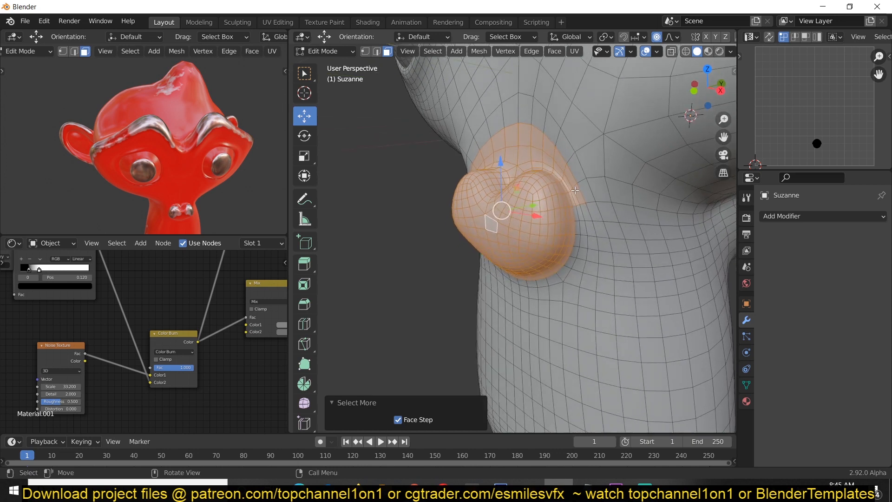
left_click(574, 186, "alt+shift")
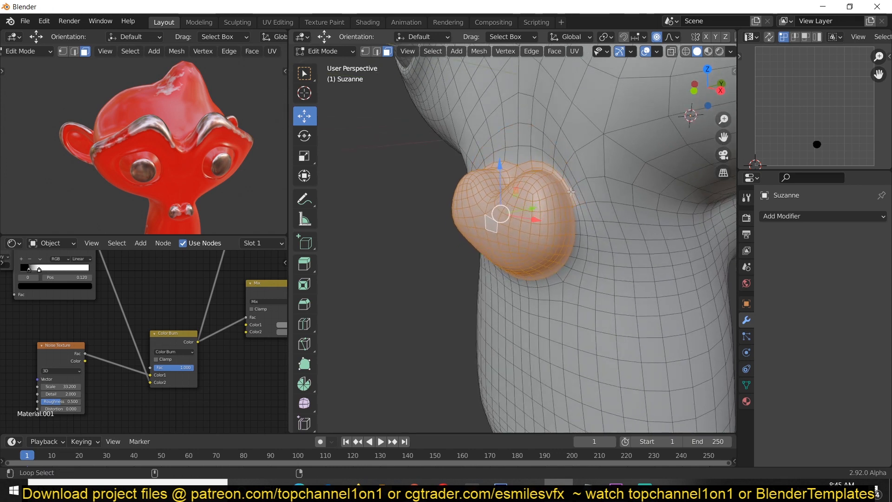
middle_click_drag(584, 212, 562, 212)
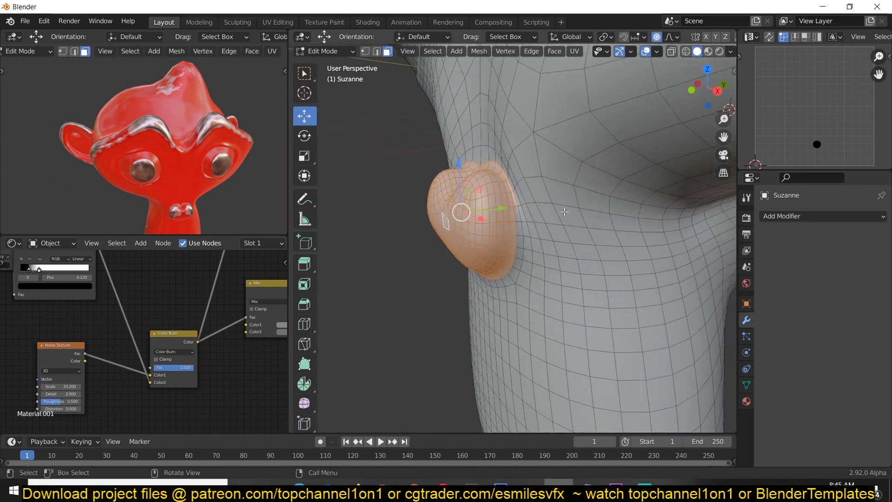
key("shift+h")
middle_click_drag(522, 237, 503, 248)
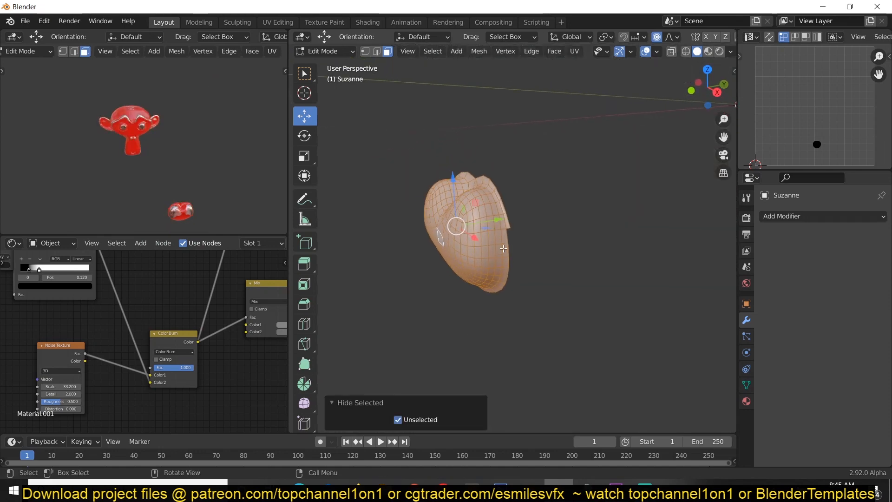
Step: Push the isolated nose's front face inward along Y with proportional editing and check the shape in Object Mode
left_click(434, 238)
key("g")
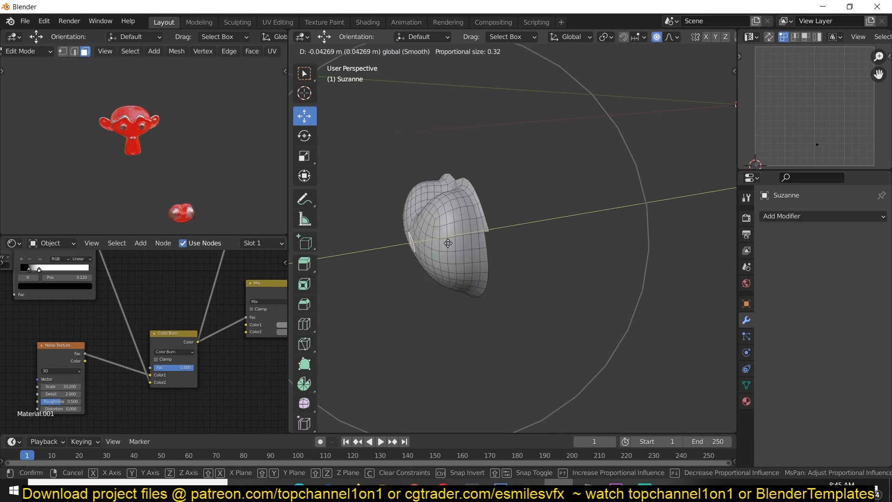
left_click_drag(448, 243, 569, 232)
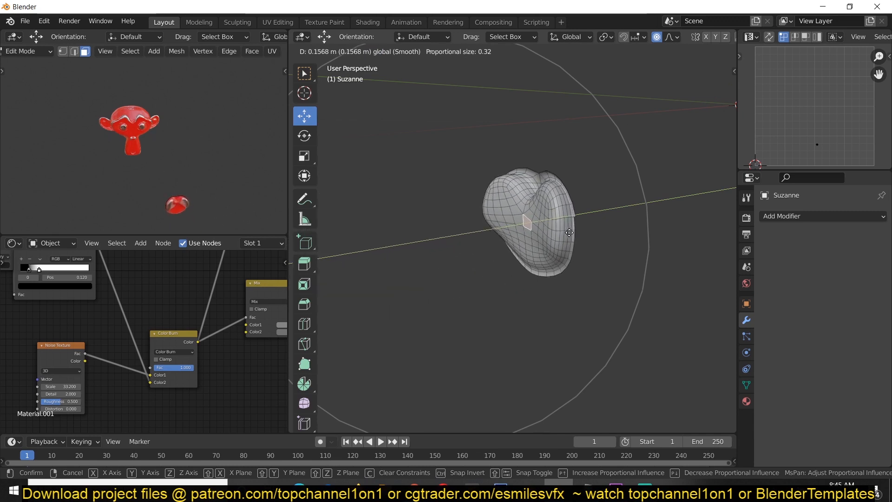
left_click(624, 220)
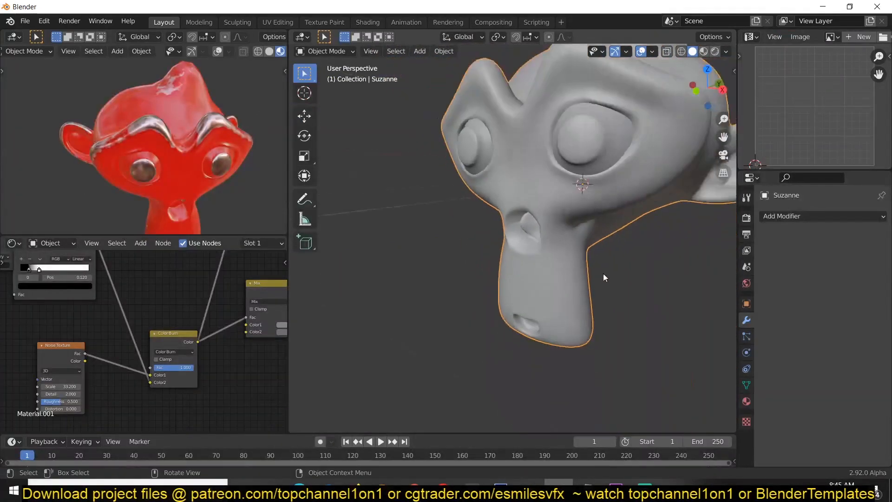
middle_click_drag(603, 278, 500, 262)
middle_click_drag(515, 226, 508, 234)
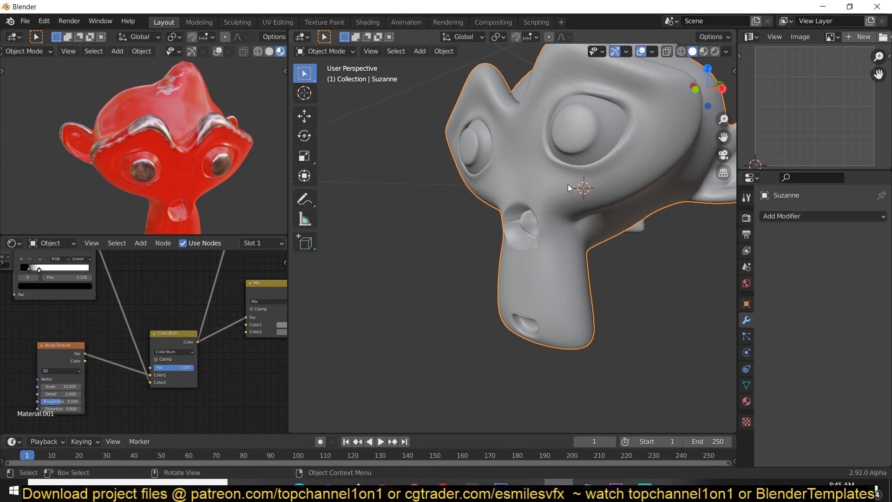
scroll(566, 185, "up", 5)
Step: Go back into Edit Mode, undo the inward push on the nose and reveal the hidden faces
key("Tab")
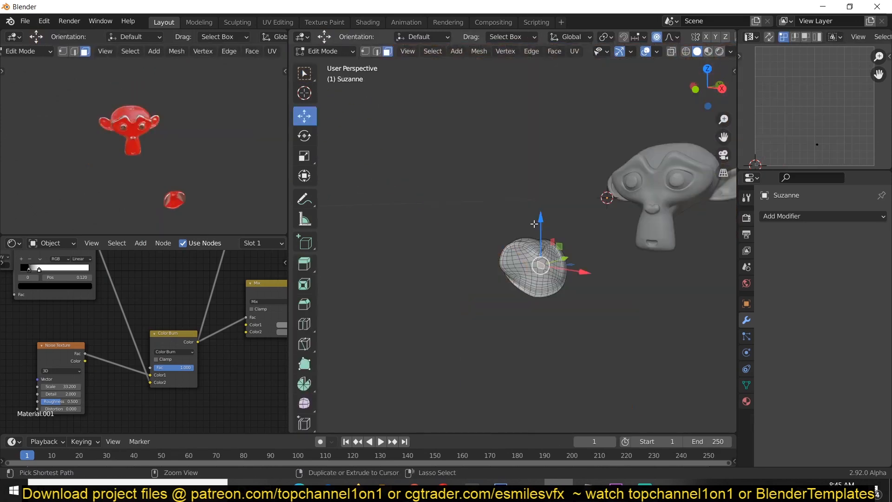
key("ctrl+z")
key("alt+j")
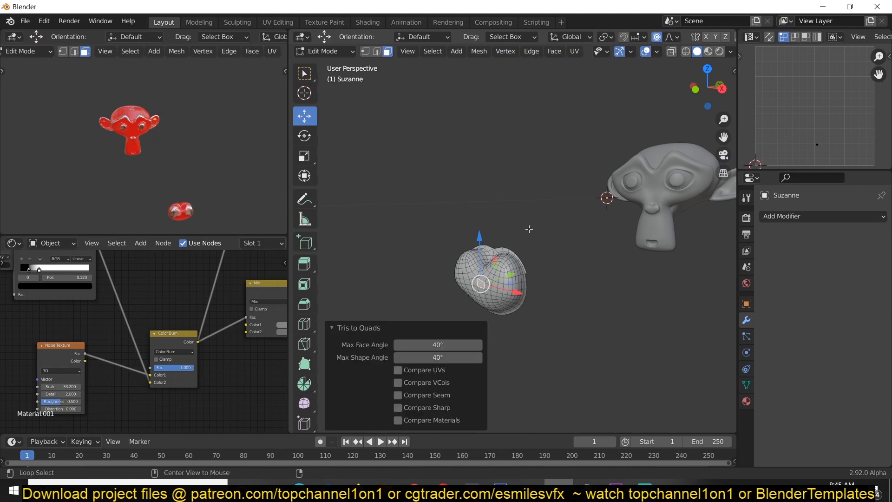
key("alt+h")
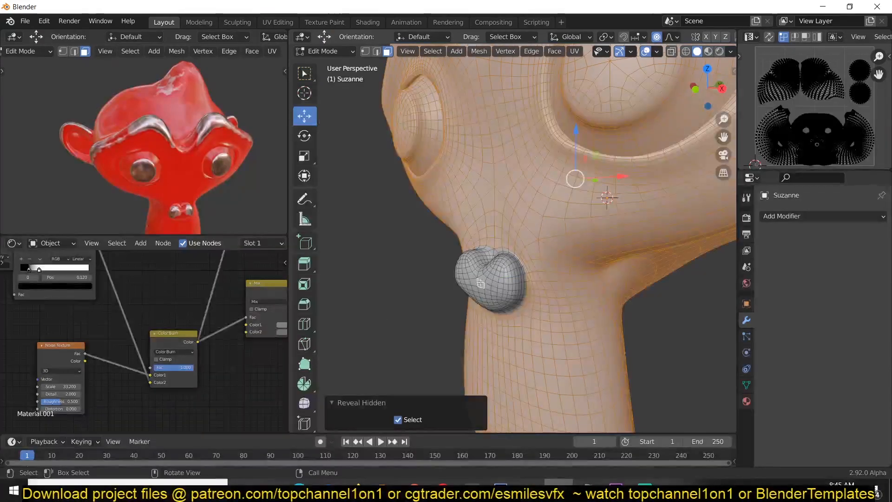
Step: Try to push the nose's front face inward about 0.21 m along Y with the surrounding head faces unhidden
left_click(481, 282)
key("g")
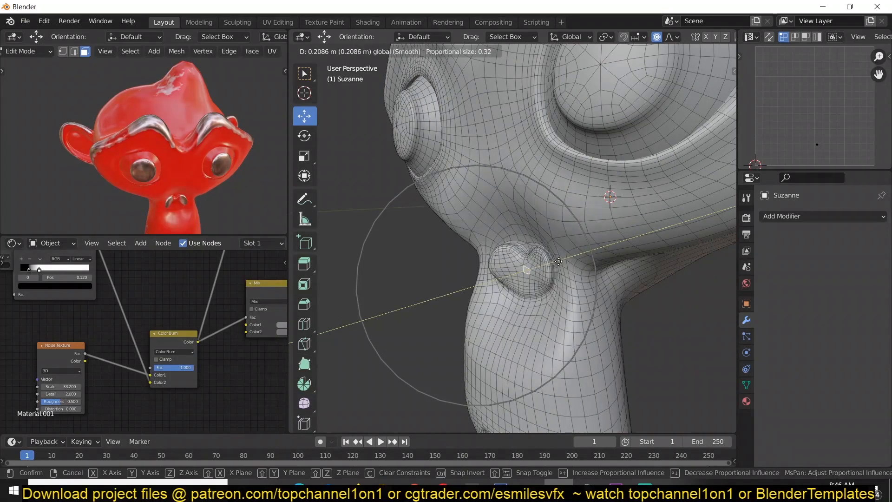
left_click(475, 175)
key("alt+a")
Step: Return to Object Mode, frame the whole scene and look through the camera
key("Tab")
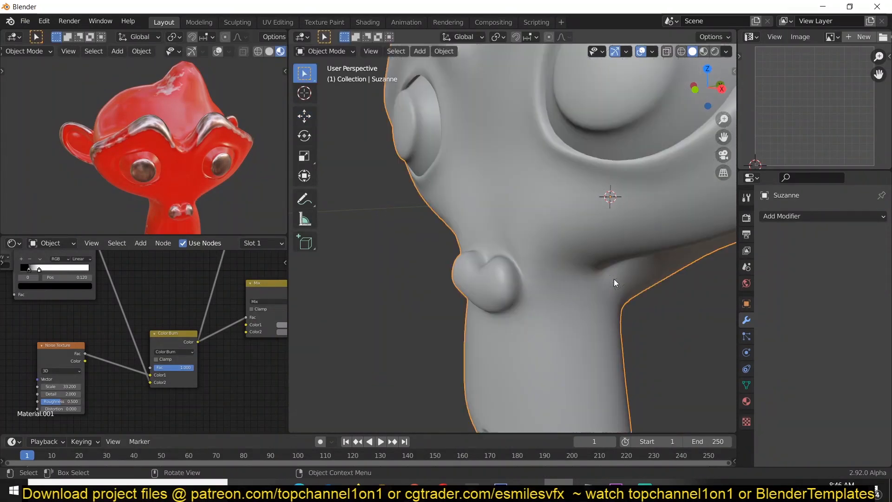
key("shift+c")
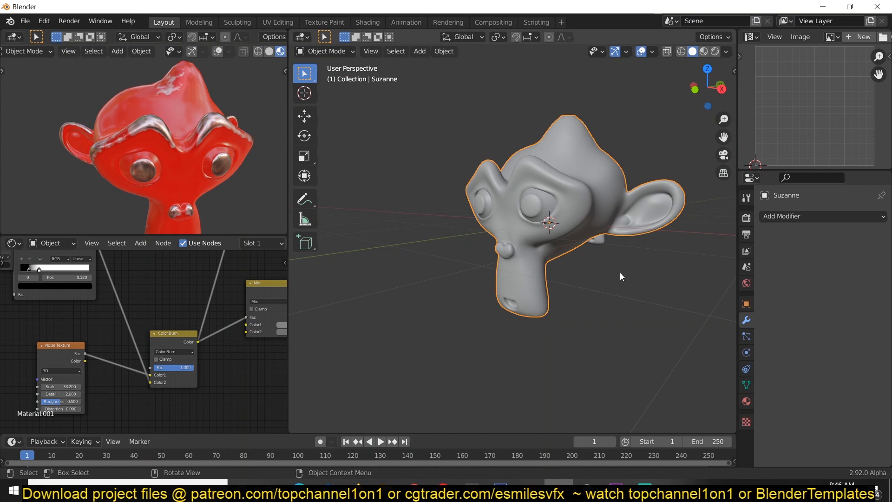
key("KP_0")
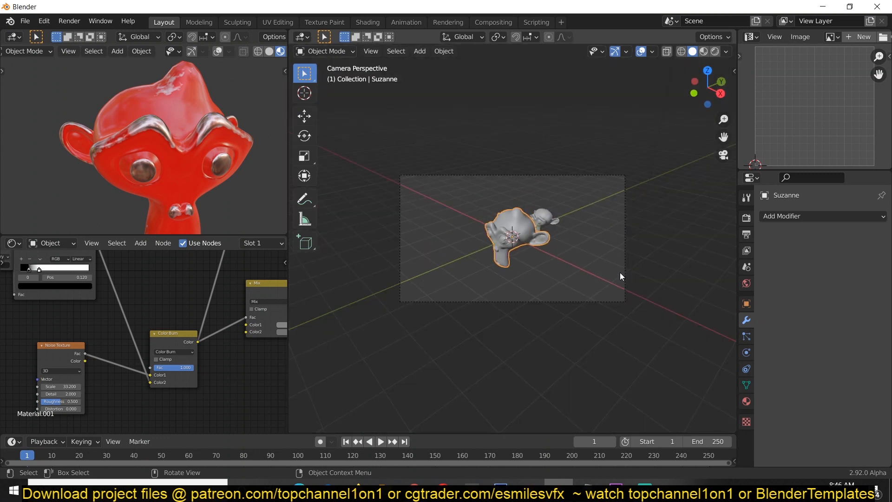
Step: Find a closer view of Suzanne's face from the other side and align the camera to it
scroll(528, 248, "up", 4)
middle_click_drag(528, 249, 626, 186)
scroll(640, 227, "up", 8)
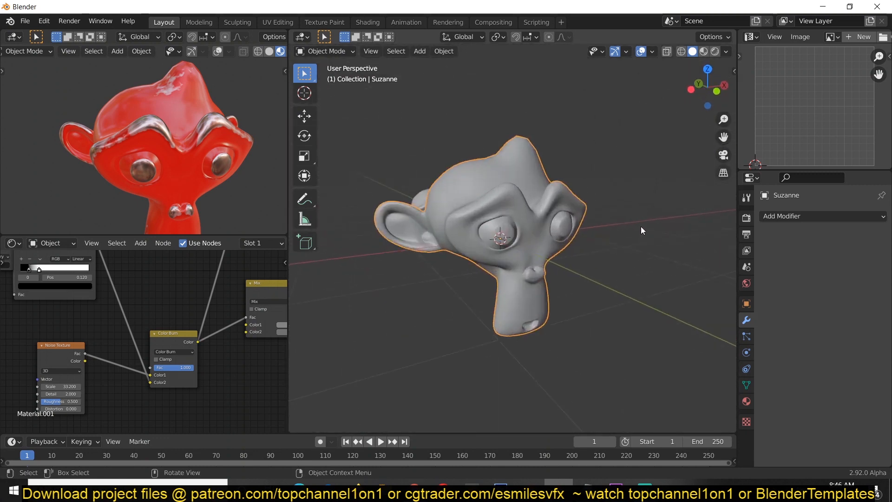
scroll(629, 186, "down", 6)
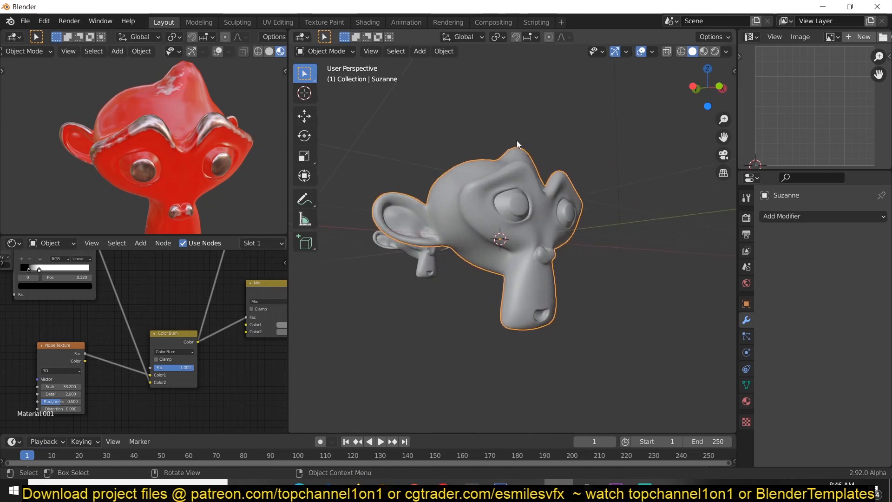
scroll(517, 149, "up", 5)
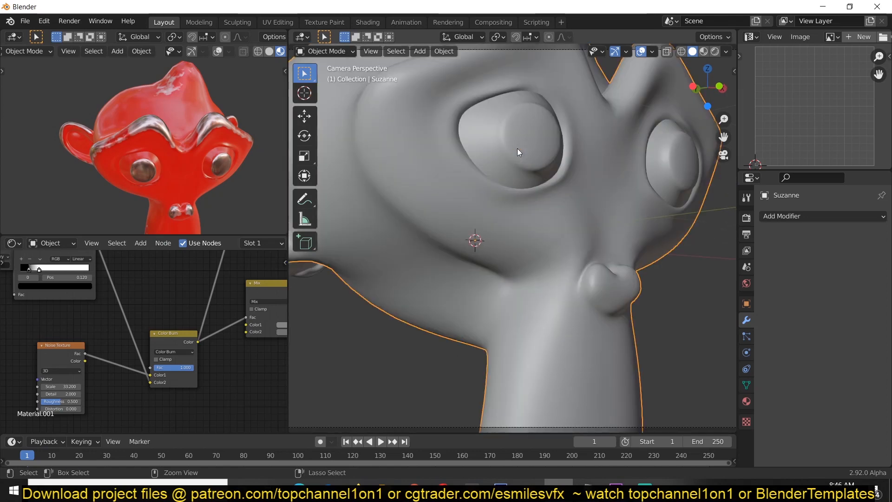
Step: Leave the camera view and delete the extra Suzanne head behind the main one
key("KP_0")
left_click(632, 162)
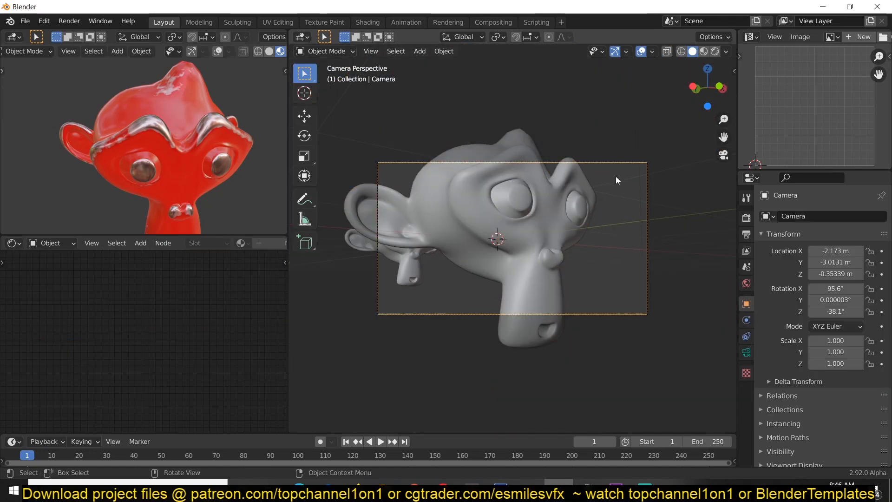
key("KP_0")
left_click(533, 253)
middle_click_drag(533, 253, 499, 256)
left_click(577, 203)
key("Delete")
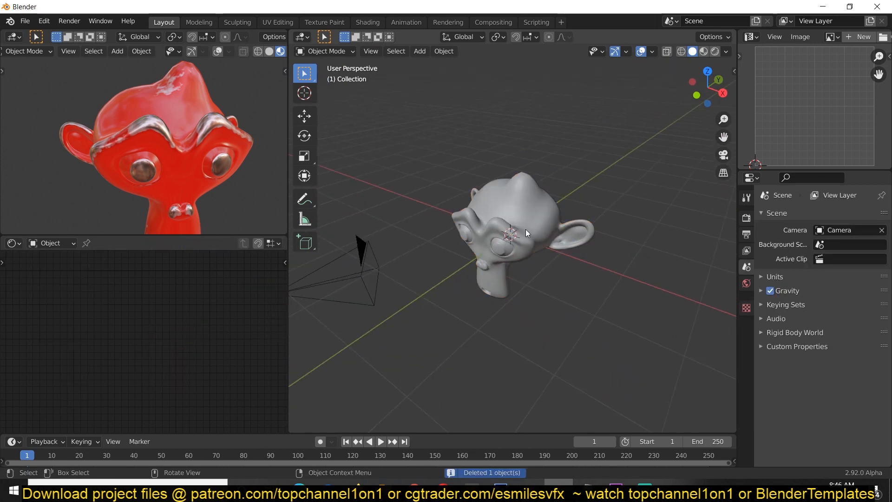
Step: Apply the Quick Explode effect to Suzanne and play the animation to preview it
left_click(512, 205)
middle_click_drag(501, 202, 480, 218, "shift")
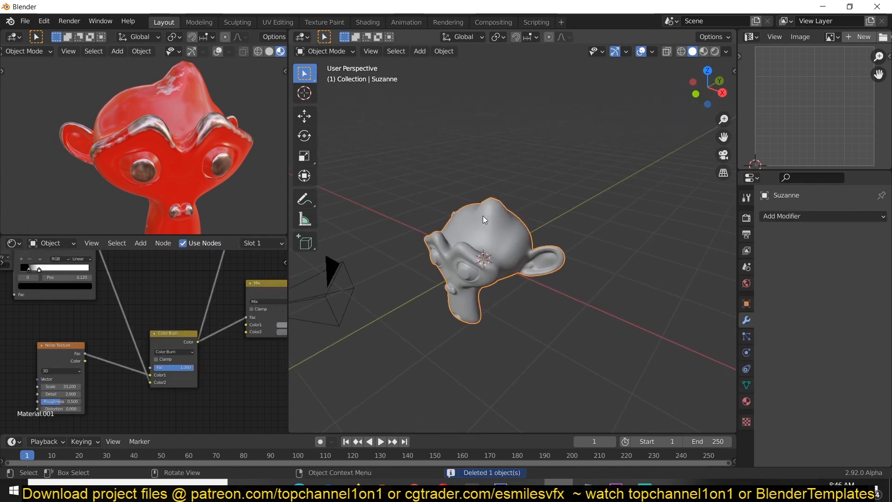
key("F3")
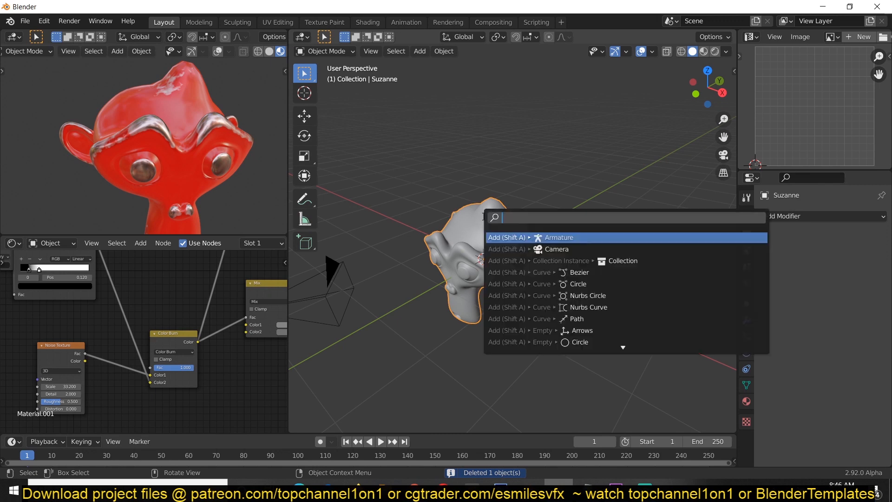
type("quick")
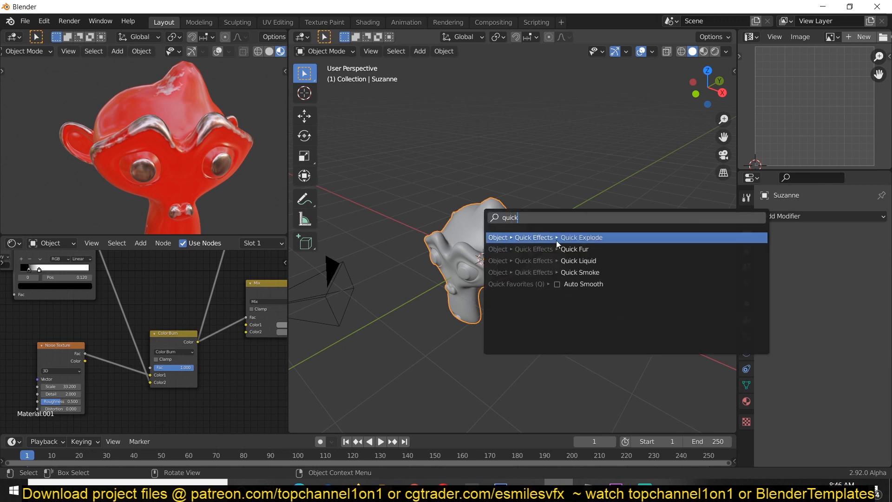
left_click(557, 240)
key("space")
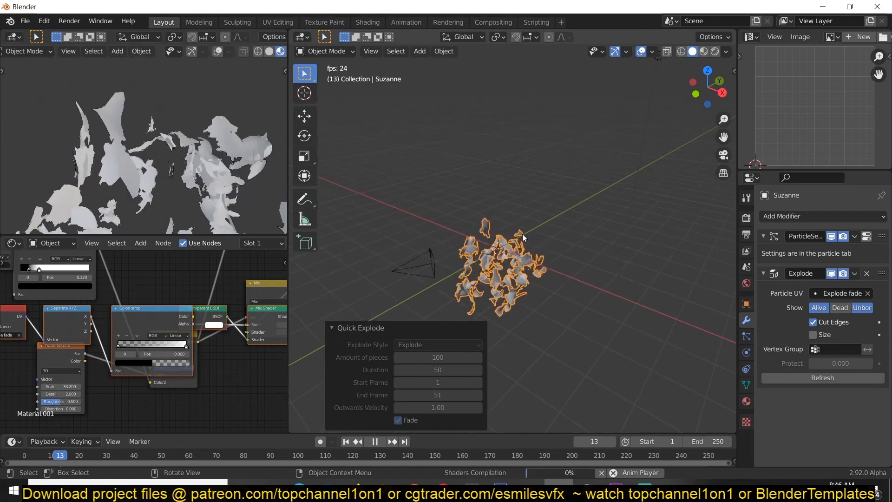
key("space")
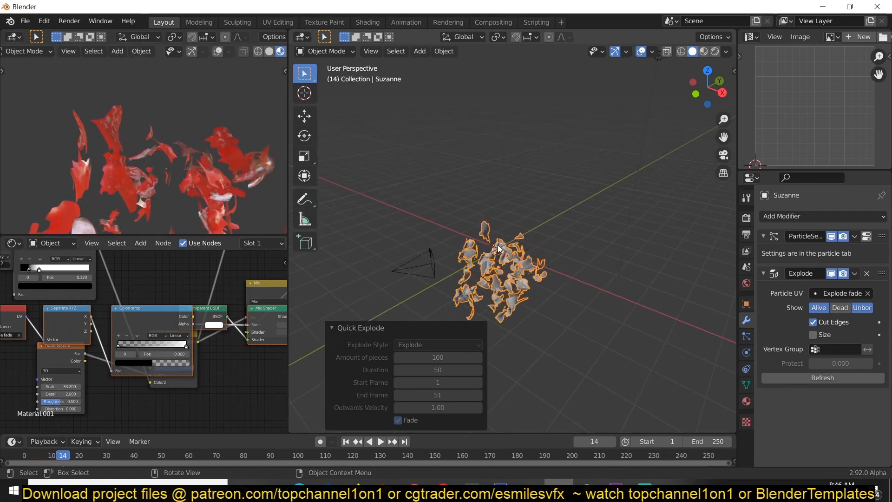
key("space")
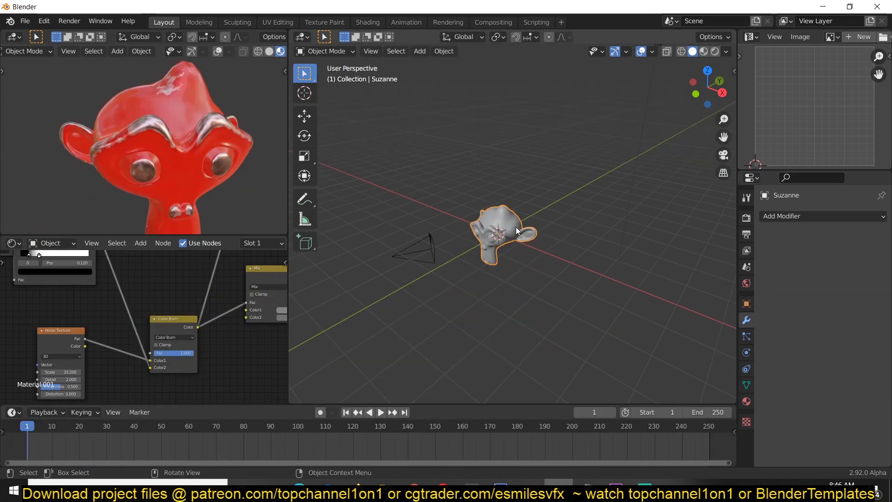
Step: Apply the Quick Smoke effect to Suzanne and play the simulation to preview it
key("F3")
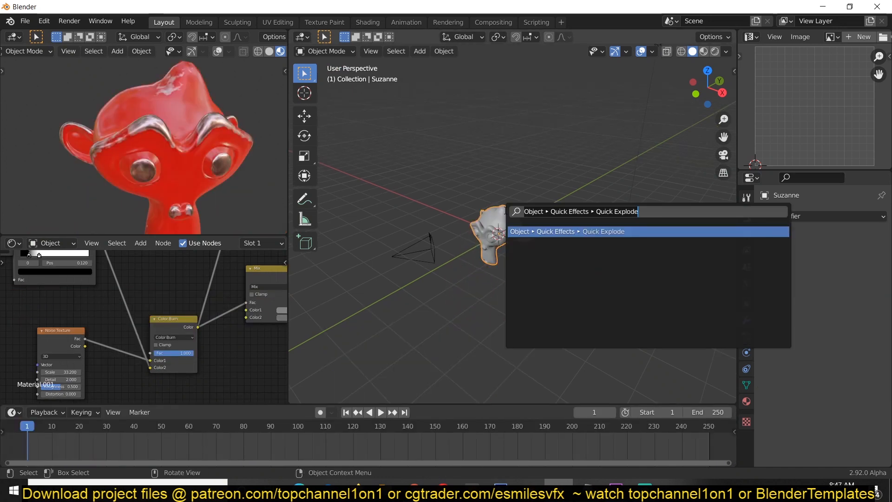
type("quick")
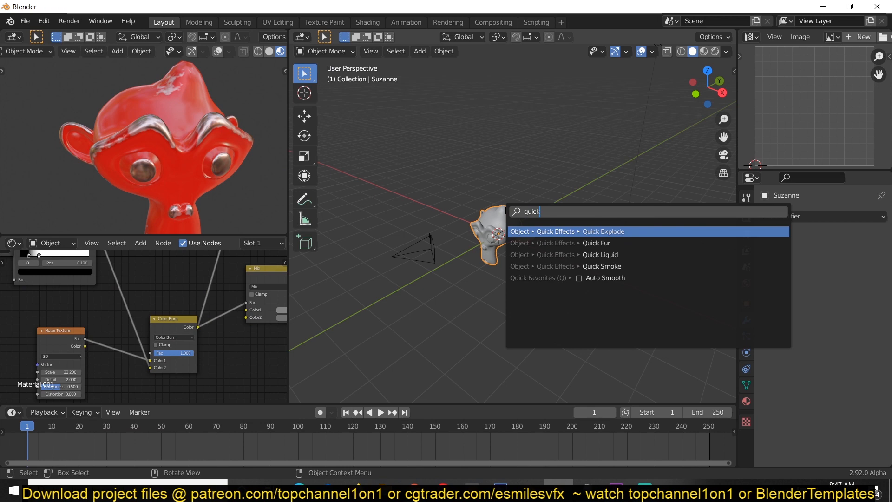
key("Down")
key("Down")
key("Down")
key("Return")
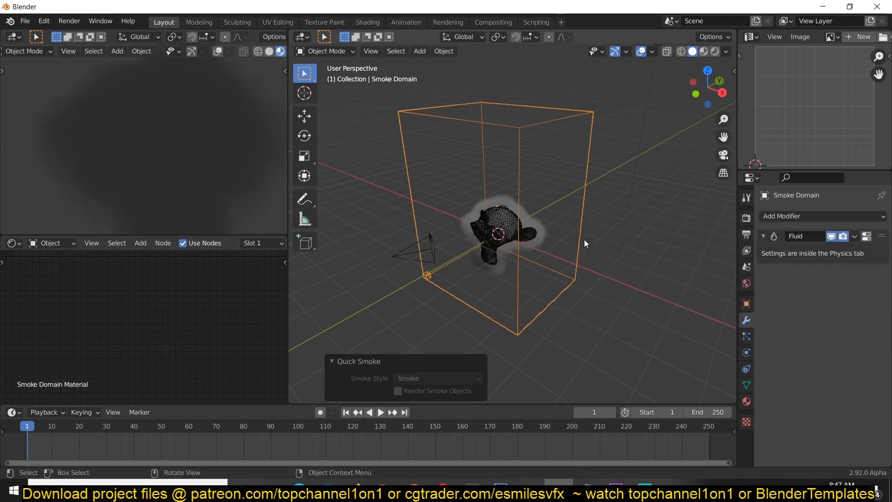
key("space")
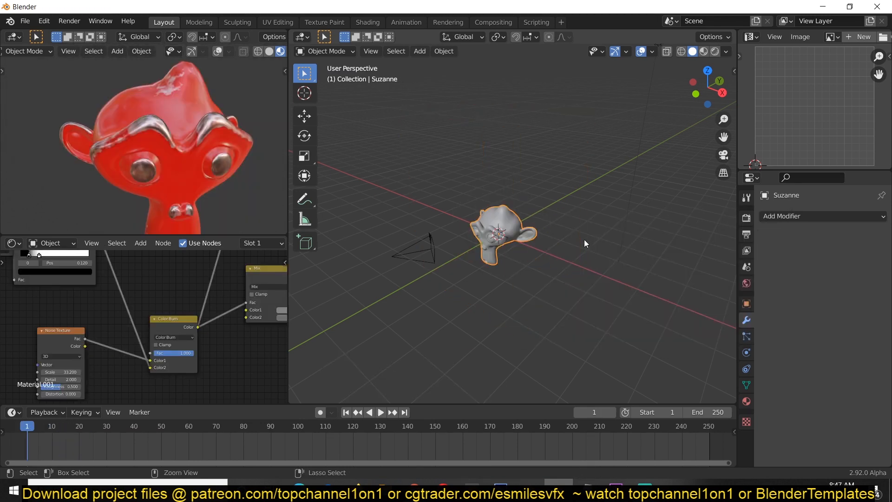
Step: Apply the Quick Liquid effect to Suzanne, play the simulation and undo the effect
key("F3")
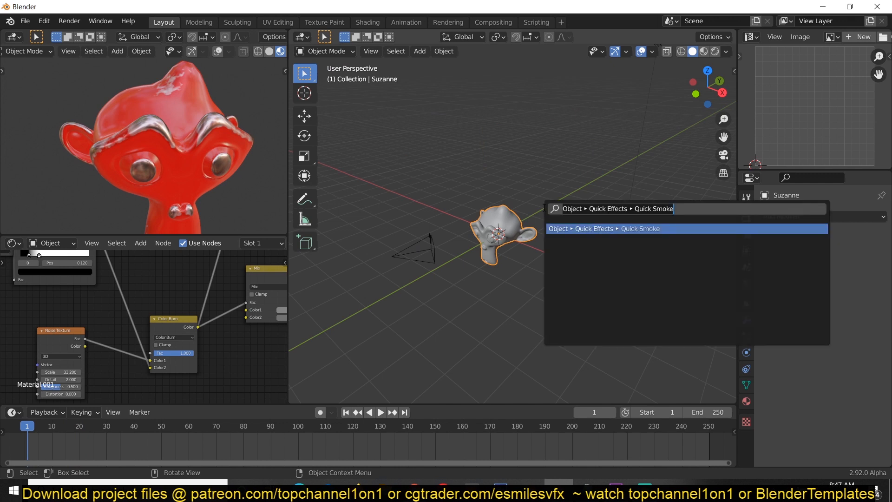
type("quick flu")
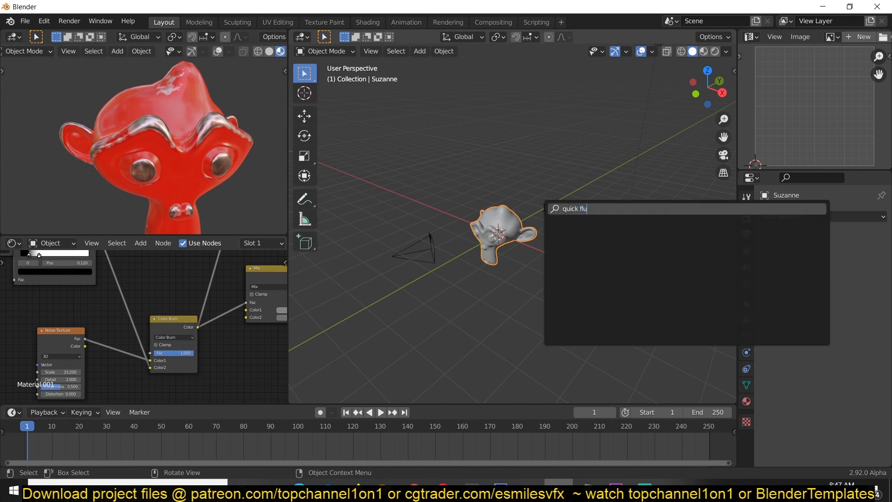
key("BackSpace")
key("BackSpace")
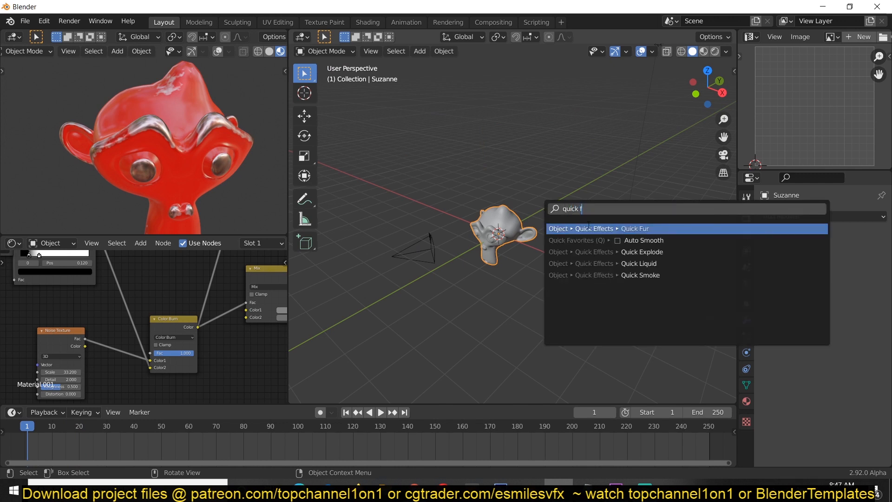
left_click(618, 263)
key("space")
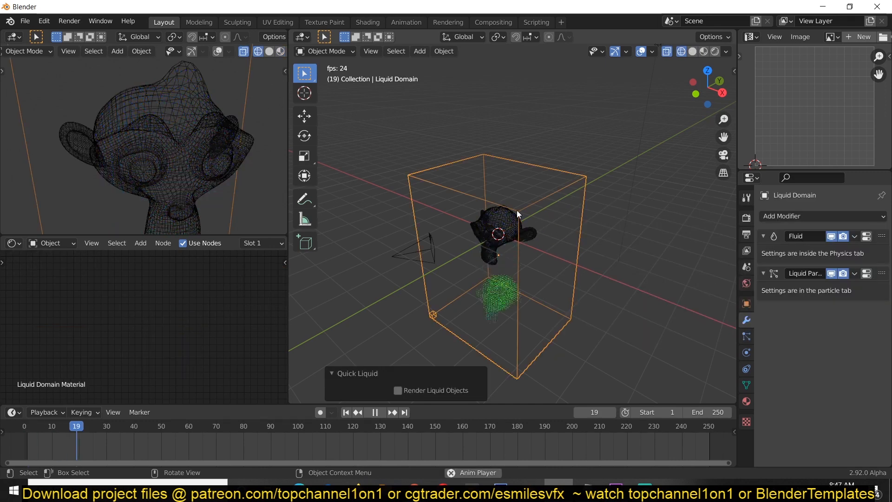
key("ctrl+z")
key("ctrl+z")
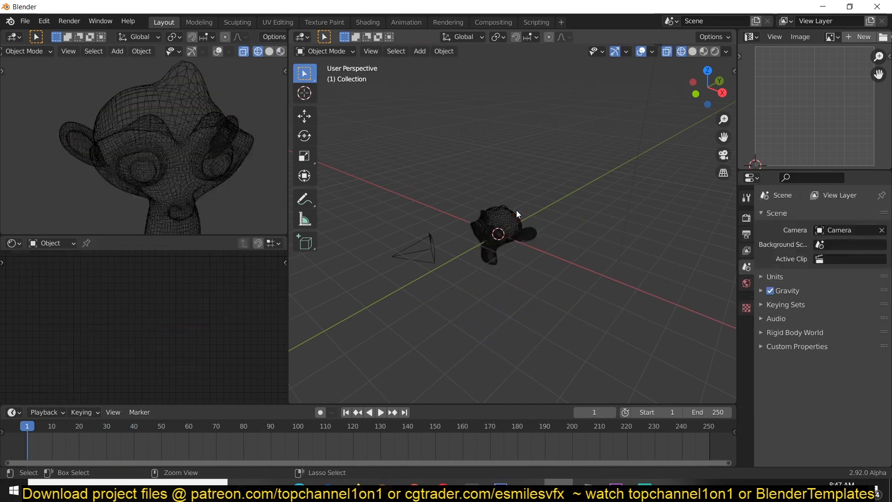
Step: Delete the extra object overlapping Suzanne's head and select the remaining Suzanne
left_click(514, 214)
key("x")
left_click(528, 209)
left_click(514, 222)
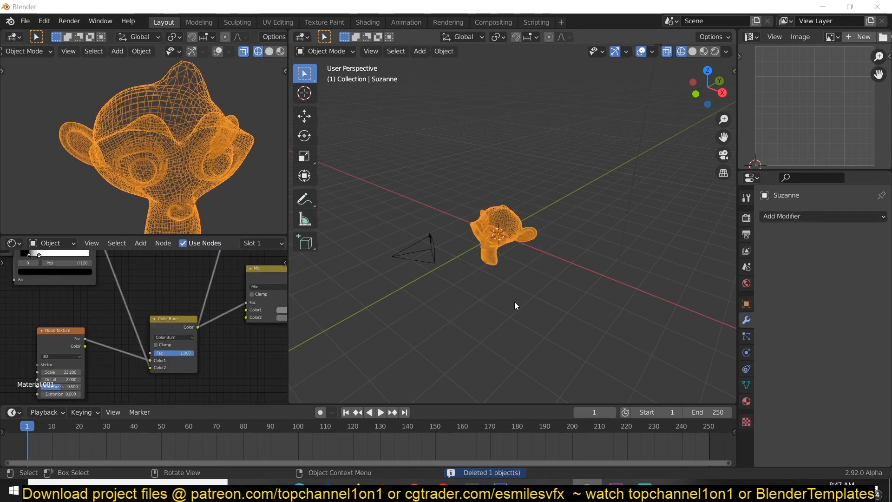
Step: Switch the main viewport to Material Preview shading and select Suzanne in a closer front view
left_click(604, 197)
key("z")
left_click(704, 52)
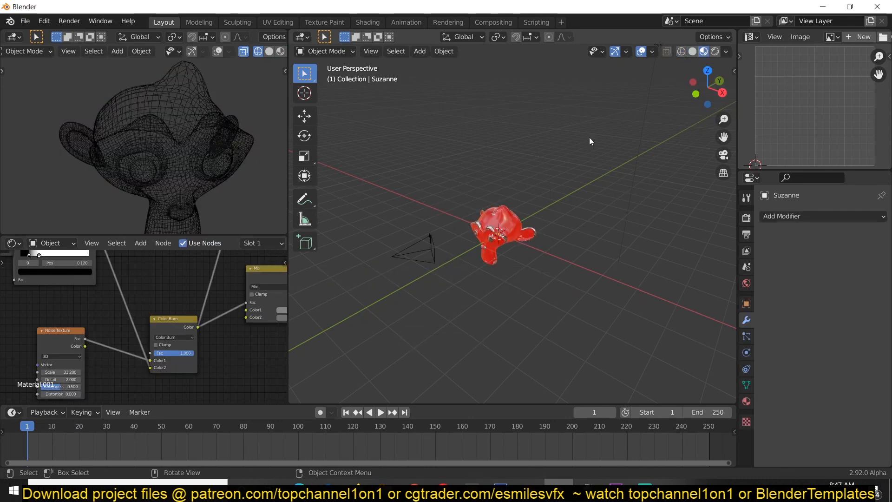
scroll(515, 204, "up", 4)
left_click(489, 225)
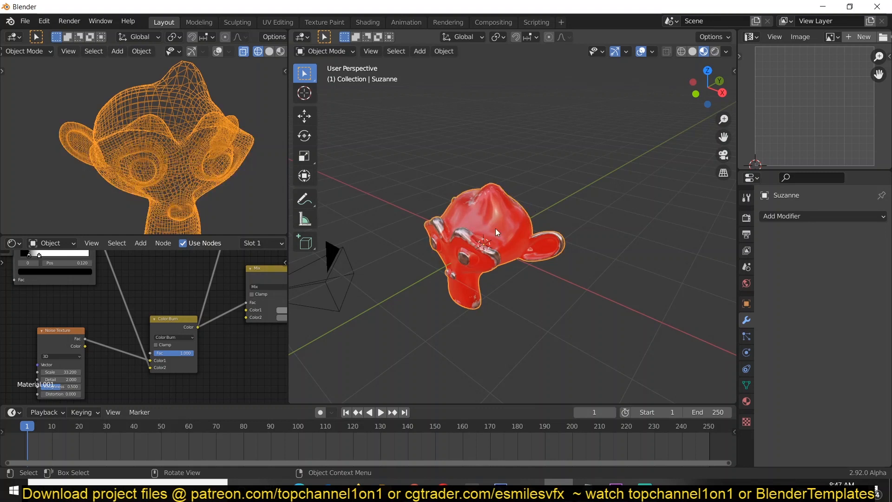
middle_click_drag(495, 228, 536, 211)
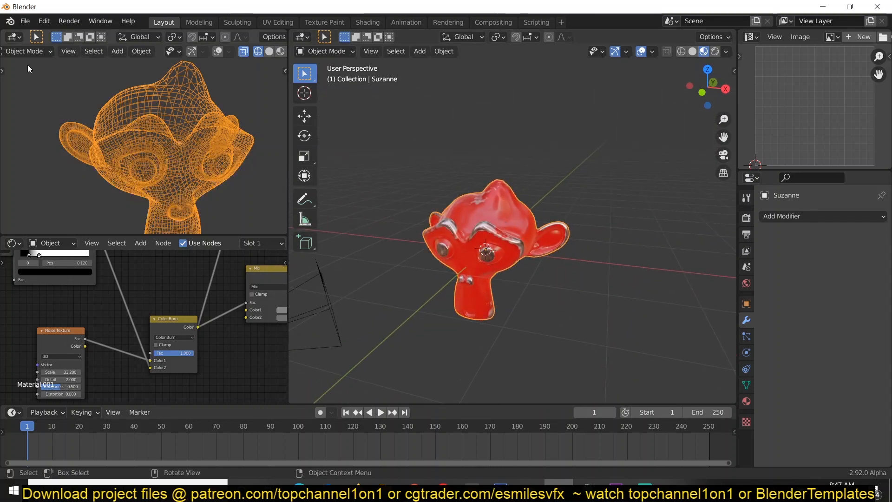
Step: Open the Find Missing Files browser for the project's external data and close it without choosing a folder
left_click(23, 22)
mouse_move(52, 209)
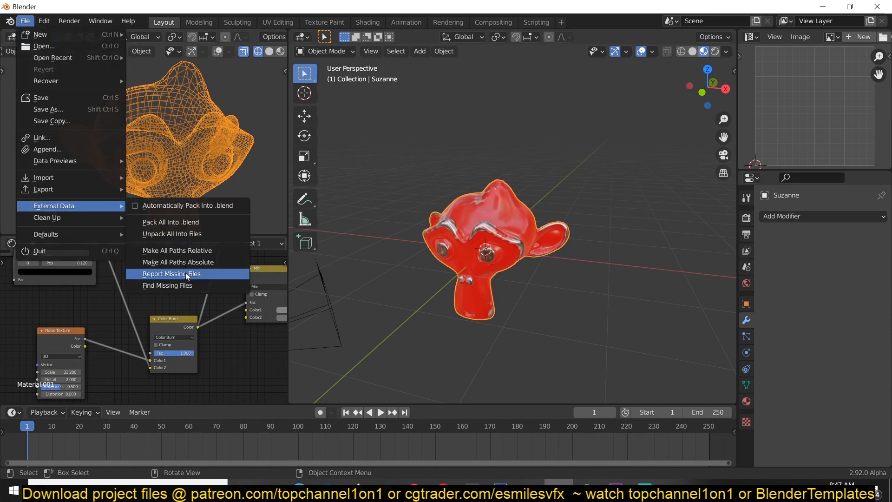
left_click(167, 285)
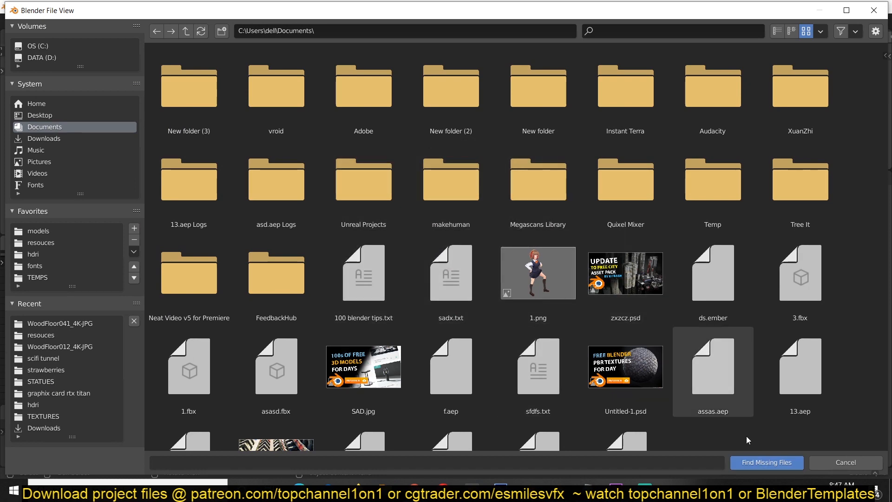
left_click(845, 462)
Step: Add an upright plane at the 3D cursor and scale it up by a factor of 4.27
scroll(506, 294, "down", 2)
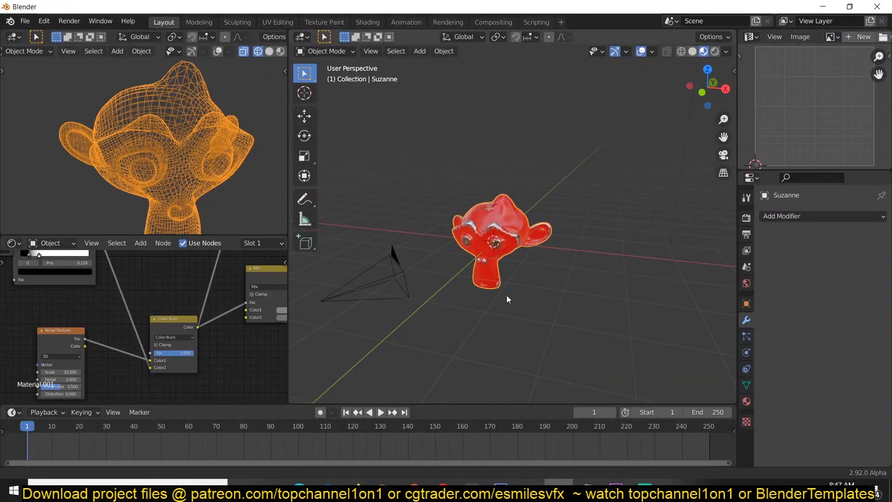
key("shift+a")
mouse_move(524, 201)
left_click(580, 202)
left_click(679, 263)
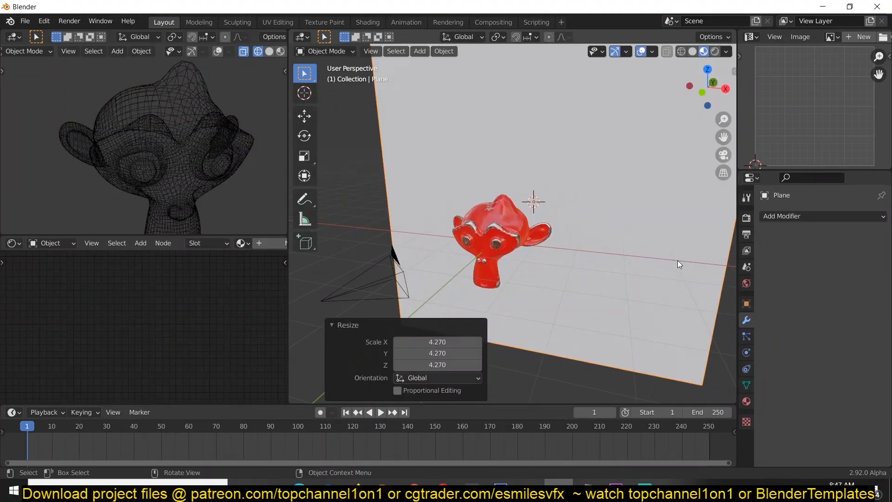
Step: Move the upright plane about 3.97 m along Y so that it stands behind Suzanne
middle_click_drag(679, 263, 615, 265)
scroll(615, 264, "down", 2)
left_click(310, 116)
middle_click_drag(544, 253, 493, 247)
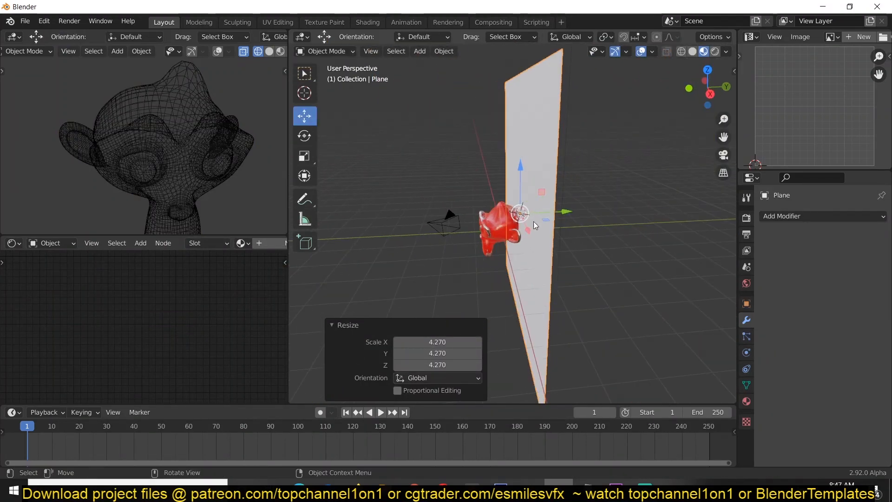
left_click_drag(565, 212, 683, 209)
middle_click_drag(576, 228, 623, 233)
scroll(573, 208, "down", 2)
middle_click_drag(571, 208, 603, 187)
scroll(603, 187, "up", 1)
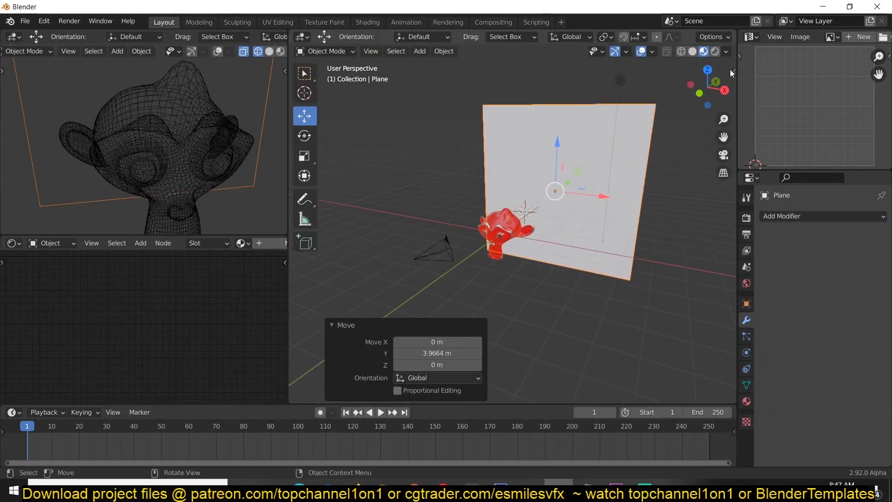
Step: Delete the light in Rendered shading and set the world background strength to 0
key("Delete")
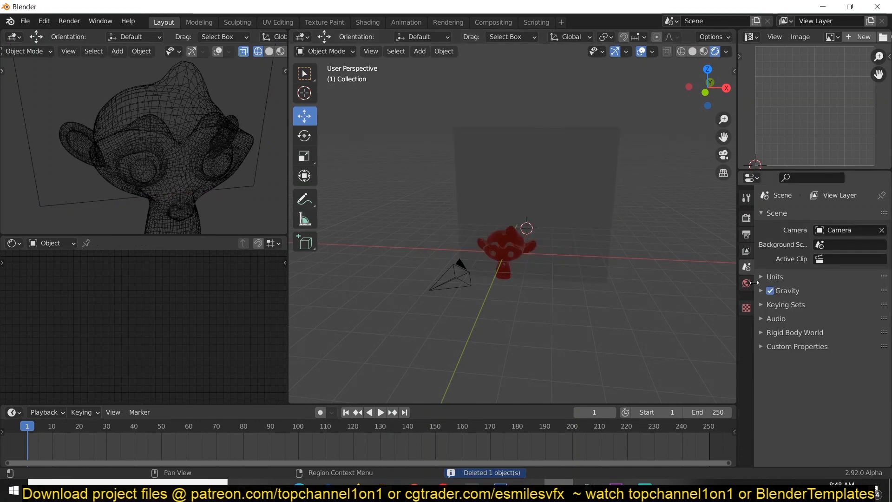
left_click(746, 283)
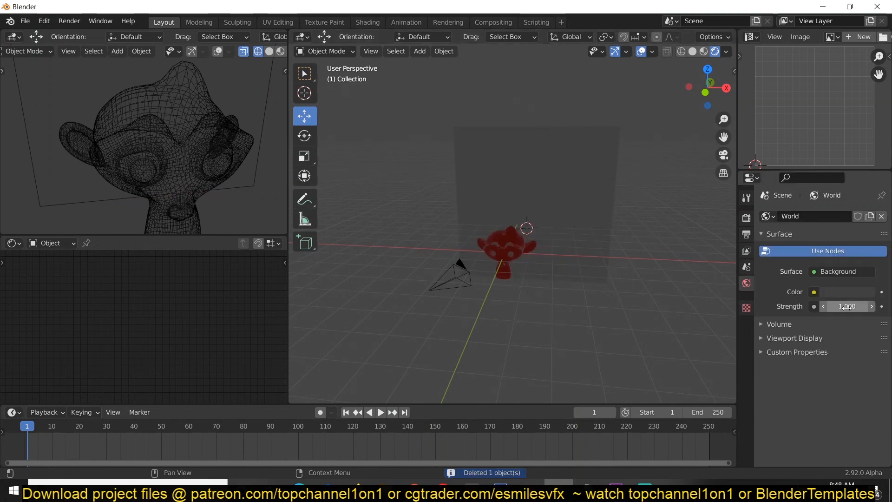
left_click_drag(852, 309, 818, 309)
middle_click_drag(560, 222, 512, 294)
left_click(546, 236)
scroll(503, 229, "down", 1)
middle_click_drag(503, 230, 527, 237)
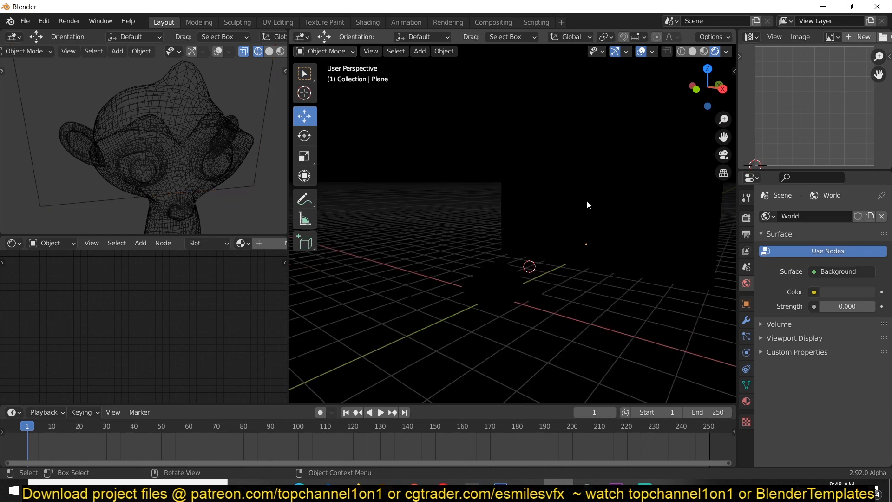
Step: Give the plane a new material with the image texture image-asset (1).jpeg and preview the texture unlit on the plane
left_click(587, 200)
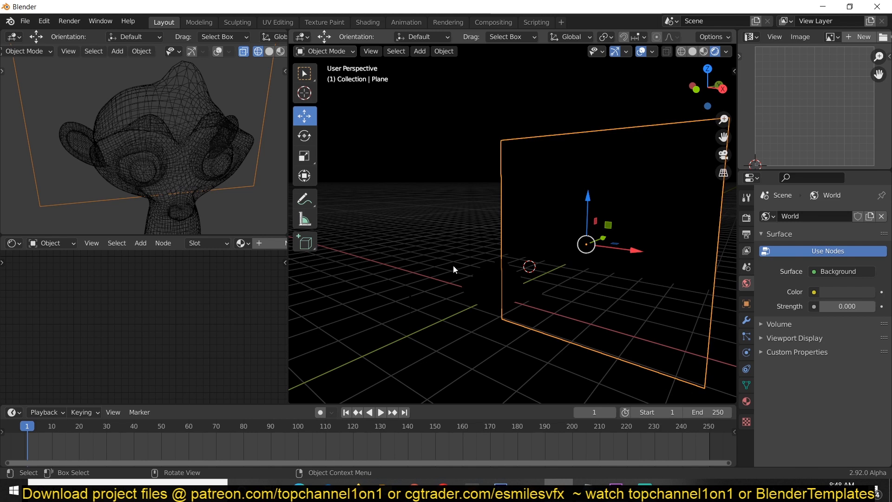
left_click(259, 243)
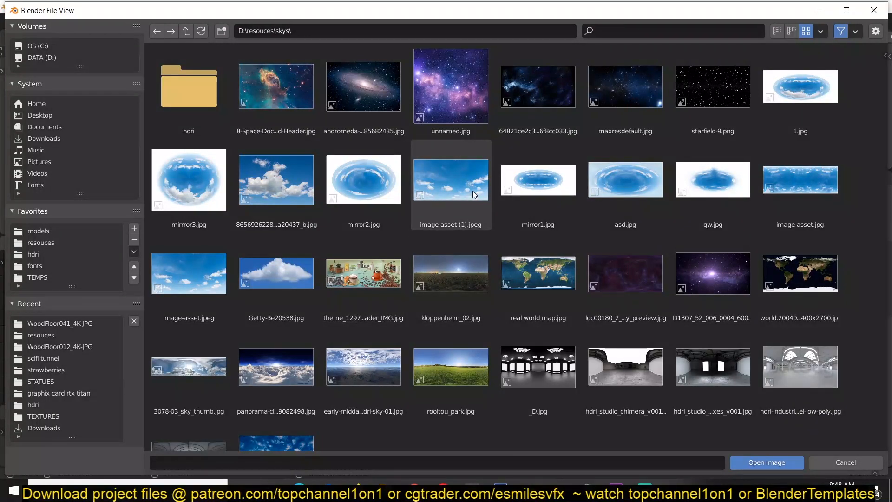
double_click(472, 191)
middle_click_drag(139, 303, 174, 300)
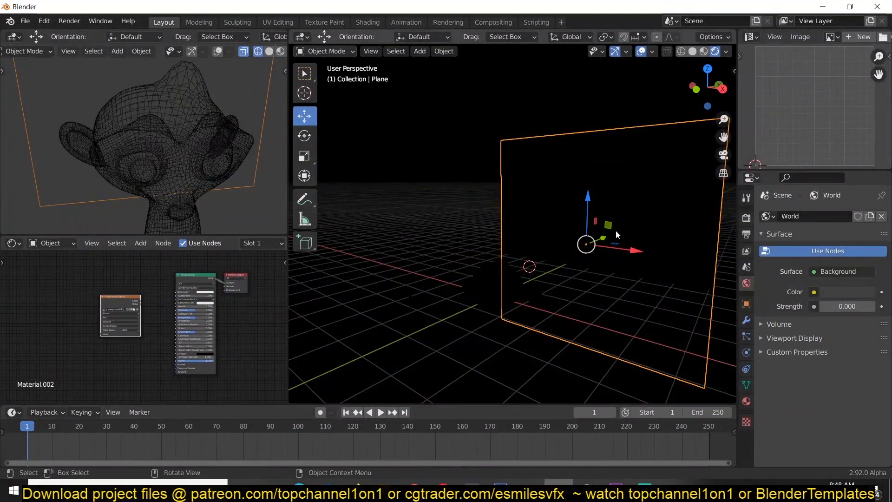
scroll(125, 324, "up", 2)
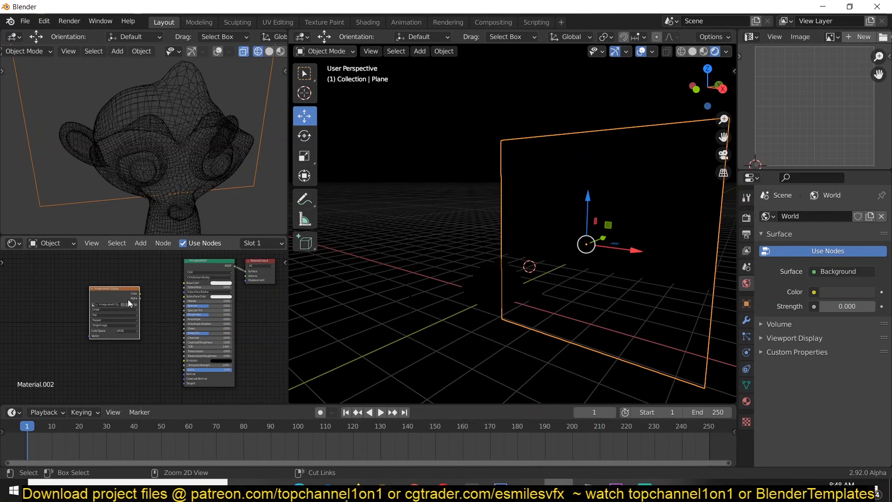
left_click(130, 292, "ctrl+shift")
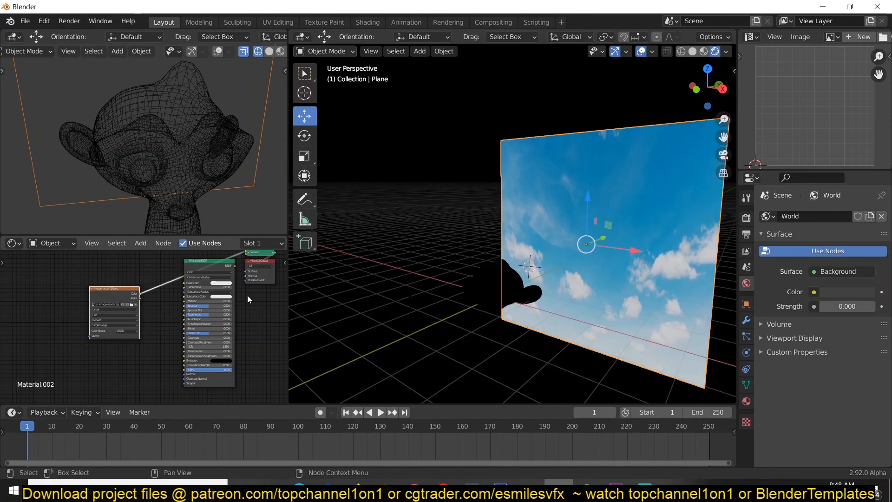
Step: Stretch the sky image plane along X by a factor of 1.829 so that it spans wider behind Suzanne
middle_click_drag(573, 246, 626, 252)
key("s")
key("x")
left_click(701, 249)
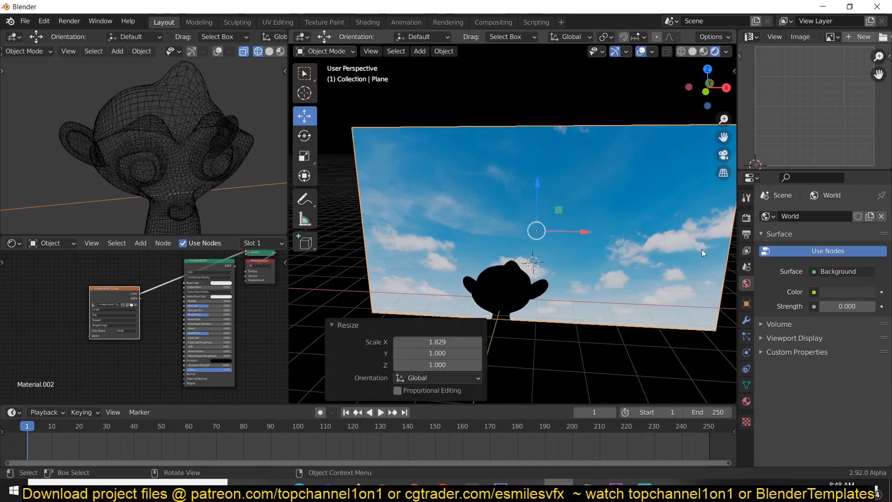
middle_click_drag(702, 249, 665, 222)
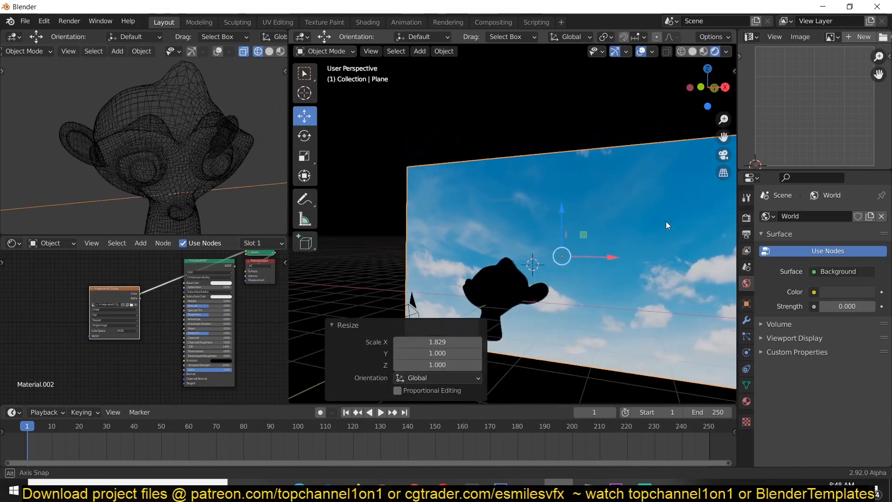
Step: Switch the render engine to Cycles and view Suzanne lit by the sky image plane
left_click(746, 218)
left_click(832, 216)
left_click(822, 254)
middle_click_drag(446, 301, 409, 322)
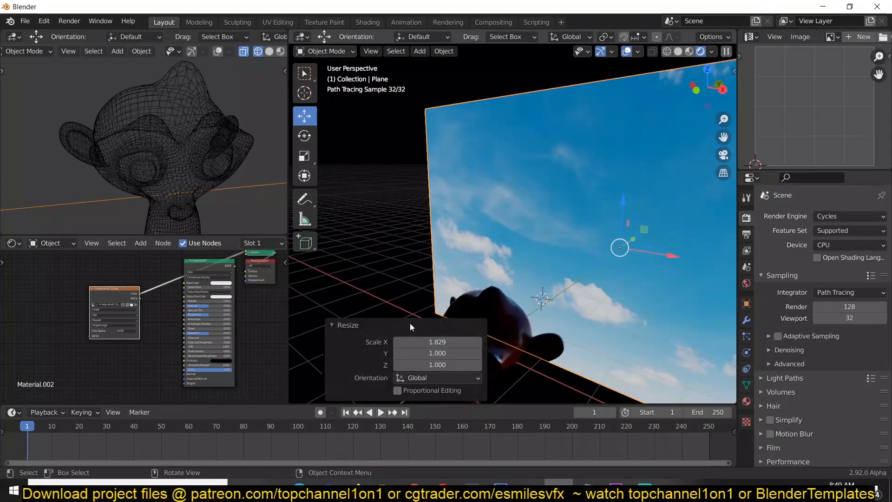
left_click(347, 324)
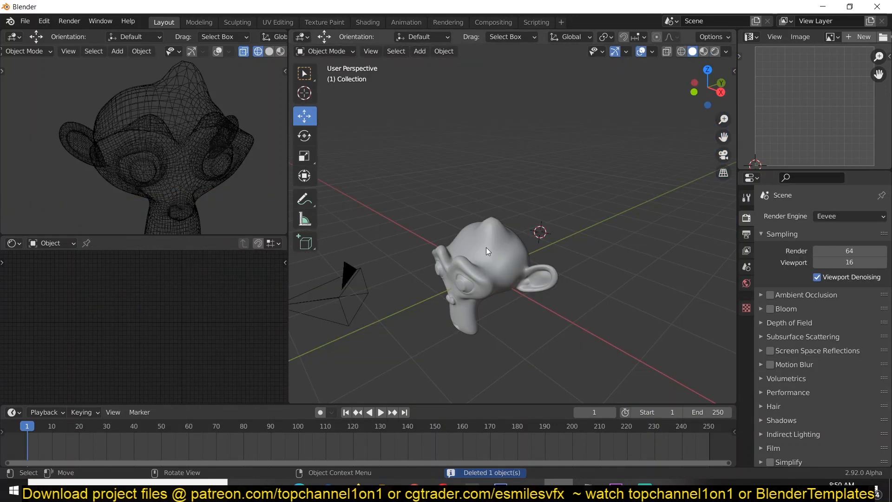
Step: Delete Suzanne, add a Bezier circle curve and scale it up
left_click(487, 247)
key("Delete")
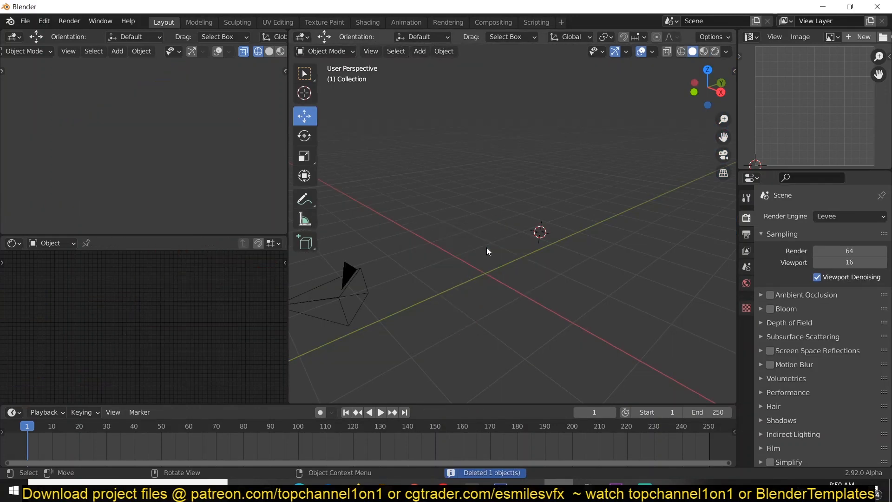
key("shift+a")
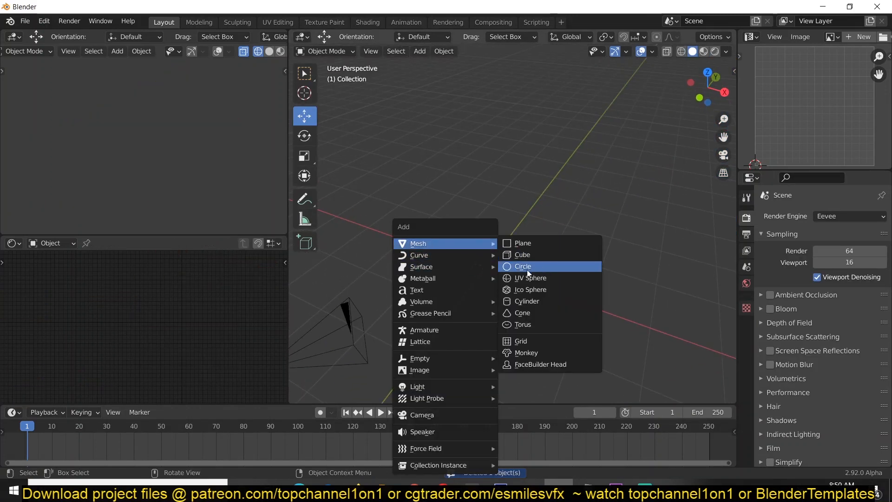
mouse_move(447, 263)
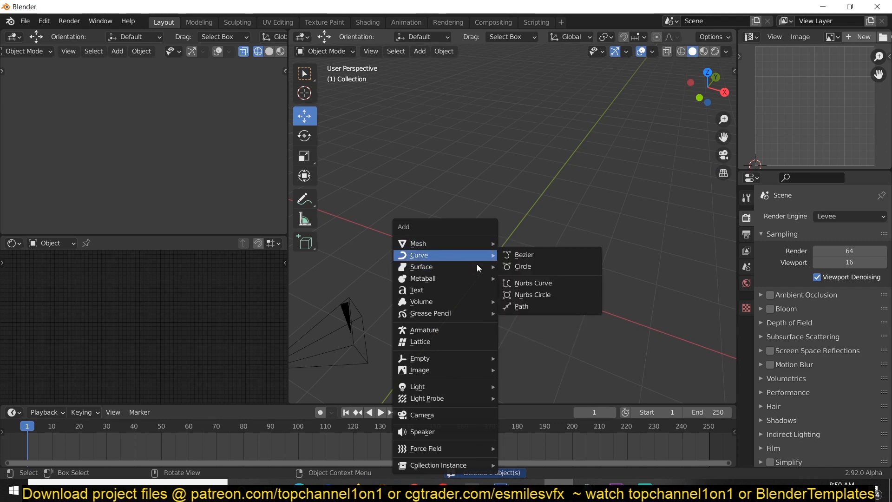
left_click(528, 267)
key("s")
left_click(596, 266)
scroll(510, 268, "down", 3)
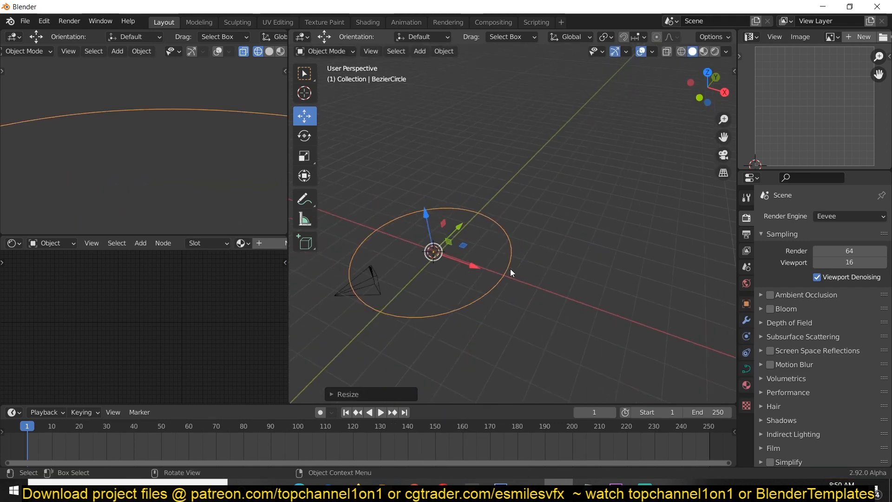
Step: Place the 3D cursor beside the large circle and add a second Bezier circle there
right_click(571, 244, "shift")
key("shift+a")
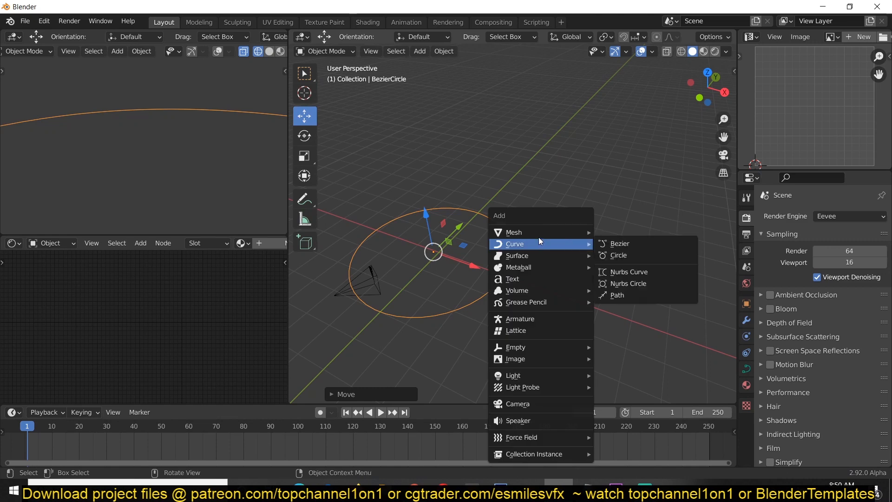
mouse_move(540, 234)
mouse_move(559, 245)
left_click(609, 254)
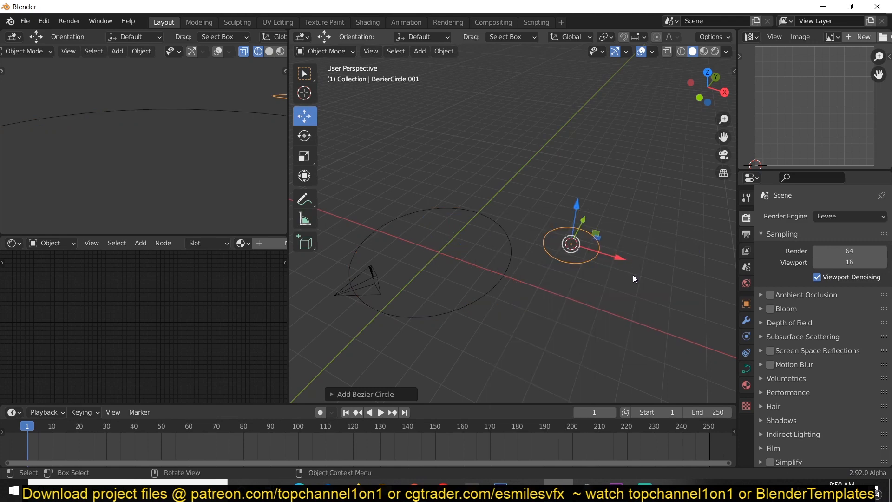
Step: In Edit Mode, pull one control point of the small circle inward along X to make a crescent-shaped profile
key("Tab")
scroll(632, 275, "up", 1)
left_click(613, 271)
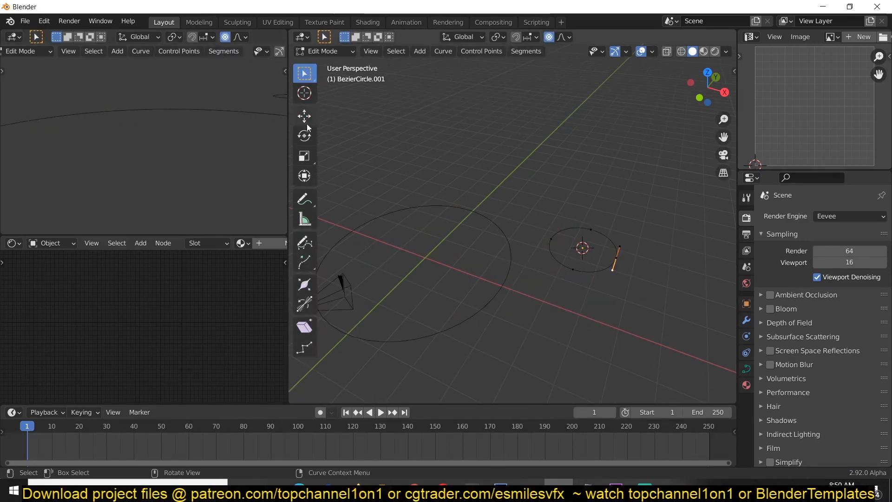
left_click(305, 116)
left_click(615, 257)
left_click_drag(657, 271, 612, 259)
key("Tab")
Step: Give the large Bezier circle a round bevel with a depth of about 0.12 m
left_click(509, 272)
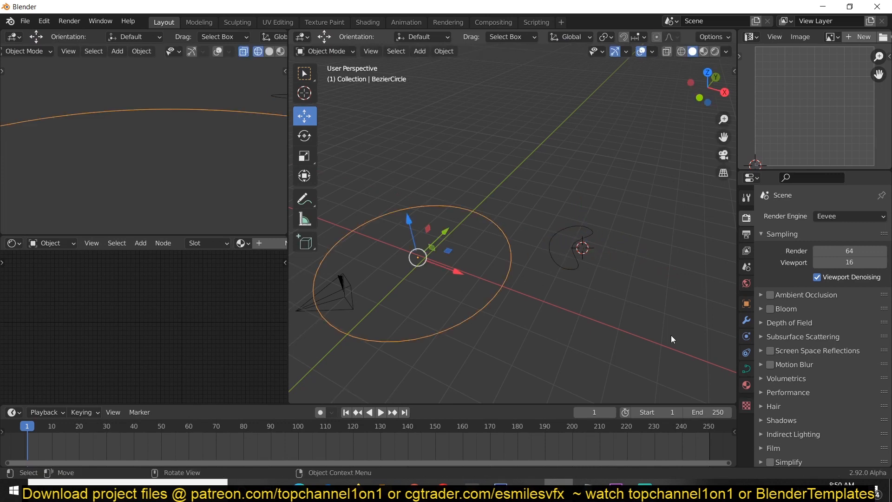
left_click(746, 369)
scroll(816, 398, "down", 3)
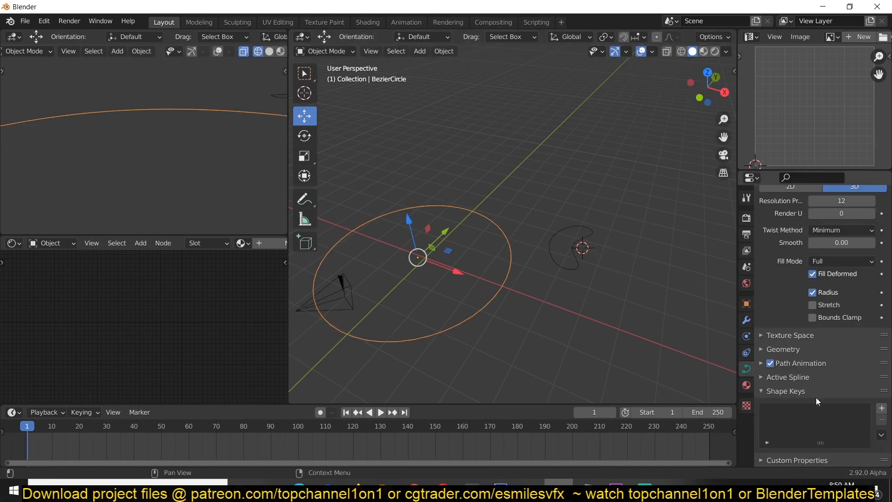
left_click(796, 353)
scroll(798, 397, "down", 2)
scroll(798, 401, "down", 2)
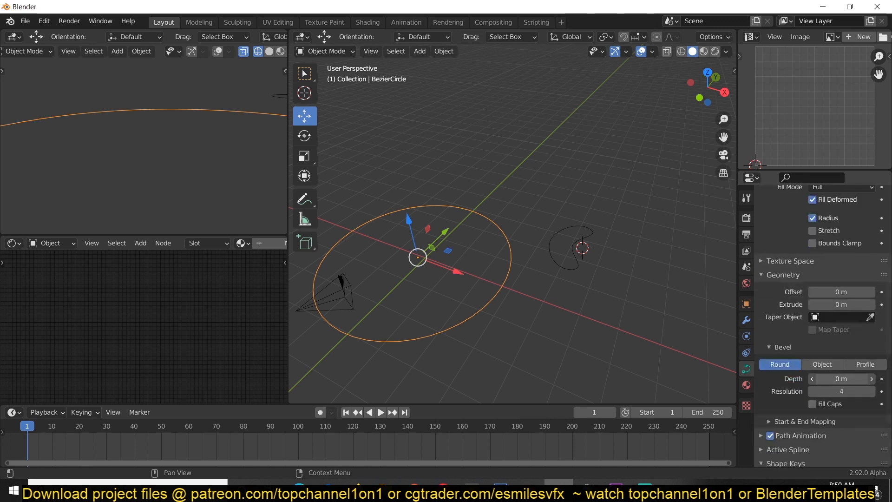
left_click_drag(842, 378, 873, 378)
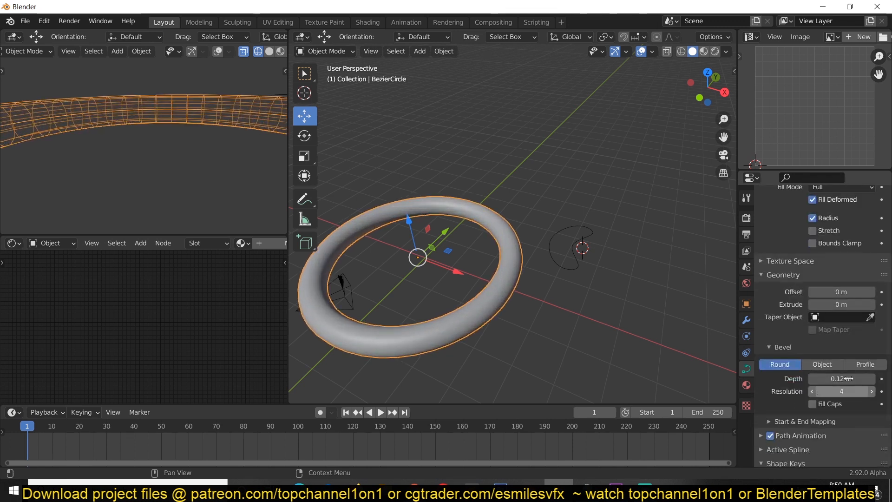
Step: Change the large circle's bevel to Object and use the small crescent curve as its bevel object
left_click(832, 363)
left_click(841, 378)
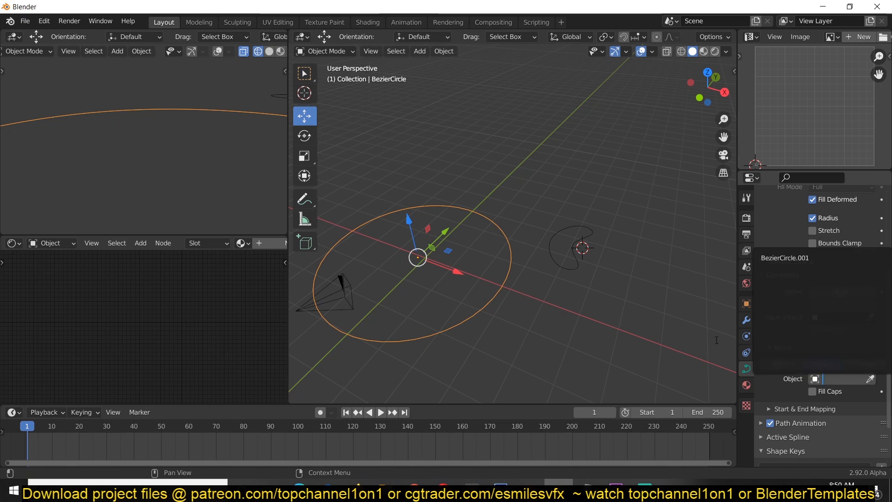
left_click(870, 379)
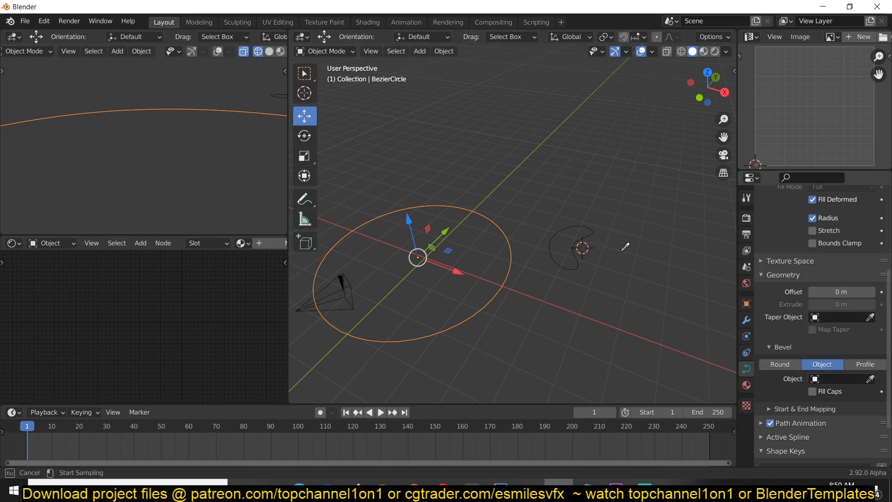
left_click(598, 229)
Step: Select the small profile curve in wireframe, return to solid shading and scale it down to slim the ring
mouse_move(598, 232)
middle_mouse_down()
mouse_move(597, 275)
mouse_move(637, 252)
mouse_move(605, 282)
mouse_move(561, 249)
mouse_move(382, 269)
middle_mouse_up()
key("shift+z")
middle_click_drag(547, 271, 560, 242)
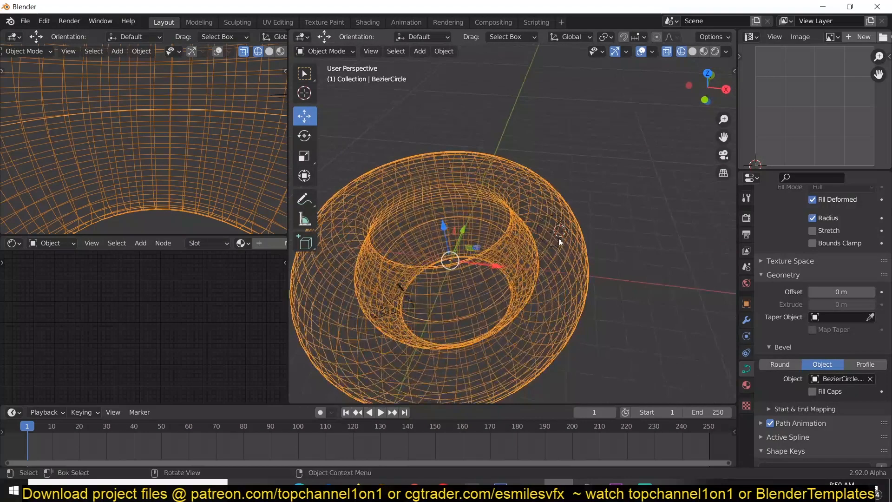
left_click(560, 237)
key("s")
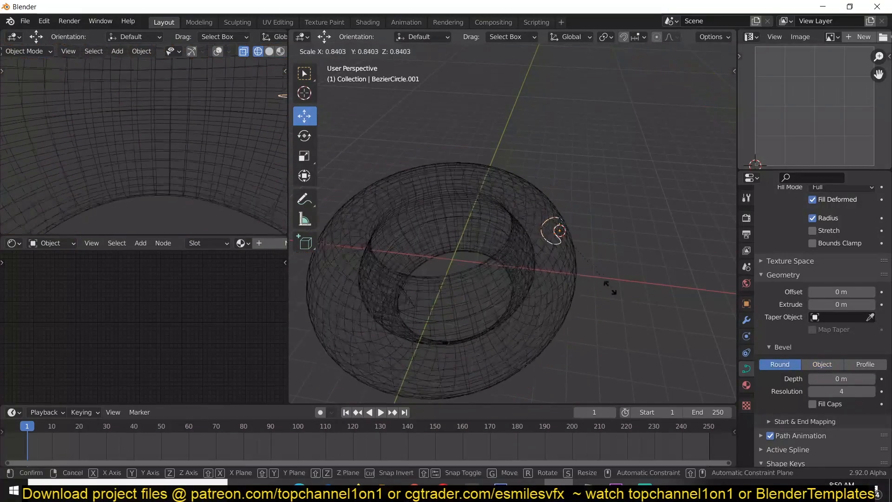
left_click(586, 272)
key("shift+z")
key("s")
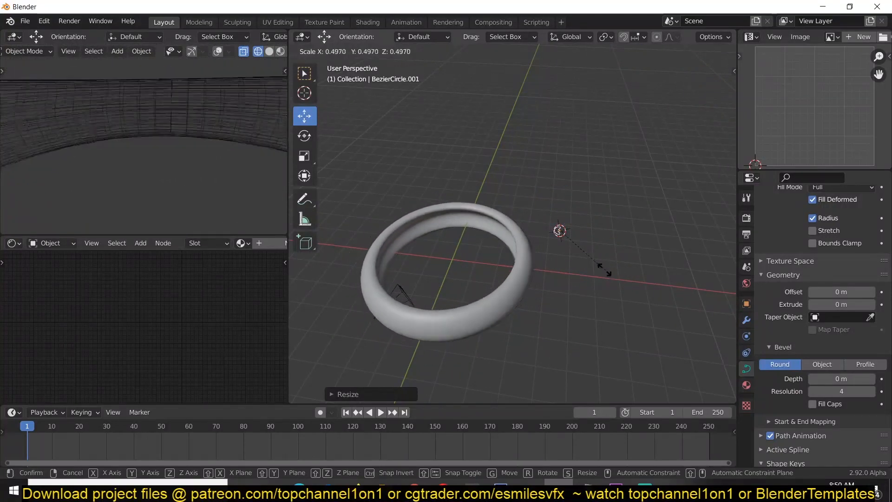
left_click(598, 269)
Step: Move a control point of the small profile curve along X in Edit Mode to reshape the ring's cross-section
key("Tab")
scroll(597, 267, "up", 2)
left_click(584, 238)
left_click_drag(624, 240, 584, 235)
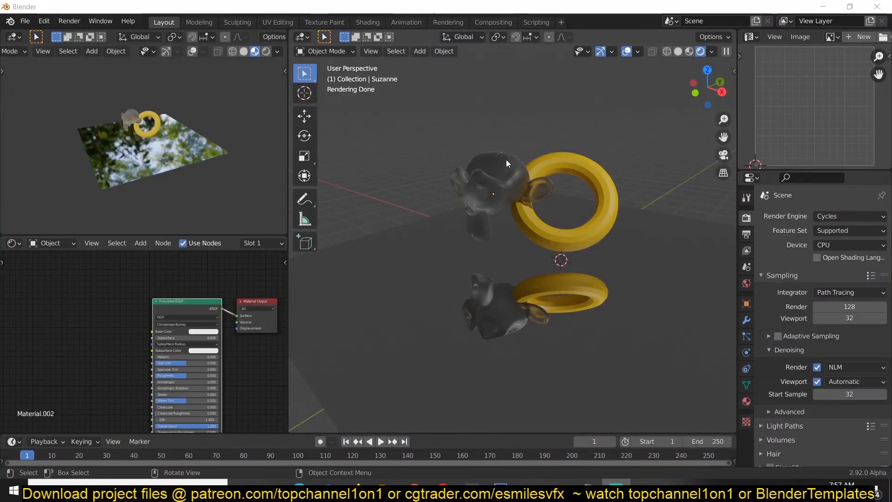
Step: In the scene with the yellow torus, add a Light Path node to Suzanne's glass material
scroll(505, 160, "up", 1)
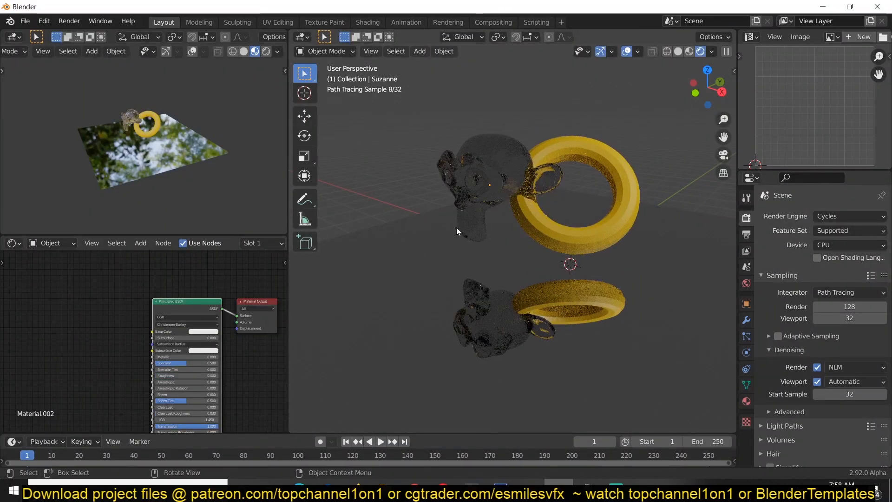
left_click(570, 230)
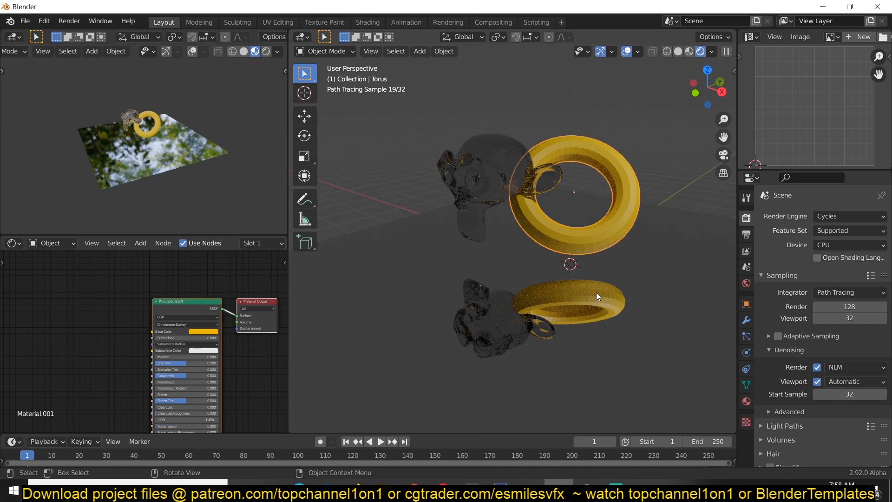
left_click(478, 176)
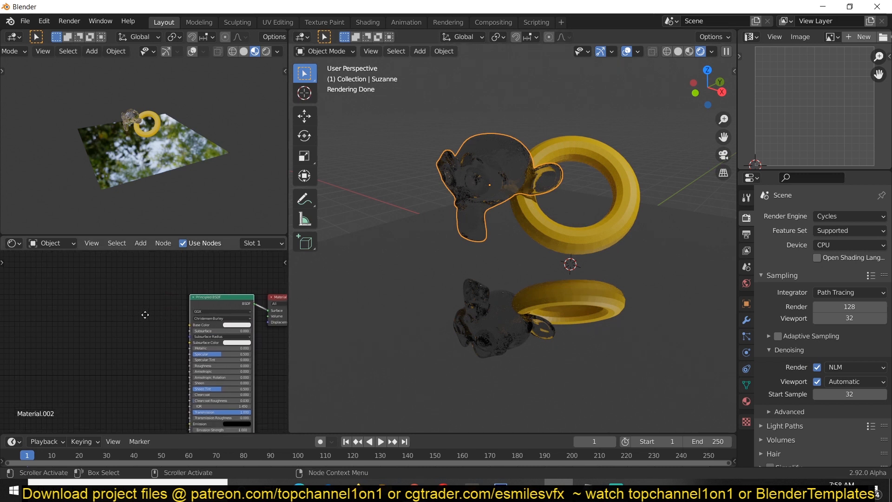
key("shift+a")
mouse_move(60, 335)
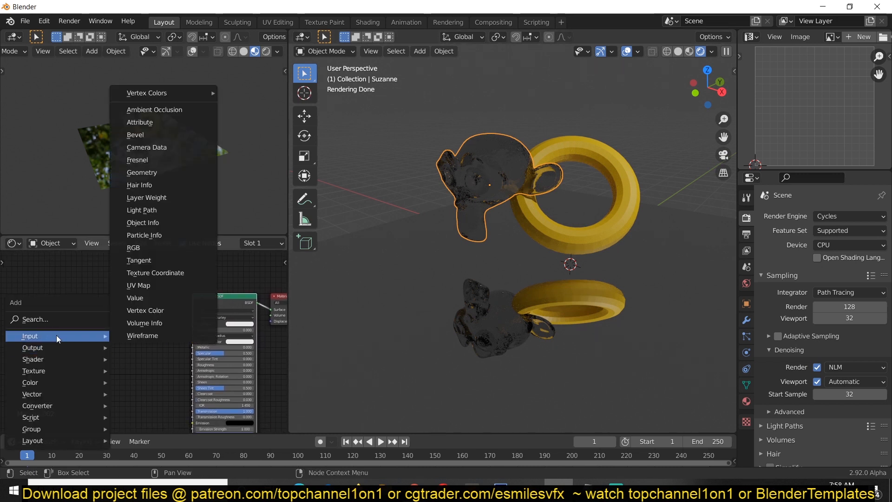
left_click(171, 212)
left_click(78, 317)
Step: Preview the Light Path node's Is Camera Ray and Is Shadow Ray outputs on Suzanne and her reflection
middle_click_drag(104, 312, 137, 320)
scroll(147, 296, "up", 3)
scroll(155, 327, "up", 4)
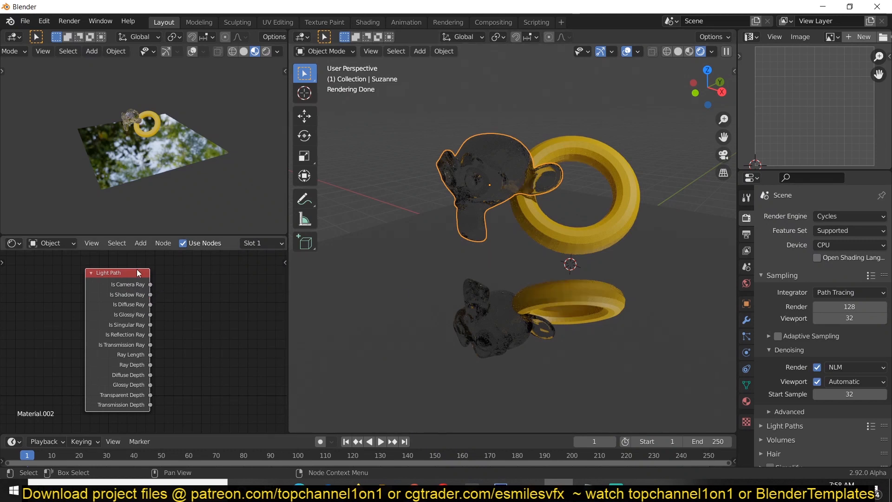
scroll(135, 283, "up", 1)
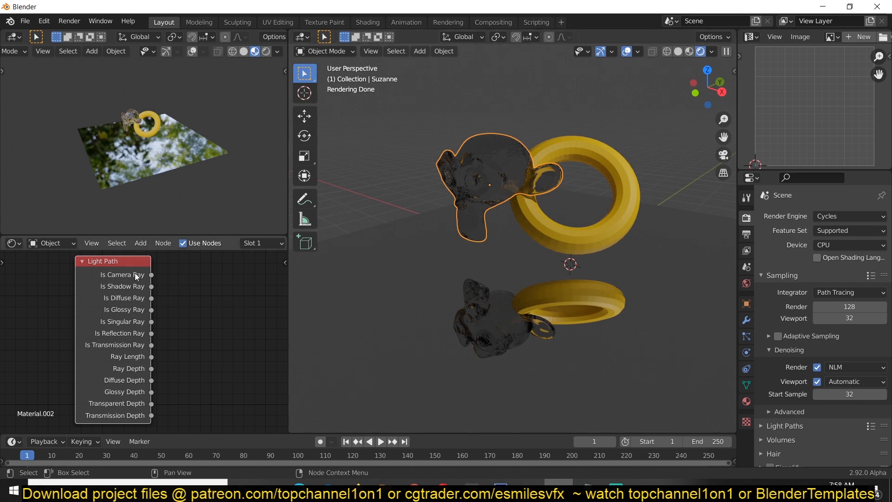
left_click_drag(152, 274, 284, 257)
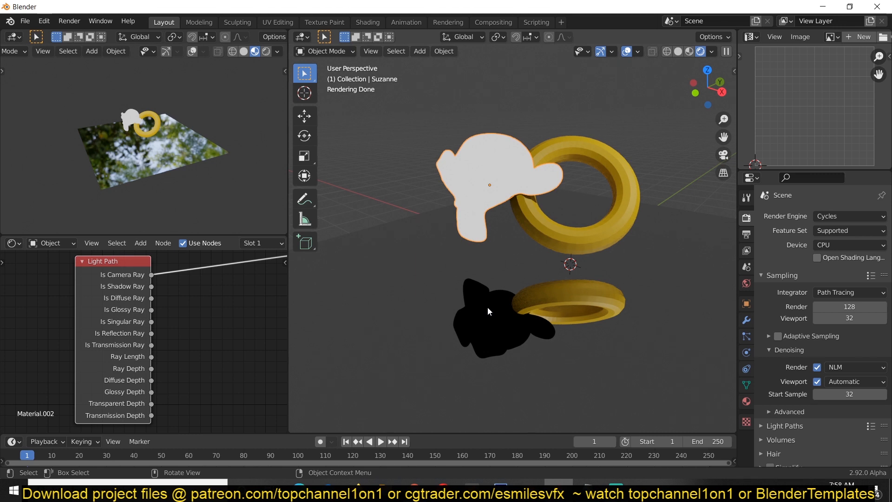
left_click(124, 277, "ctrl+shift")
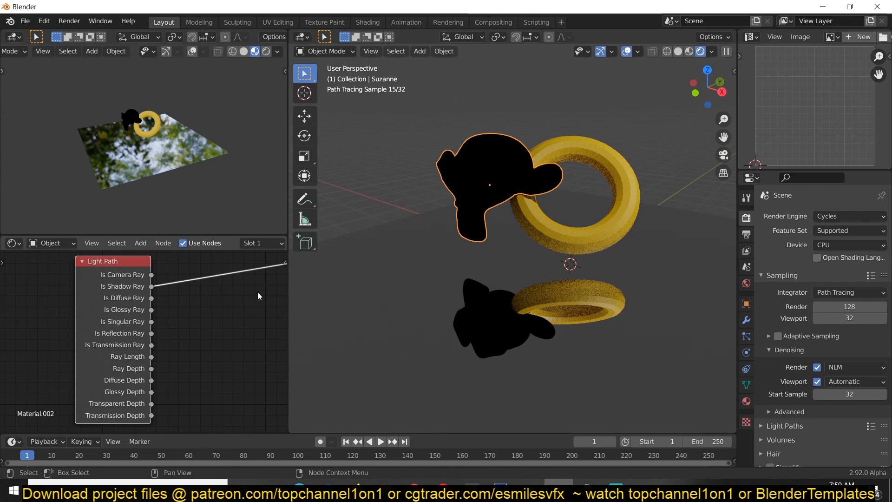
scroll(257, 295, "down", 1)
right_click(417, 270, "shift")
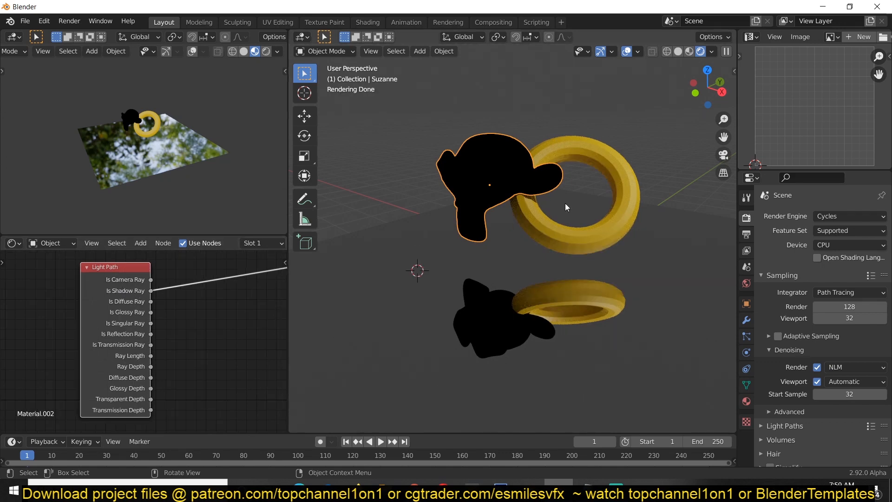
Step: Cycle the preview through the Light Path outputs, including Is Diffuse Ray, Is Glossy Ray and Transmission Depth
left_click(107, 294, "ctrl+shift")
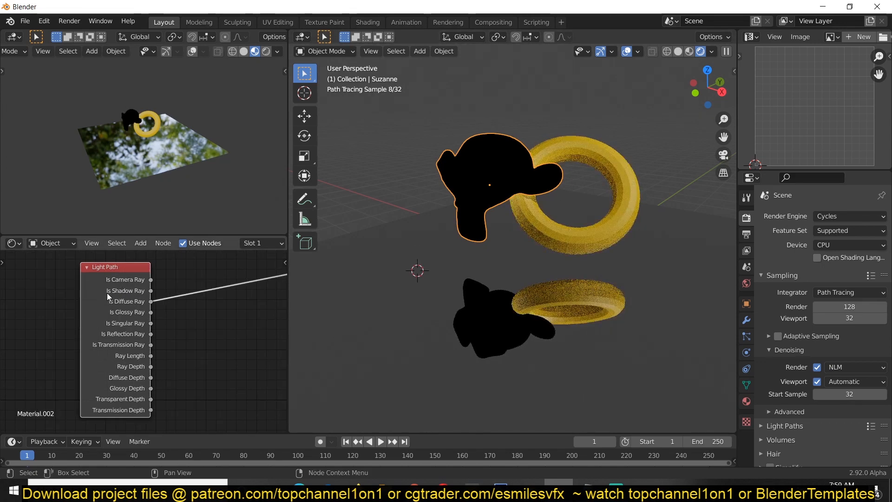
left_click(147, 320, "ctrl+shift")
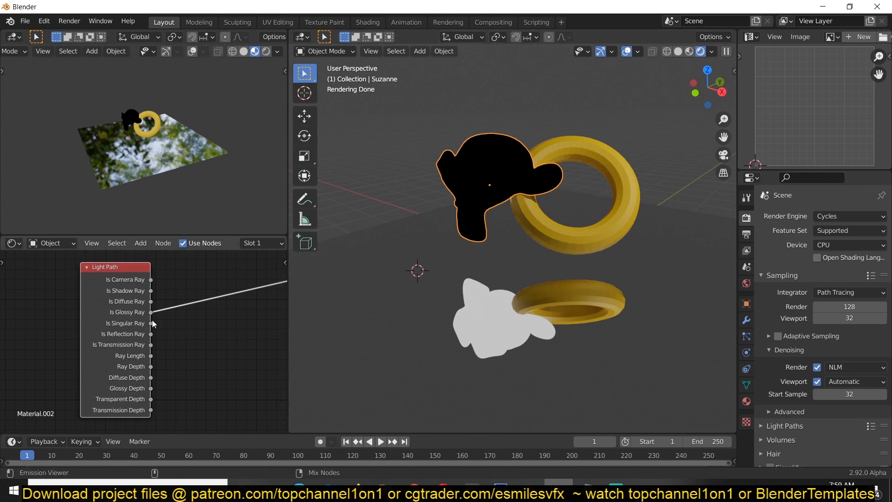
left_click_drag(151, 312, 151, 398, "ctrl")
left_click(138, 393, "ctrl+shift")
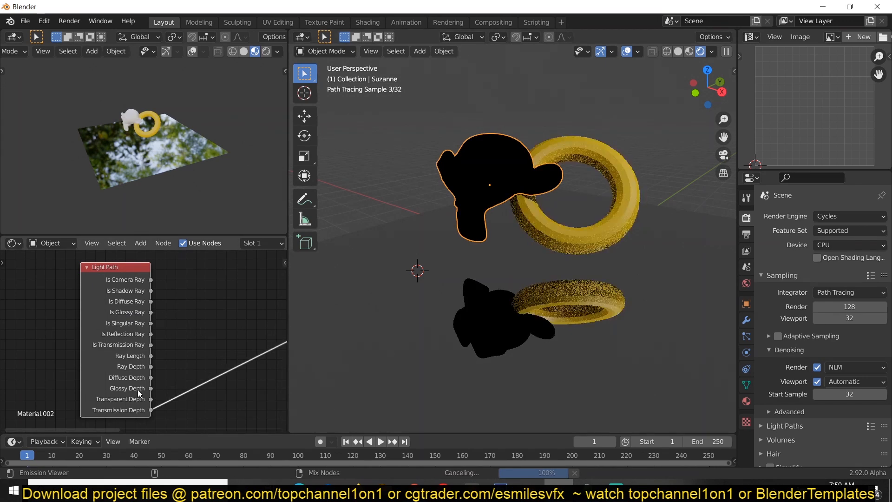
left_click(138, 393, "ctrl+shift")
Step: Restore the Principled BSDF as the shader shown on Suzanne and bring the Light Path node back into view
scroll(138, 390, "down", 3)
middle_click_drag(138, 390, 45, 403)
left_click(247, 305, "ctrl+shift")
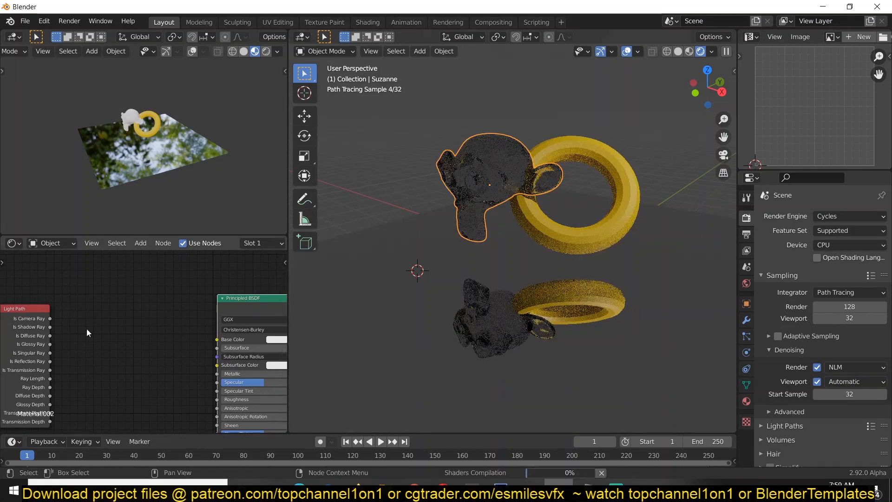
middle_click_drag(87, 330, 178, 330)
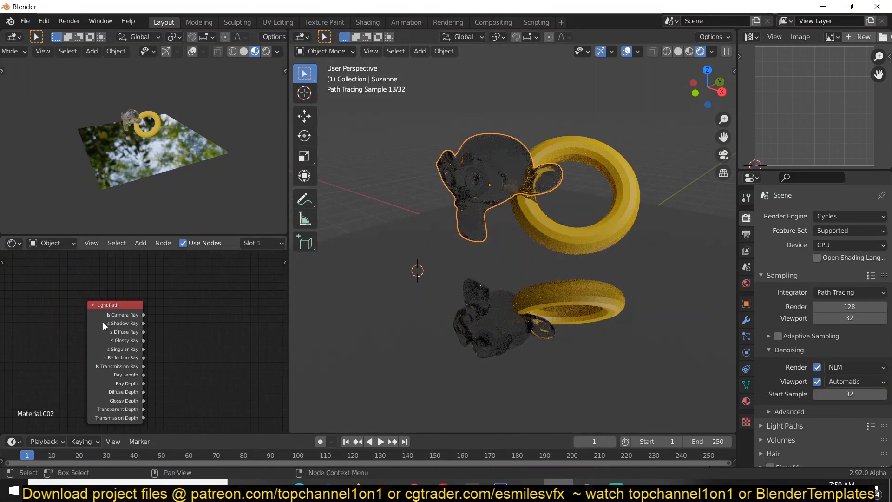
Step: Add a Mix node driven by the Light Path's Is Camera Ray output and connect its colour to the Principled BSDF's Base Color
left_click(119, 329, "ctrl+shift")
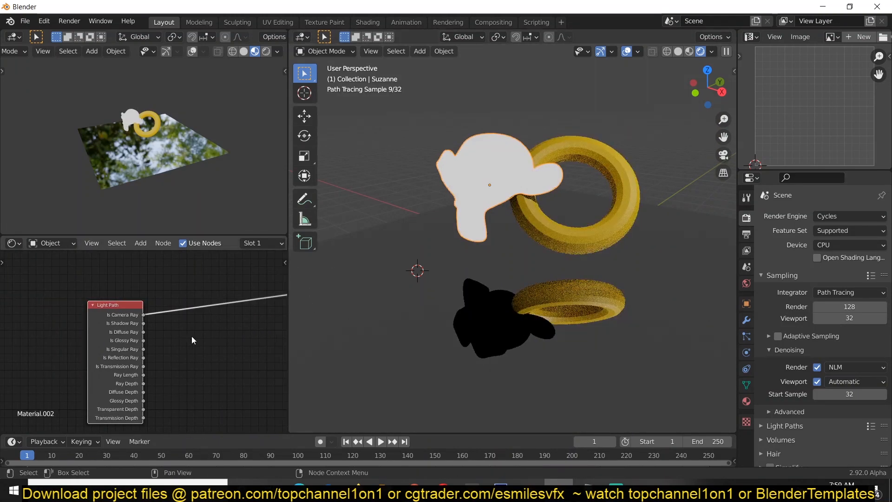
middle_click_drag(146, 390, 84, 389)
key("shift+a")
left_click(177, 384)
left_click(177, 326)
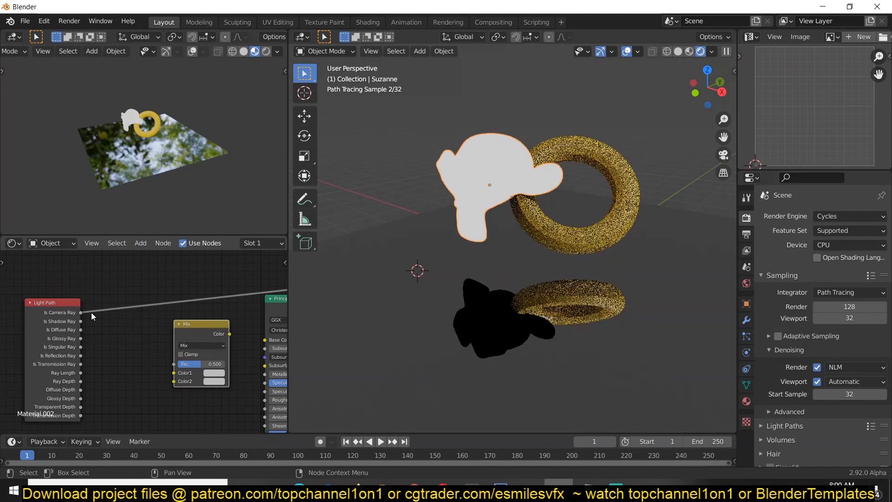
left_click_drag(173, 364, 173, 365)
left_click_drag(200, 324, 265, 340)
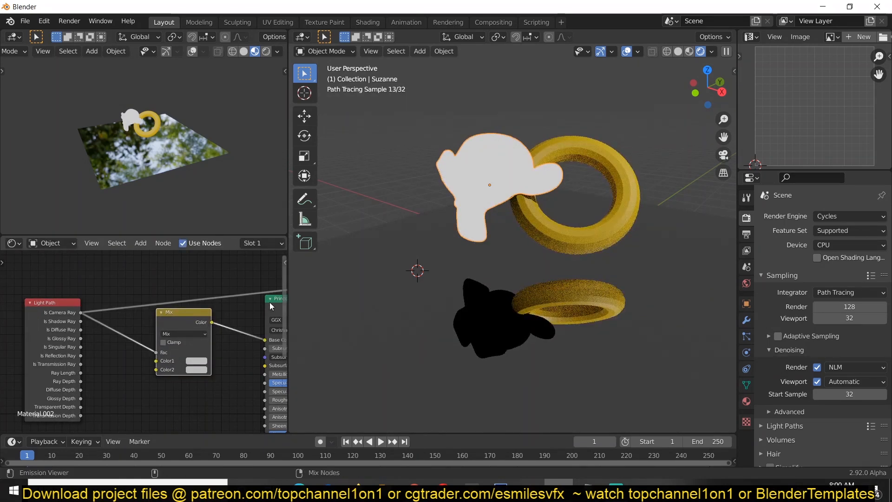
Step: Set the Mix node's second colour to red and the Principled BSDF's Transmission to 0
scroll(182, 389, "up", 1)
left_click(205, 374)
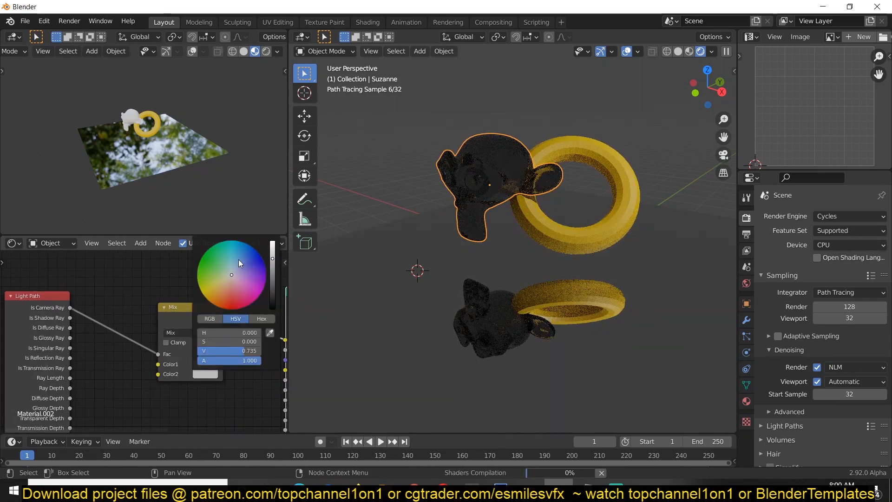
left_click(244, 258)
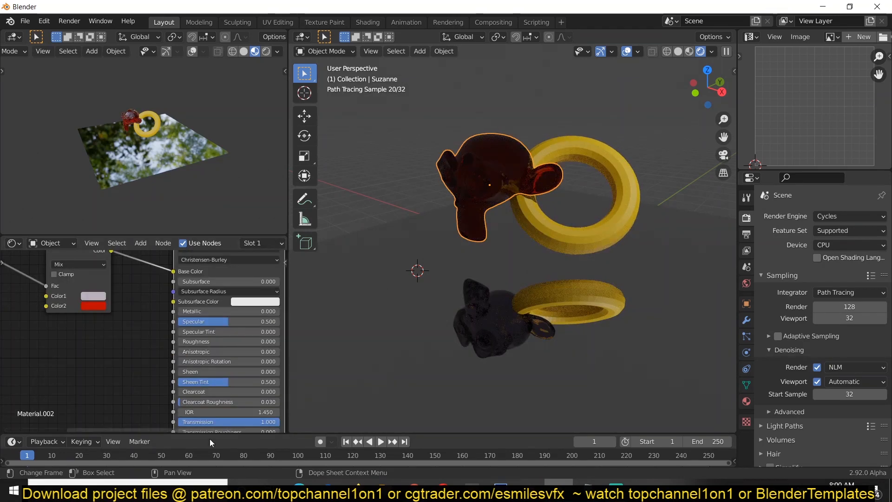
left_click_drag(229, 422, 179, 422)
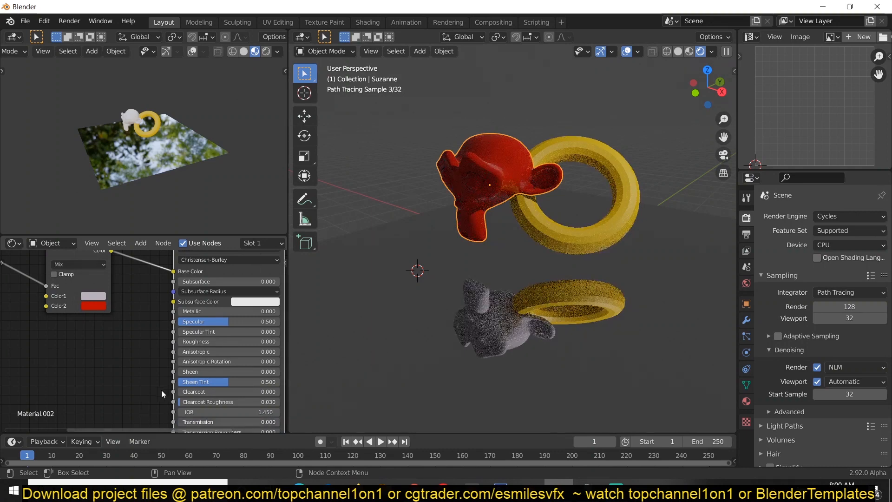
Step: Set the Mix node's first colour to blue so Suzanne's reflection differs from her directly seen colour
middle_click_drag(411, 266, 441, 321, "shift")
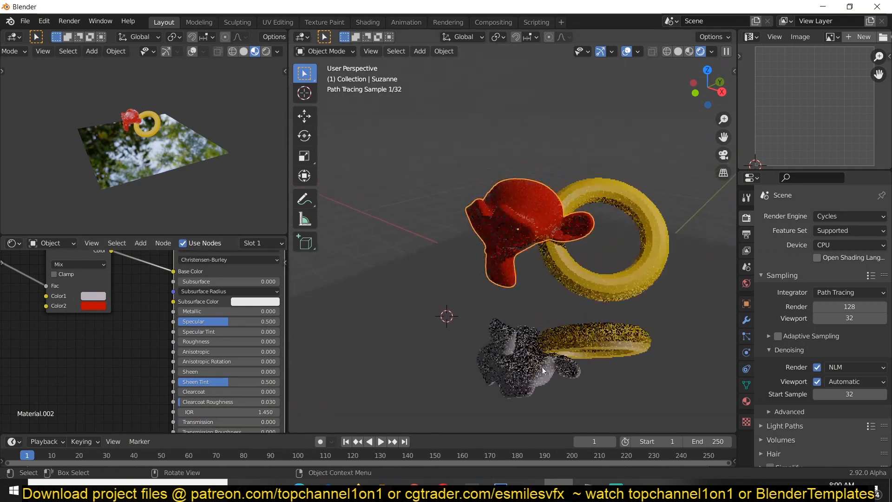
left_click(102, 299)
left_click(129, 173)
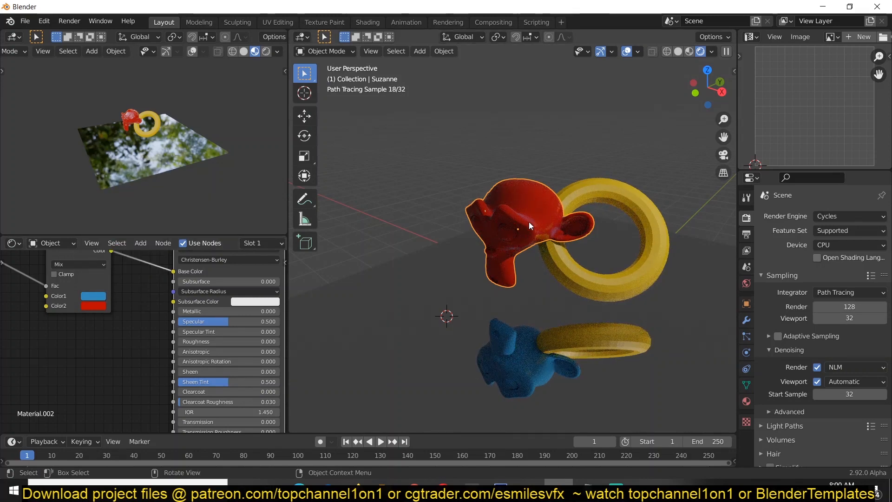
middle_click_drag(89, 345, 252, 395)
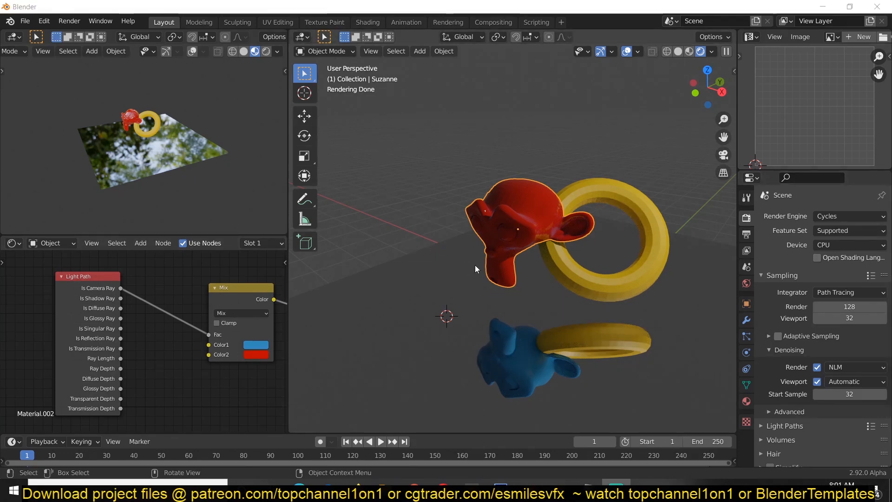
Step: Switch the main viewport to wireframe shading and on to solid shading
left_click(681, 51)
left_click(682, 50)
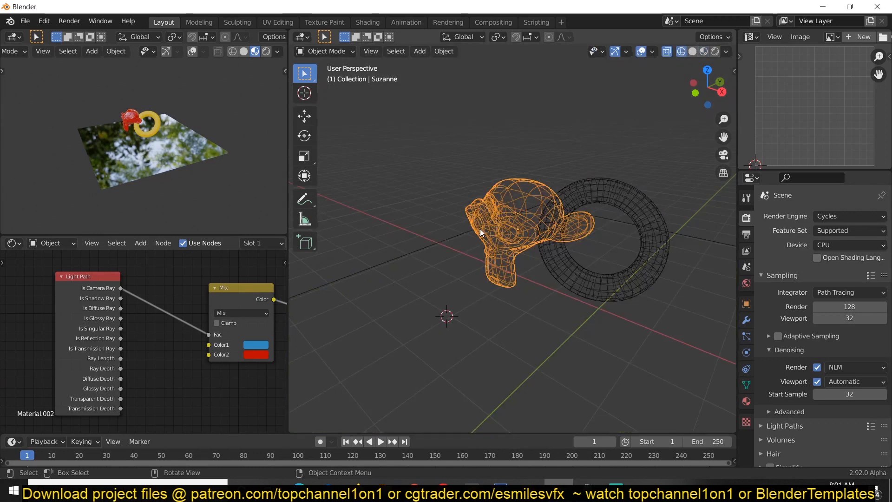
left_click(691, 51)
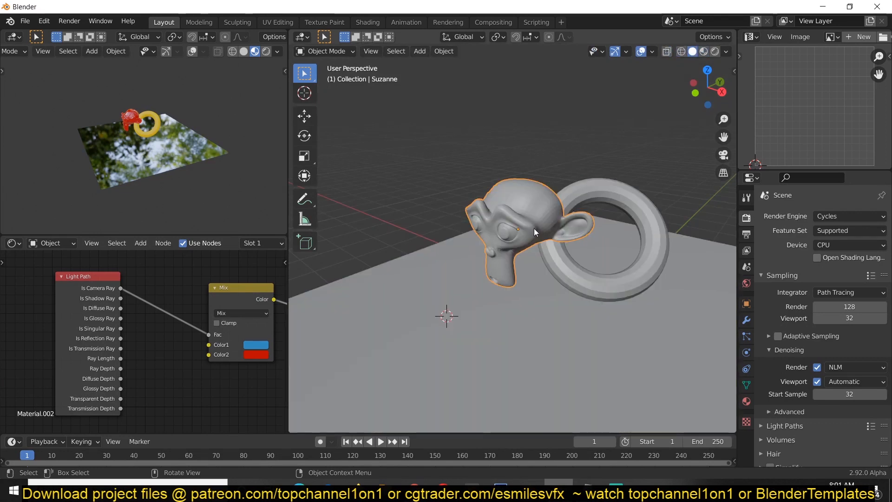
middle_click_drag(533, 227, 504, 181, "shift")
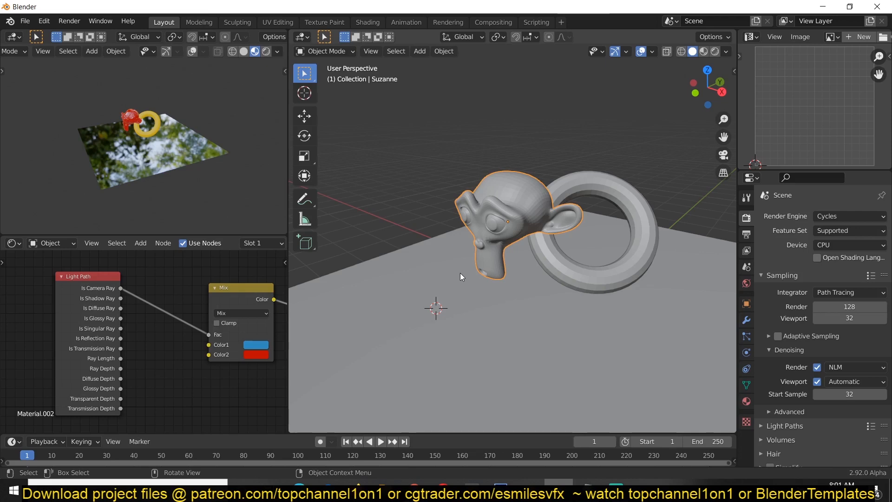
Step: Toggle local view on Suzanne several times, finishing with the whole scene shown
key("KP_Divide")
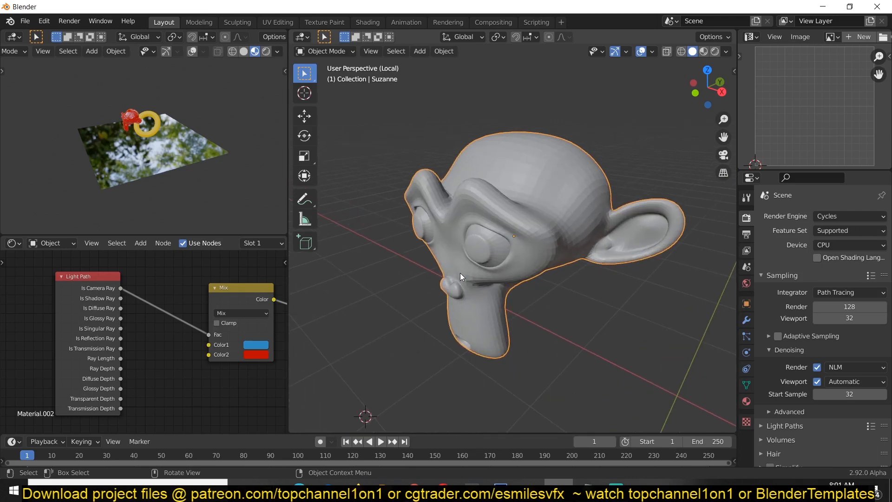
key("KP_Divide")
key("KP_Divide")
key("KP_Divide")
key("KP_Divide")
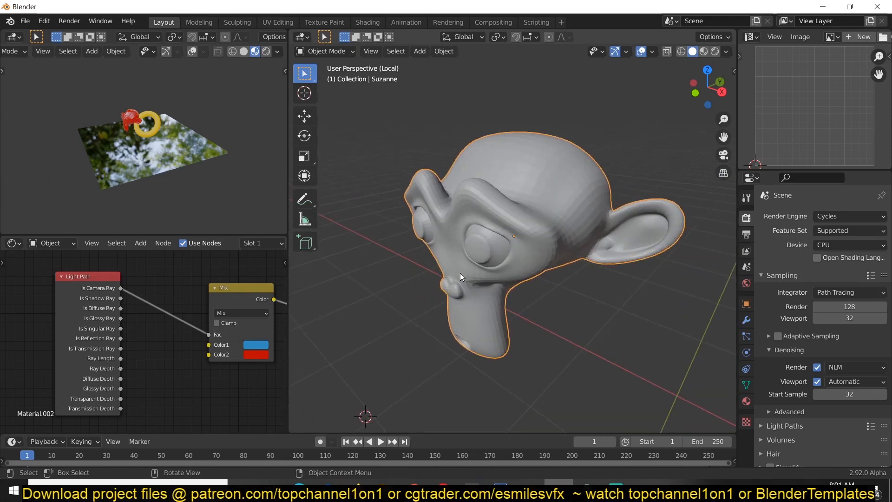
key("KP_Divide")
key("KP_Divide")
key("KP_Divide")
key("KP_Divide")
key("KP_Divide")
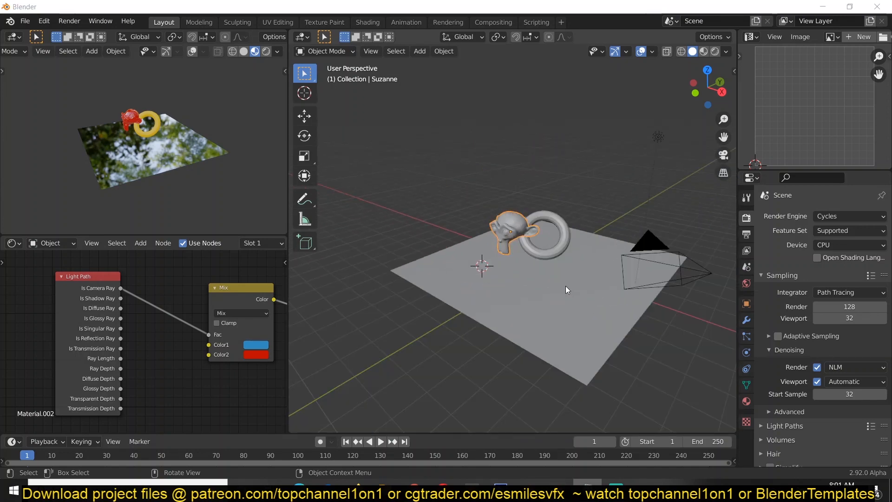
Step: In material preview from the top view, duplicate the camera to three other spots around the plane, rotating the copies
scroll(549, 285, "up", 3)
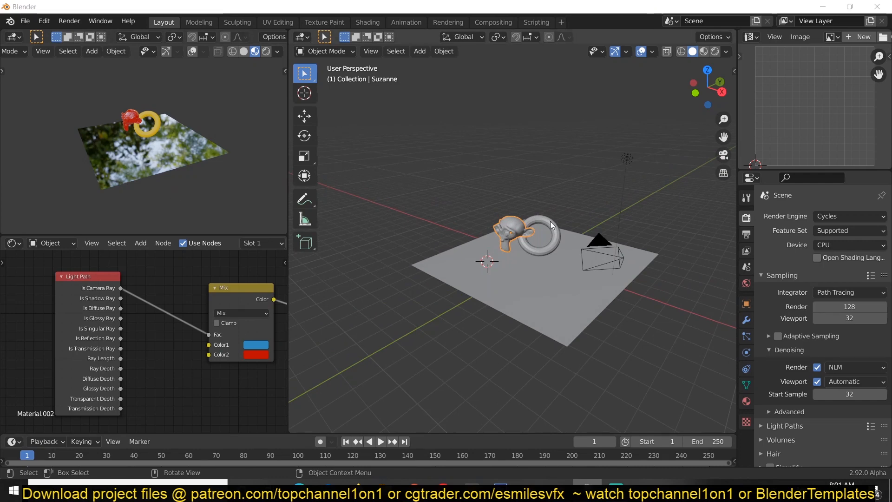
left_click(705, 50)
left_click(606, 269)
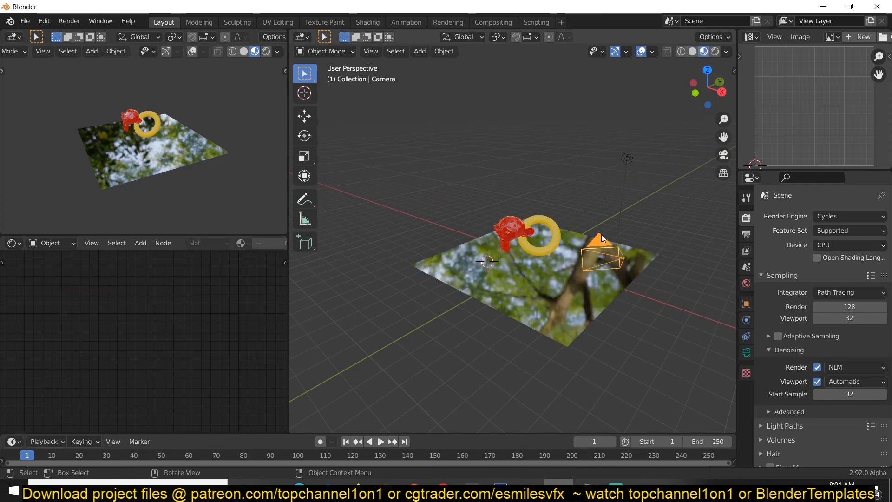
key("KP_7")
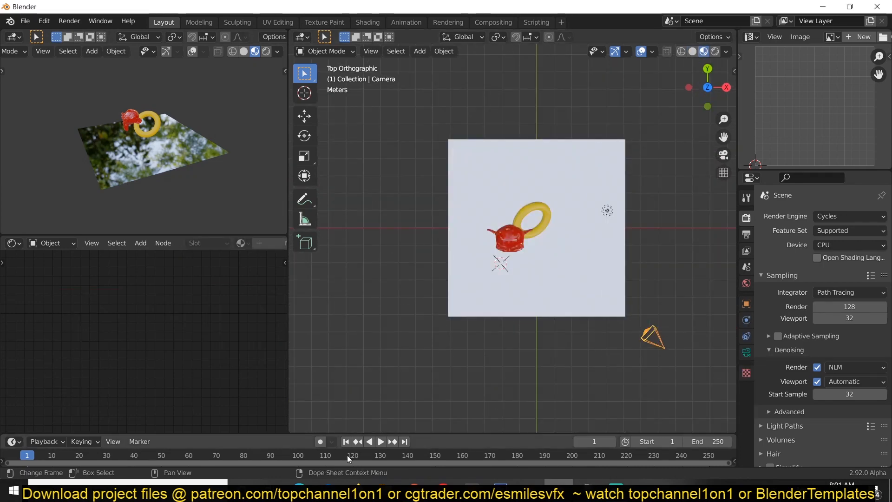
left_click_drag(414, 434, 430, 399)
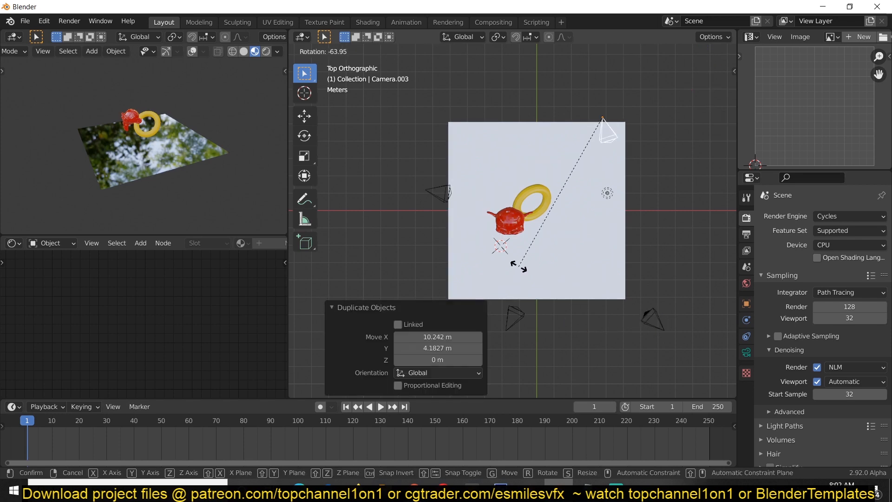
left_click(494, 309)
Step: Make the original camera active and bind it to a timeline marker at frame 1
left_click(640, 321)
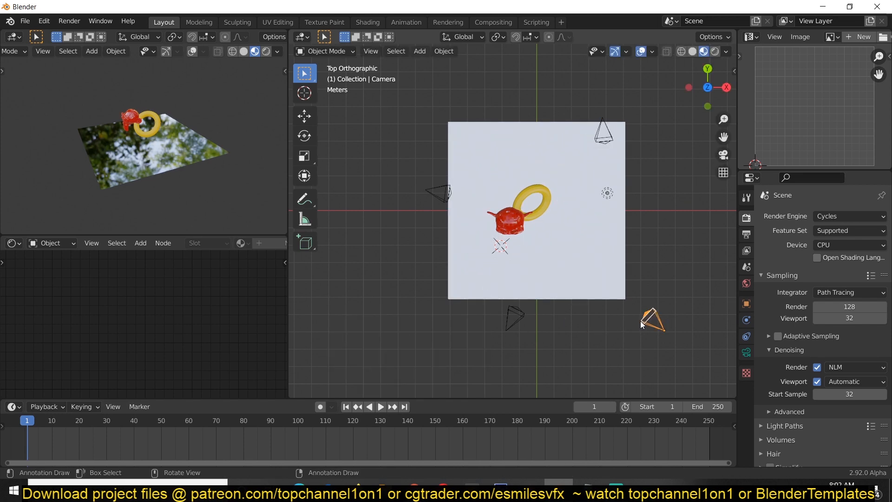
key("ctrl+KP_0")
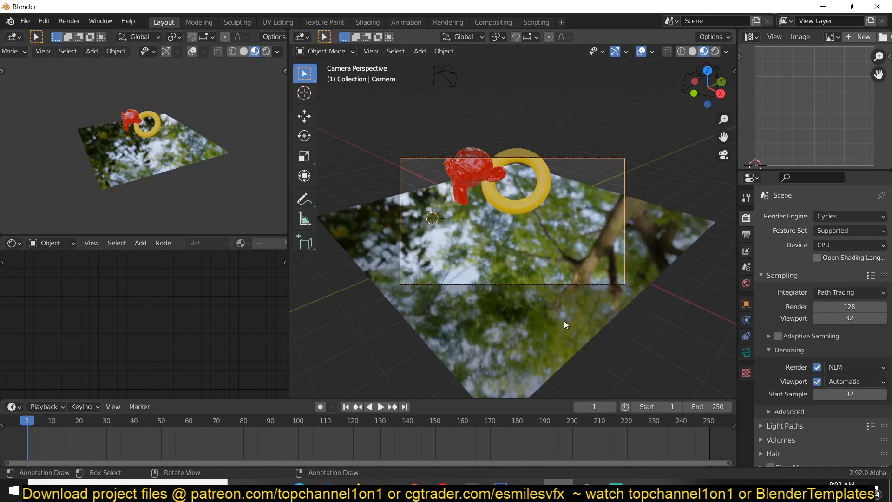
key("ctrl+b")
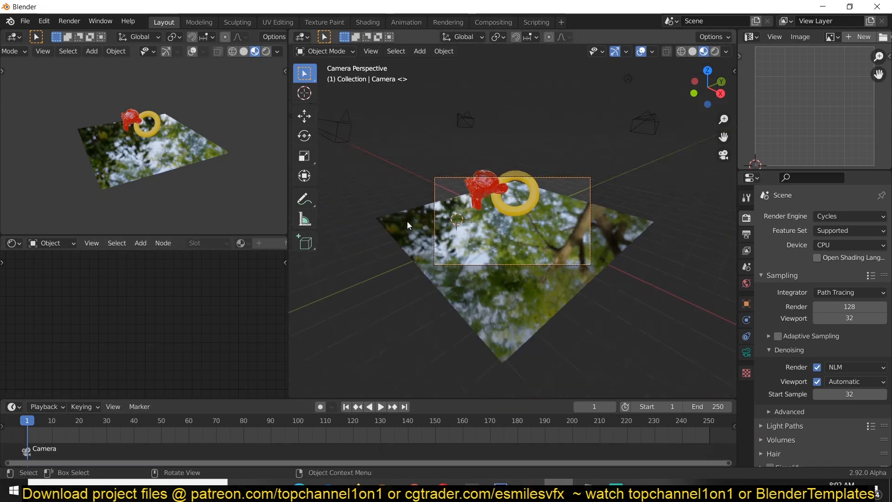
Step: Bind the three duplicated cameras to timeline markers at frames 36, 74 and 122
middle_click_drag(407, 221, 443, 270)
left_click(444, 270)
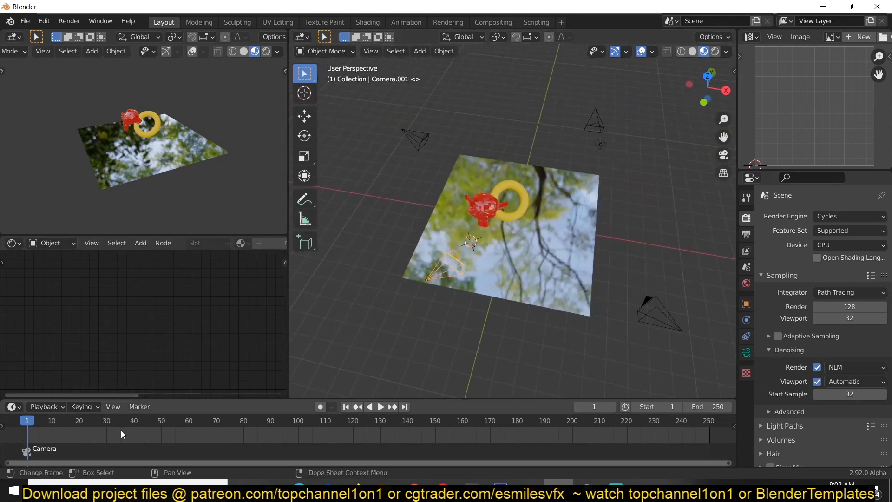
left_click(123, 432)
key("ctrl+b")
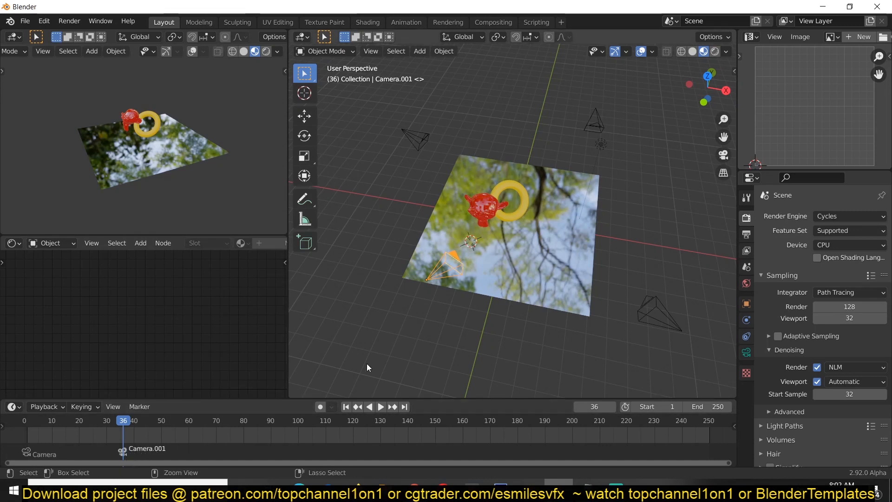
left_click(227, 418)
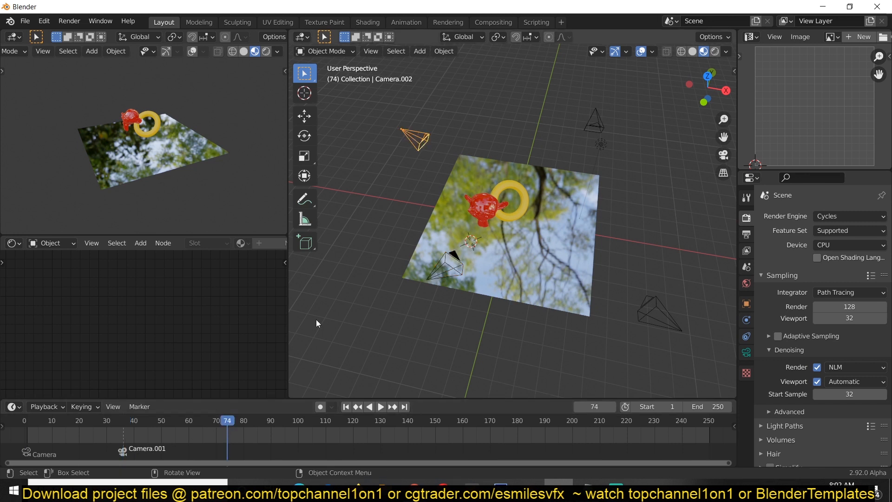
key("ctrl+b")
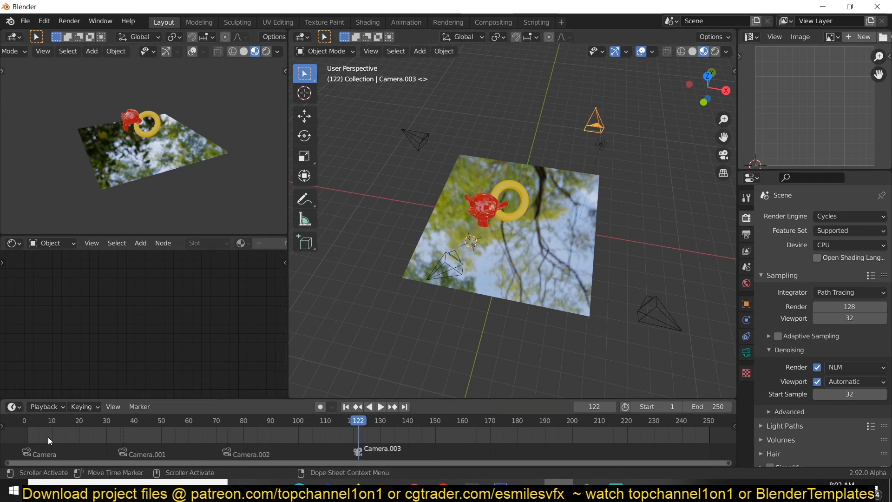
Step: Play the animation from frame 0 through the camera view to check the camera switches
left_click(24, 440)
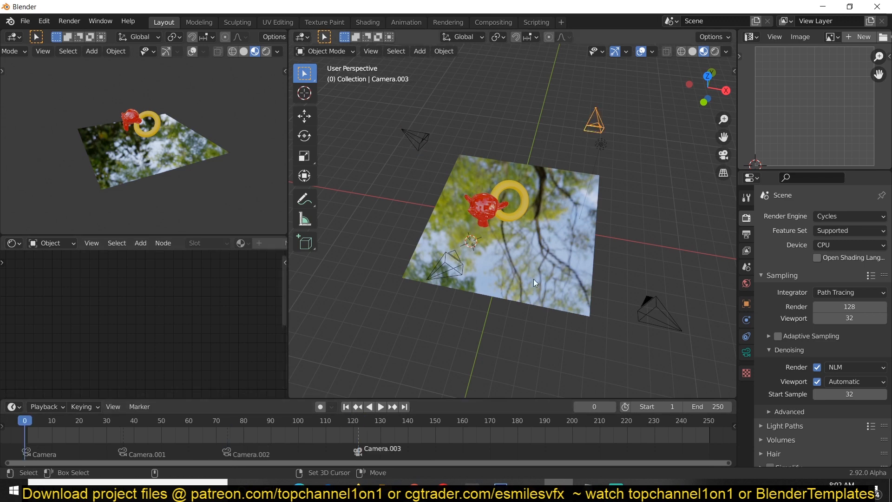
key("KP_0")
key("space")
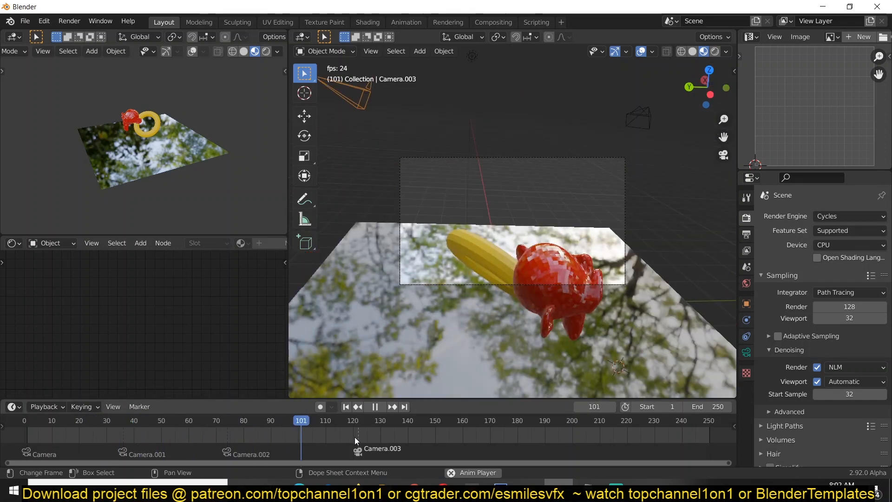
key("space")
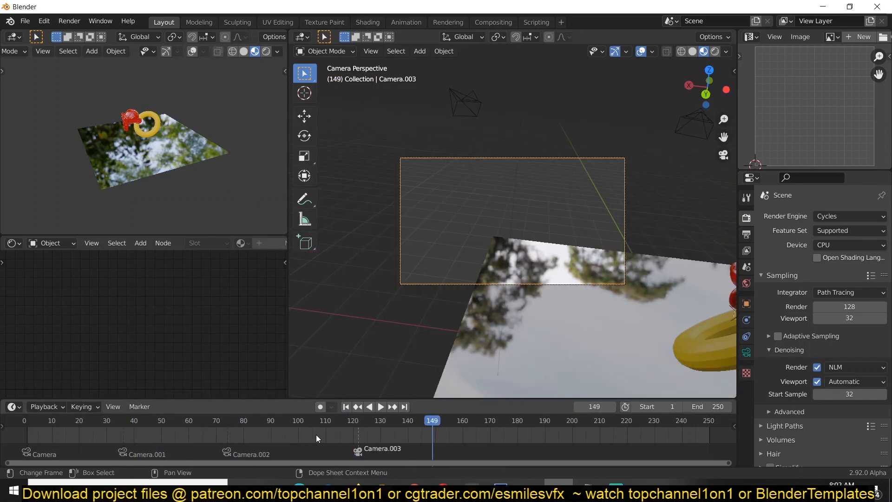
Step: Enable Auto Keying and record the torus's location as a keyframe at frame 0
scroll(481, 306, "down", 2)
middle_click_drag(482, 305, 691, 318)
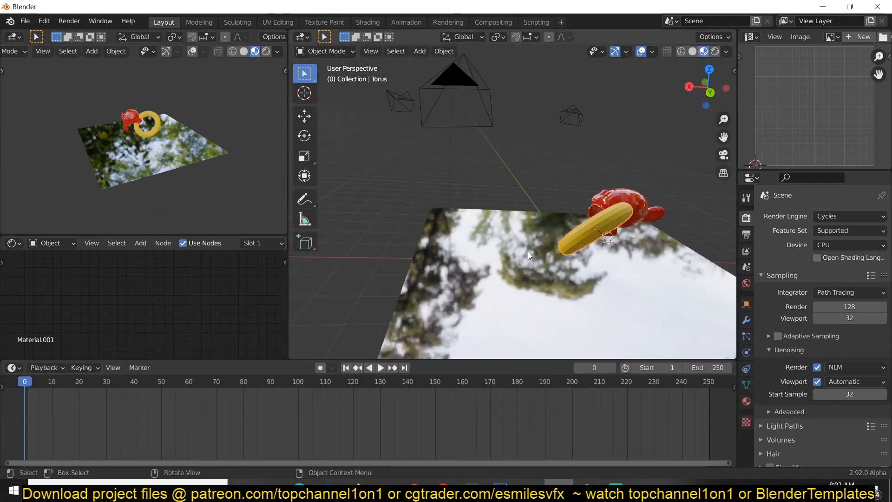
middle_click_drag(572, 224, 603, 231)
left_click(597, 227)
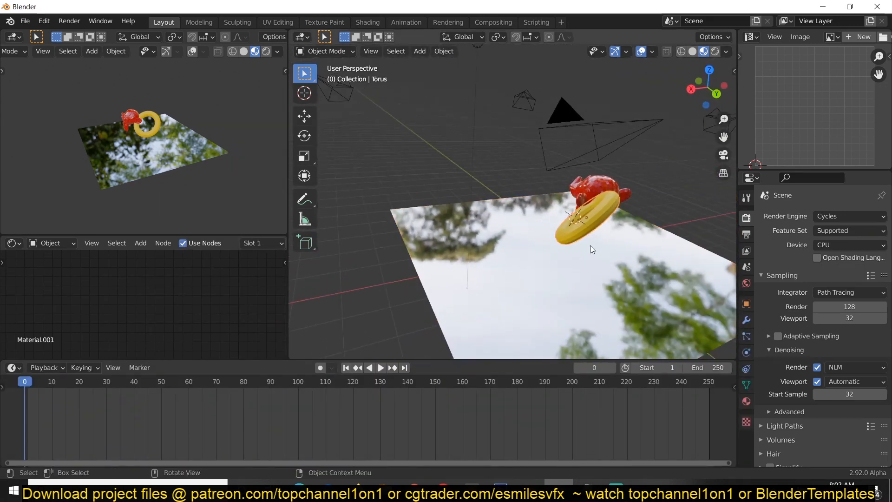
key("g")
left_click(505, 192)
Step: At frame 69, raise the torus along the Z axis above Suzanne to record a second keyframe
left_click(214, 389)
key("g")
key("z")
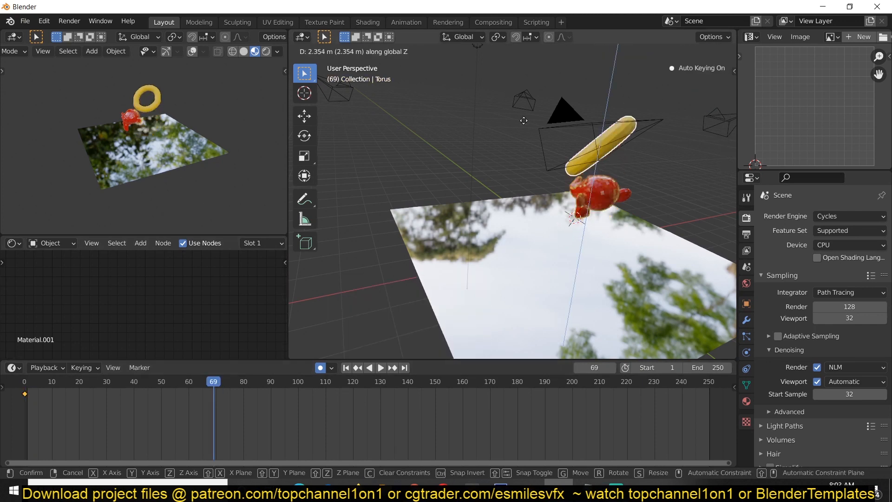
left_click(530, 90)
Step: Play the torus animation from frame 0 and watch its rise from another angle
right_click_drag(32, 397, 17, 401, "shift")
key("space")
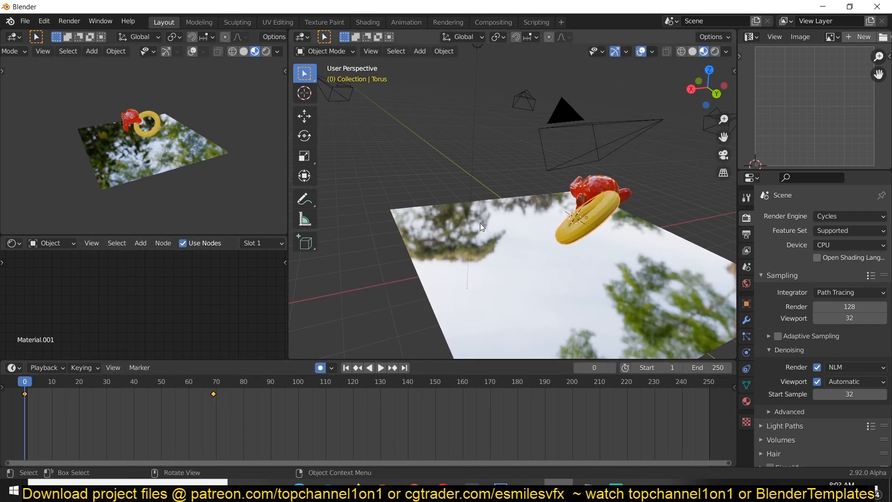
scroll(578, 215, "down", 1)
middle_click_drag(579, 215, 514, 215)
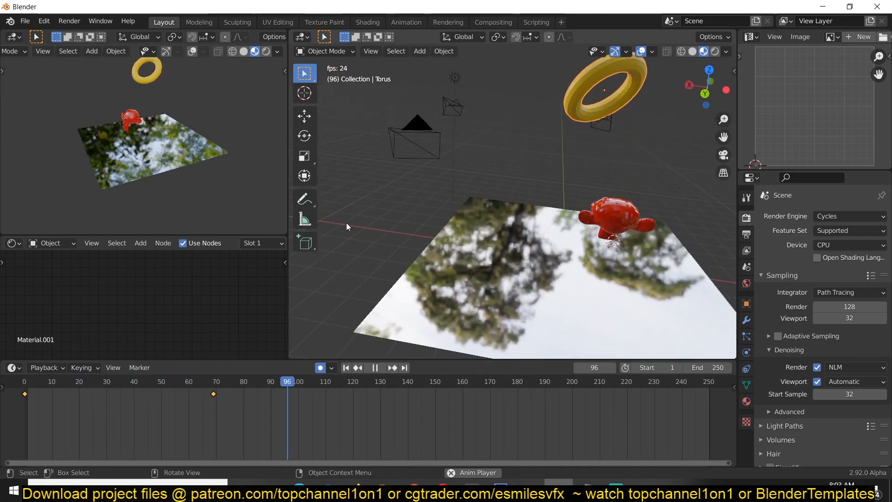
key("space")
Step: Duplicate the torus's frame 0 keyframe to about frame 154 and play the animation from frame 0
left_click(27, 394)
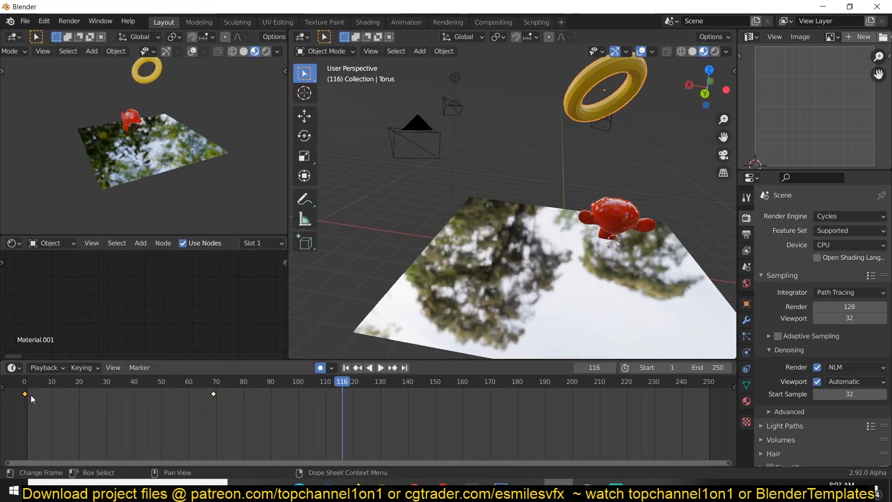
key("shift+d")
left_click(451, 400)
left_click(24, 381)
key("space")
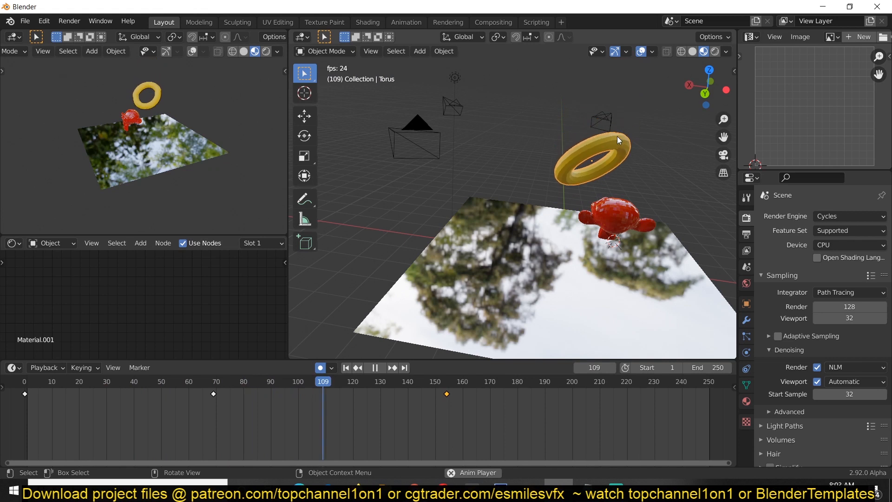
key("space")
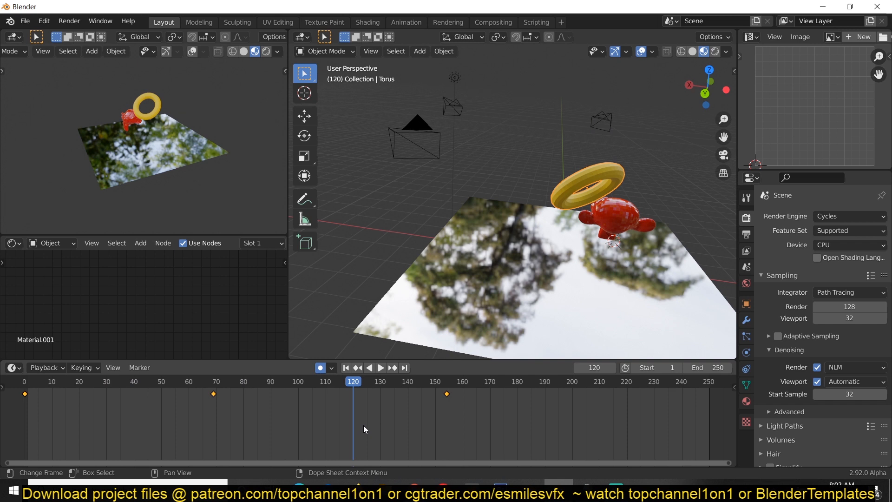
Step: Set the handle type of all torus keyframes to Vector and play the animation from the start
key("v")
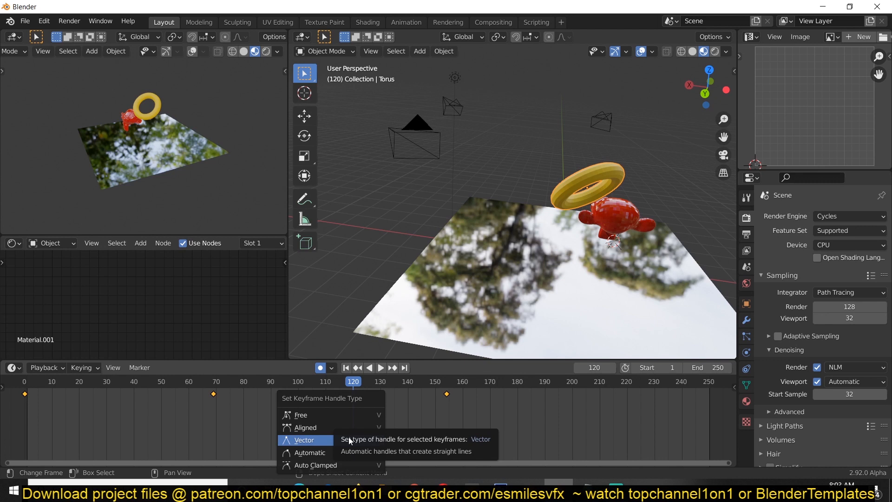
left_click(323, 442)
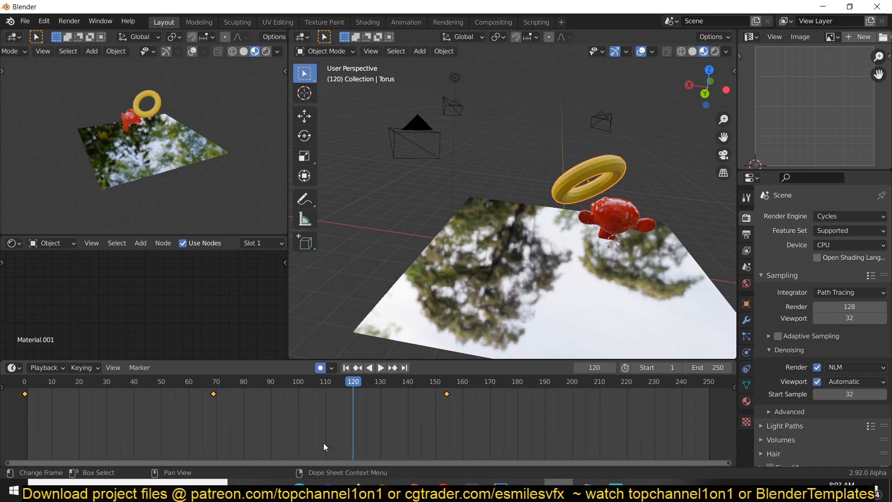
key("shift+Left")
key("space")
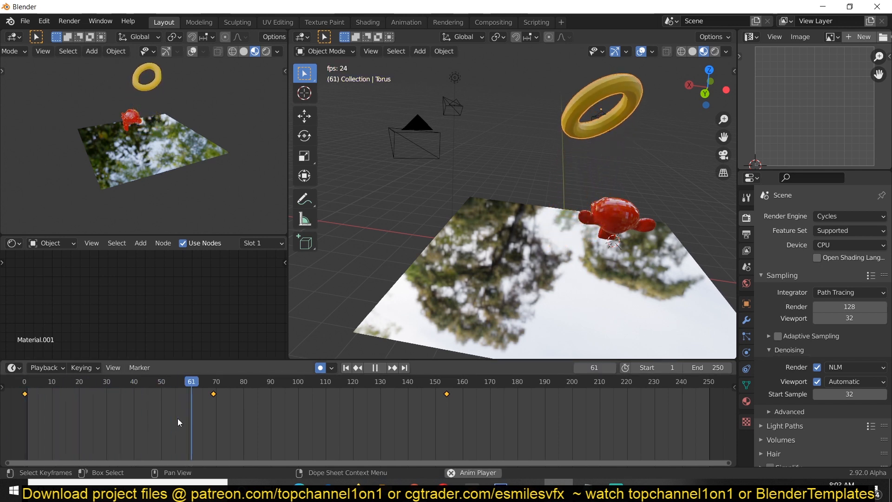
key("space")
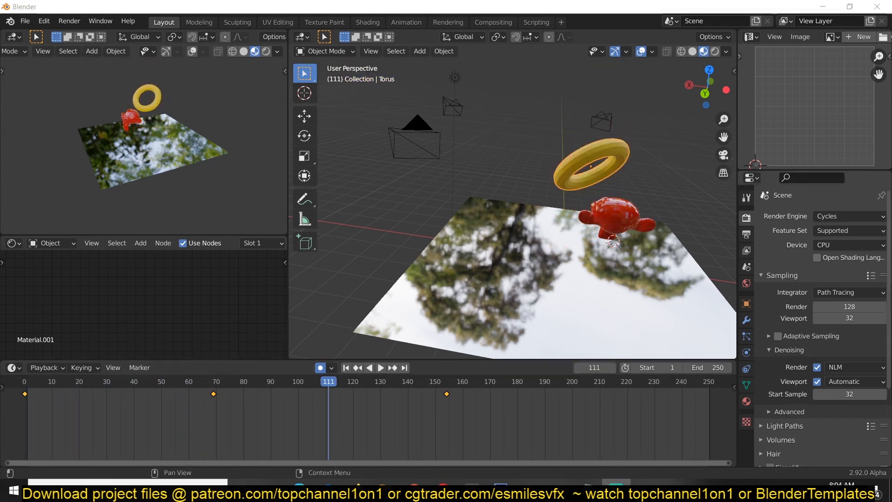
Step: Delete all of the torus's keyframes and return to frame 0
left_click(179, 422)
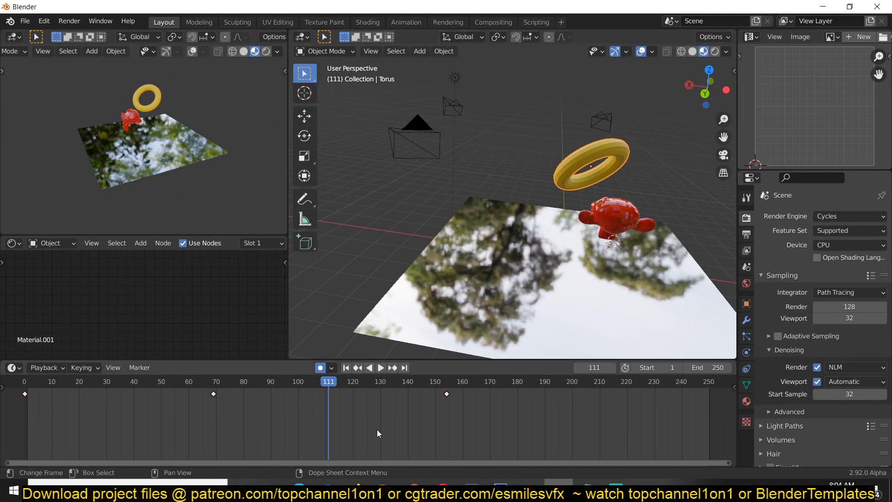
key("x")
left_click(305, 416)
left_click(18, 421)
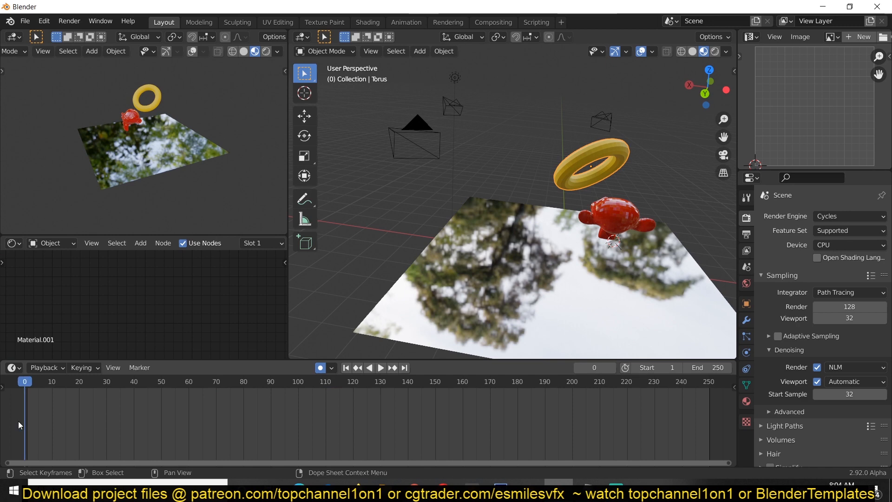
Step: At frame 0, move the torus beside the image plane by about 1.78 m in X, -5.65 m in Y and -2.46 m in Z
middle_click_drag(317, 275, 614, 180)
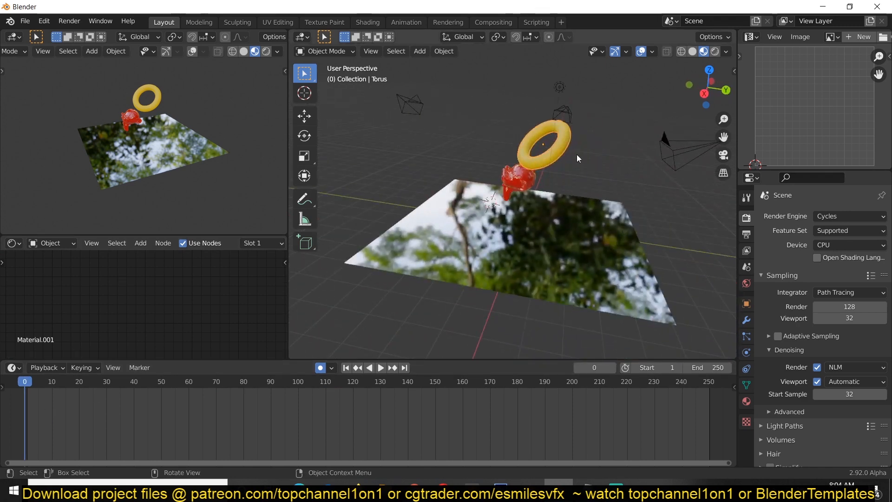
key("g")
left_click(393, 265)
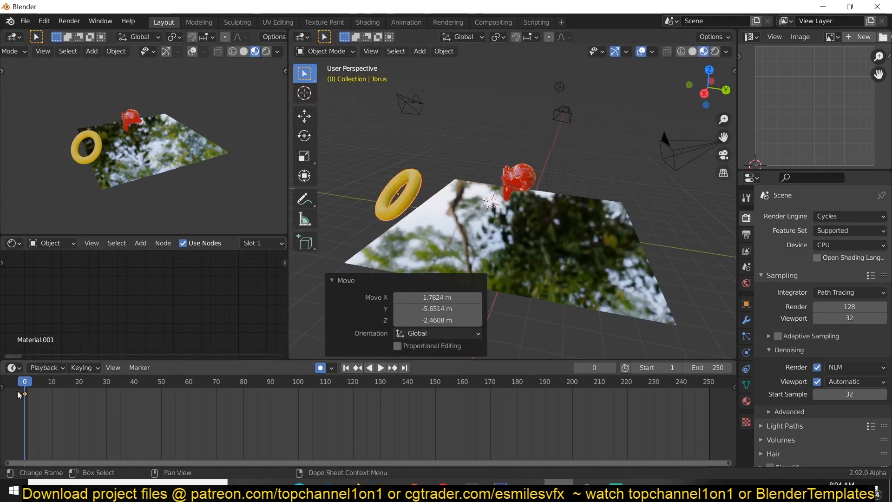
Step: At frame 48, move the torus about 6 m along Y over the image plane and play the motion from frame 0
left_click_drag(27, 385, 157, 386)
left_click(305, 115)
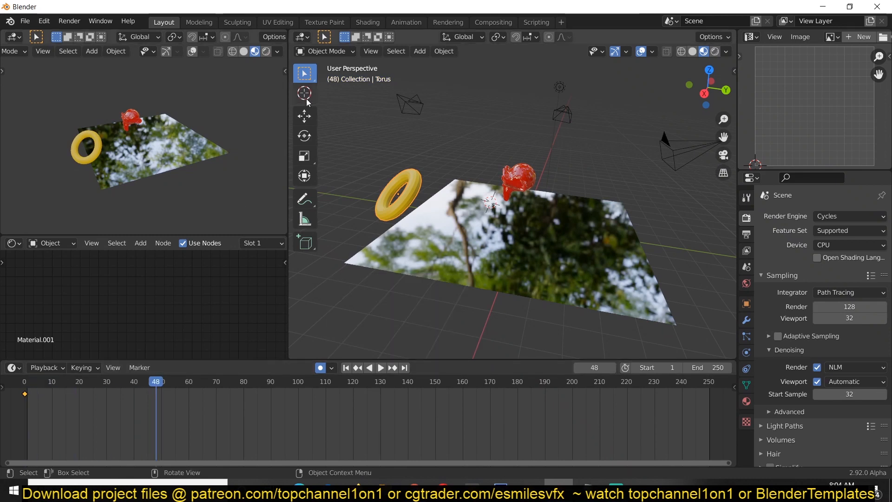
left_click_drag(442, 195, 584, 228)
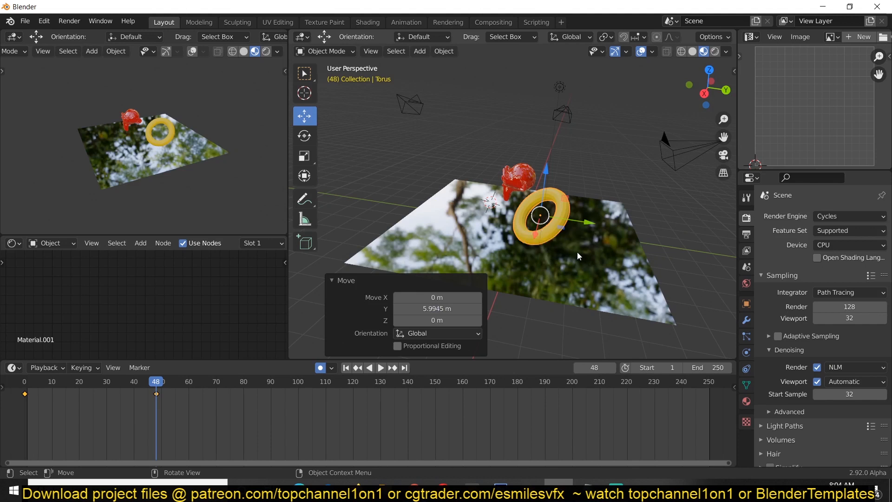
left_click(25, 384)
key("space")
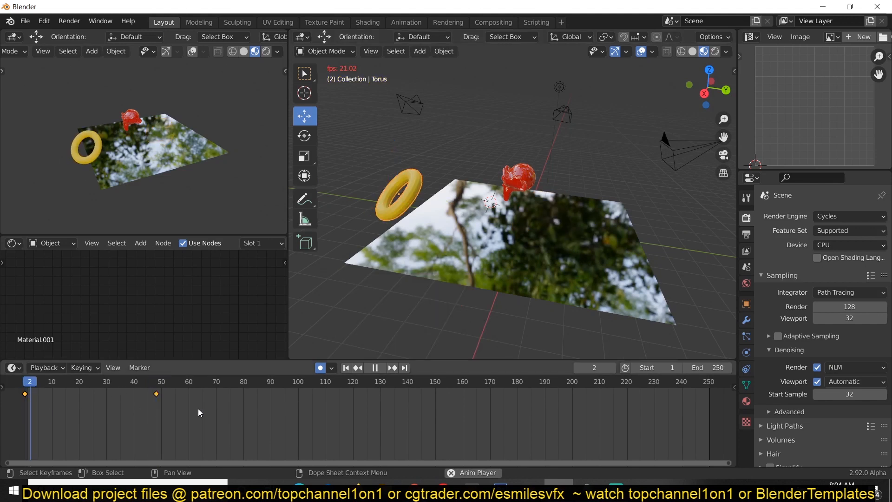
key("space")
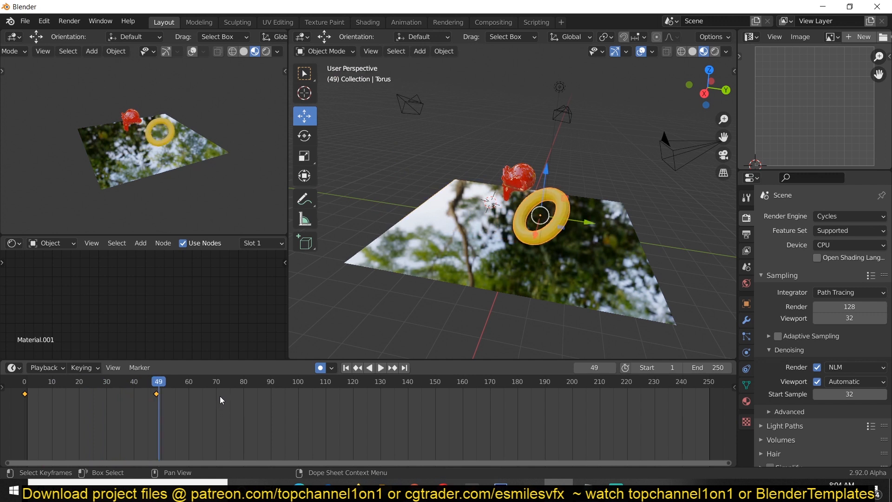
Step: At frame 49, lower the torus about 4.39 m along Z beneath the image plane to record a keyframe
scroll(163, 396, "up", 5)
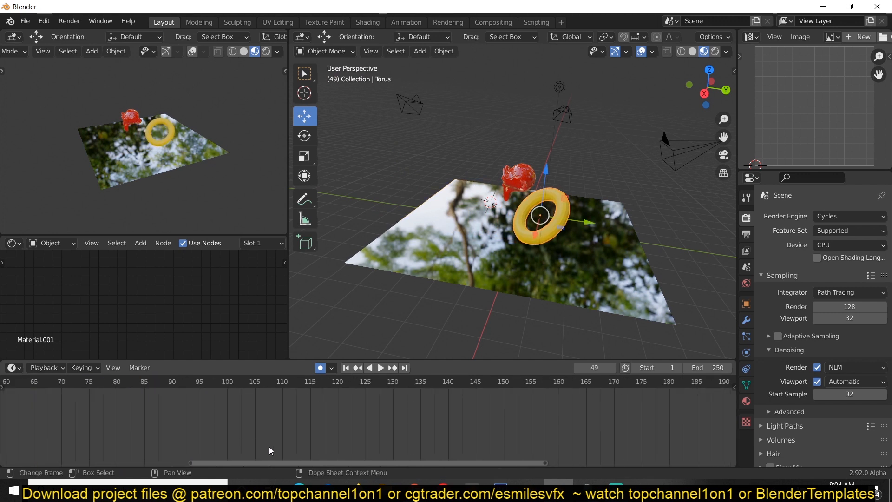
left_click_drag(278, 460, 83, 460)
scroll(215, 406, "up", 4)
key("space")
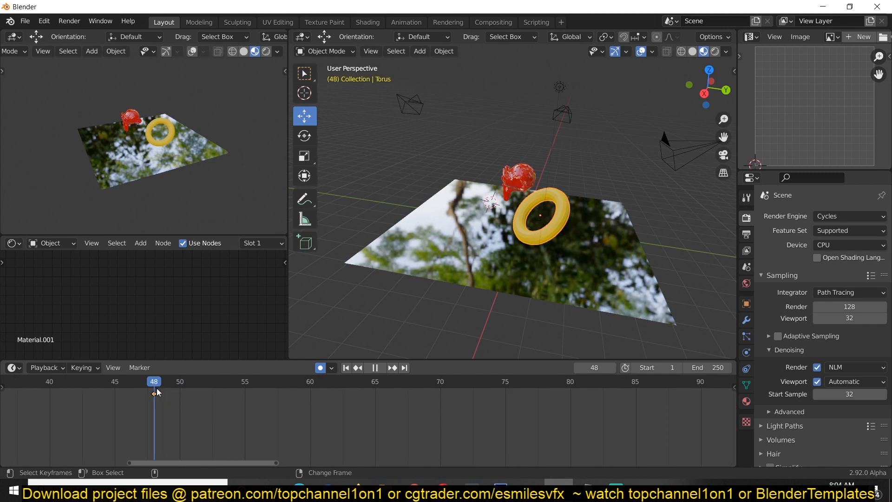
key("space")
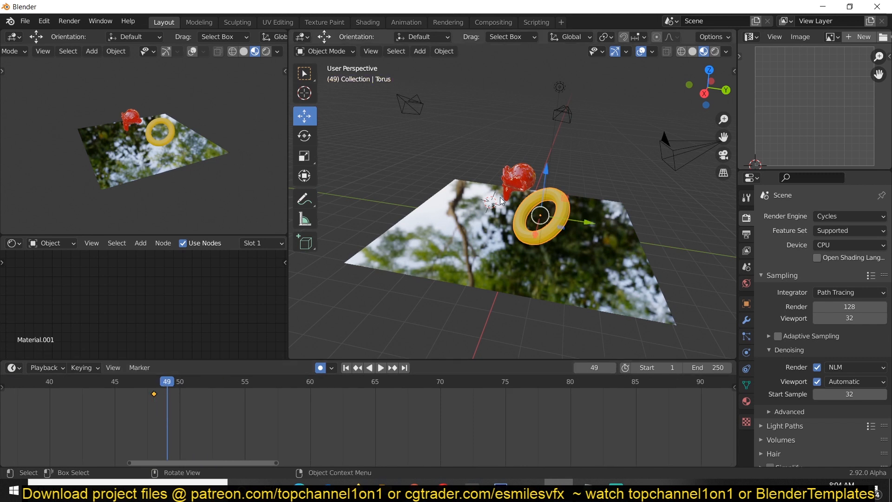
left_click_drag(548, 169, 504, 261)
scroll(158, 444, "down", 6)
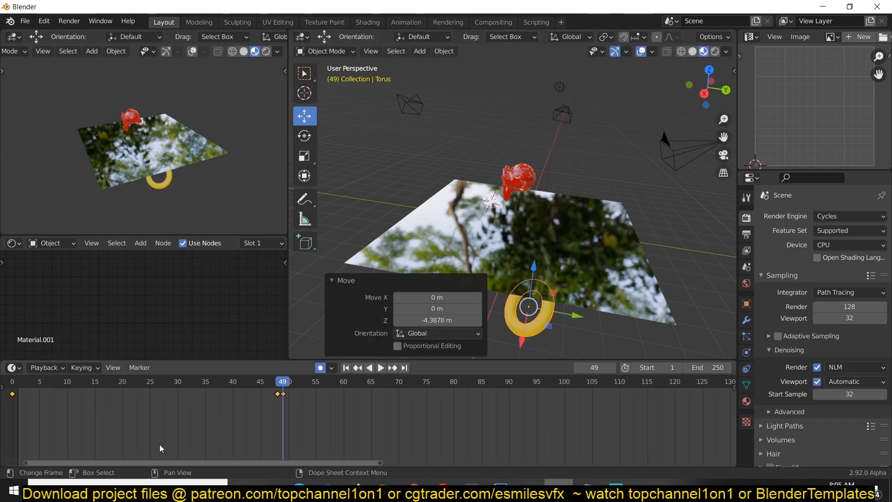
Step: Play the animation from the start to check the torus's sudden drop below the plane
key("shift+Left")
key("space")
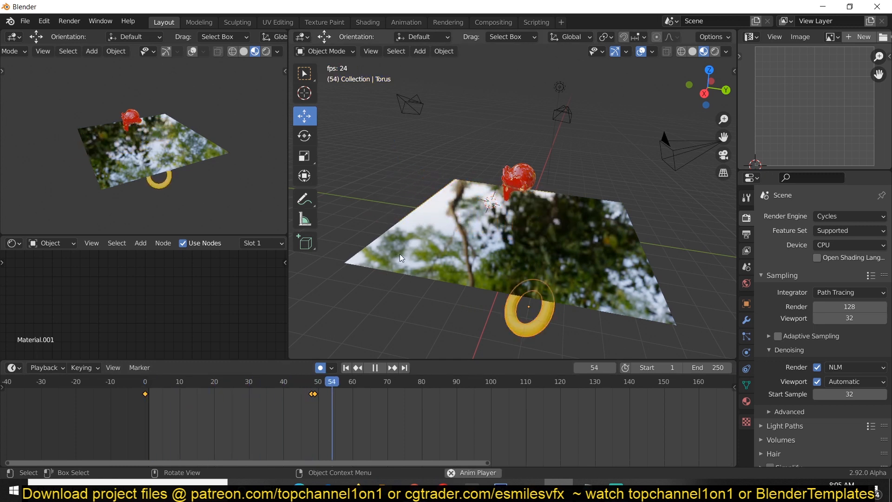
key("space")
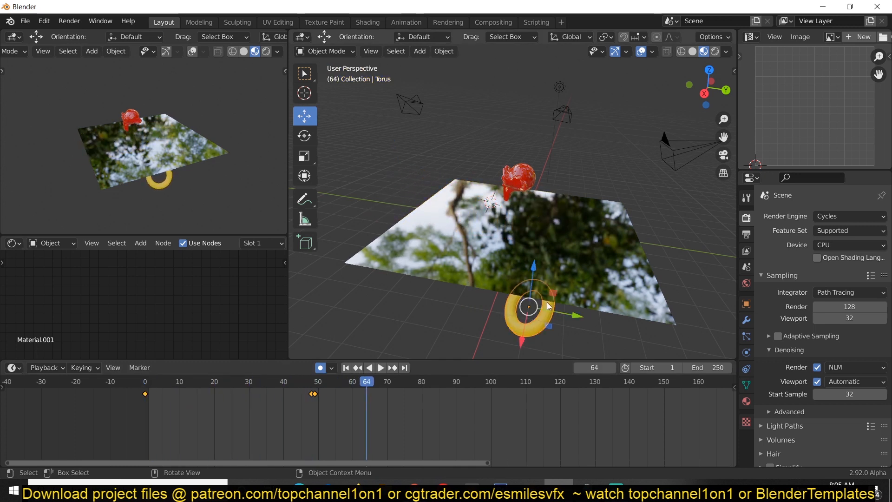
middle_click_drag(530, 281, 549, 285)
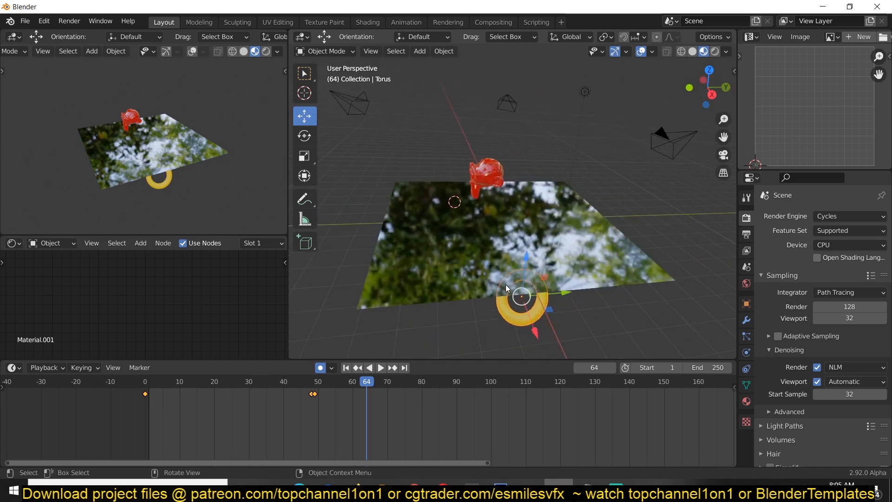
Step: In camera view, rotate Camera.003 about -14.9° around the view Z axis at frame 1 and play the animation
key("KP_0")
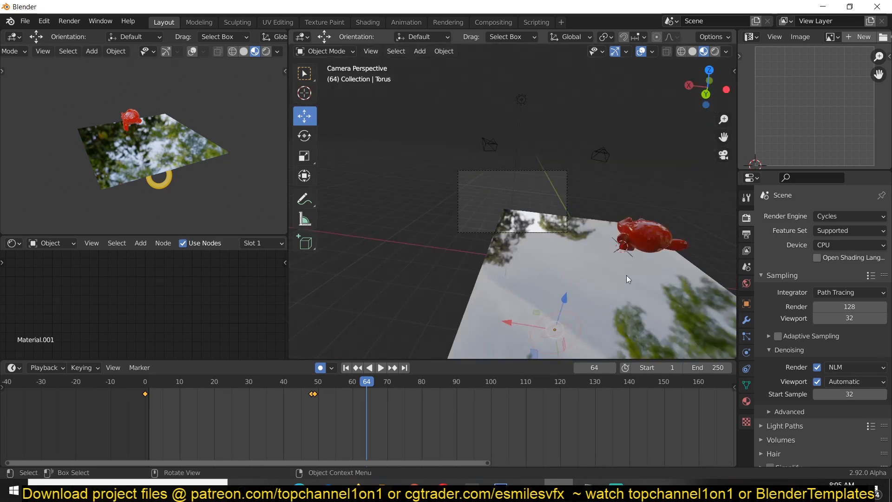
middle_click_drag(478, 225, 603, 221)
scroll(548, 216, "up", 1)
middle_click_drag(548, 217, 646, 198)
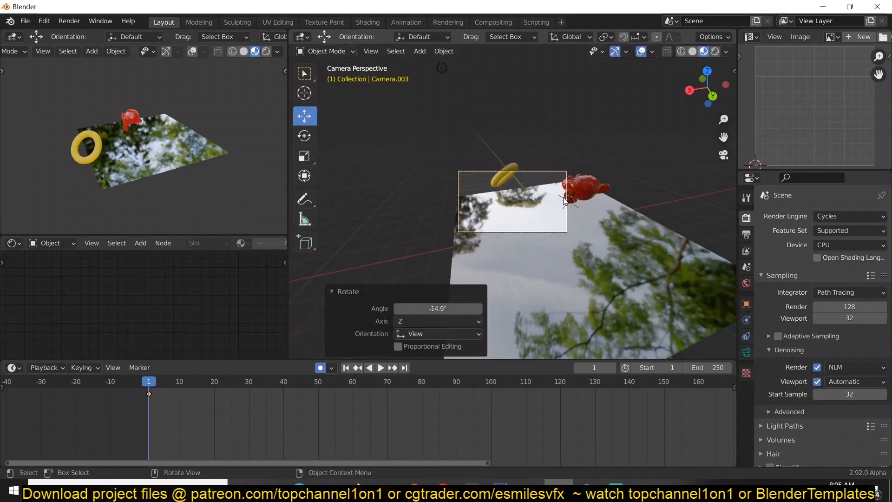
key("space")
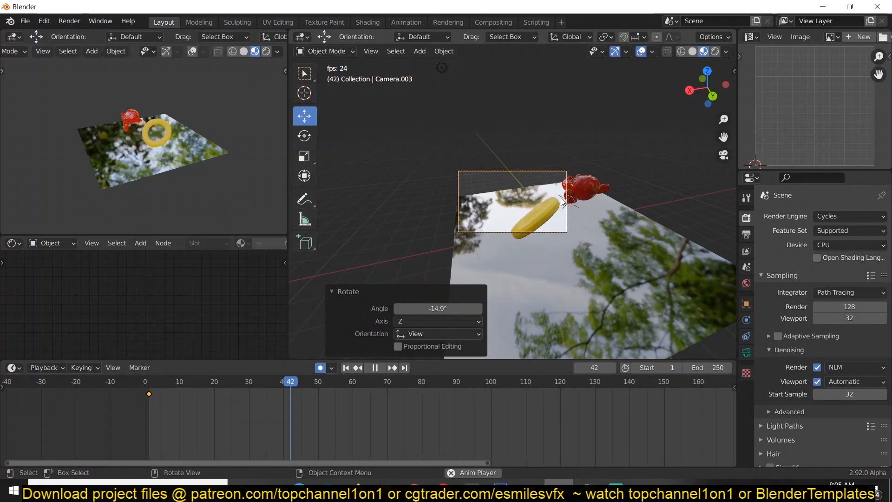
key("space")
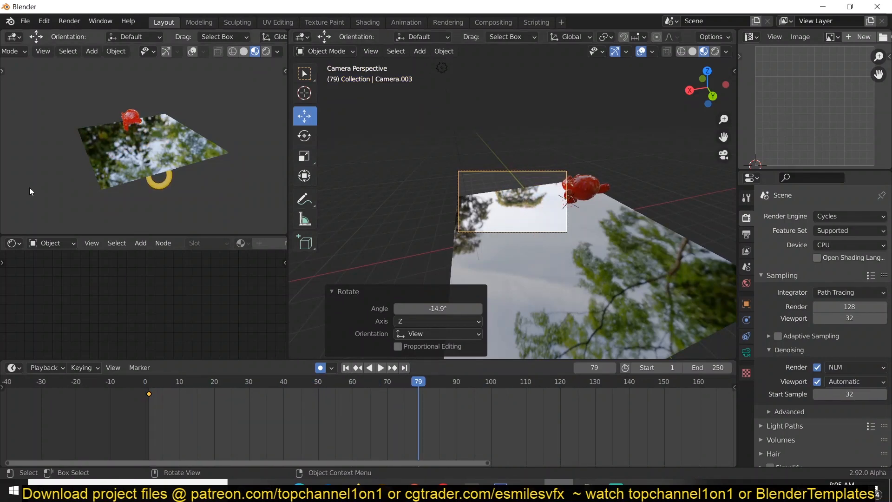
Step: Select the torus below the plane and scale it down to 0 at frame 49
scroll(599, 292, "up", 2)
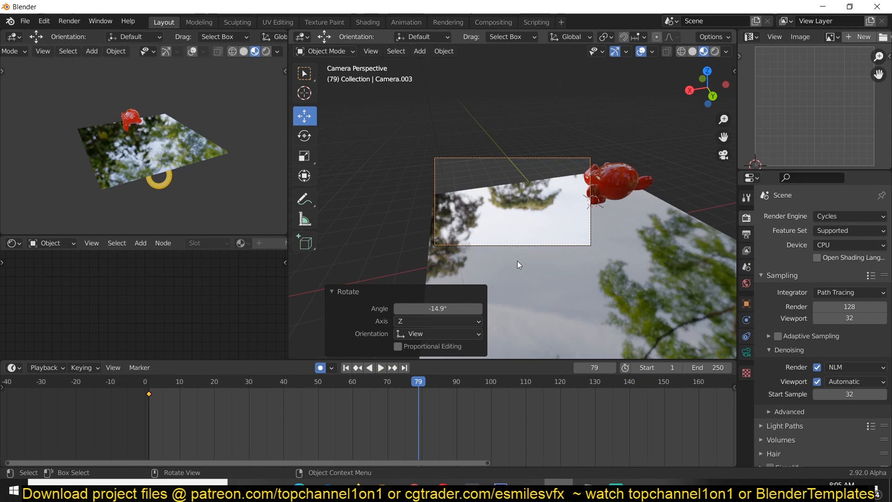
middle_click_drag(517, 261, 551, 199)
middle_click_drag(535, 242, 532, 269)
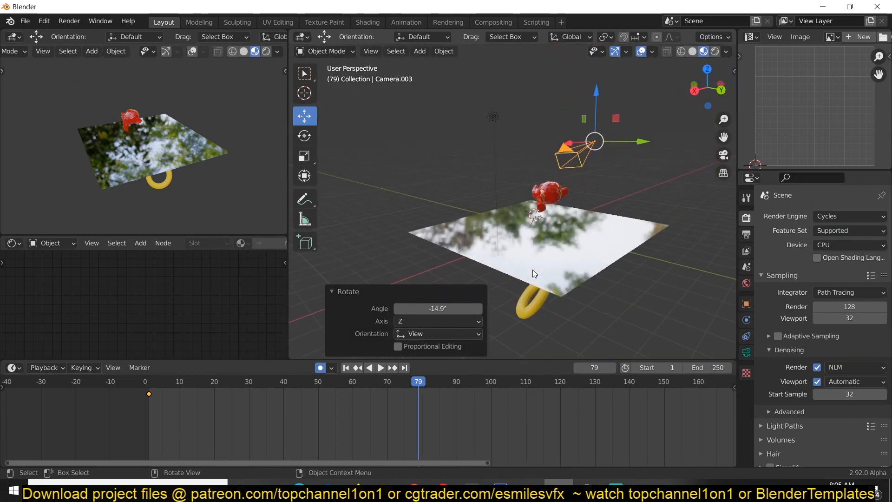
left_click(534, 294)
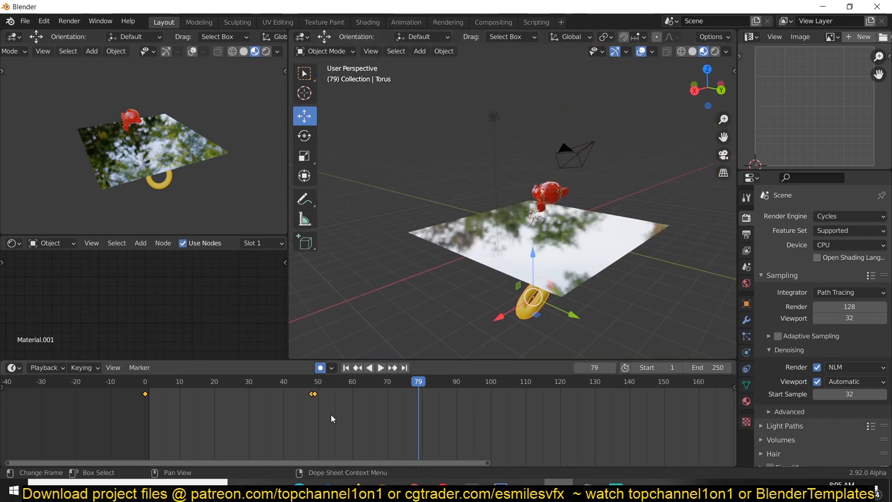
key("Down")
middle_click_drag(464, 300, 449, 407)
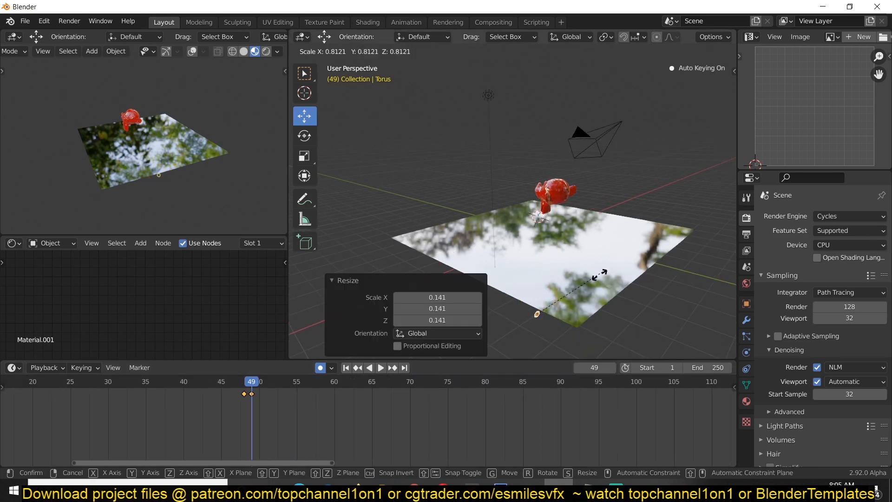
left_click(594, 274)
key("s")
key("Return")
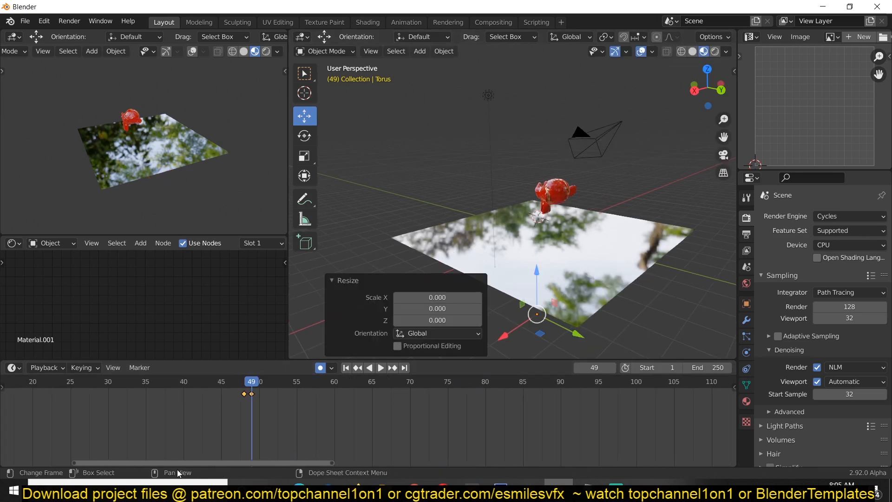
Step: Play the animation from frame 0 with viewport overlays hidden to check the torus's disappearance
scroll(194, 427, "down", 3)
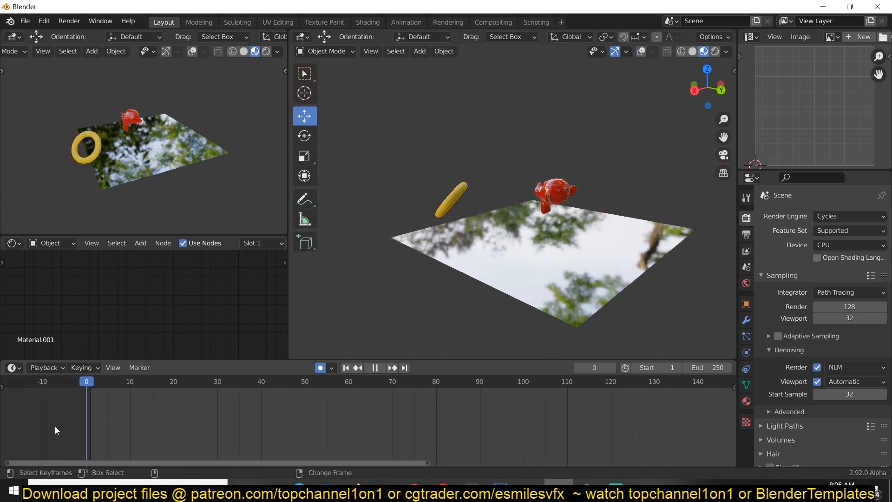
key("space")
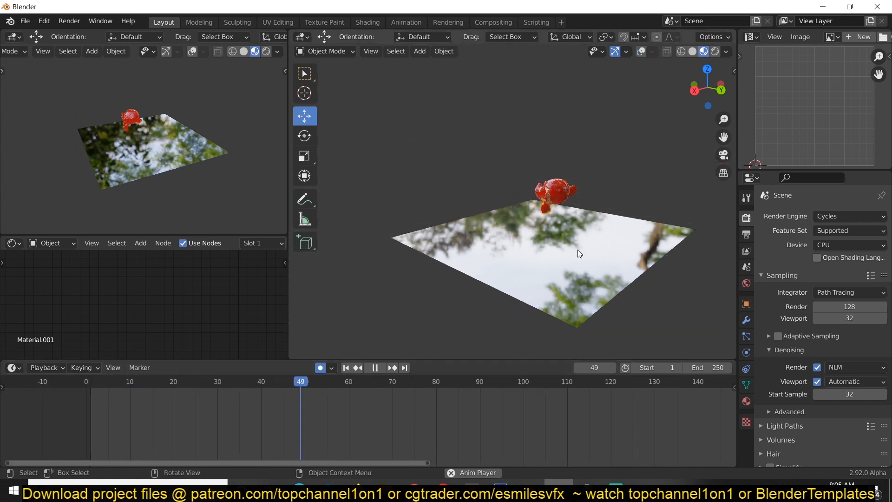
key("space")
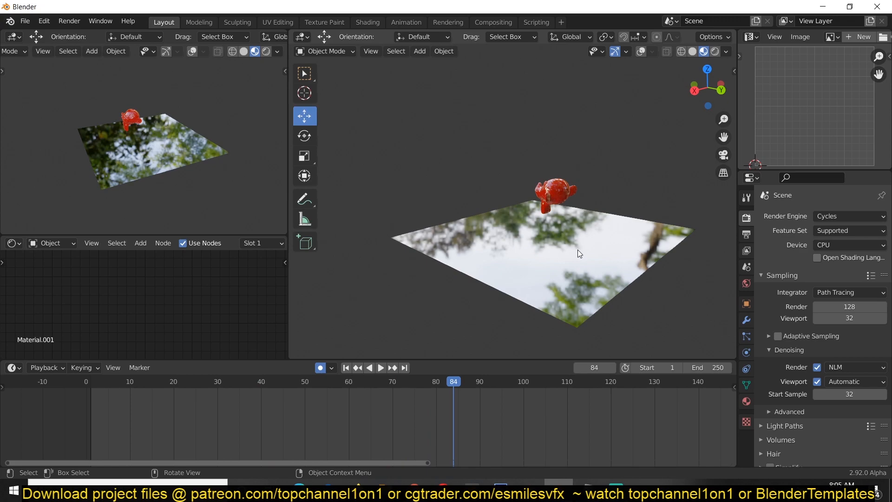